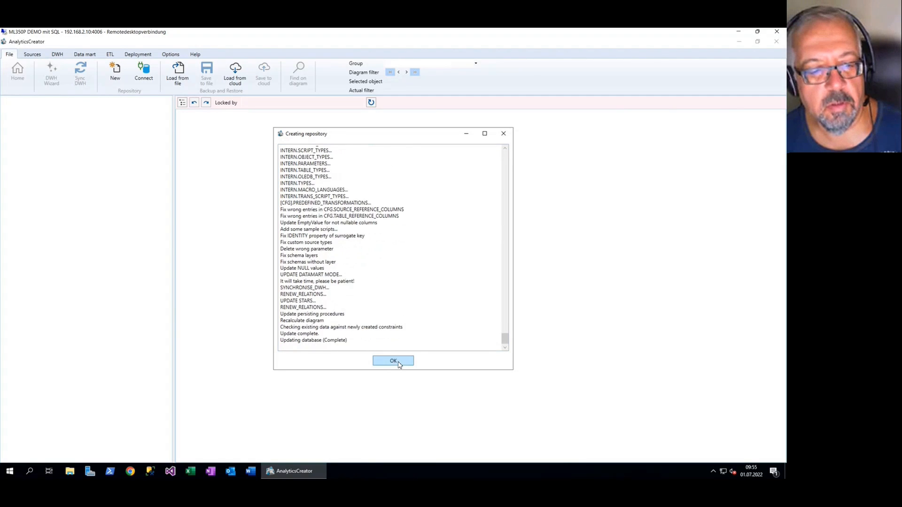
# Close the completed repository creation log and the thumbnail diagram
pyautogui.click(393, 362)
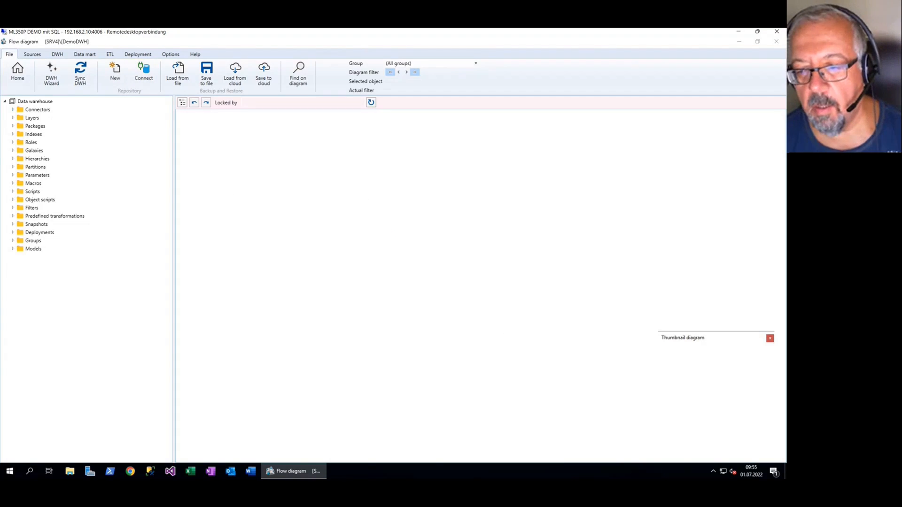
pyautogui.click(770, 338)
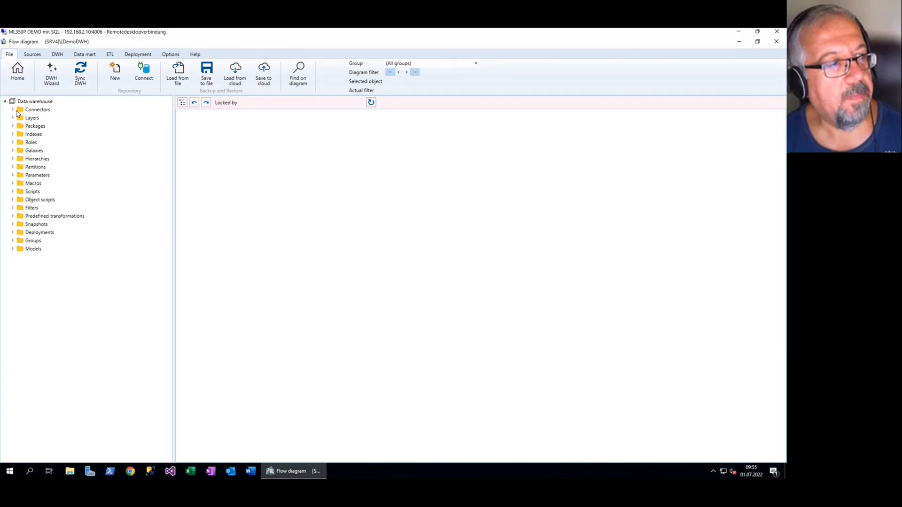
# Add a new connector to the data warehouse with the MSSQL type and the name AV
pyautogui.click(34, 111)
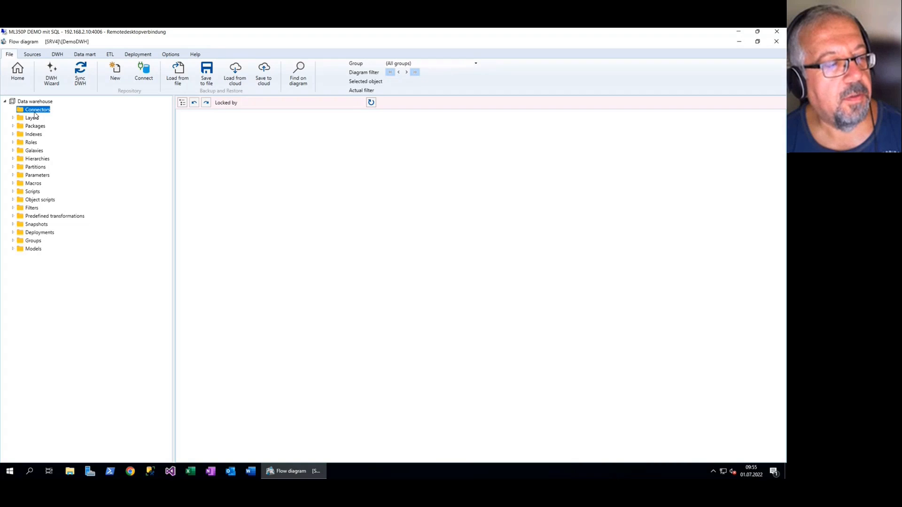
pyautogui.rightClick(35, 111)
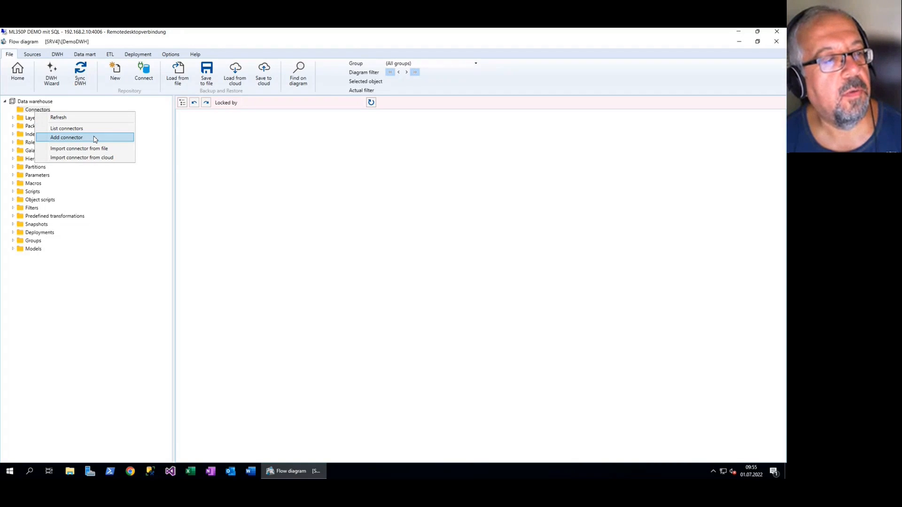
pyautogui.click(94, 137)
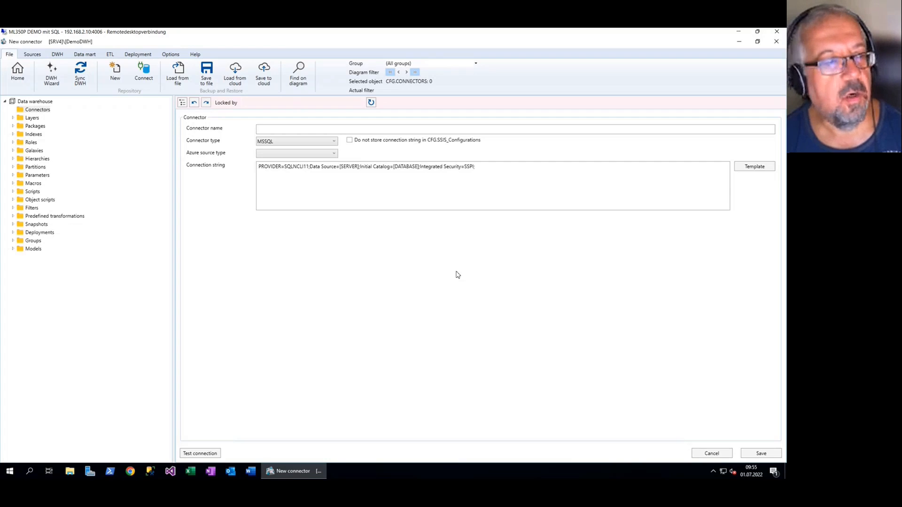
pyautogui.click(334, 143)
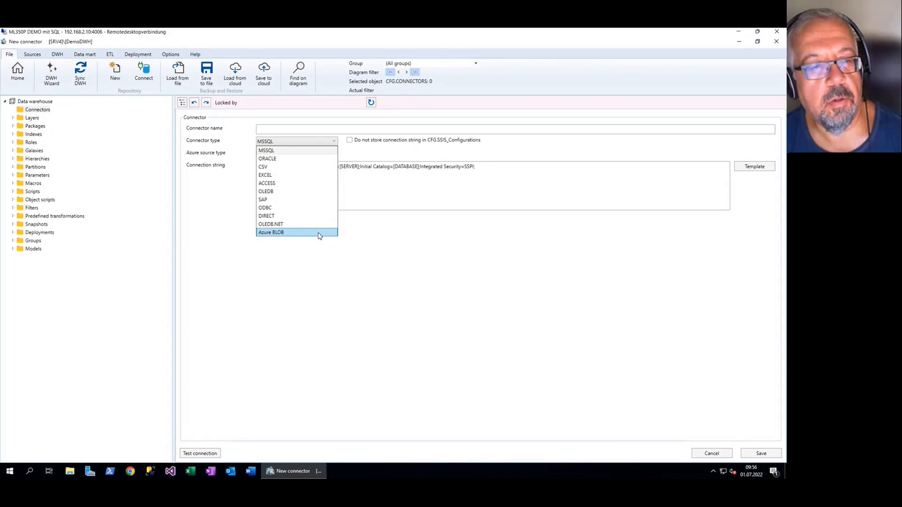
pyautogui.click(315, 150)
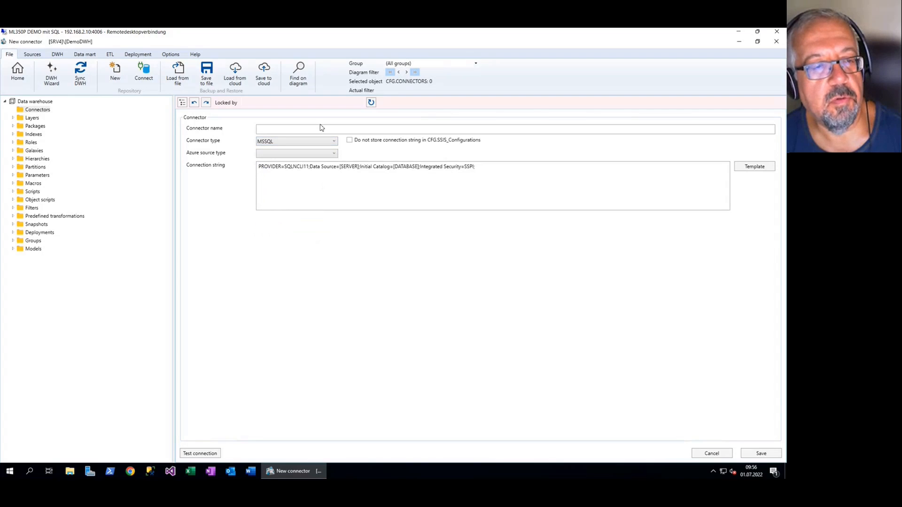
pyautogui.click(324, 128)
pyautogui.write('AV')
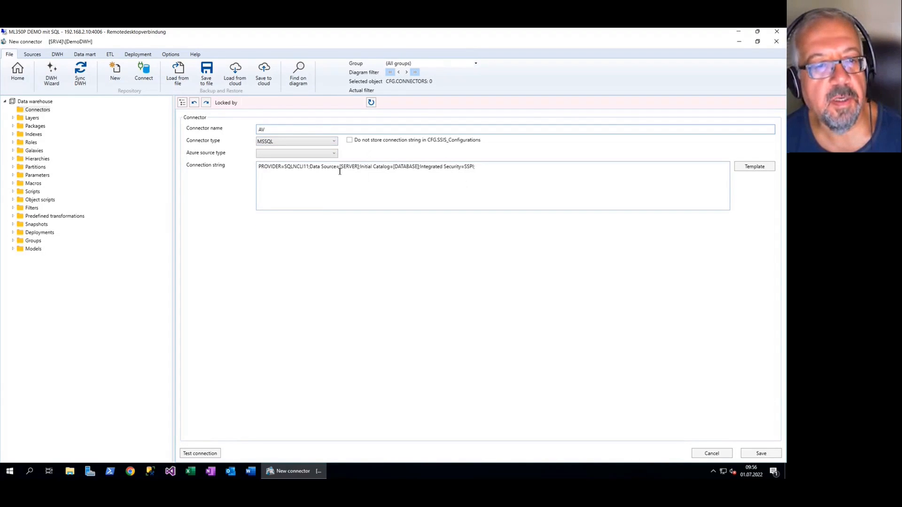
# Replace the server placeholder in the connection string with SRV2
pyautogui.scroll(2, 342, 174)
pyautogui.doubleClick(372, 178)
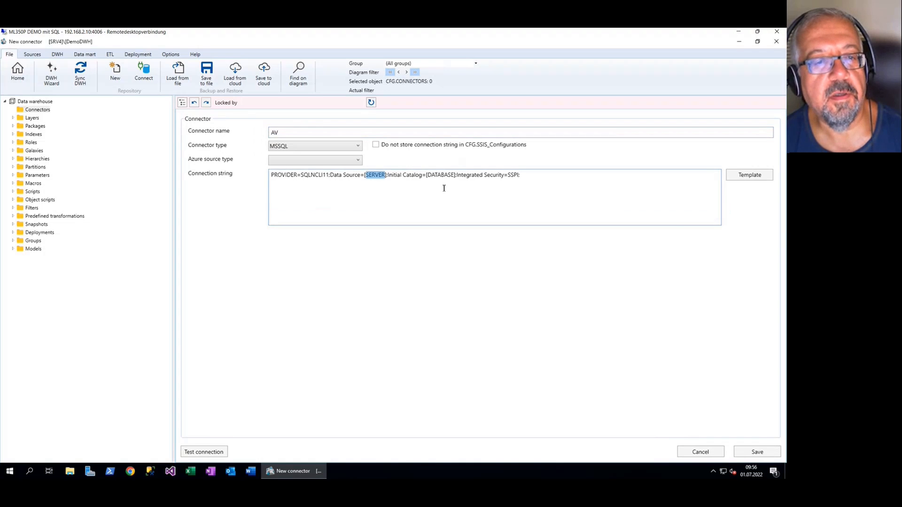
pyautogui.press('BackSpace')
pyautogui.press('BackSpace')
pyautogui.press('Delete')
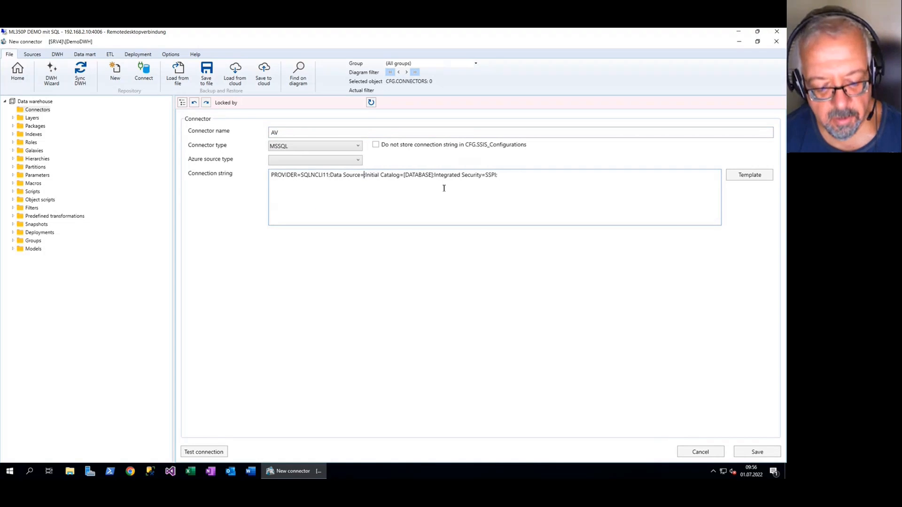
pyautogui.write('SRV3')
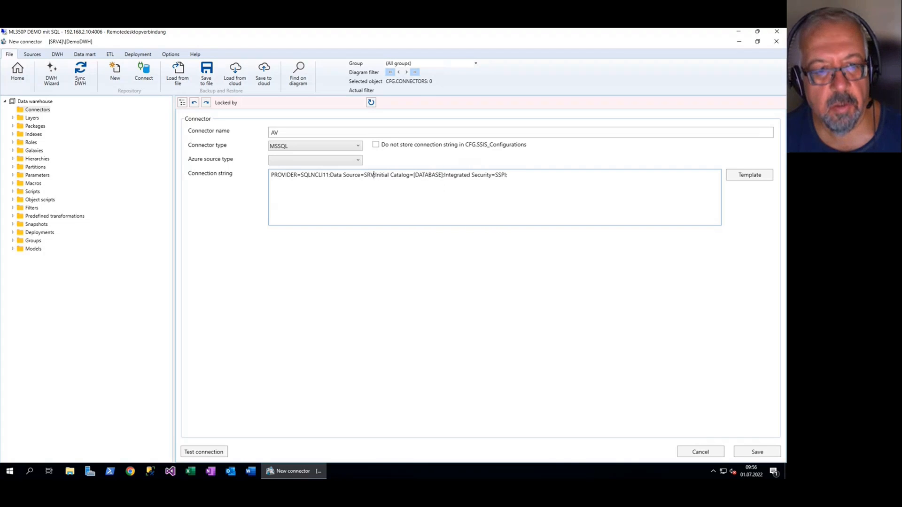
pyautogui.press('BackSpace')
pyautogui.write('2')
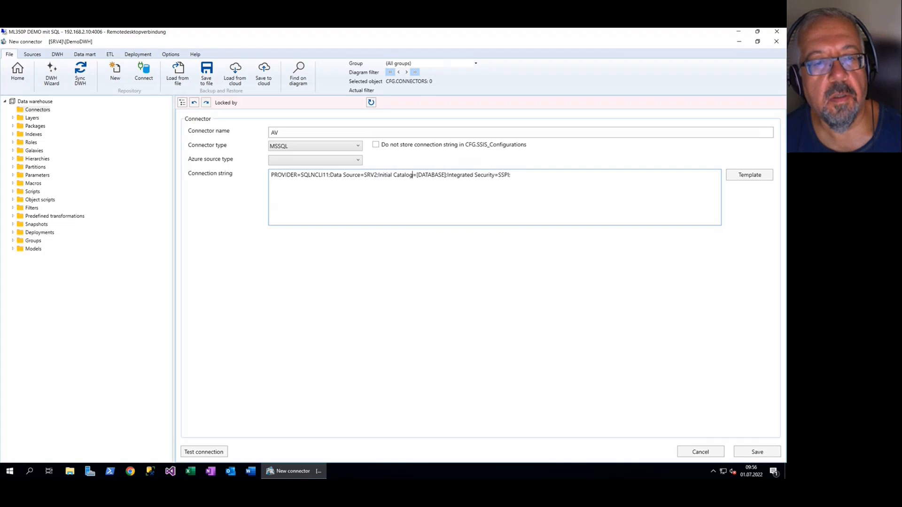
# Replace the database placeholder in the connection string with AdventureWorks2012
pyautogui.hotkey('shift', 'Right')
pyautogui.hotkey('shift', 'Right')
pyautogui.hotkey('shift', 'Right')
pyautogui.hotkey('shift', 'Right')
pyautogui.hotkey('shift', 'Right')
pyautogui.hotkey('shift', 'Right')
pyautogui.hotkey('shift', 'Right')
pyautogui.hotkey('shift', 'Right')
pyautogui.hotkey('shift', 'Right')
pyautogui.hotkey('shift', 'Right')
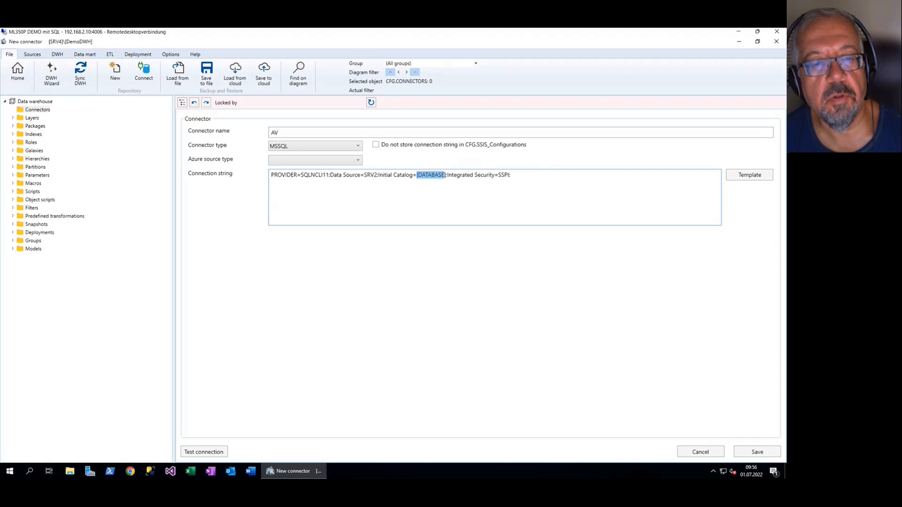
pyautogui.write('Adventur')
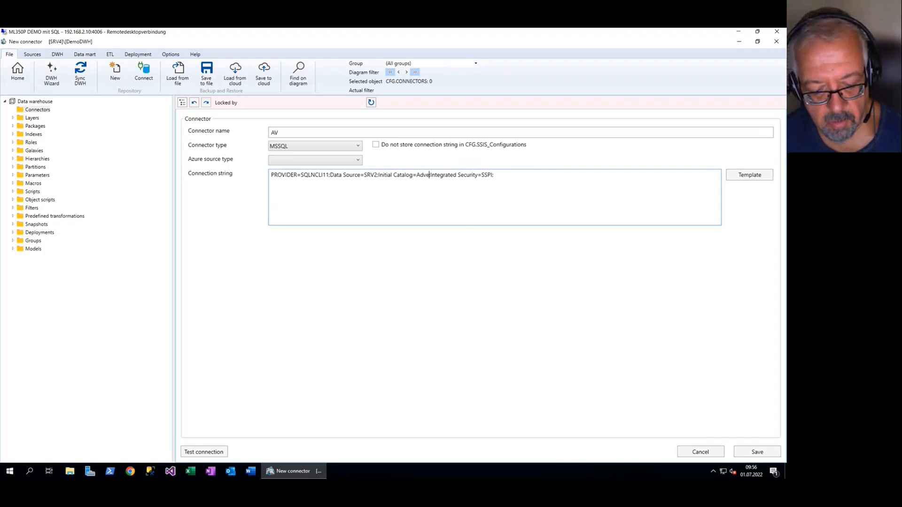
pyautogui.write('eWorks2')
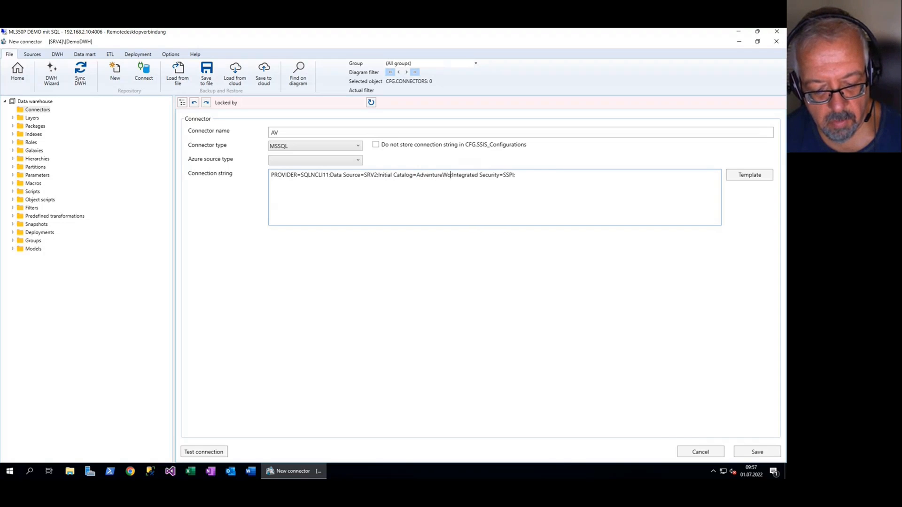
pyautogui.write('0')
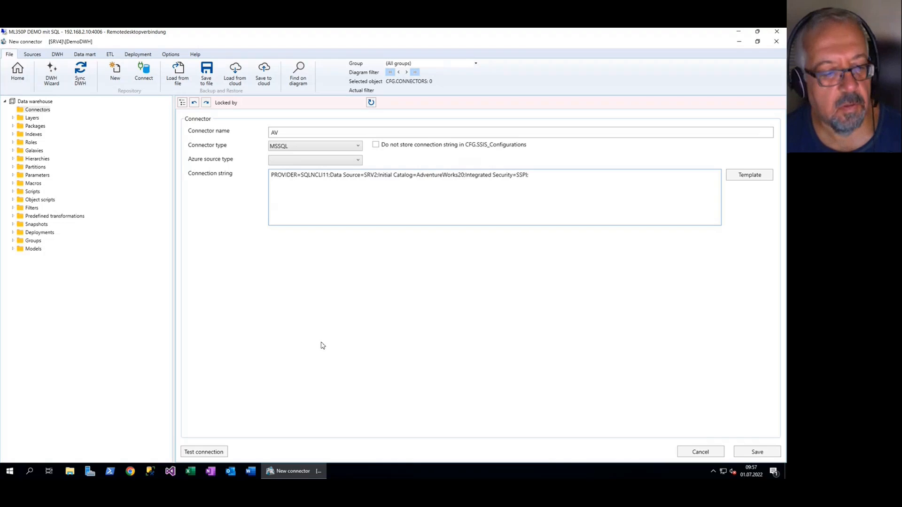
pyautogui.click(155, 474)
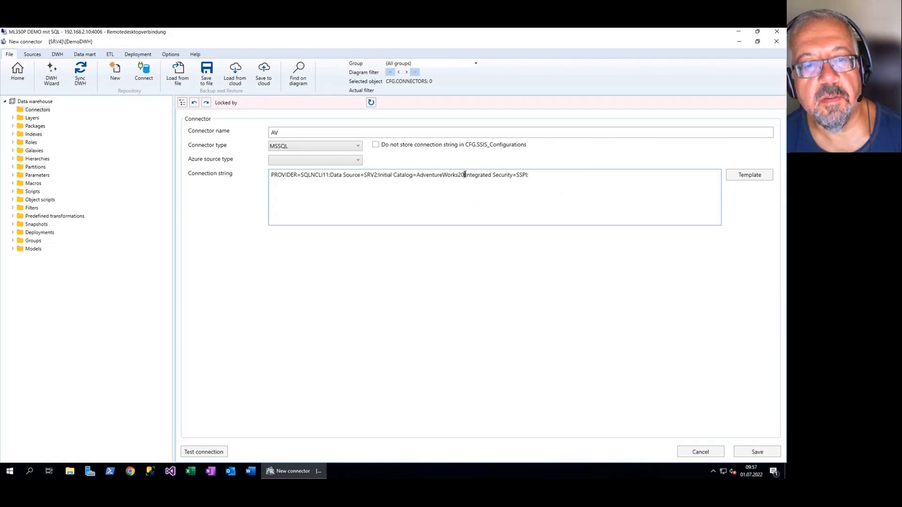
pyautogui.write('12')
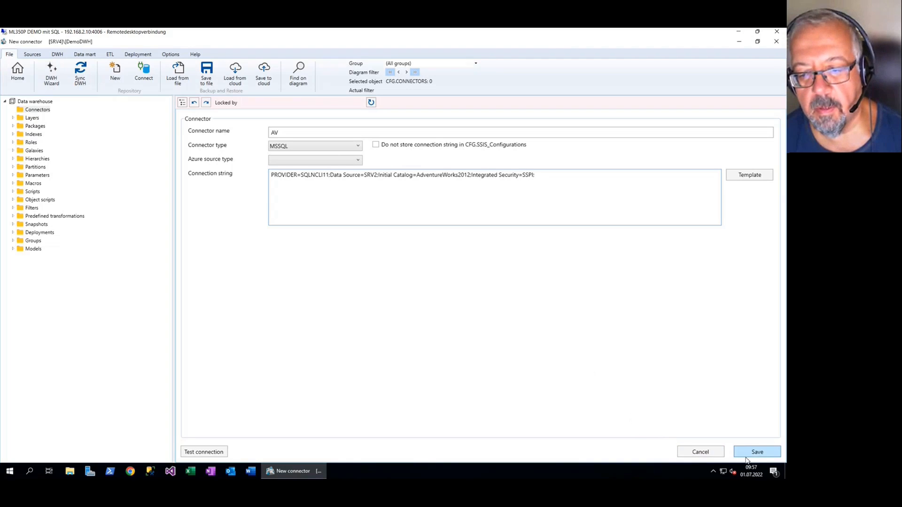
# Test the AV connector's connection and launch SQL Server Management Studio
pyautogui.click(213, 452)
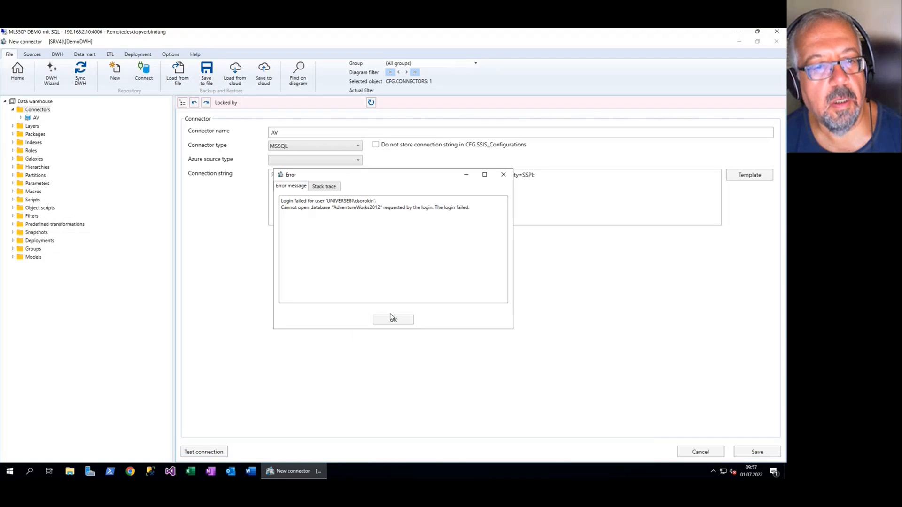
pyautogui.click(393, 320)
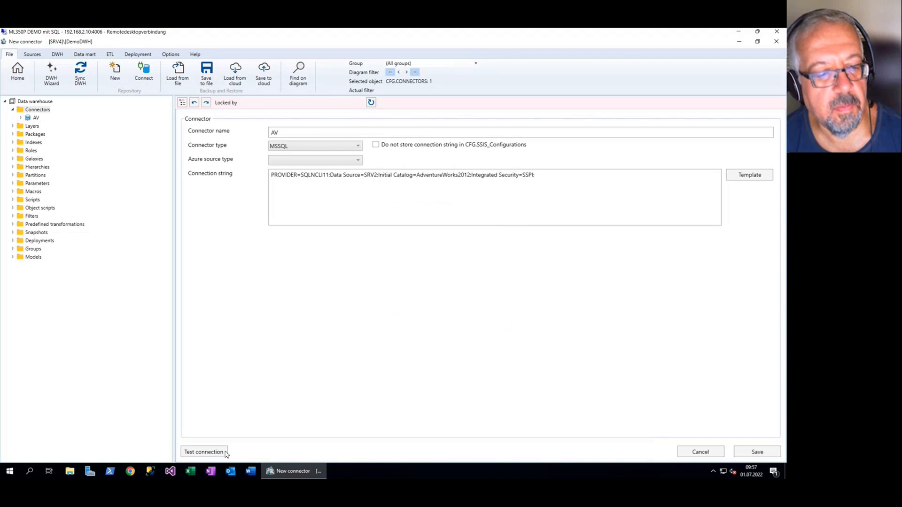
pyautogui.click(150, 471)
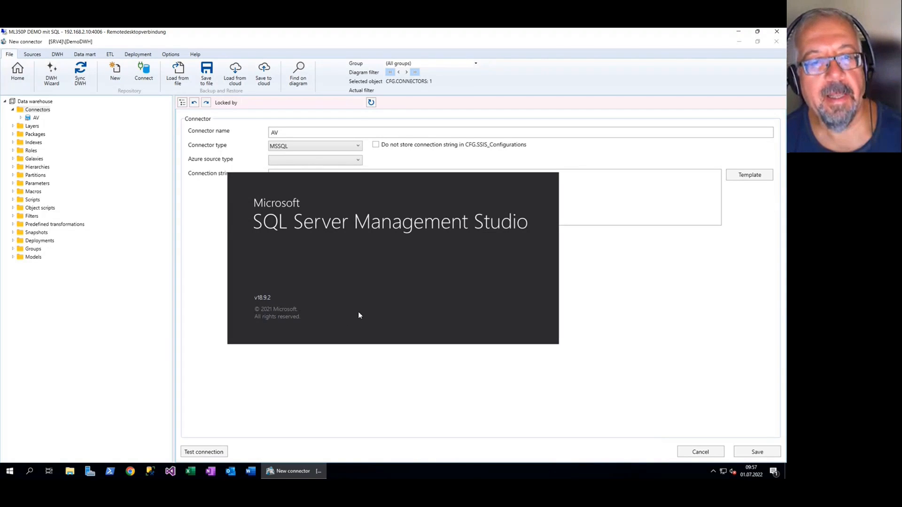
# Change the initial catalog in the AV connection string to AdventureWorks2016
pyautogui.click(576, 212)
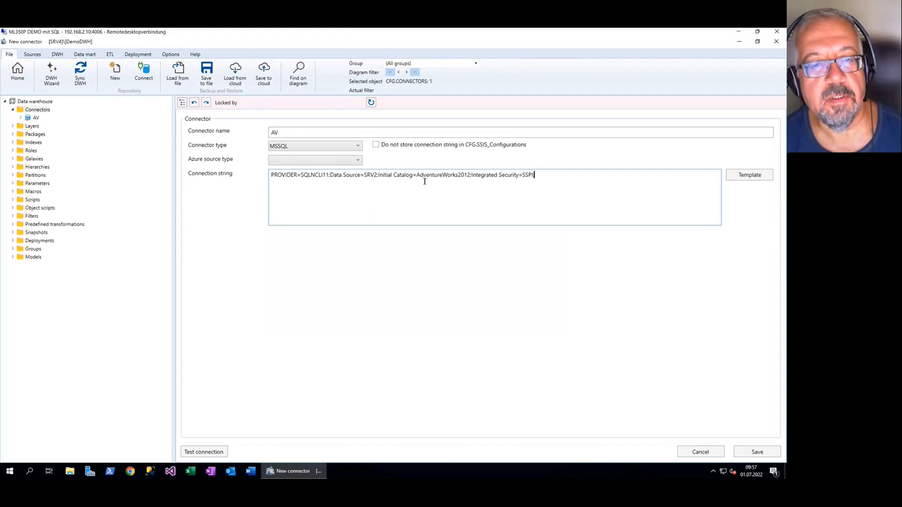
pyautogui.moveTo(468, 177); pyautogui.dragTo(472, 178)
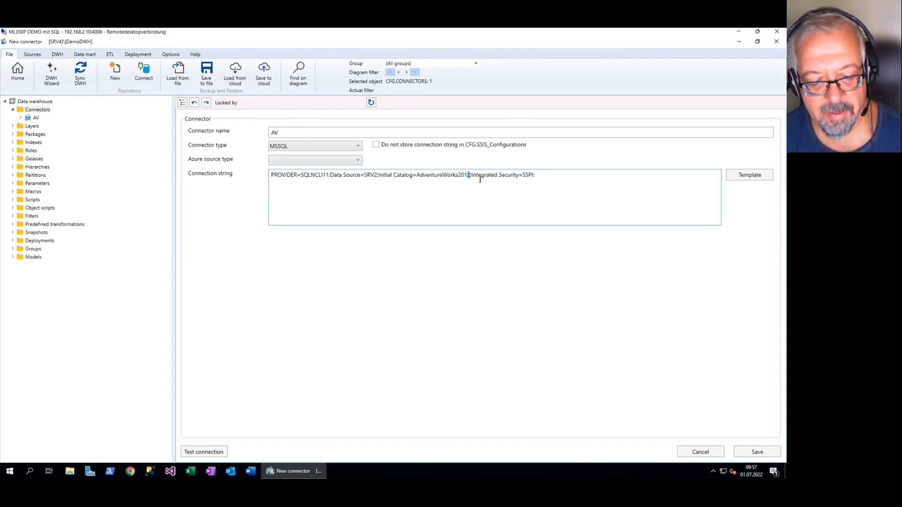
pyautogui.write('6')
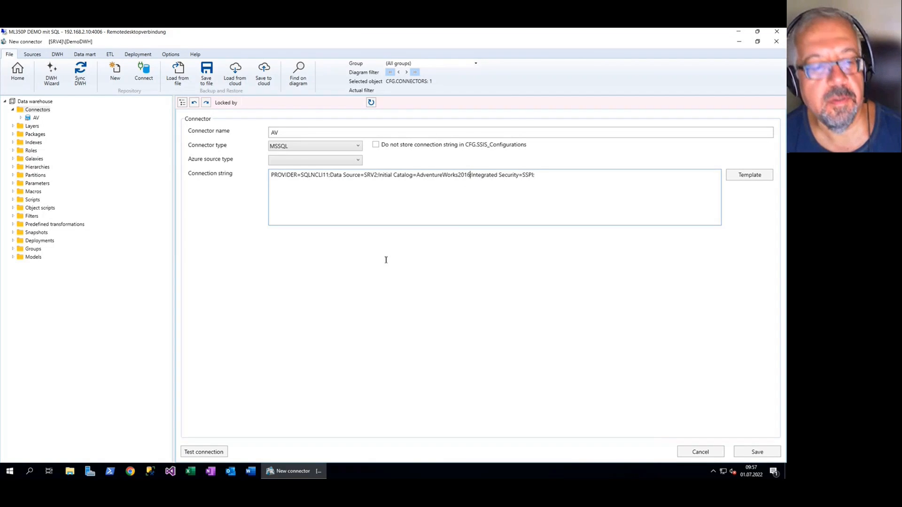
# Test the connection to AdventureWorks2016 and start SQL Server Management Studio again, moving its splash window clear of the connection string
pyautogui.click(214, 453)
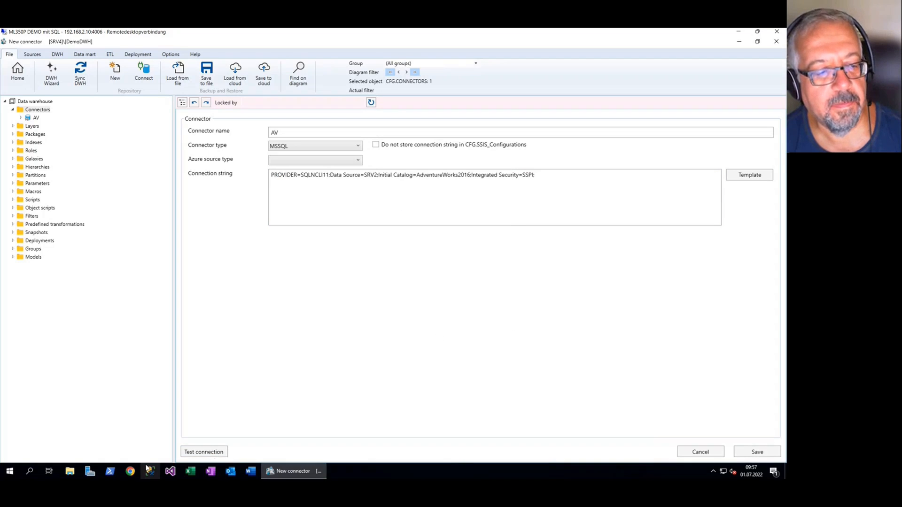
pyautogui.click(150, 471)
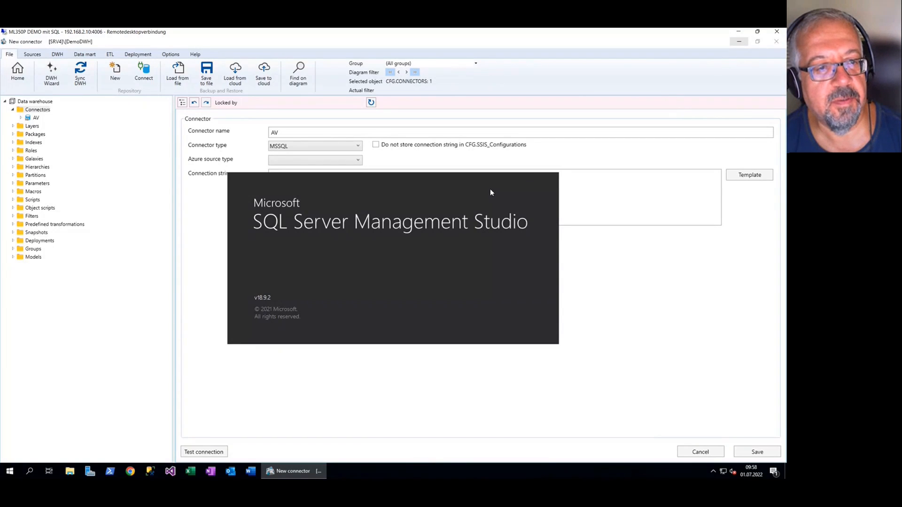
pyautogui.moveTo(490, 191); pyautogui.dragTo(536, 265)
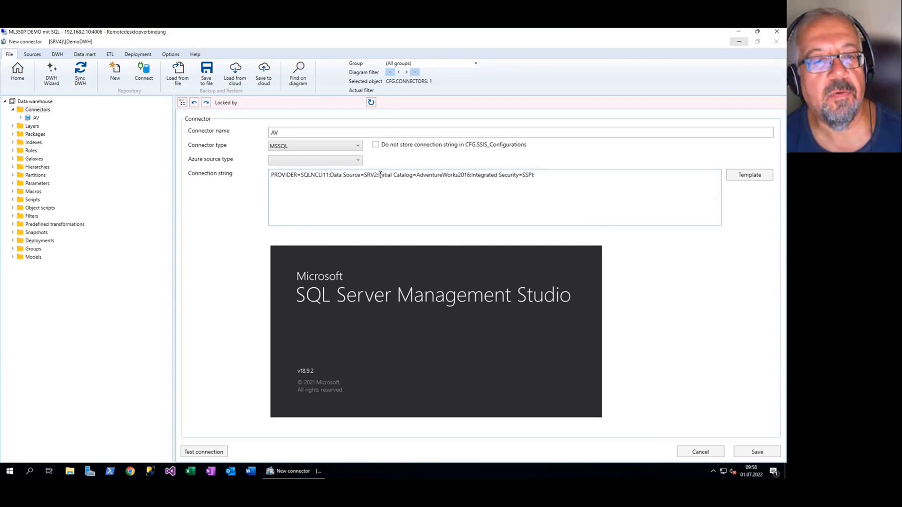
# Set the data source in the connection string to SRV4 and test the connection
pyautogui.press('BackSpace')
pyautogui.write('4')
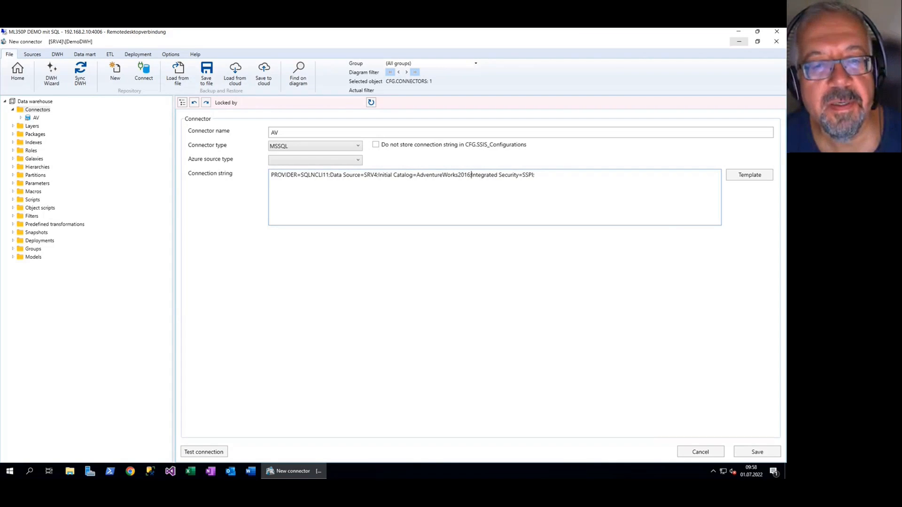
pyautogui.click(203, 454)
pyautogui.click(419, 276)
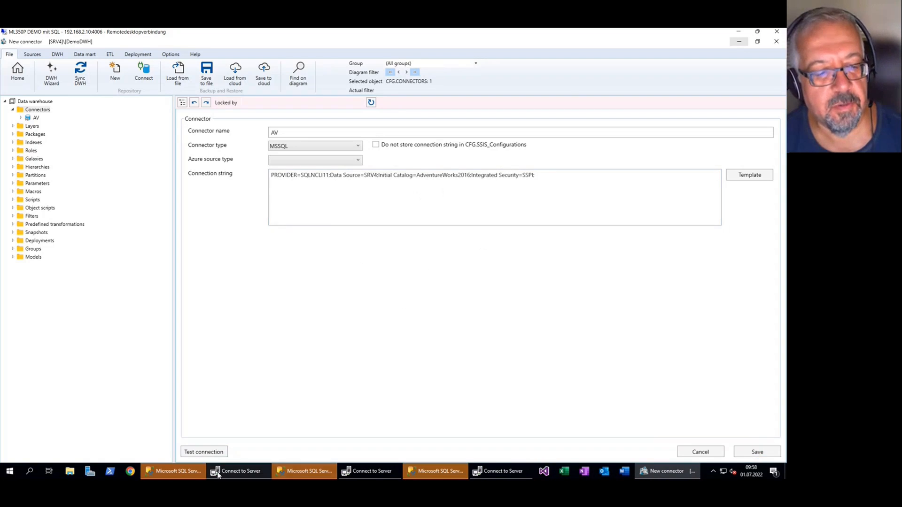
# Cancel the server login in the two surplus SQL Server Management Studio instances and close them
pyautogui.click(408, 470)
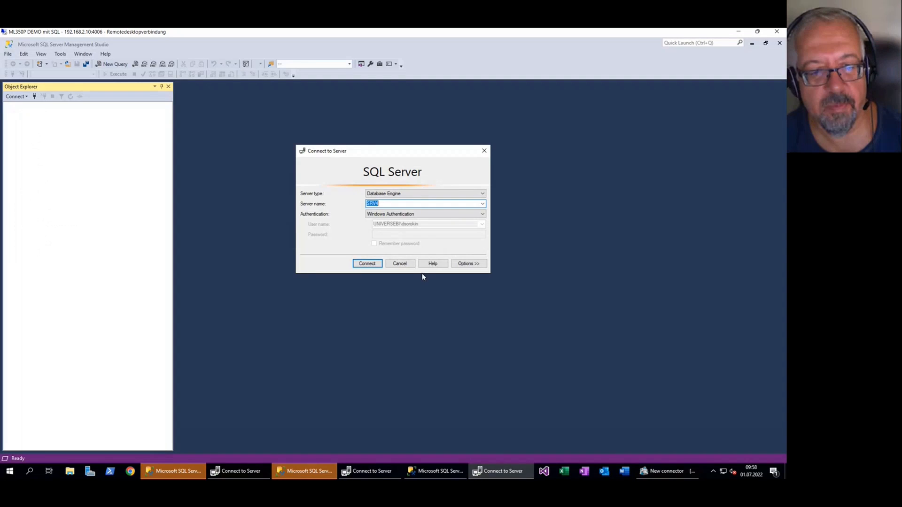
pyautogui.click(406, 266)
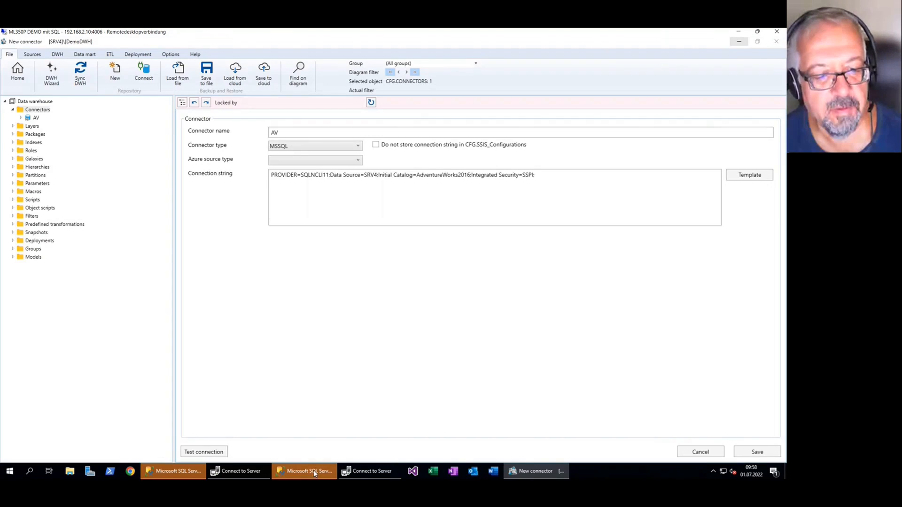
pyautogui.click(314, 470)
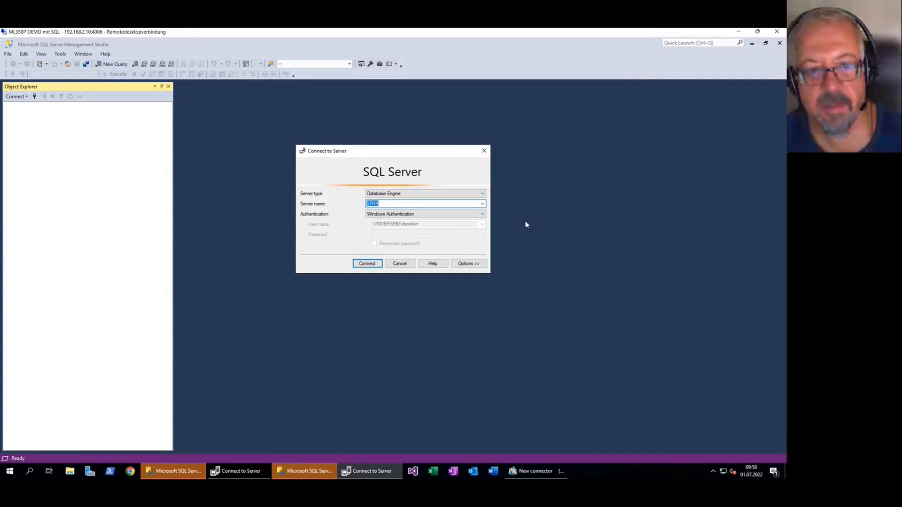
pyautogui.click(407, 264)
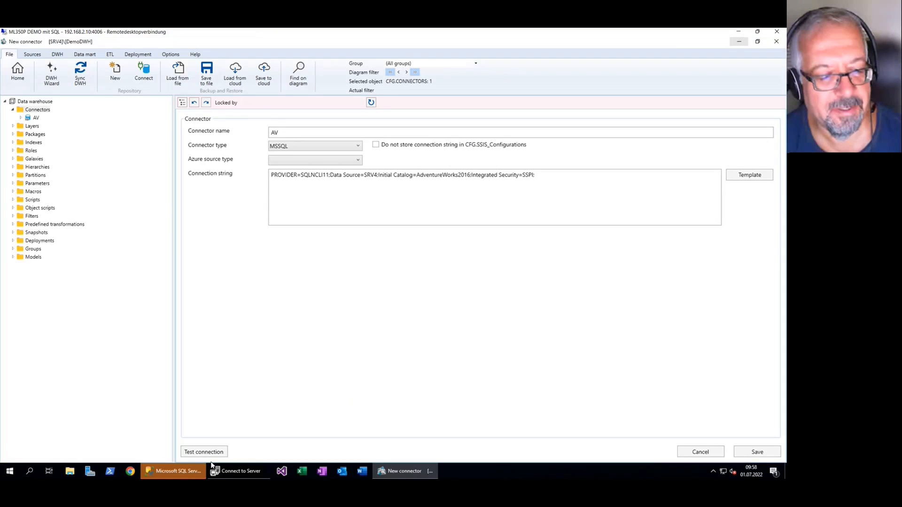
# Connect the remaining SQL Server Management Studio instance to SRV4 and expand its Databases folder
pyautogui.click(183, 472)
pyautogui.click(367, 263)
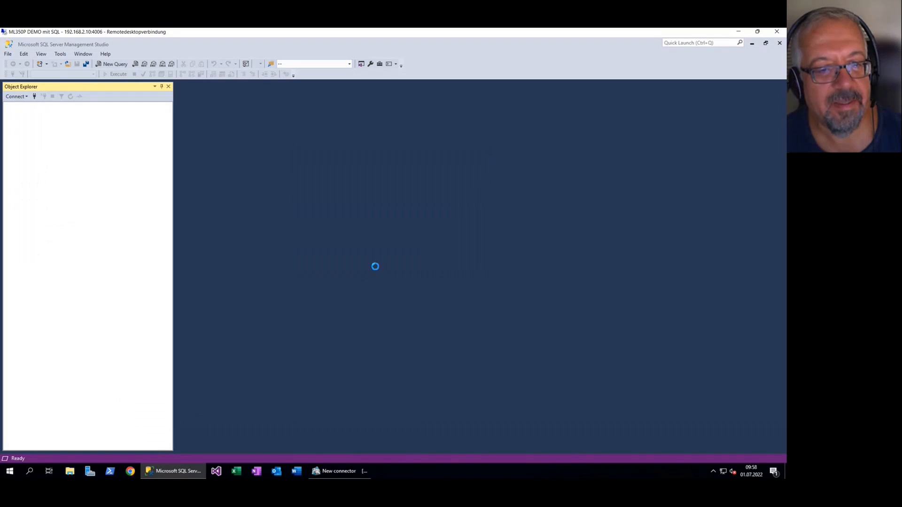
pyautogui.click(16, 114)
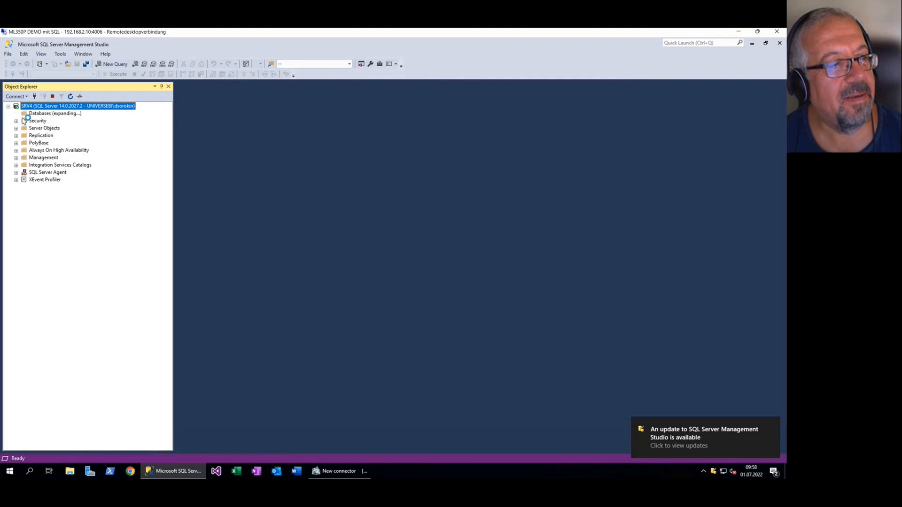
# Pick out AdventureWorks2012 among the SRV4 databases, switch to the New connector window, and set the initial catalog to AdventureWorks2012
pyautogui.click(60, 135)
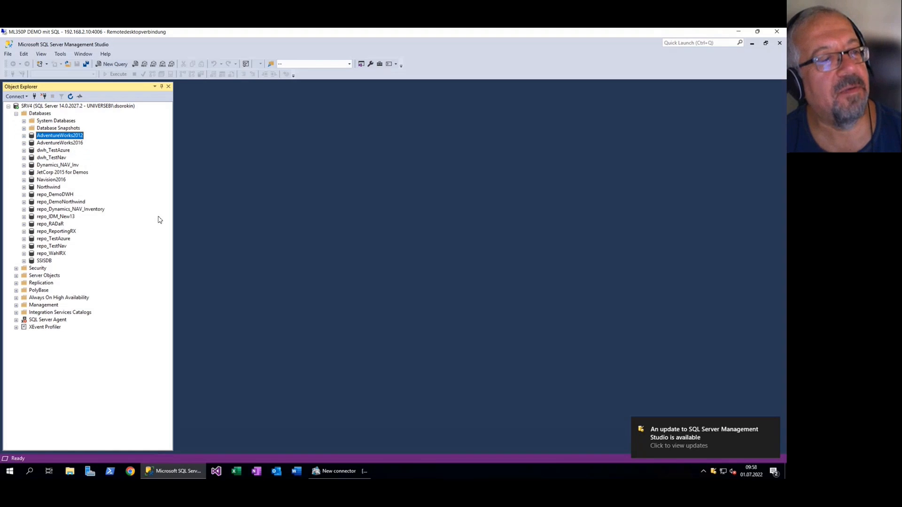
pyautogui.click(367, 473)
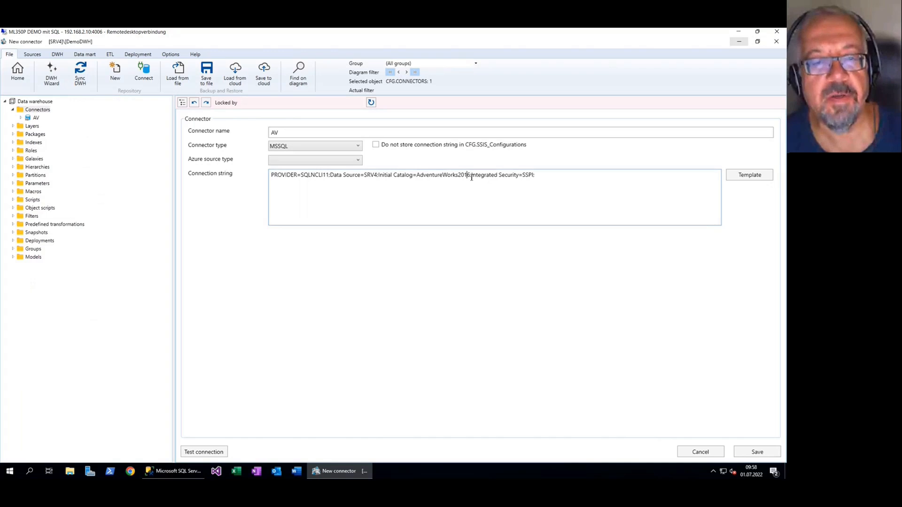
pyautogui.click(471, 177)
pyautogui.press('BackSpace')
pyautogui.write('2')
pyautogui.click(493, 179)
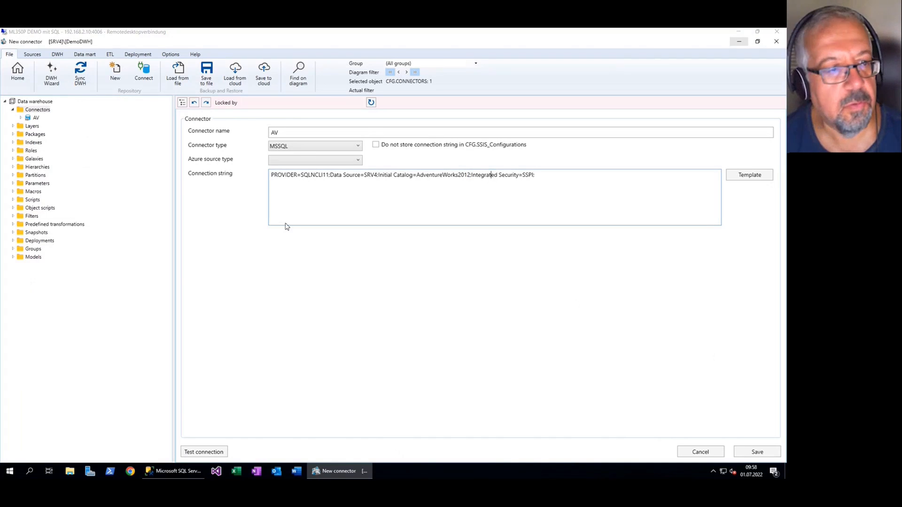
# Recheck the database names in SQL Server Management Studio, set the AV connector's initial catalog to AdventureWorks2016, and return to the flow diagram
pyautogui.click(174, 471)
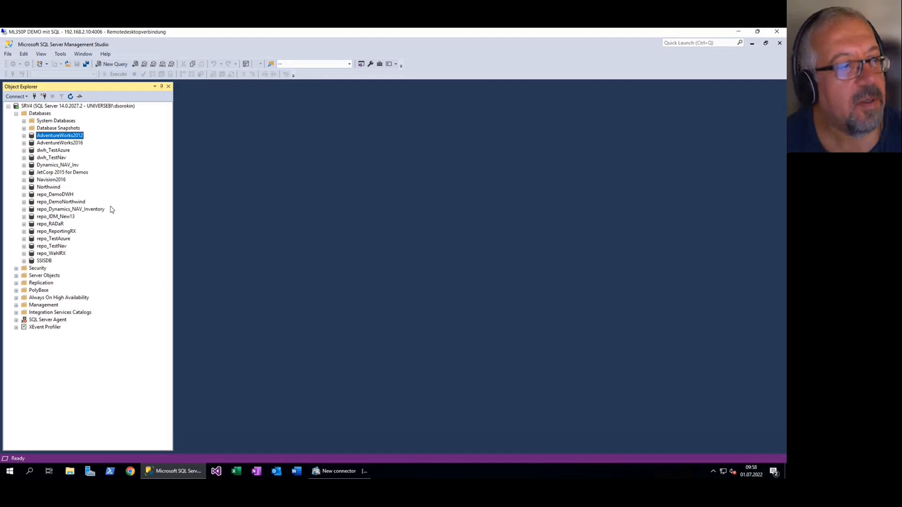
pyautogui.click(341, 471)
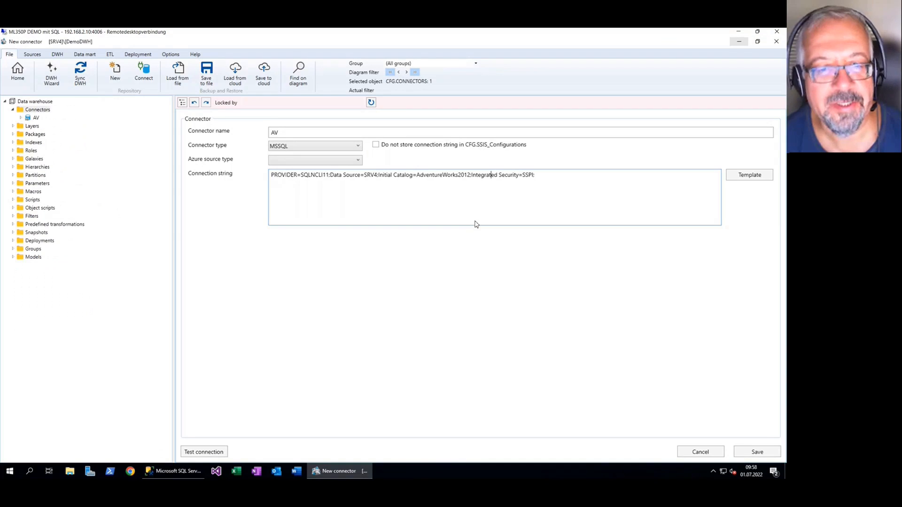
pyautogui.click(469, 176)
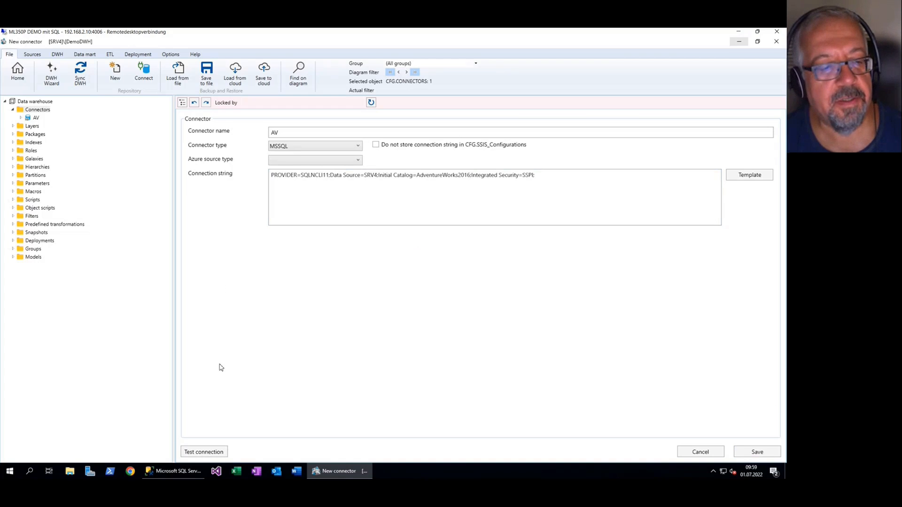
pyautogui.click(17, 71)
# Start the DWH Wizard for the AV connector and read its list of source tables
pyautogui.click(35, 118)
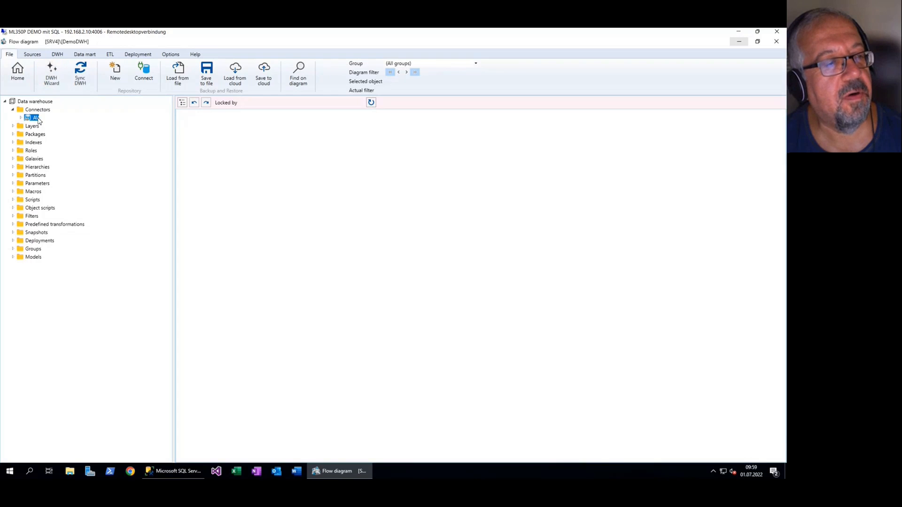
pyautogui.rightClick(39, 118)
pyautogui.click(68, 164)
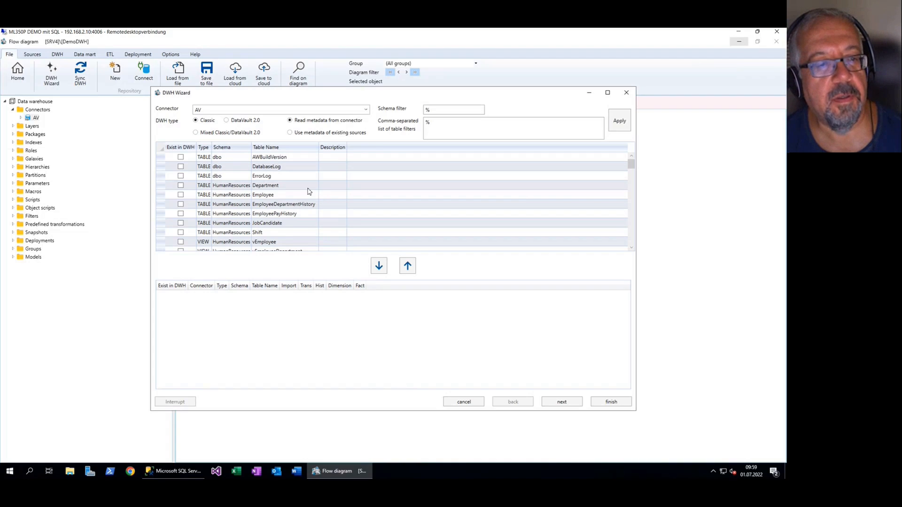
# Add the HumanResources tables from Department through Shift, without the views, to the wizard's list of tables for the data warehouse
pyautogui.click(275, 189)
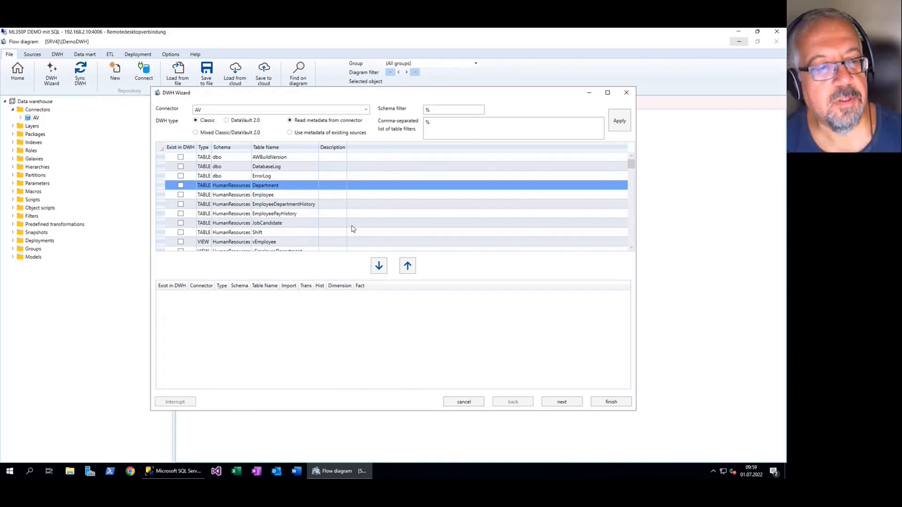
pyautogui.scroll(-2, 335, 235)
pyautogui.scroll(1, 335, 239)
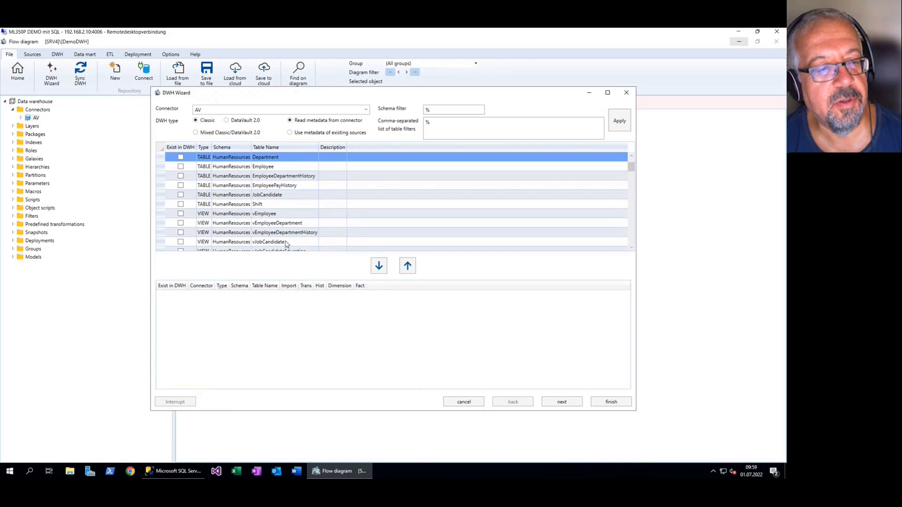
pyautogui.keyDown('shift'); pyautogui.click(281, 204); pyautogui.keyUp('shift')
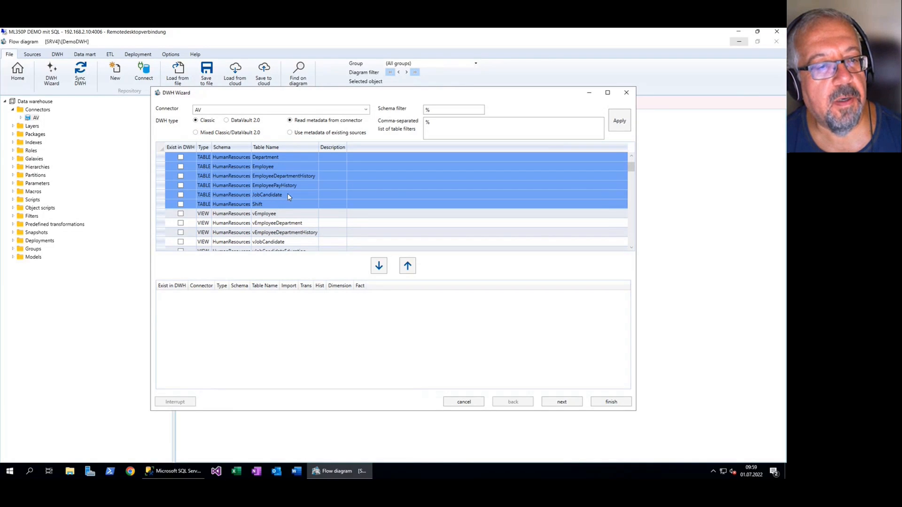
pyautogui.scroll(-1, 295, 211)
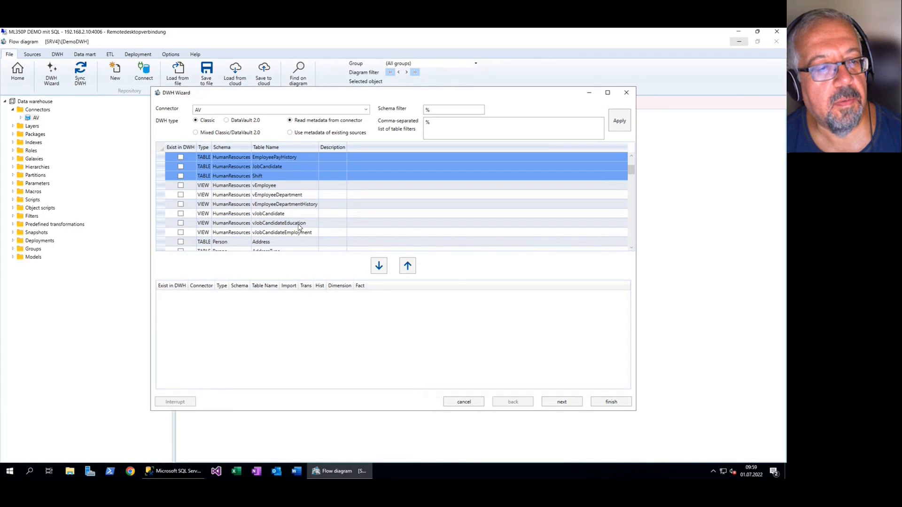
pyautogui.scroll(2, 291, 211)
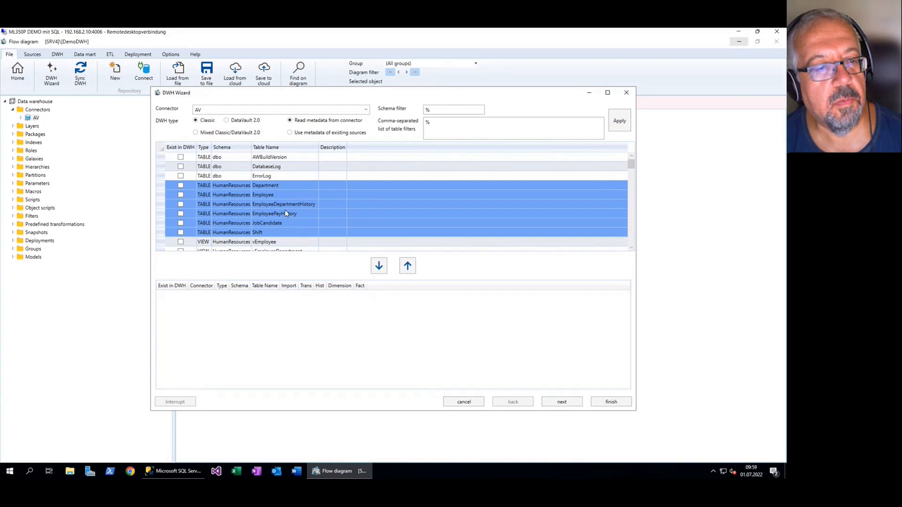
pyautogui.click(378, 266)
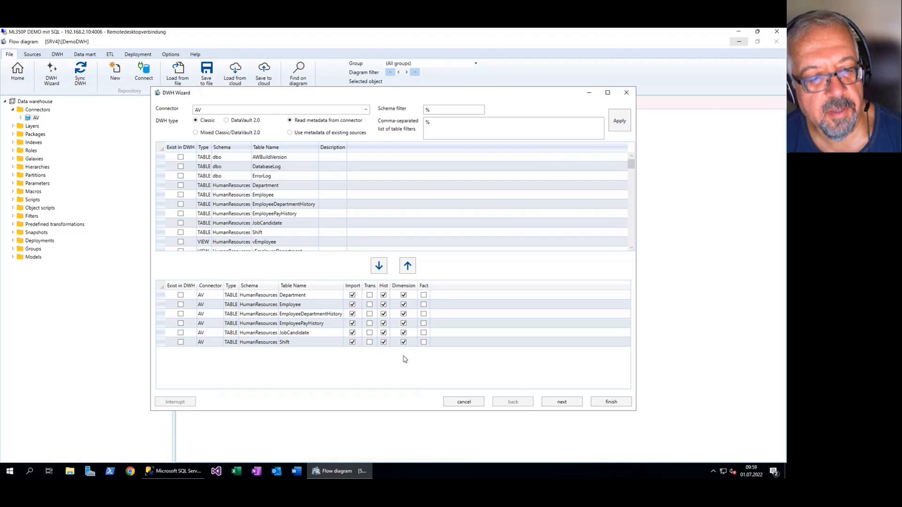
# Mark EmployeeDepartmentHistory, EmployeePayHistory and JobCandidate as facts and continue to the wizard's naming templates
pyautogui.click(335, 315)
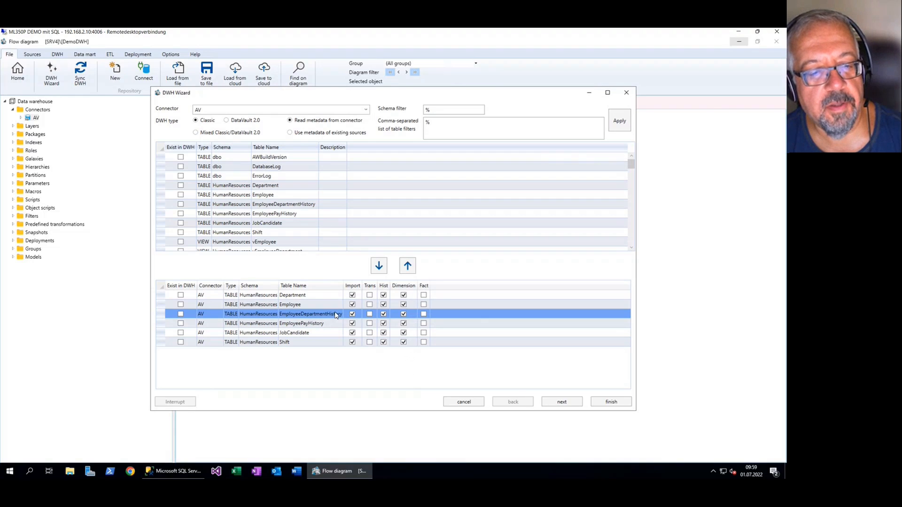
pyautogui.click(424, 314)
pyautogui.click(423, 323)
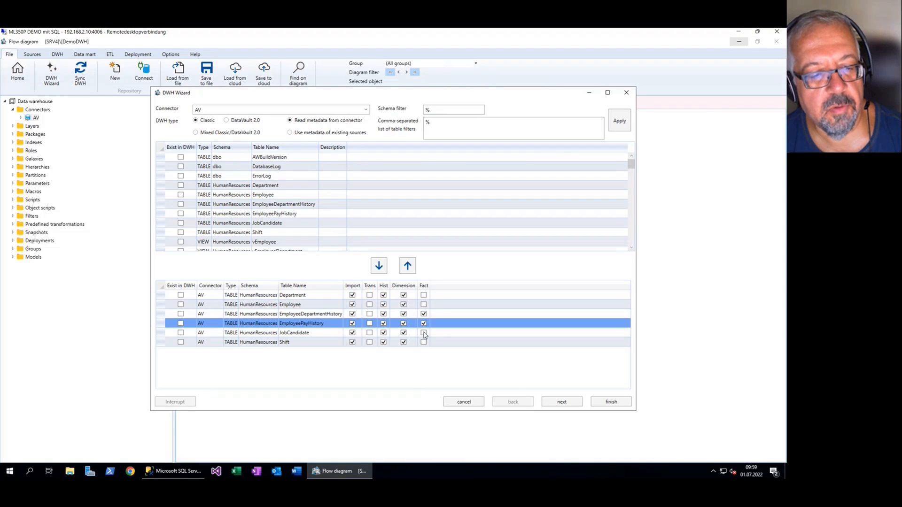
pyautogui.click(423, 333)
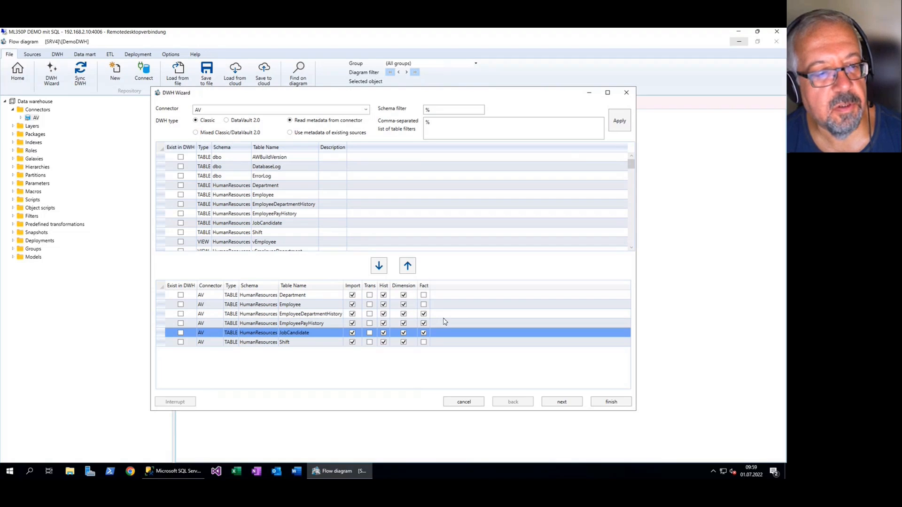
pyautogui.click(563, 402)
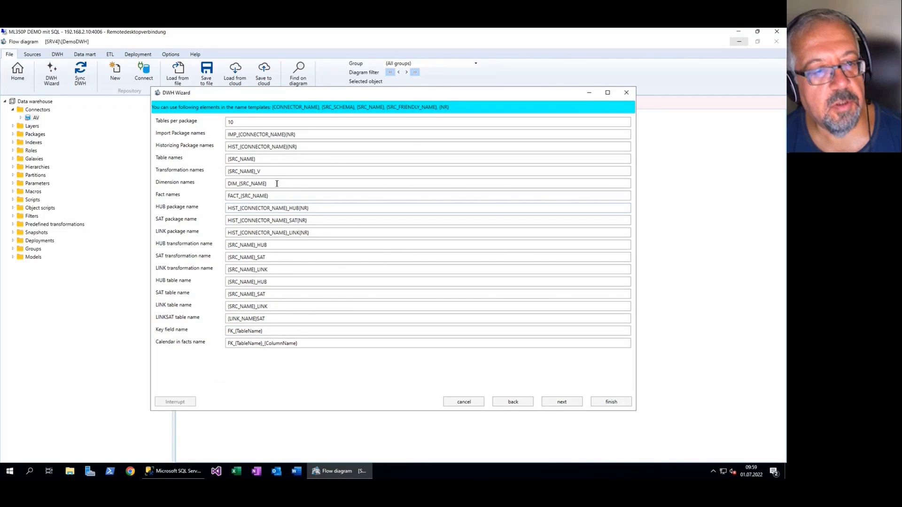
# Review the DIM_ and FACT_ name prefixes, accept the default naming and calendar settings, and finish the wizard to generate the data warehouse
pyautogui.click(240, 184)
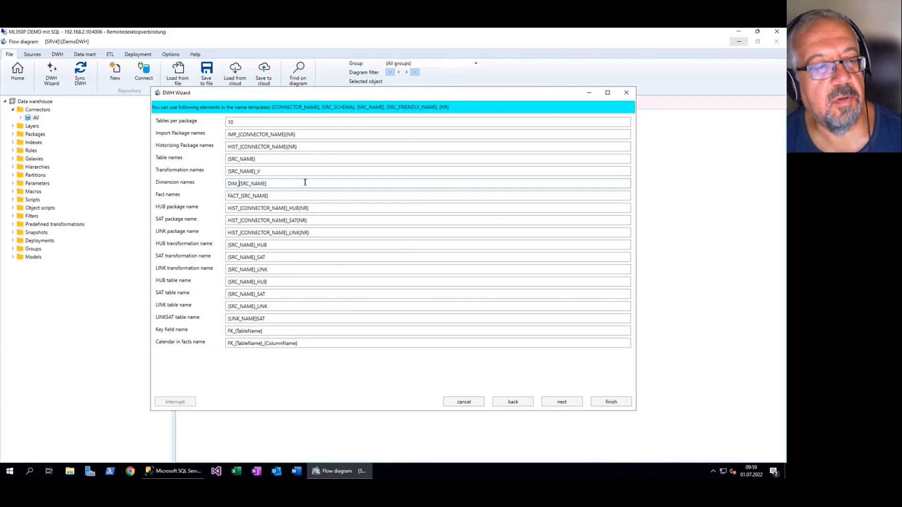
pyautogui.hotkey('shift', 'Home')
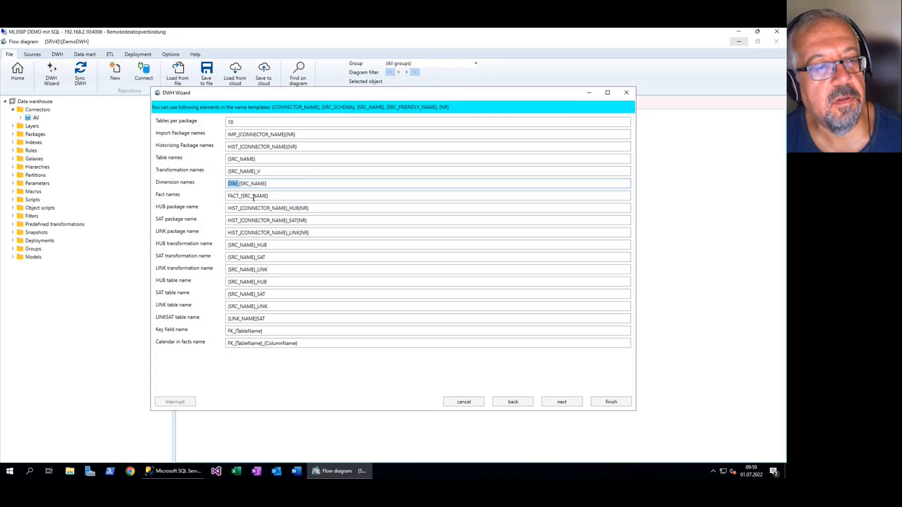
pyautogui.click(243, 198)
pyautogui.hotkey('shift', 'Home')
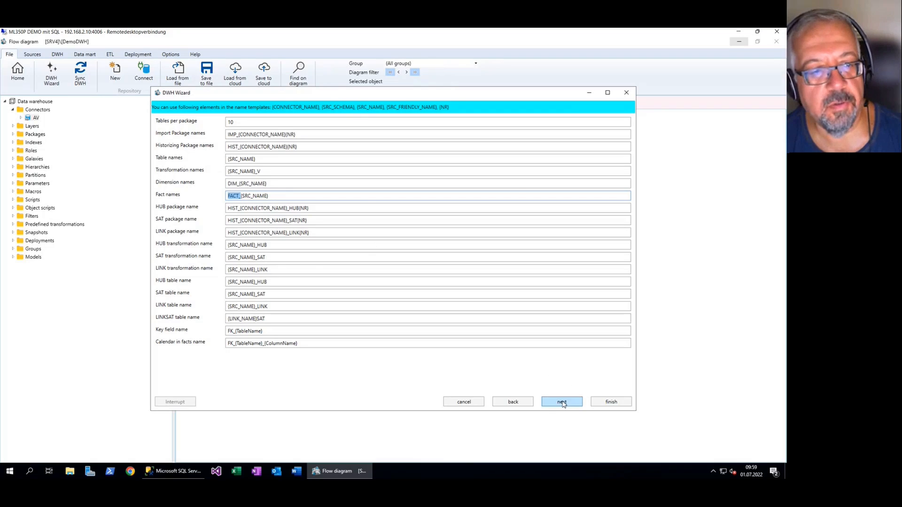
pyautogui.click(562, 401)
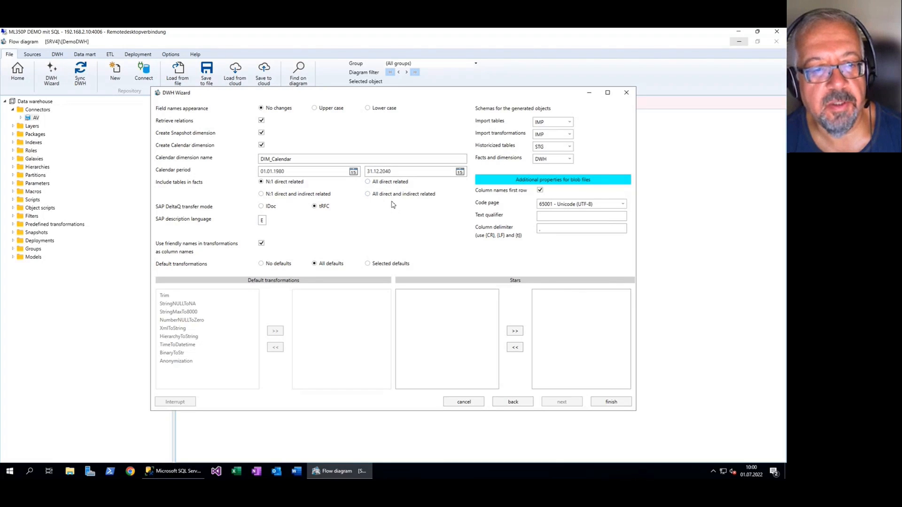
pyautogui.click(611, 402)
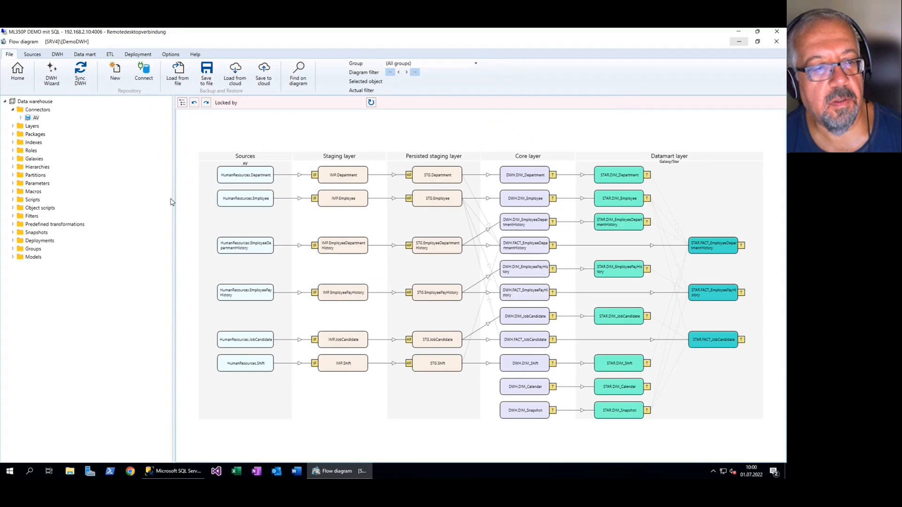
# Narrow the navigation tree and enlarge the generated flow diagram to examine its layers from sources to data mart
pyautogui.moveTo(172, 215); pyautogui.dragTo(123, 216)
pyautogui.click(513, 222)
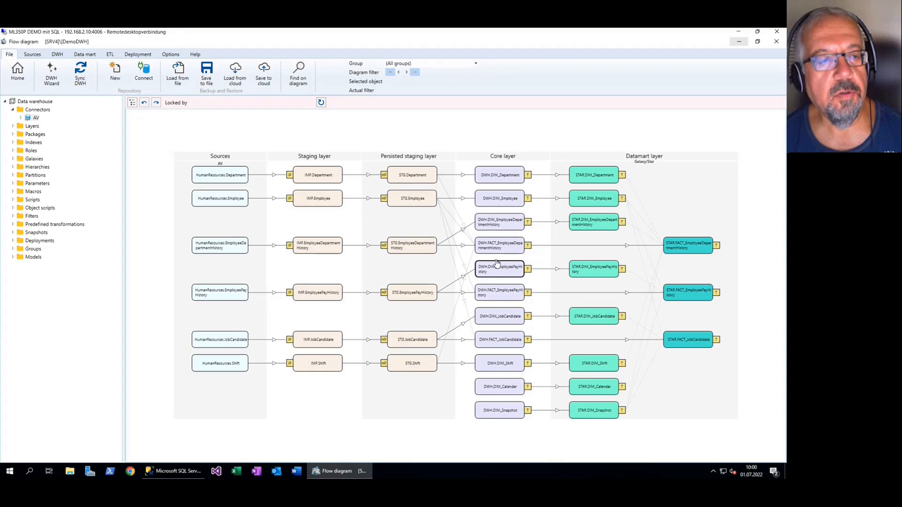
pyautogui.scroll(1, 210, 188)
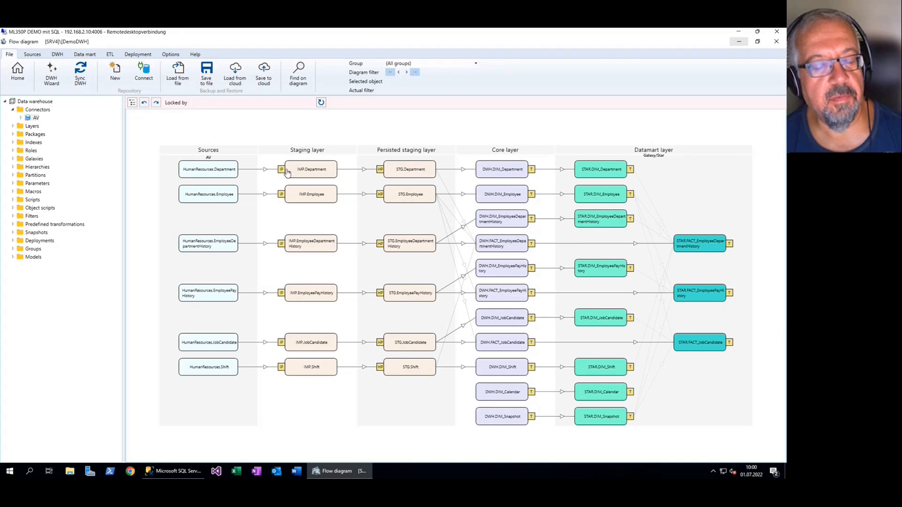
pyautogui.scroll(1, 278, 164)
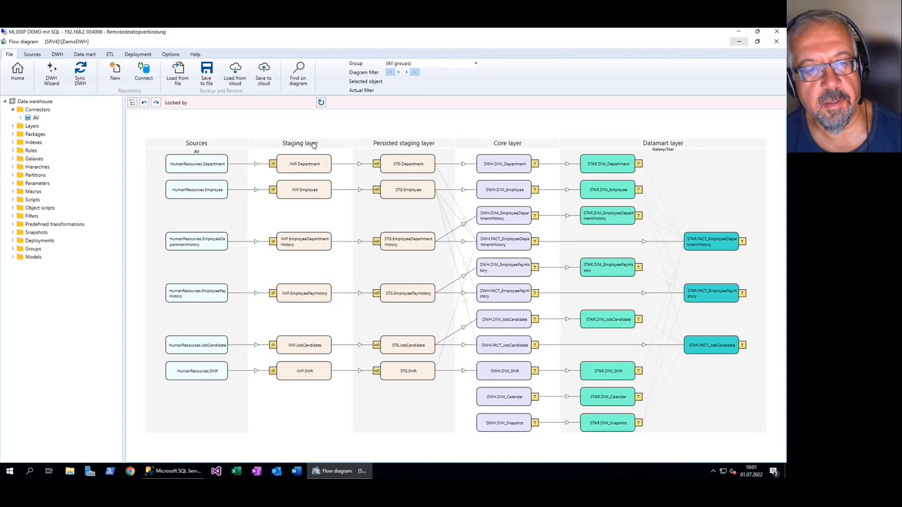
# Examine the Department import package's field mapping, filter, scripts and options, and return to the flow diagram
pyautogui.doubleClick(273, 164)
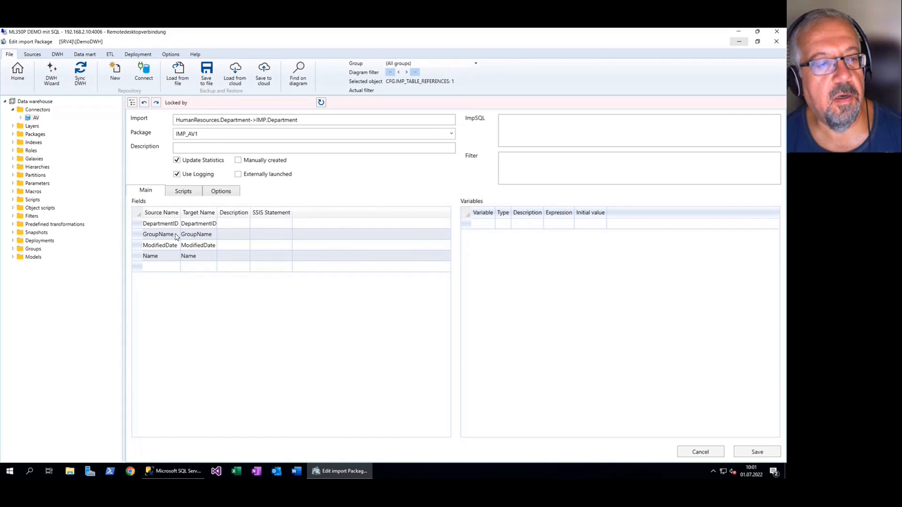
pyautogui.click(141, 237)
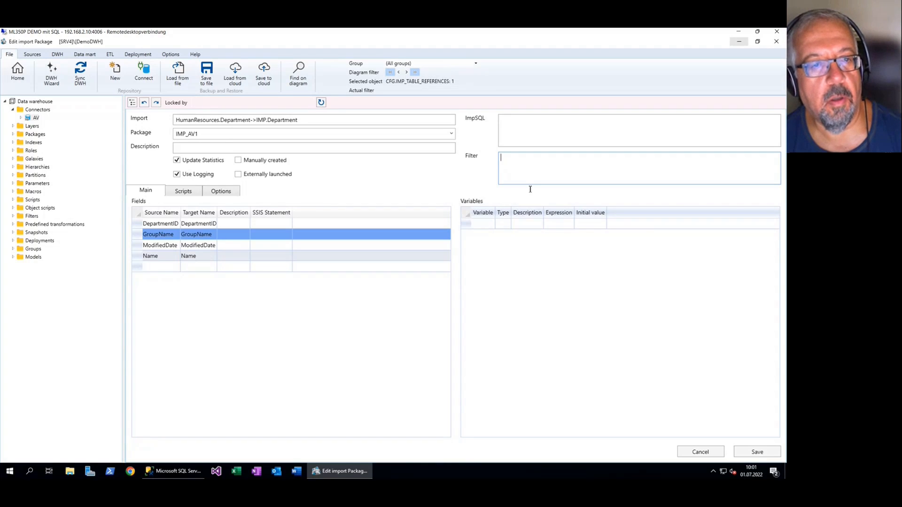
pyautogui.click(193, 193)
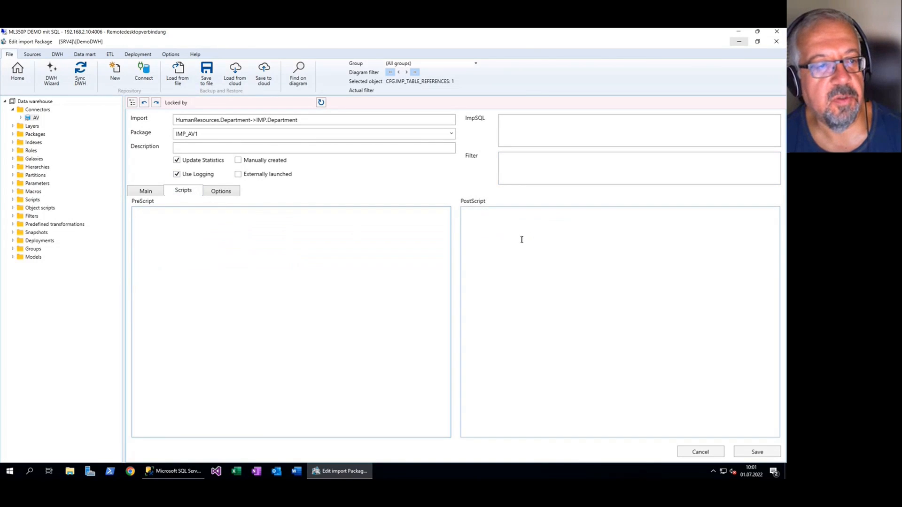
pyautogui.click(147, 192)
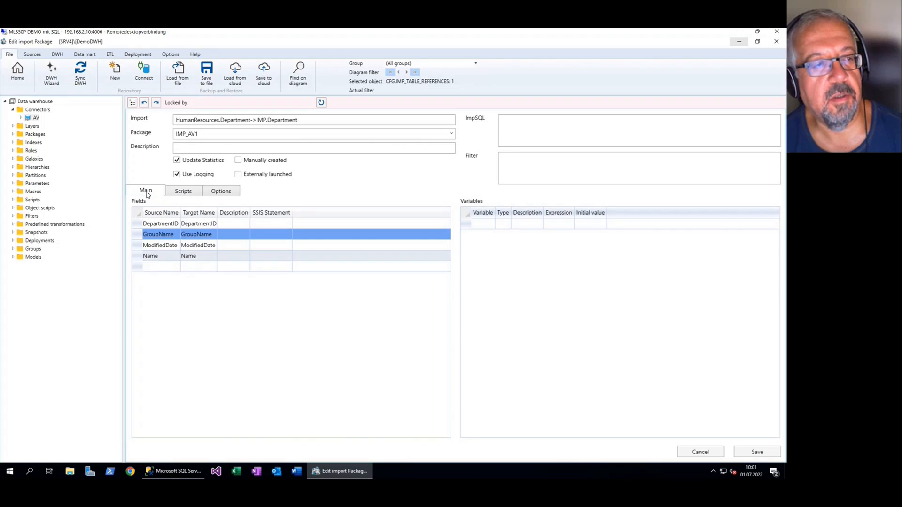
pyautogui.click(222, 193)
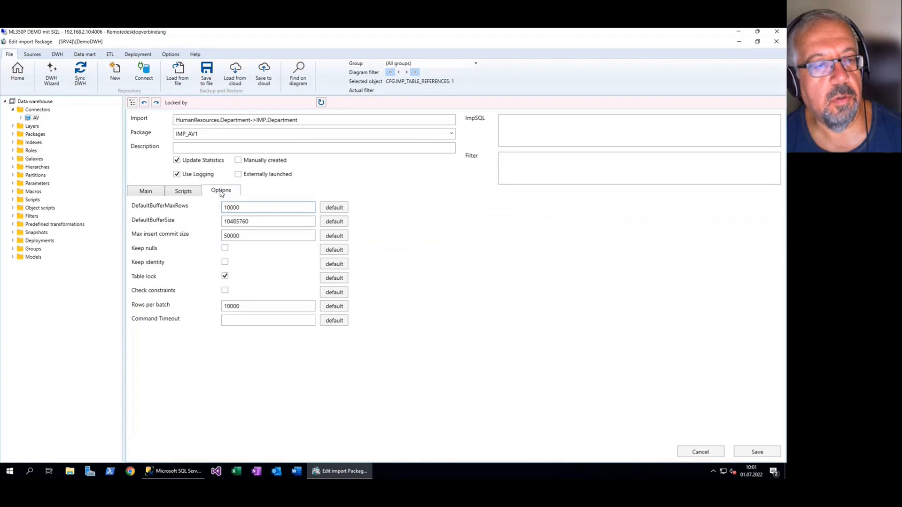
pyautogui.click(147, 193)
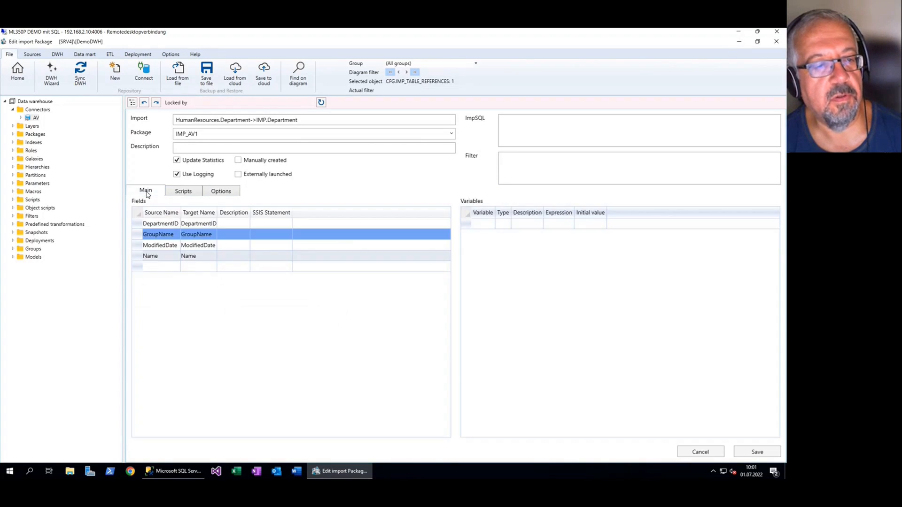
pyautogui.click(23, 78)
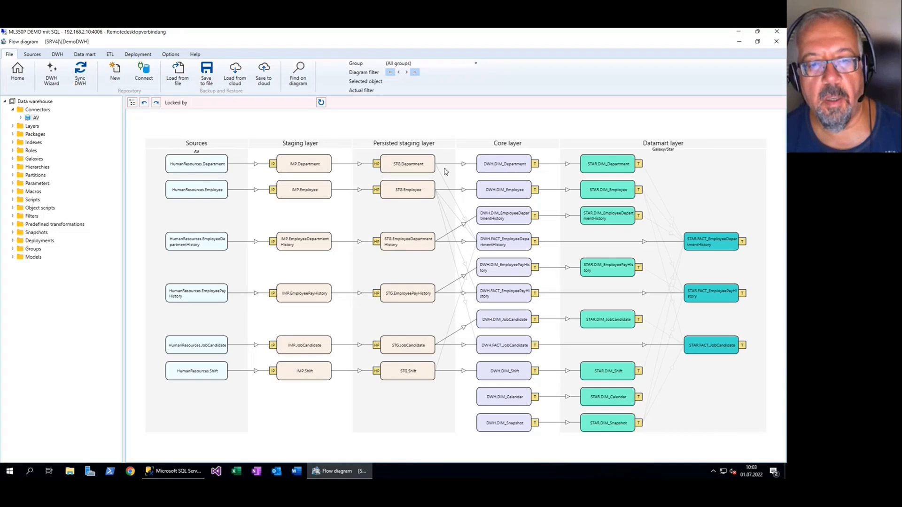
# Open the Department historization package and examine its columns and the SCD types available for DepartmentID
pyautogui.doubleClick(376, 164)
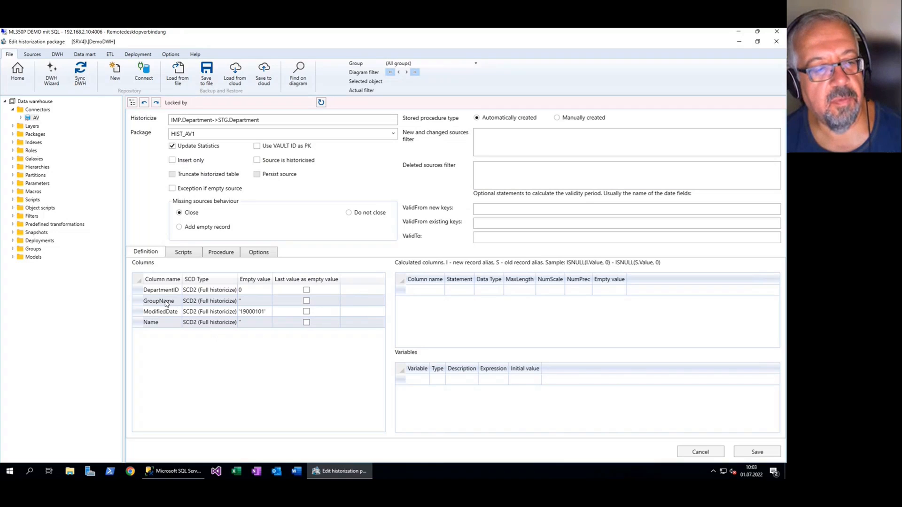
pyautogui.click(139, 293)
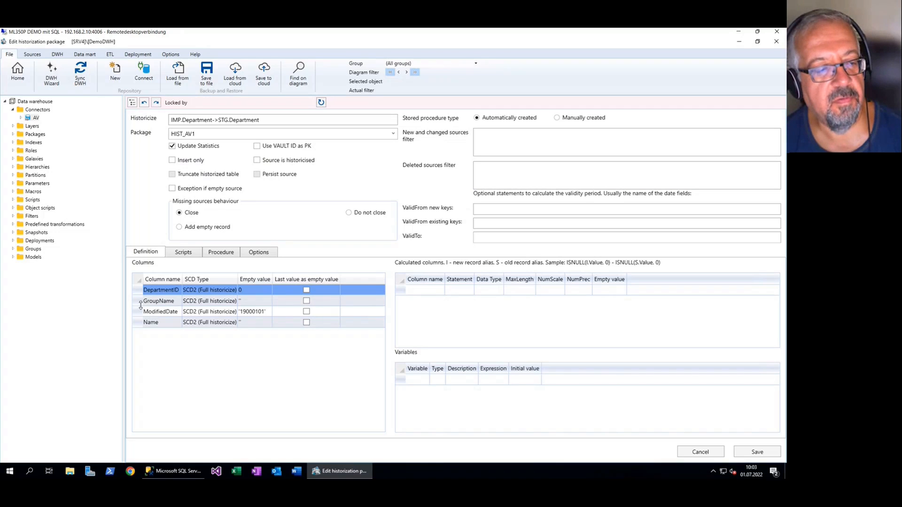
pyautogui.click(139, 303)
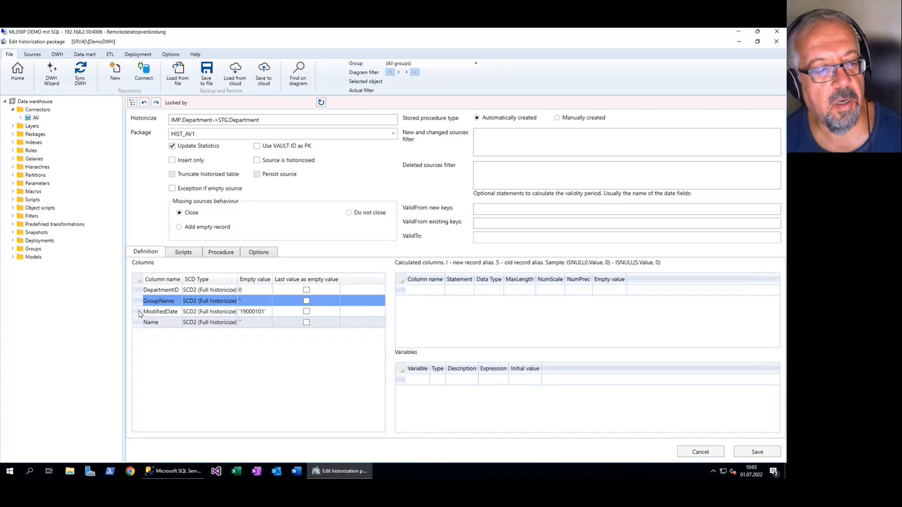
pyautogui.click(140, 314)
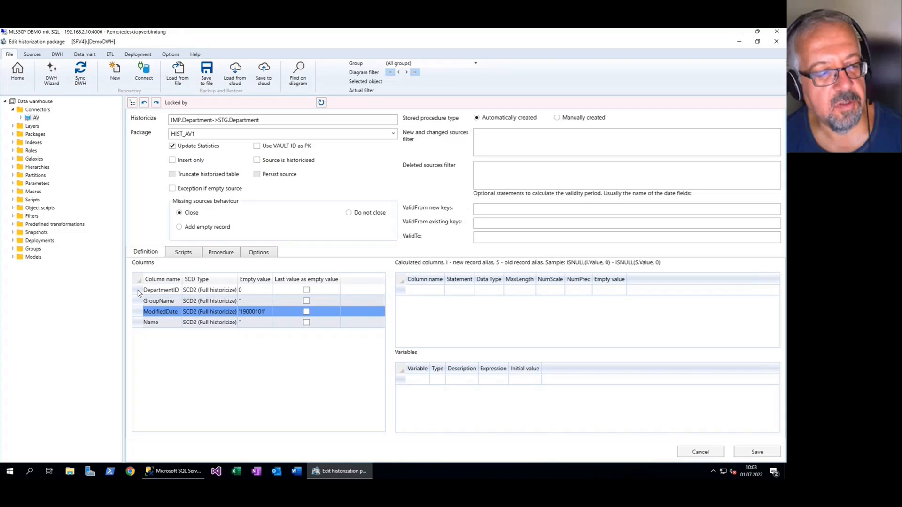
pyautogui.click(139, 292)
pyautogui.click(227, 295)
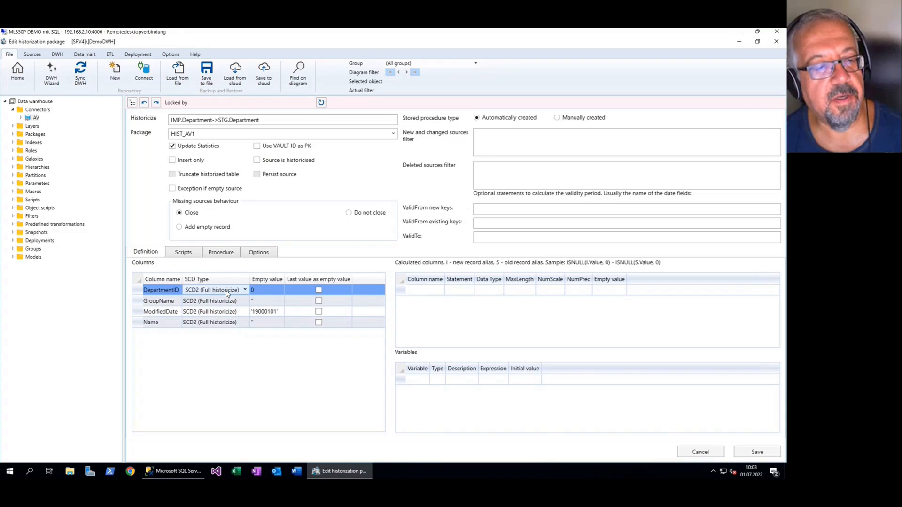
pyautogui.click(229, 294)
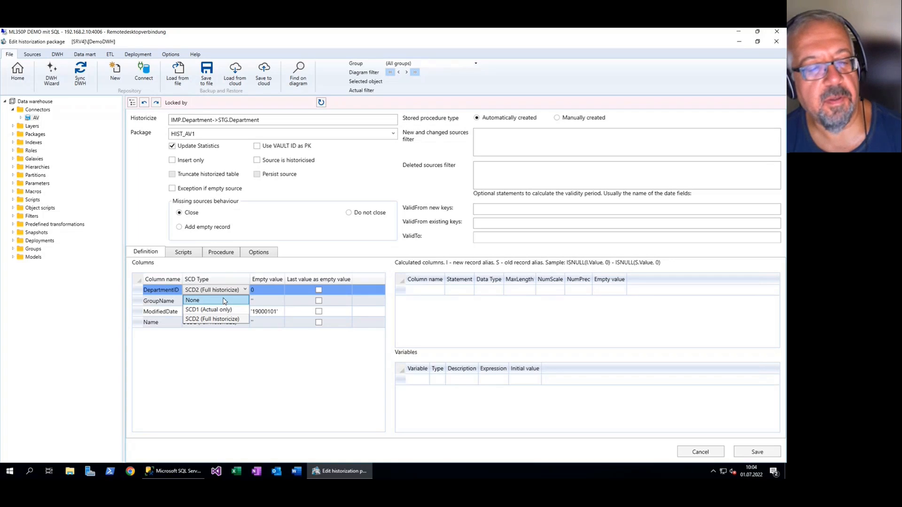
pyautogui.press('Escape')
pyautogui.press('Escape')
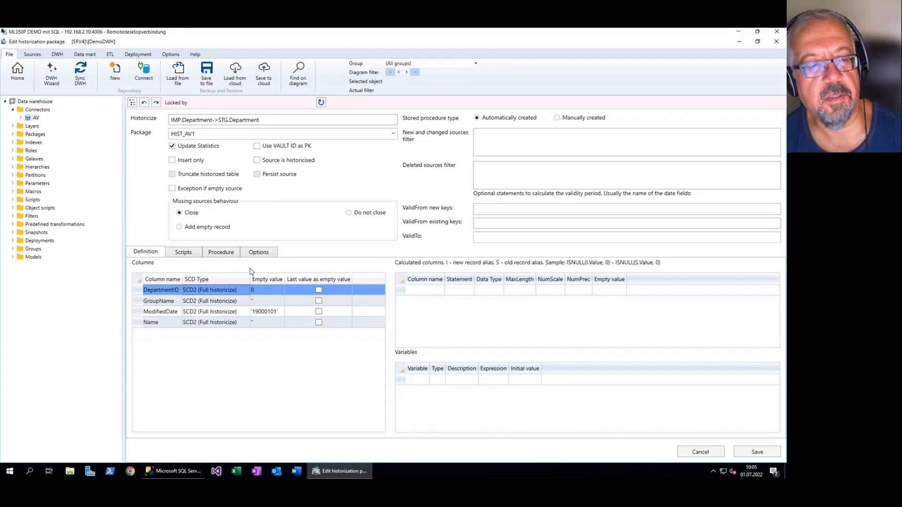
# Review the generated historization procedure for Department, trying the manually created procedure type and returning to automatically created
pyautogui.click(221, 254)
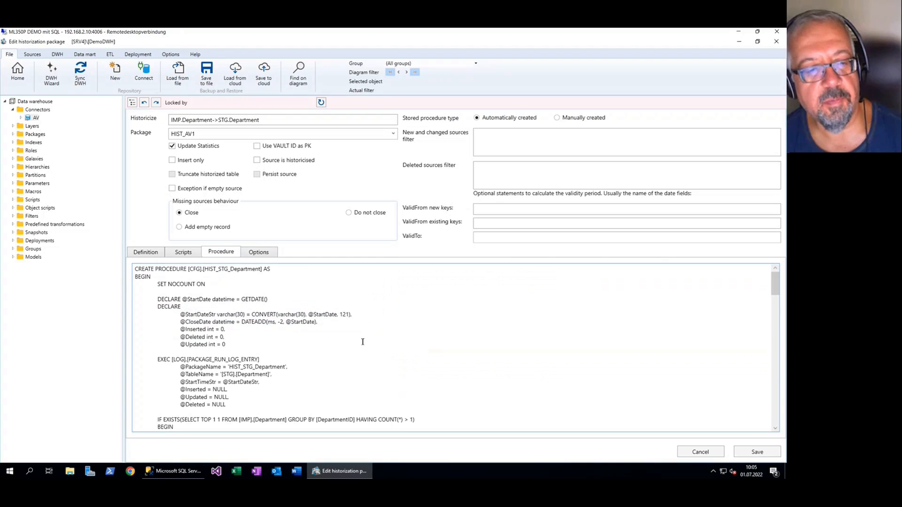
pyautogui.click(143, 258)
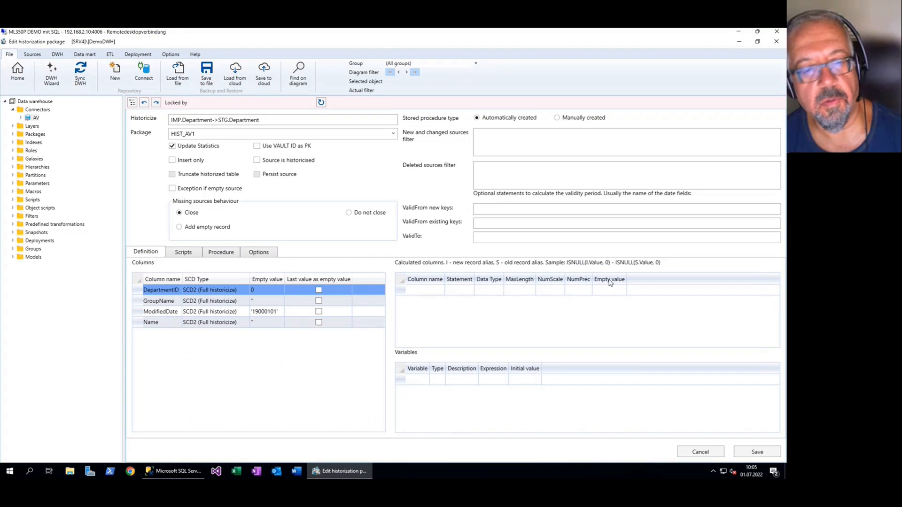
pyautogui.click(218, 252)
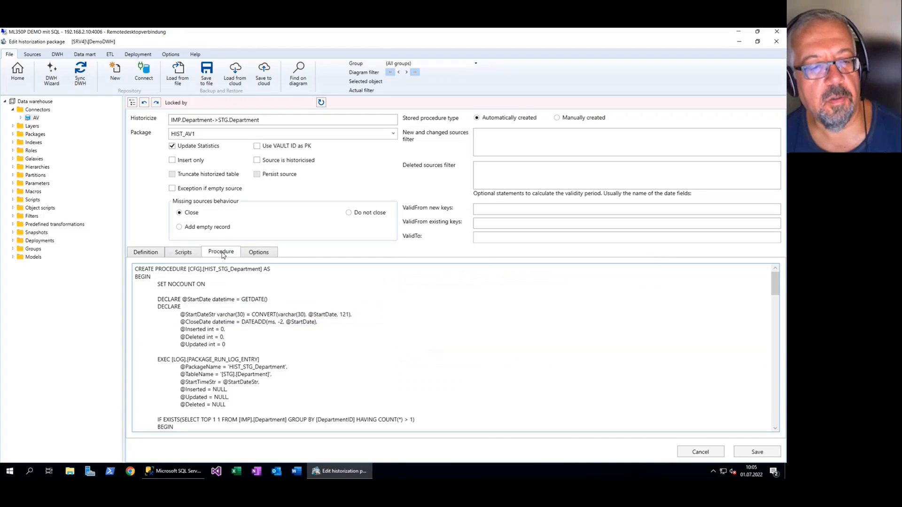
pyautogui.scroll(-5, 347, 328)
pyautogui.scroll(-3, 347, 328)
pyautogui.scroll(9, 347, 328)
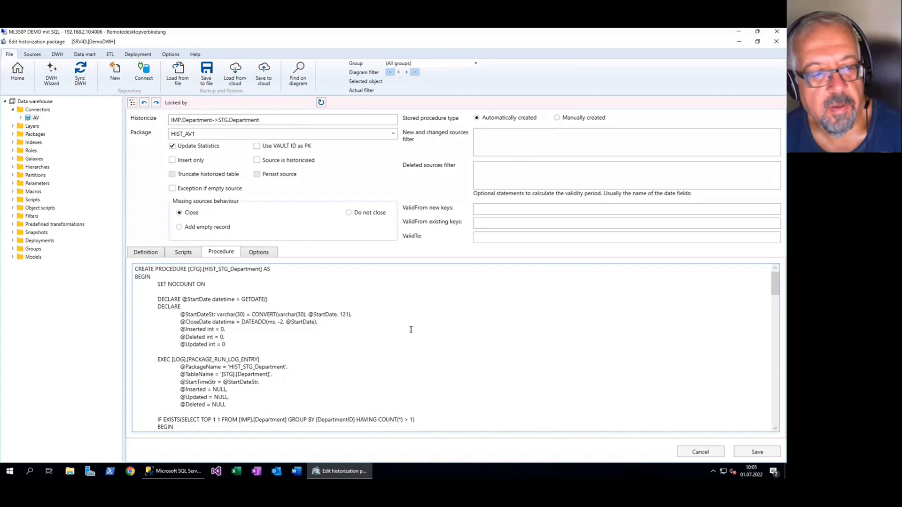
pyautogui.click(557, 118)
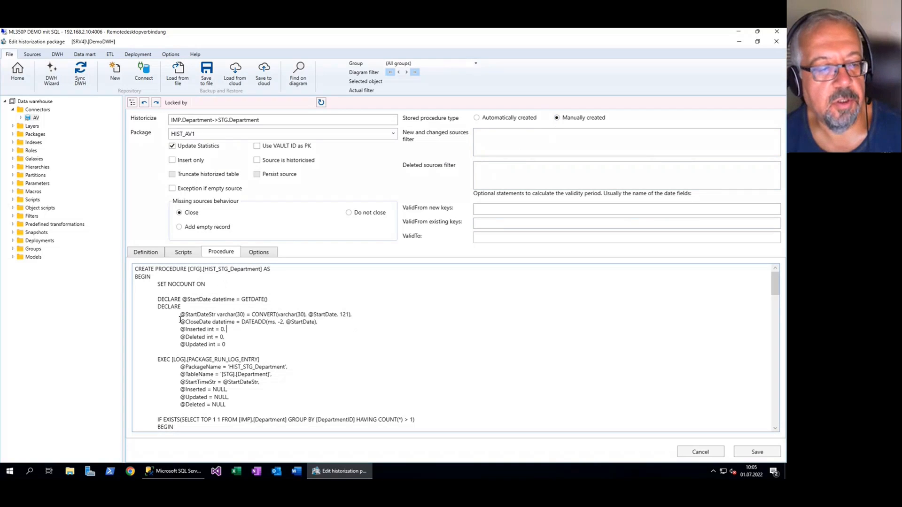
pyautogui.click(477, 118)
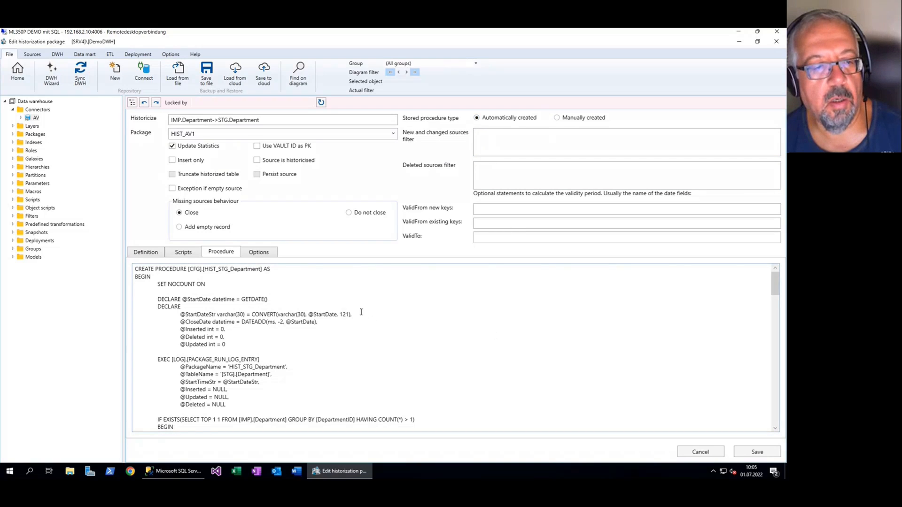
# Check the historization package's scripts and options, narrow the navigation tree, and return to the flow diagram without saving changes
pyautogui.click(185, 252)
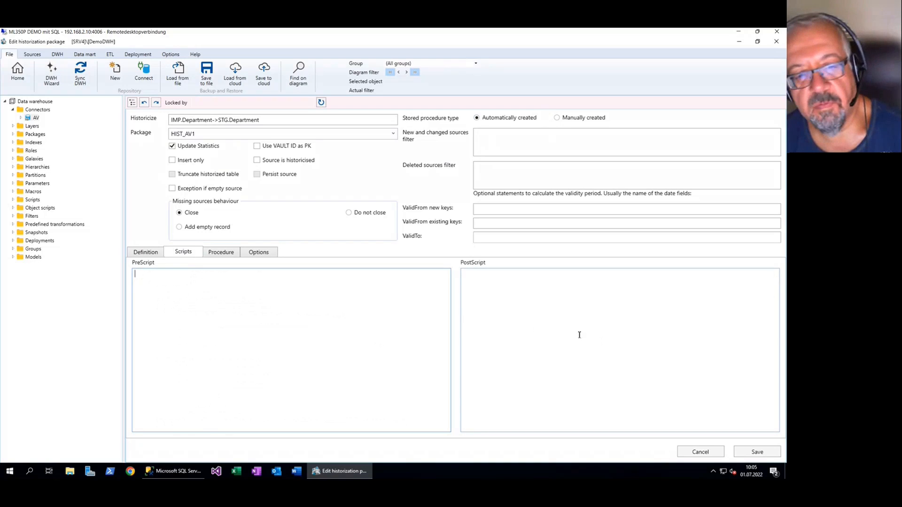
pyautogui.click(258, 253)
pyautogui.click(147, 254)
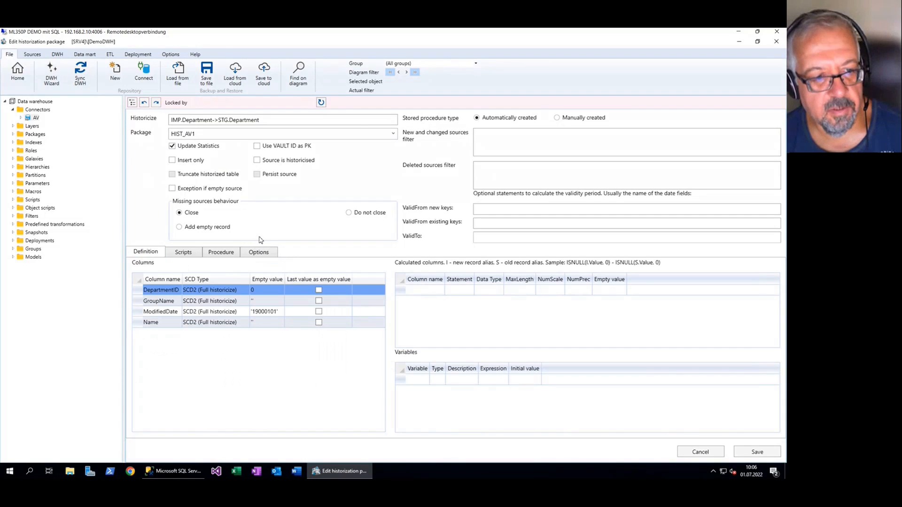
pyautogui.moveTo(124, 226); pyautogui.dragTo(112, 226)
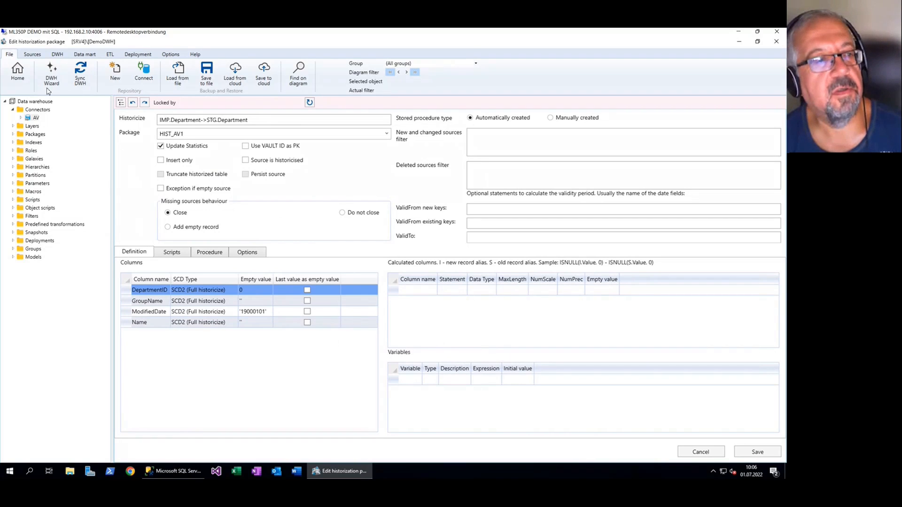
pyautogui.click(17, 69)
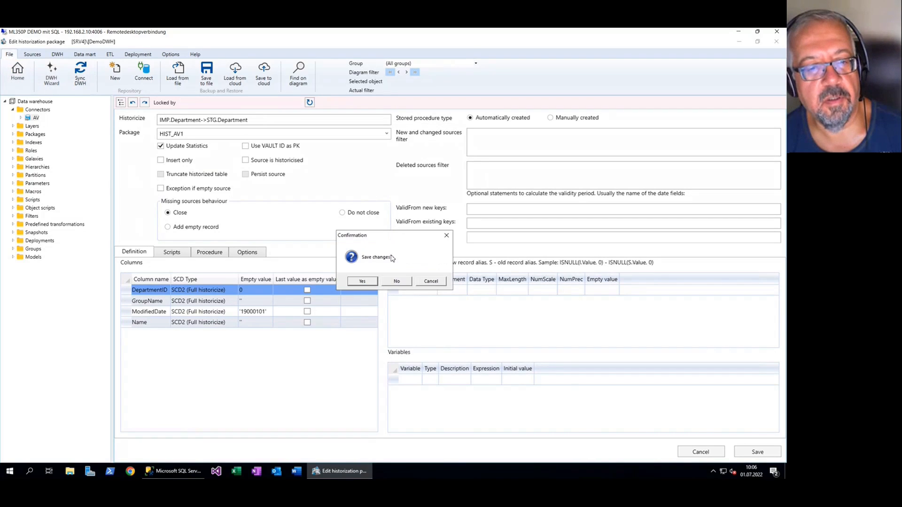
pyautogui.click(400, 283)
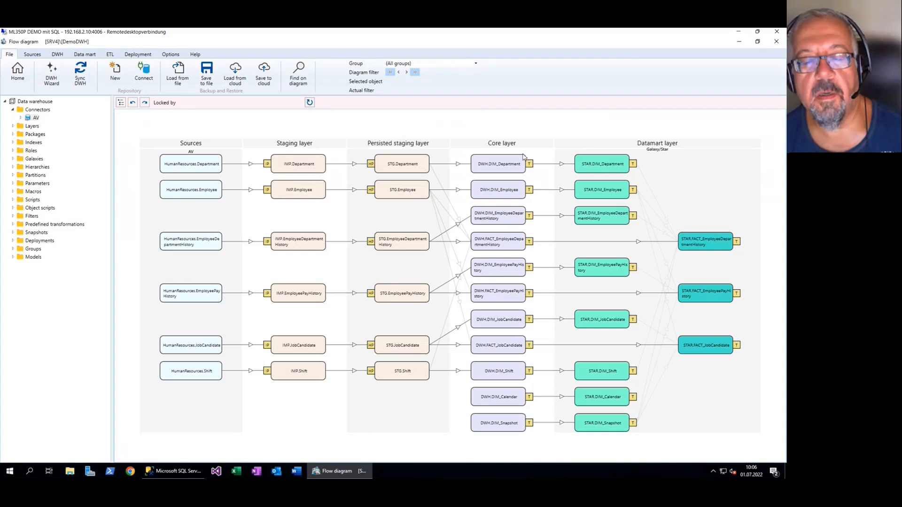
# Open the core-layer DIM_Department transformation and examine its column definitions, generated view code and source table
pyautogui.scroll(1, 507, 169)
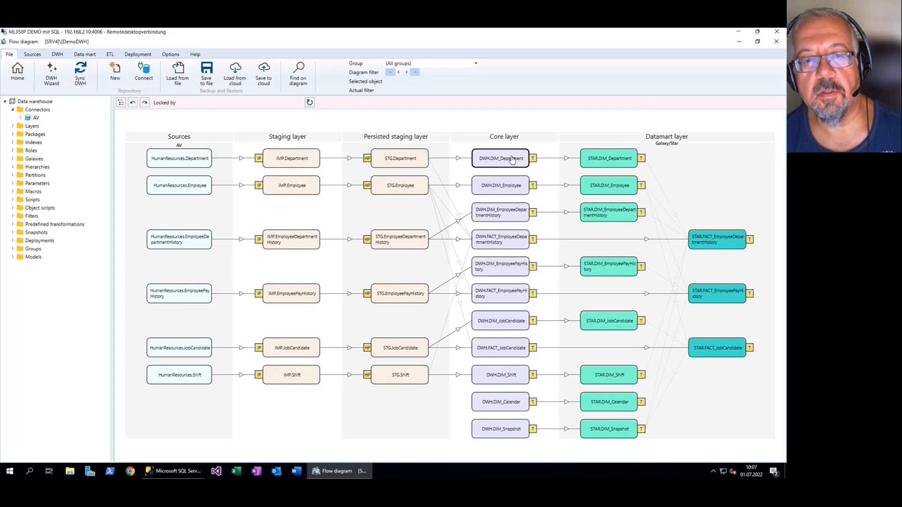
pyautogui.doubleClick(496, 162)
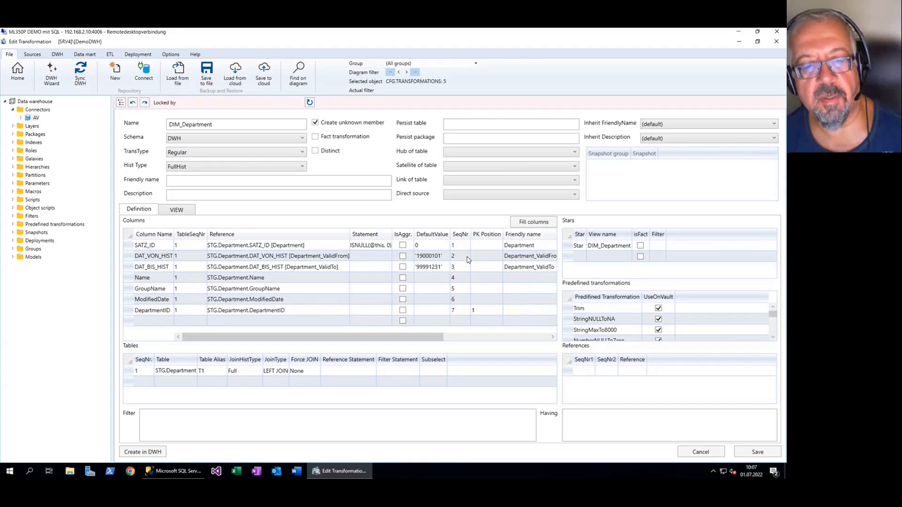
pyautogui.click(184, 212)
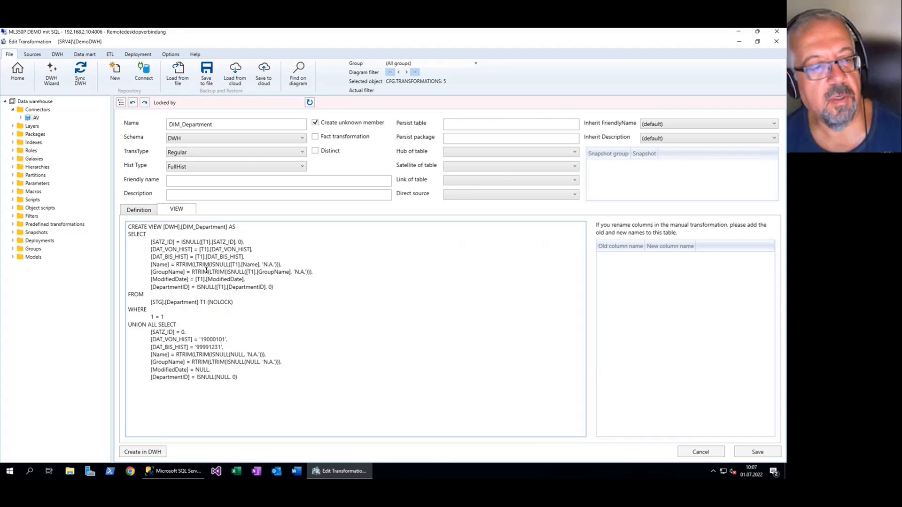
pyautogui.click(151, 212)
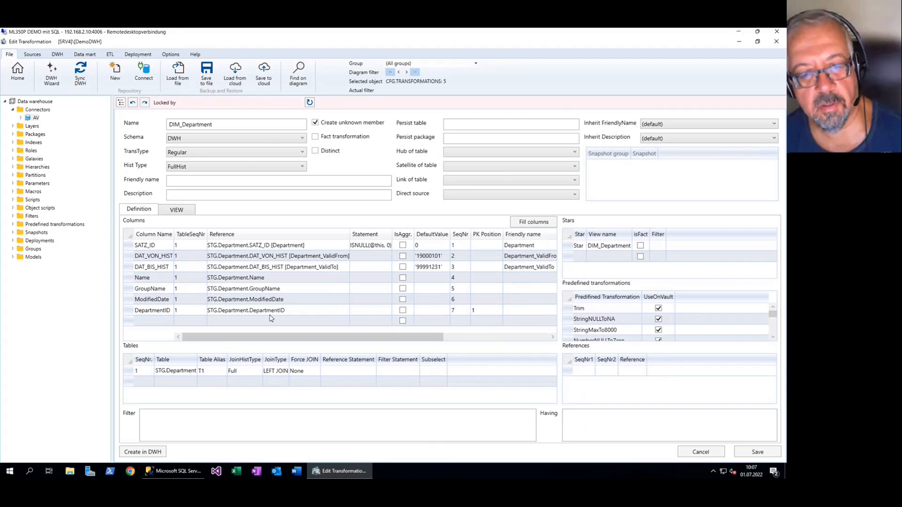
pyautogui.click(130, 372)
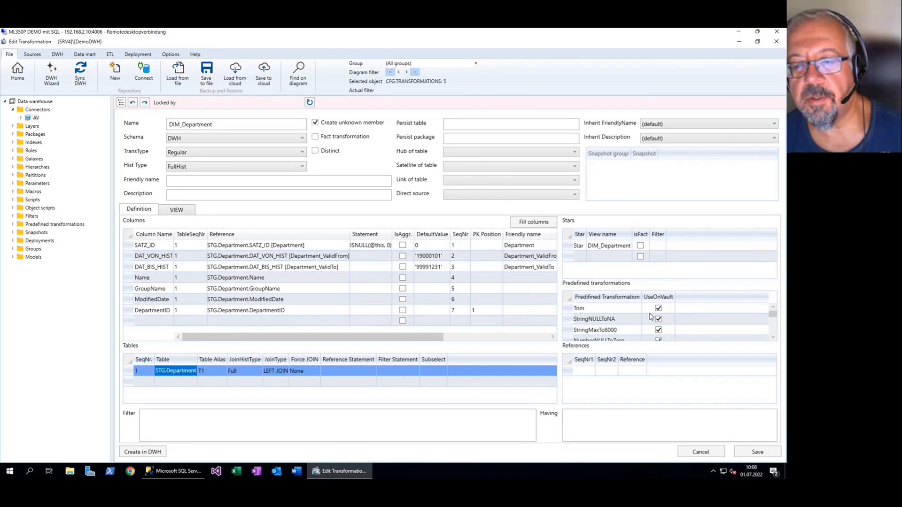
# Delete all predefined transformations from DIM_Department and save the transformation
pyautogui.scroll(-1, 652, 318)
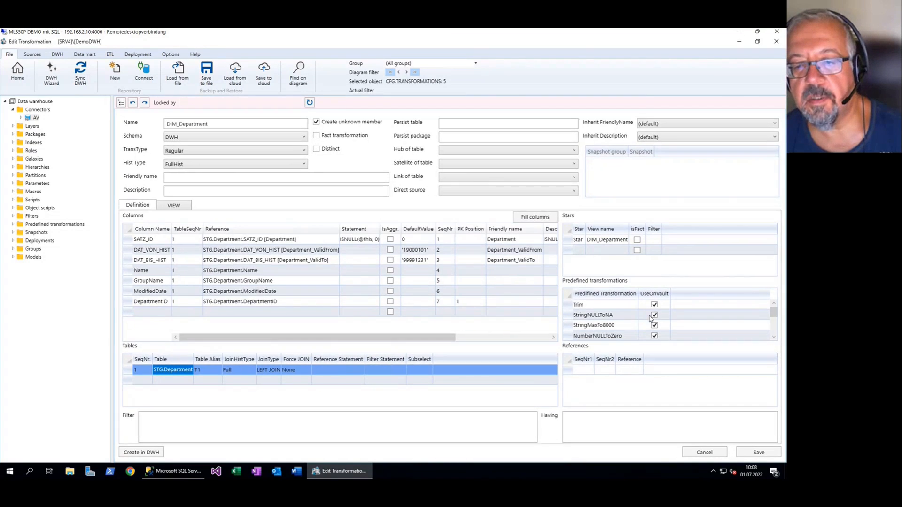
pyautogui.click(569, 305)
pyautogui.hotkey('shift', 'Down')
pyautogui.hotkey('shift', 'Down')
pyautogui.hotkey('shift', 'Down')
pyautogui.hotkey('shift', 'Down')
pyautogui.hotkey('shift', 'Down')
pyautogui.hotkey('shift', 'Down')
pyautogui.hotkey('shift', 'Down')
pyautogui.hotkey('shift', 'Down')
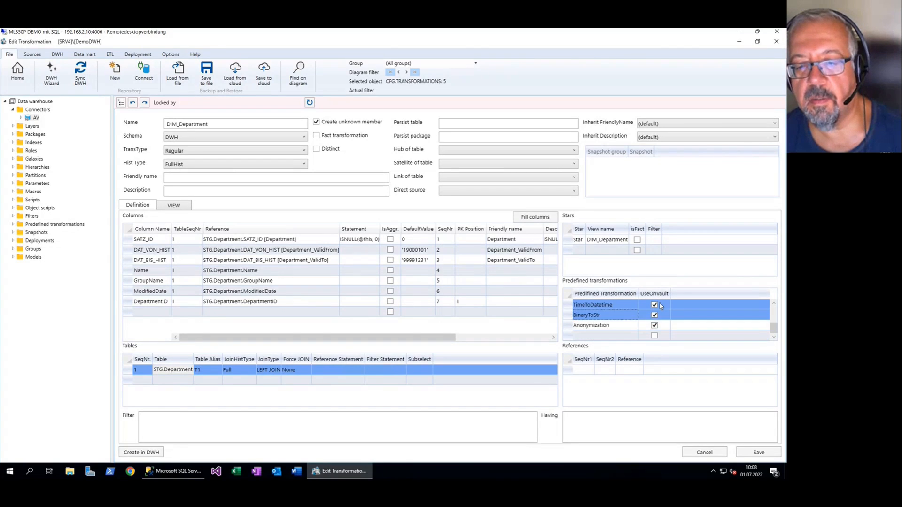
pyautogui.press('Delete')
pyautogui.click(758, 452)
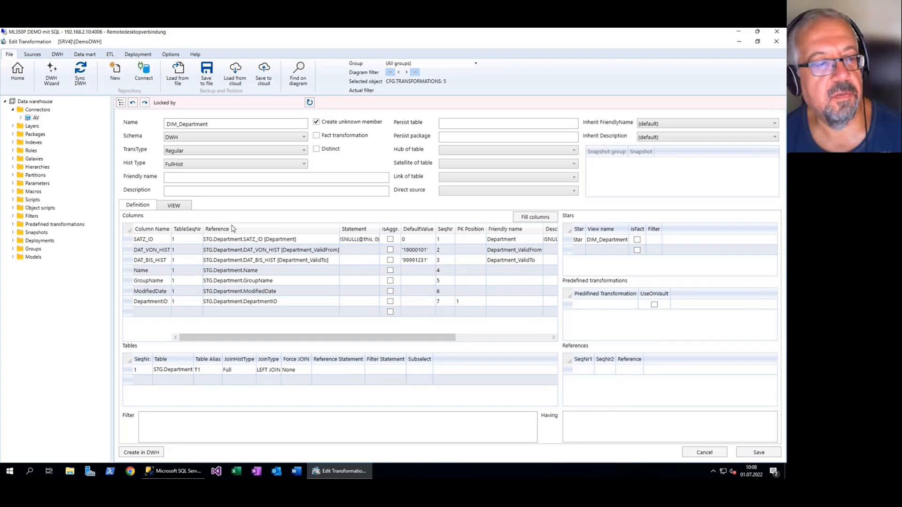
# Examine the regenerated DIM_Department view code, focusing on the Name and GroupName column expressions
pyautogui.click(182, 211)
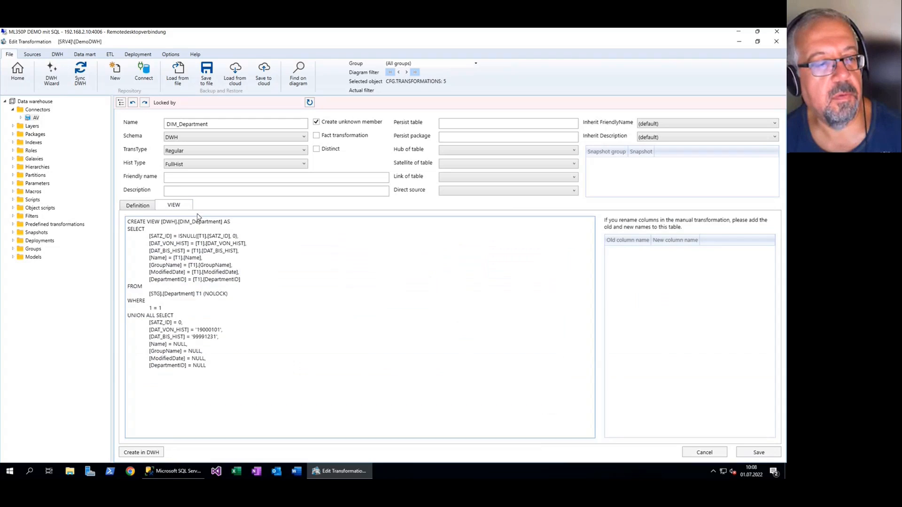
pyautogui.scroll(1, 164, 284)
pyautogui.moveTo(272, 326); pyautogui.dragTo(181, 261)
pyautogui.click(183, 272)
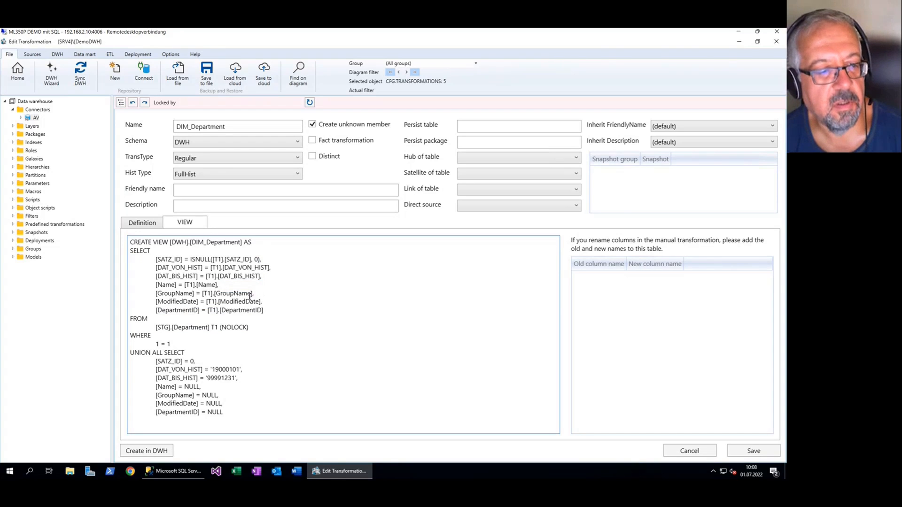
pyautogui.moveTo(252, 294); pyautogui.dragTo(204, 295)
pyautogui.click(269, 297)
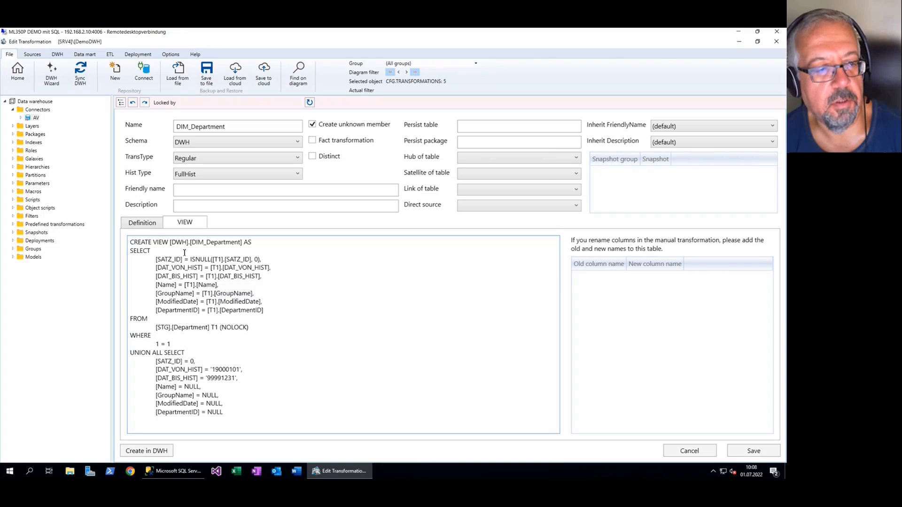
# Add the Trim predefined transformation to DIM_Department and inspect the Name column's expression in the generated view code
pyautogui.click(146, 229)
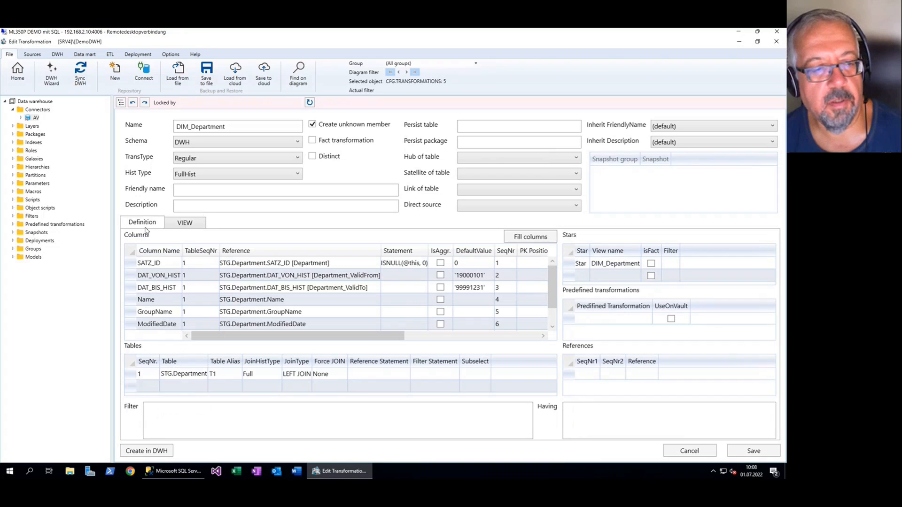
pyautogui.click(633, 320)
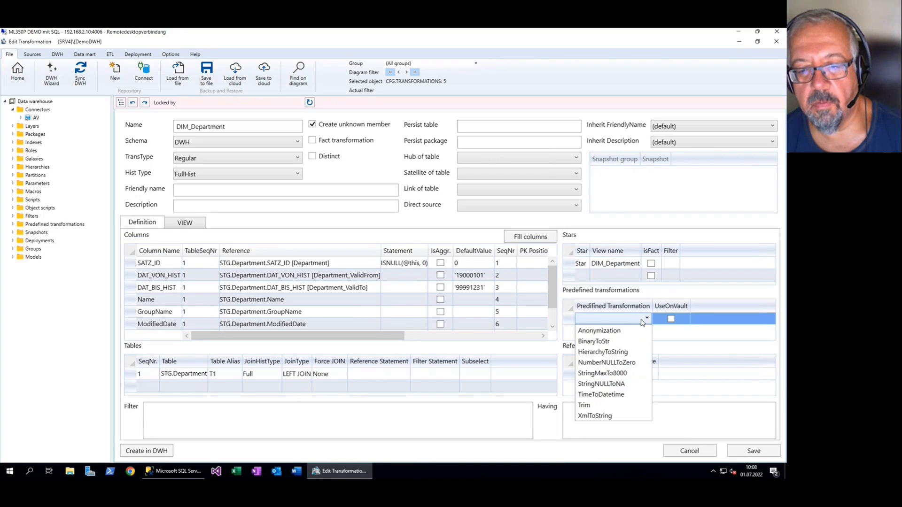
pyautogui.click(603, 405)
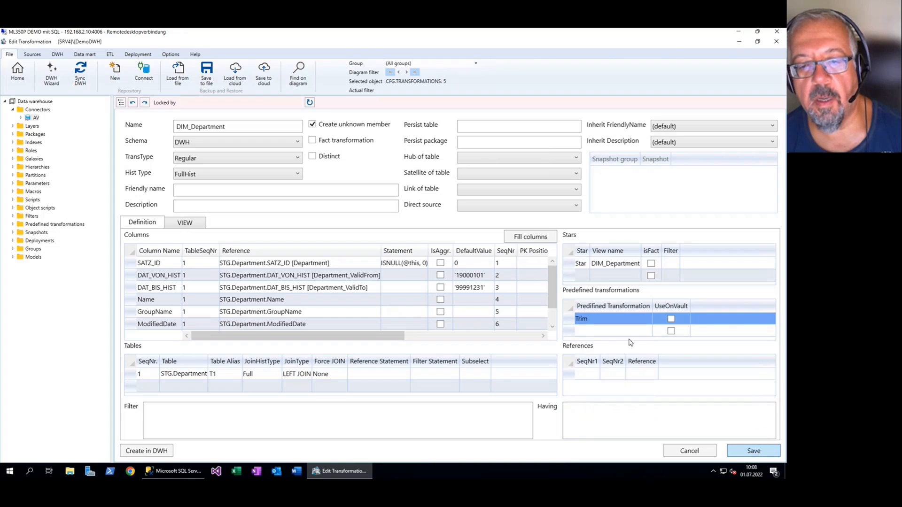
pyautogui.click(185, 222)
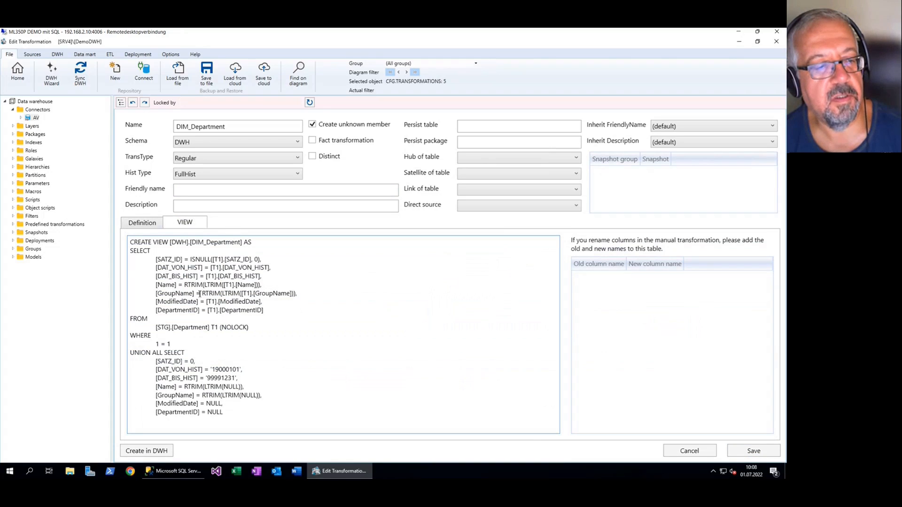
pyautogui.moveTo(185, 284); pyautogui.dragTo(223, 285)
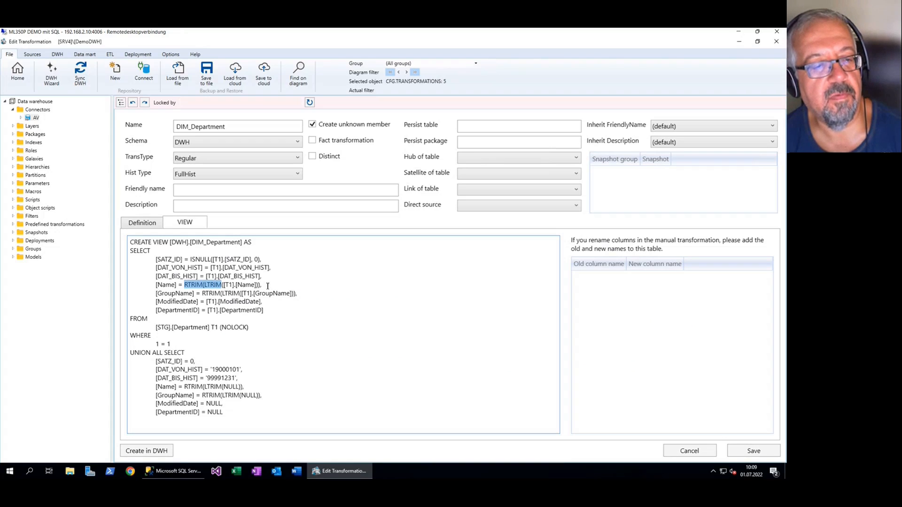
pyautogui.click(267, 286)
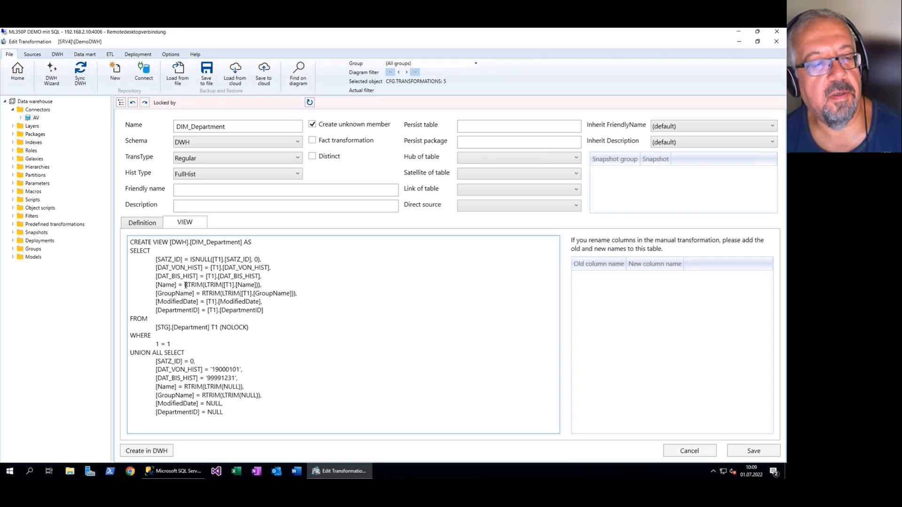
# Add the StringNULLToNA predefined transformation to DIM_Department and inspect the Name and GroupName expressions in the generated view code
pyautogui.moveTo(185, 285)
pyautogui.mouseDown()
pyautogui.moveTo(223, 286)
pyautogui.moveTo(186, 289)
pyautogui.mouseUp()
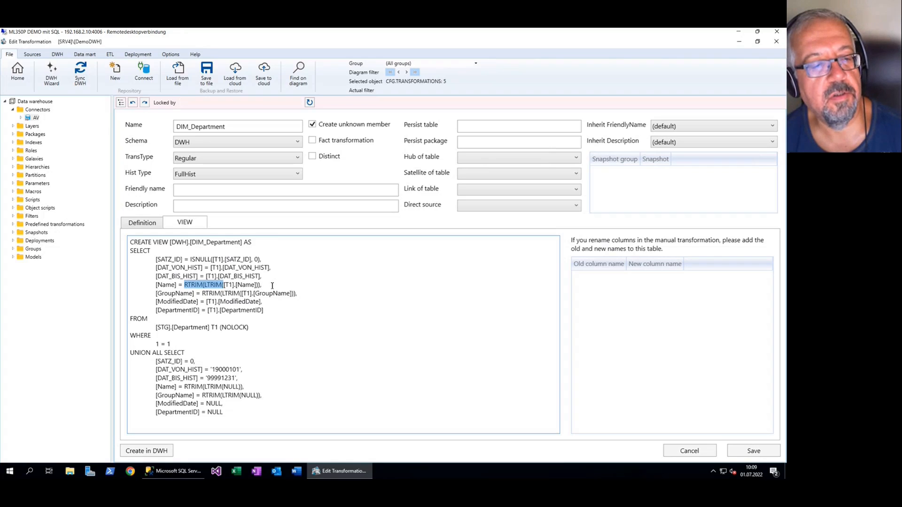
pyautogui.click(148, 224)
pyautogui.click(629, 331)
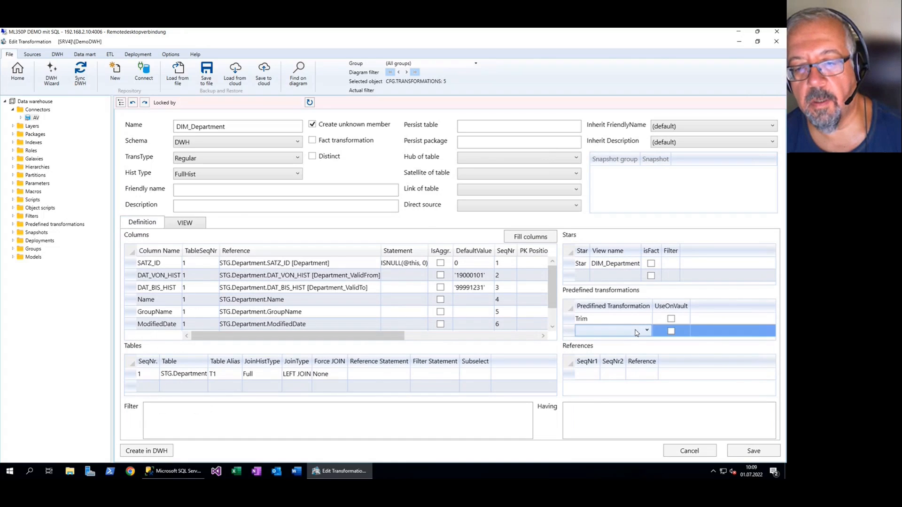
pyautogui.click(636, 331)
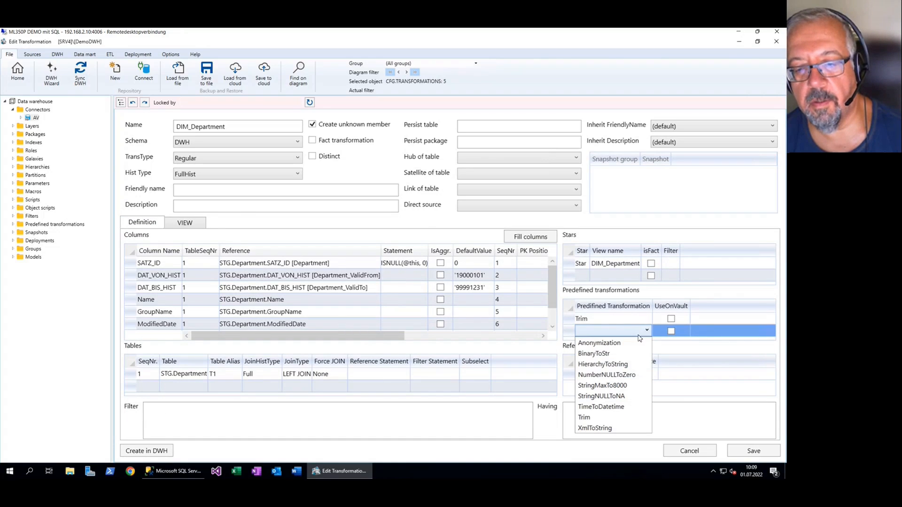
pyautogui.click(626, 399)
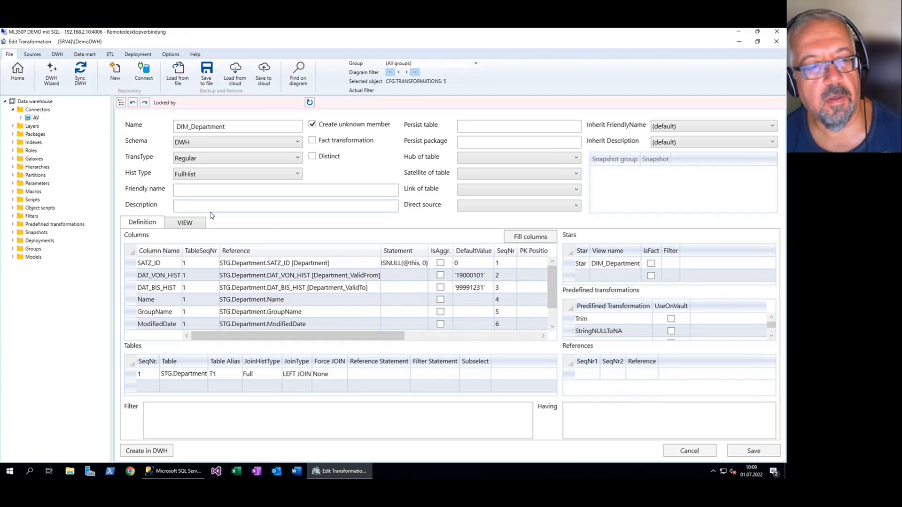
pyautogui.click(184, 223)
pyautogui.moveTo(247, 293); pyautogui.dragTo(309, 293)
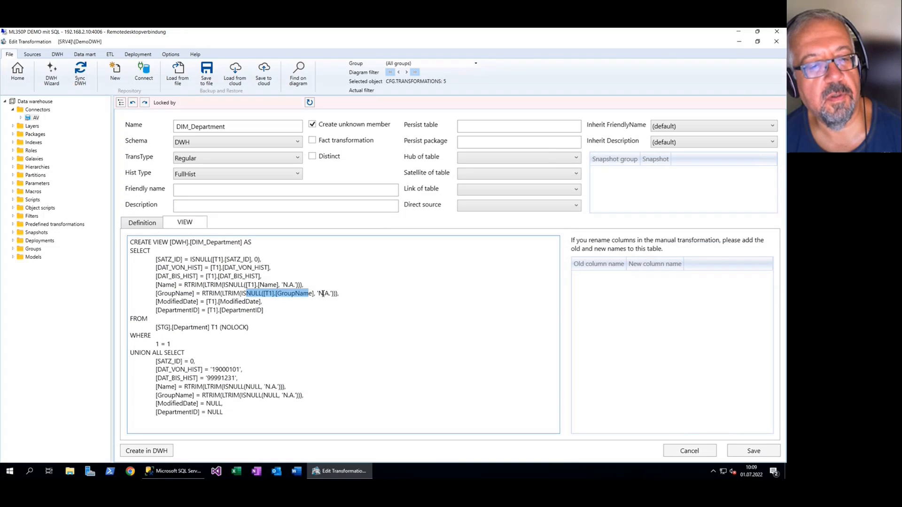
pyautogui.click(397, 313)
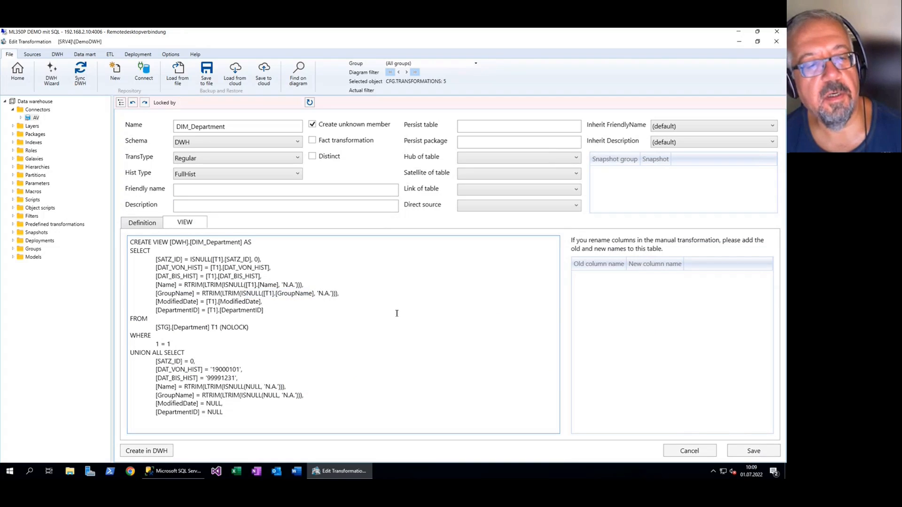
# Return to the DIM_Department definition, discard the unsaved changes and go back to the flow diagram
pyautogui.click(158, 224)
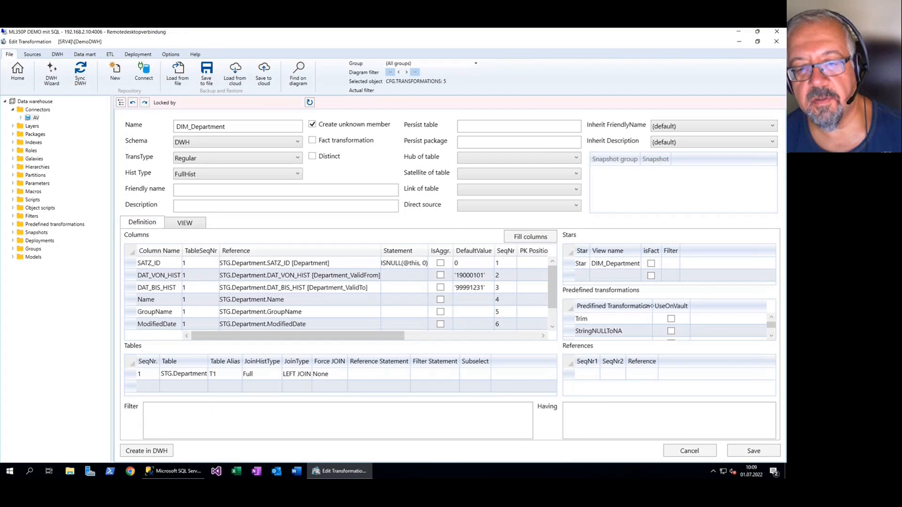
pyautogui.click(641, 336)
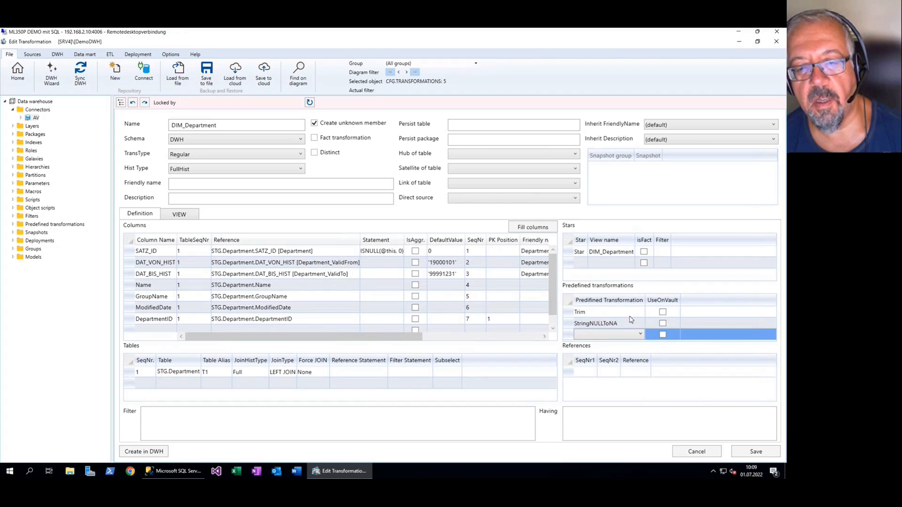
pyautogui.press('Escape')
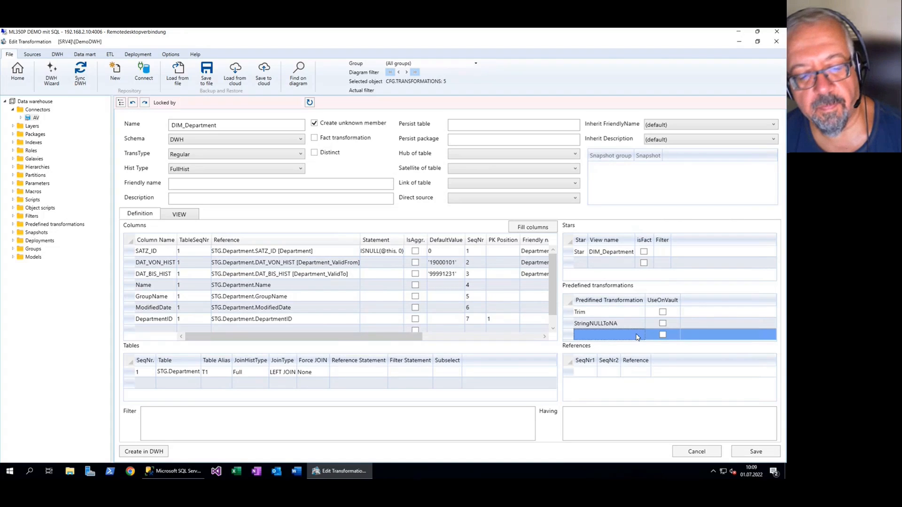
pyautogui.click(52, 81)
pyautogui.click(396, 284)
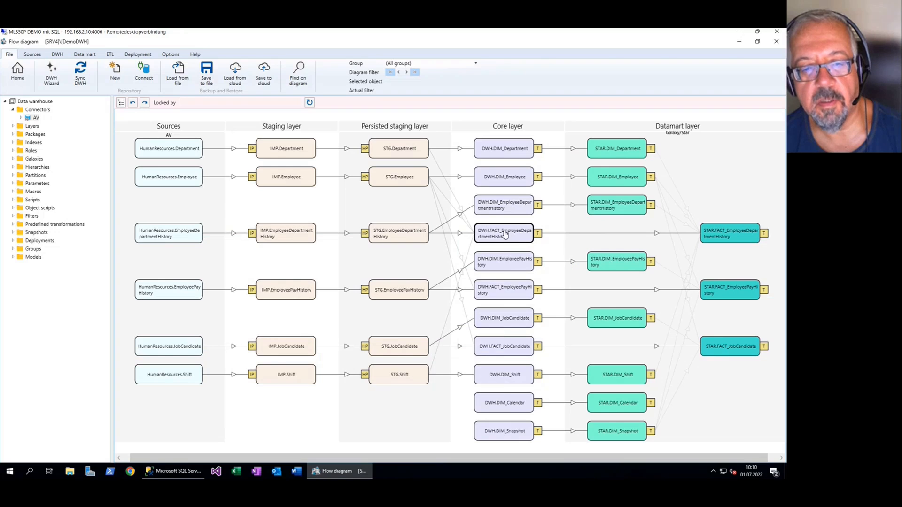
# Filter the flow diagram to the core-layer DWH.FACT_EmployeeDepartmentHistory object and open its transformation
pyautogui.rightClick(399, 232)
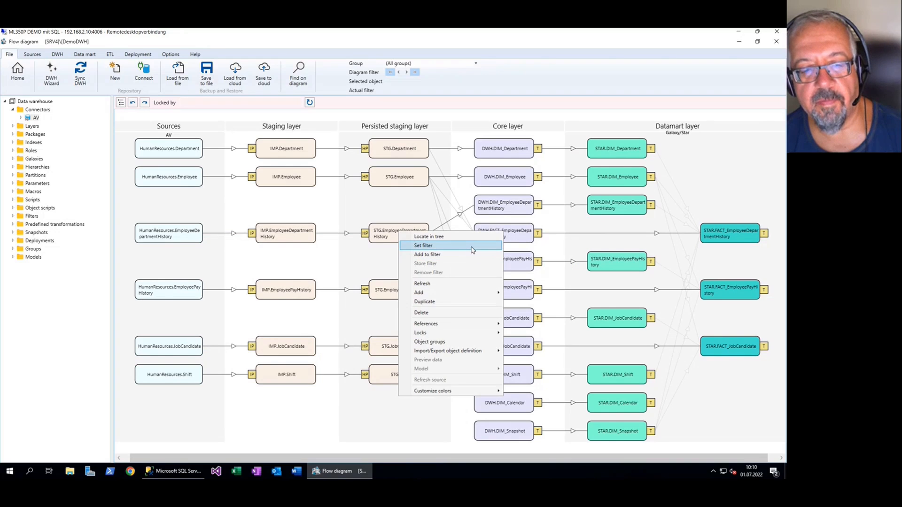
pyautogui.click(447, 246)
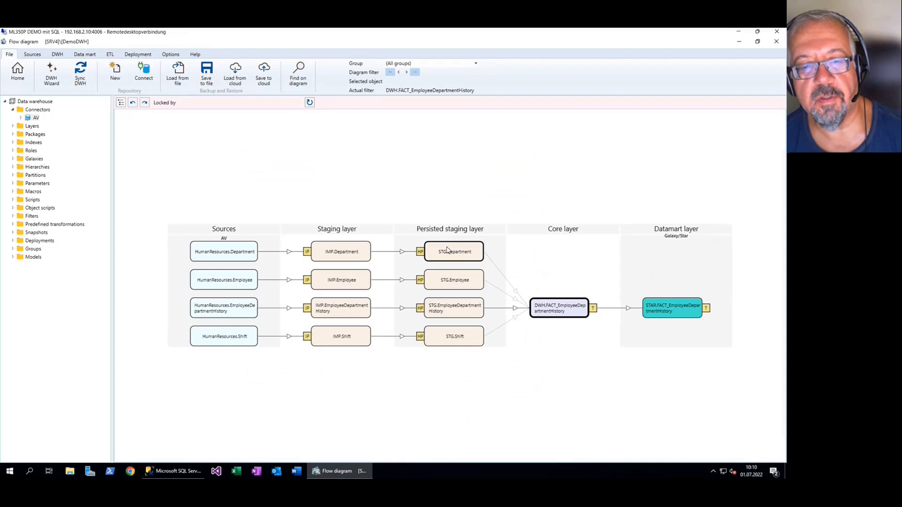
pyautogui.doubleClick(578, 318)
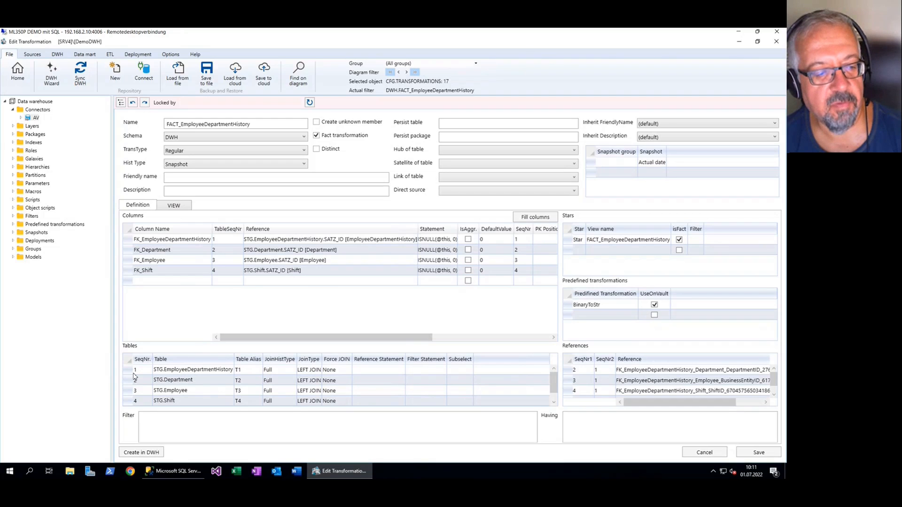
# Show the generated view code of FACT_EmployeeDepartmentHistory and examine the tables used in its FROM clause
pyautogui.click(174, 206)
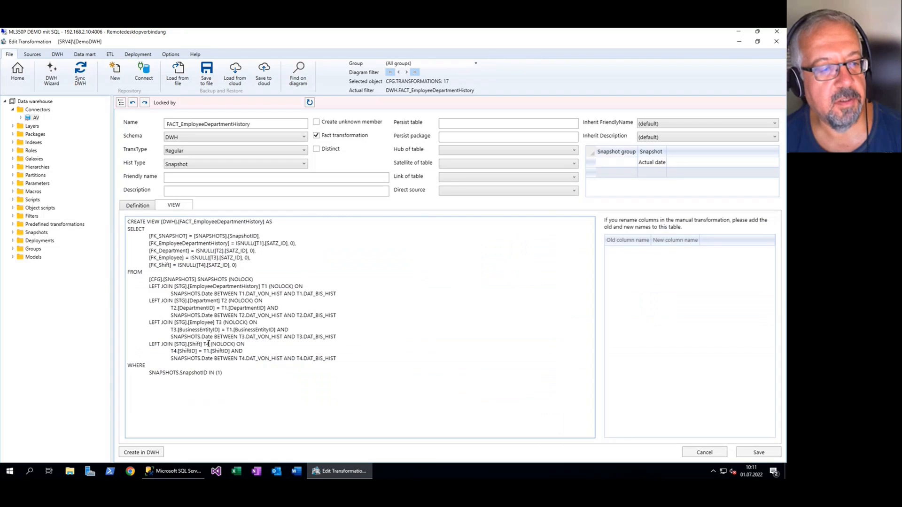
pyautogui.scroll(3, 208, 344)
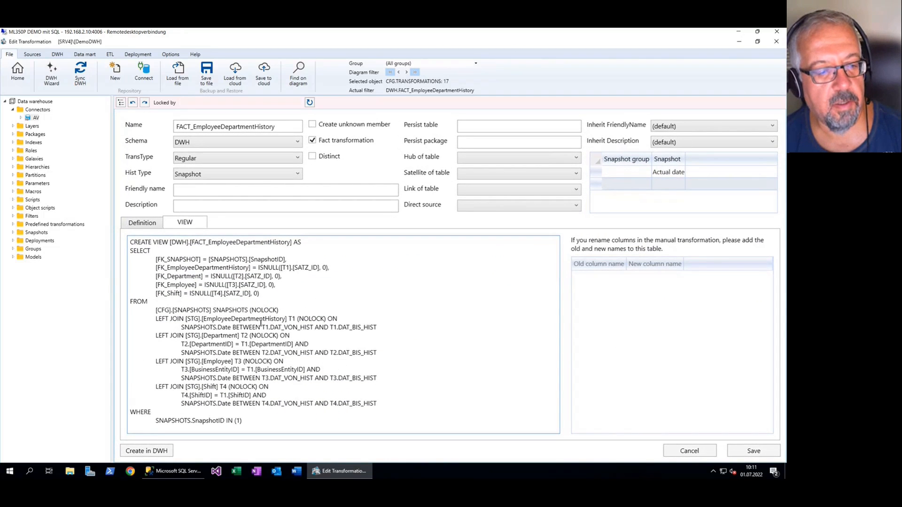
pyautogui.moveTo(191, 319)
pyautogui.mouseDown()
pyautogui.moveTo(282, 319)
pyautogui.moveTo(195, 344)
pyautogui.moveTo(184, 336)
pyautogui.mouseUp()
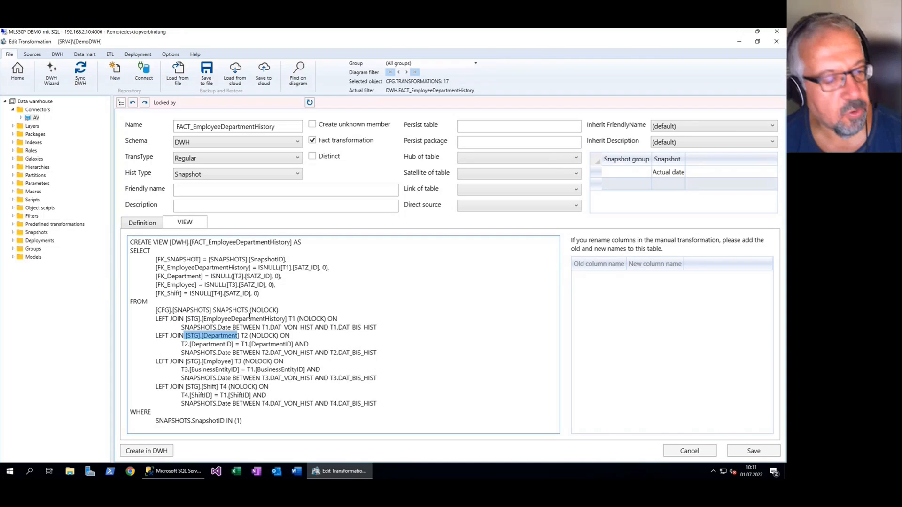
pyautogui.moveTo(155, 310); pyautogui.dragTo(213, 311)
pyautogui.click(230, 305)
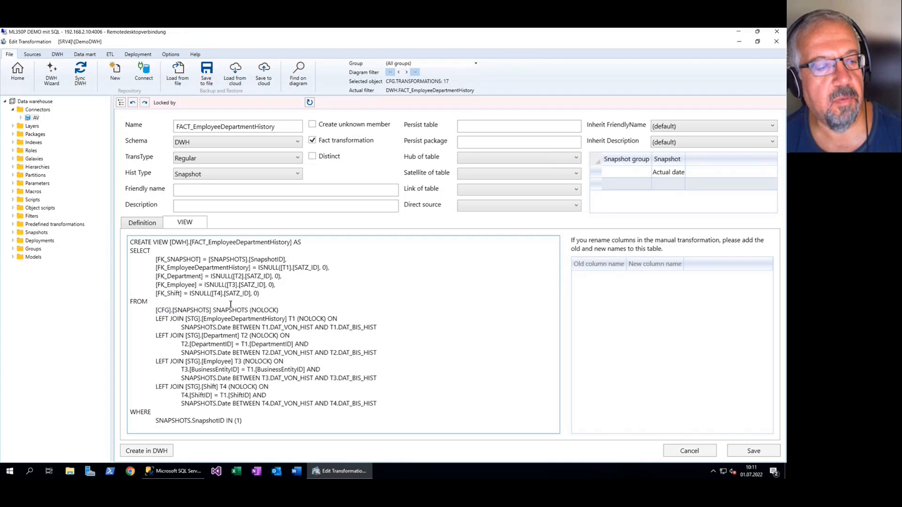
# Examine how the view joins EmployeeDepartmentHistory to the snapshots by date and Employee by BusinessEntityID
pyautogui.moveTo(213, 310); pyautogui.dragTo(160, 315)
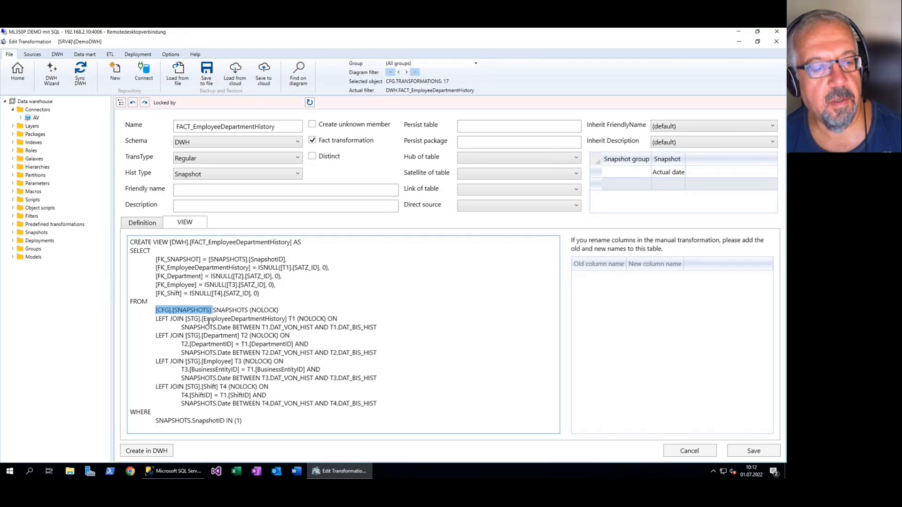
pyautogui.moveTo(186, 319); pyautogui.dragTo(288, 319)
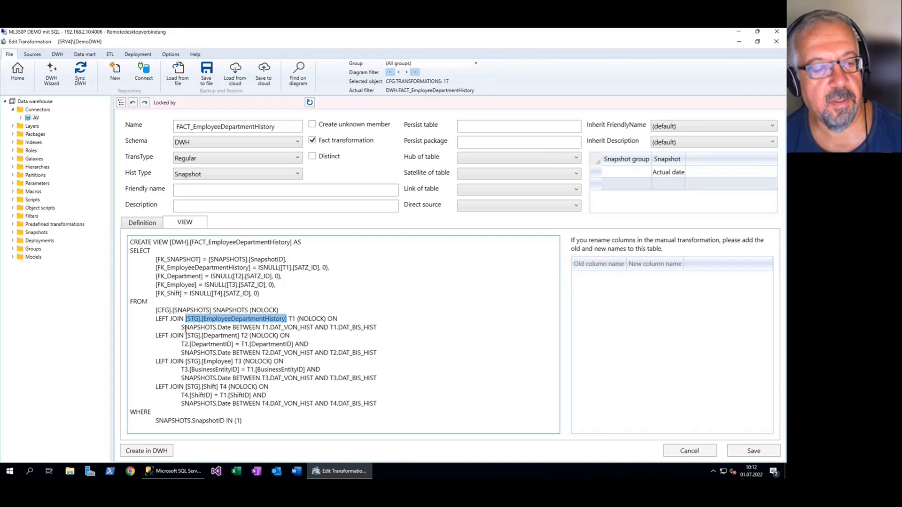
pyautogui.moveTo(182, 328); pyautogui.dragTo(338, 328)
pyautogui.click(383, 329)
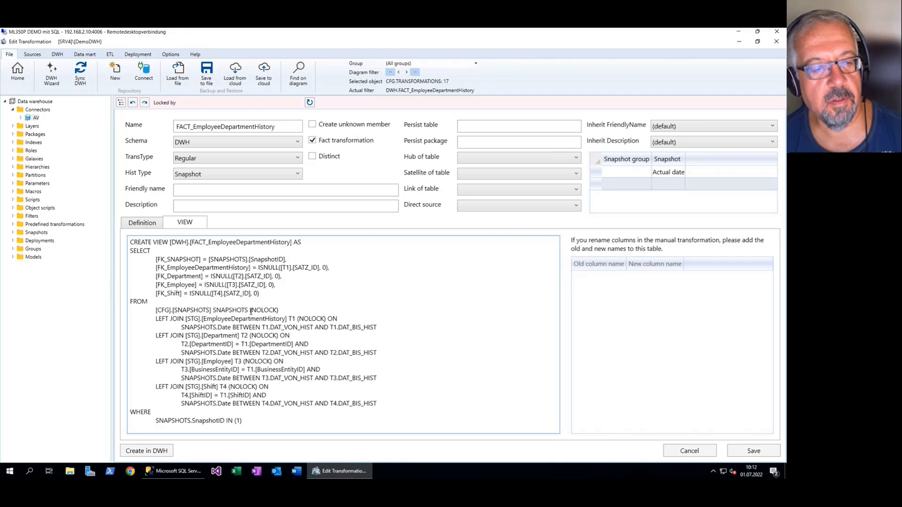
pyautogui.moveTo(247, 310); pyautogui.dragTo(243, 311)
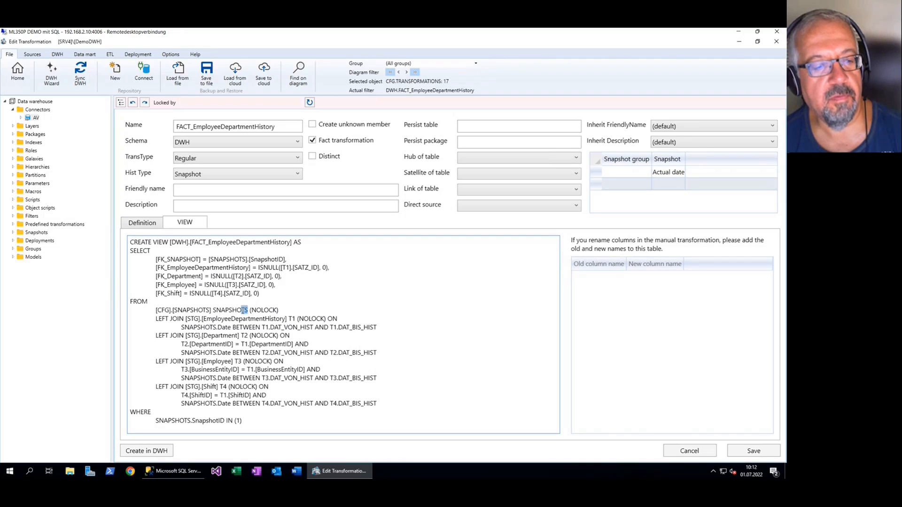
pyautogui.click(266, 311)
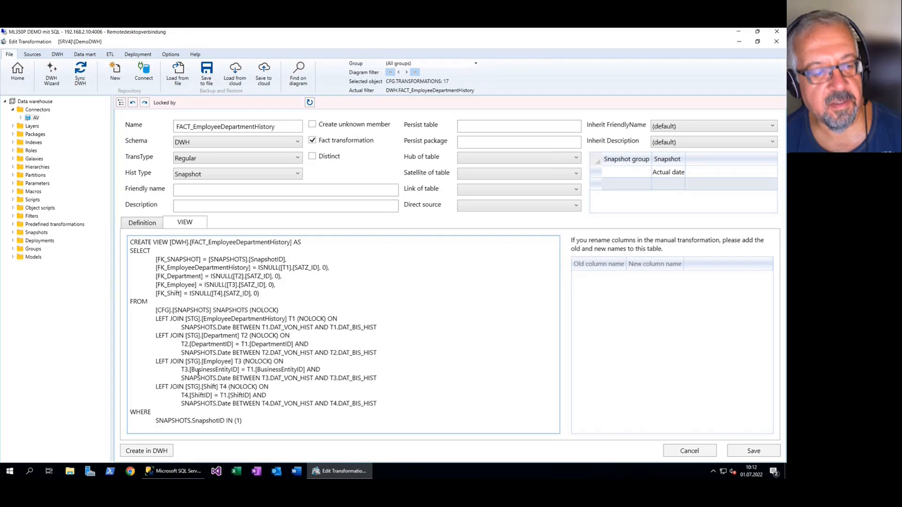
pyautogui.moveTo(181, 370); pyautogui.dragTo(307, 370)
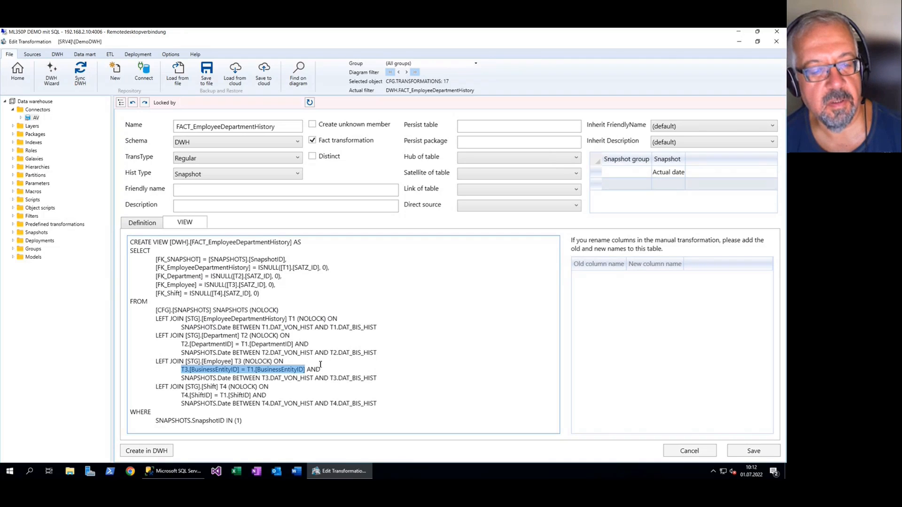
pyautogui.click(330, 360)
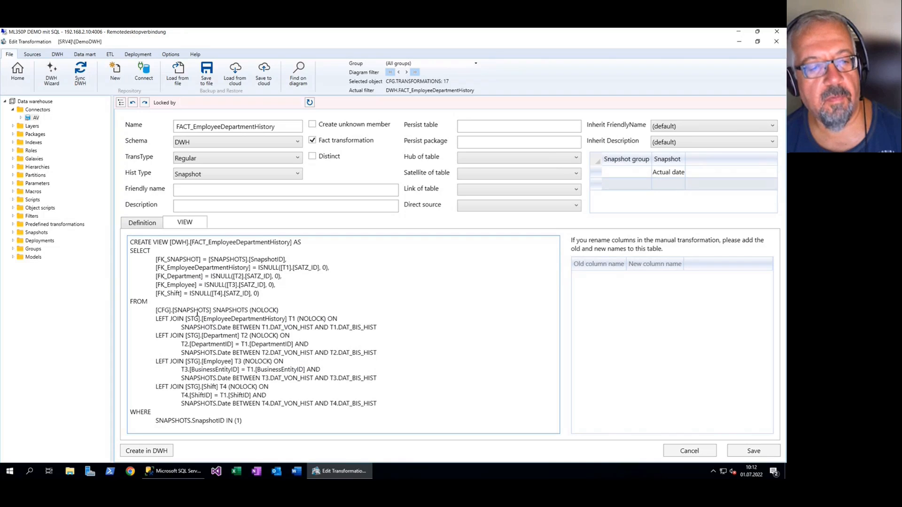
# Examine the [CFG].[SNAPSHOTS] table reference that serves as the base of the fact view
pyautogui.moveTo(212, 310); pyautogui.dragTo(153, 311)
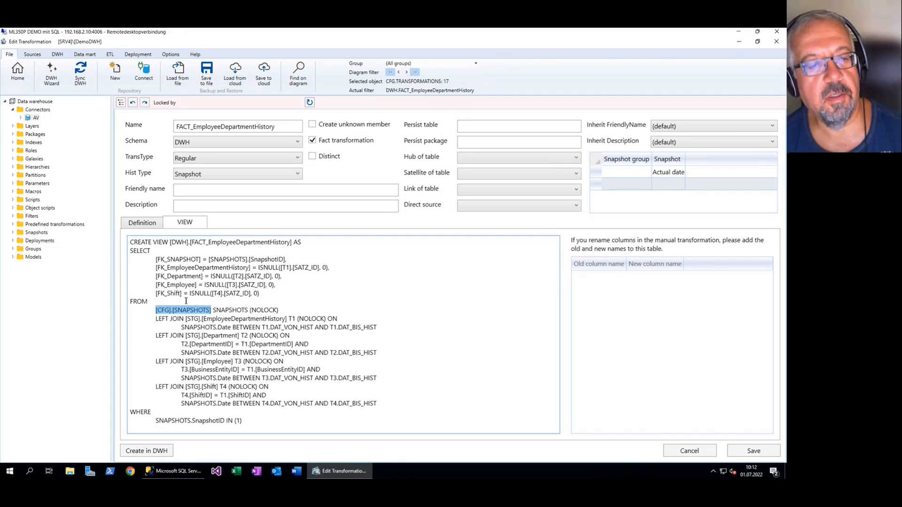
pyautogui.click(254, 292)
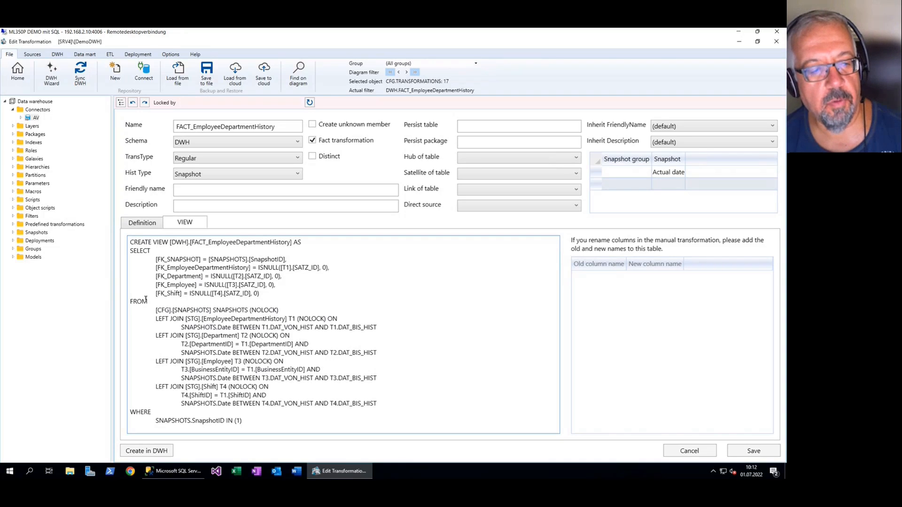
pyautogui.moveTo(156, 311); pyautogui.dragTo(211, 310)
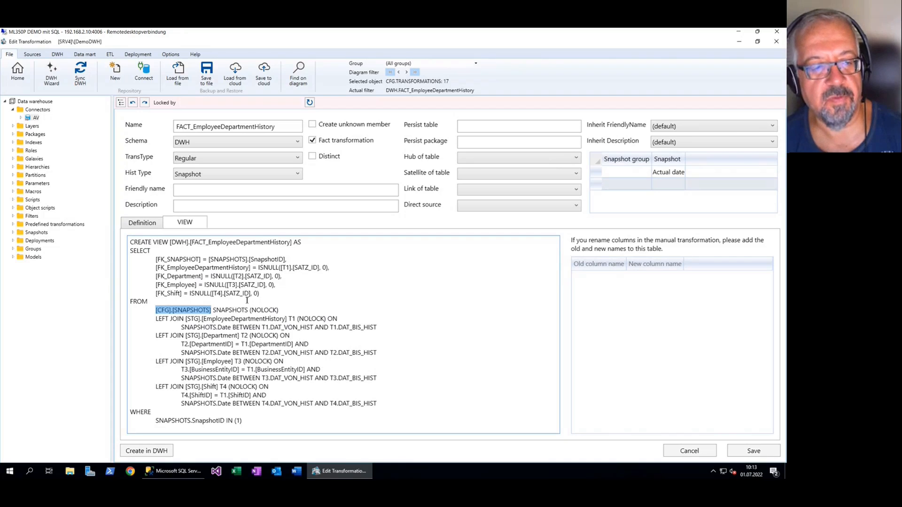
pyautogui.click(204, 312)
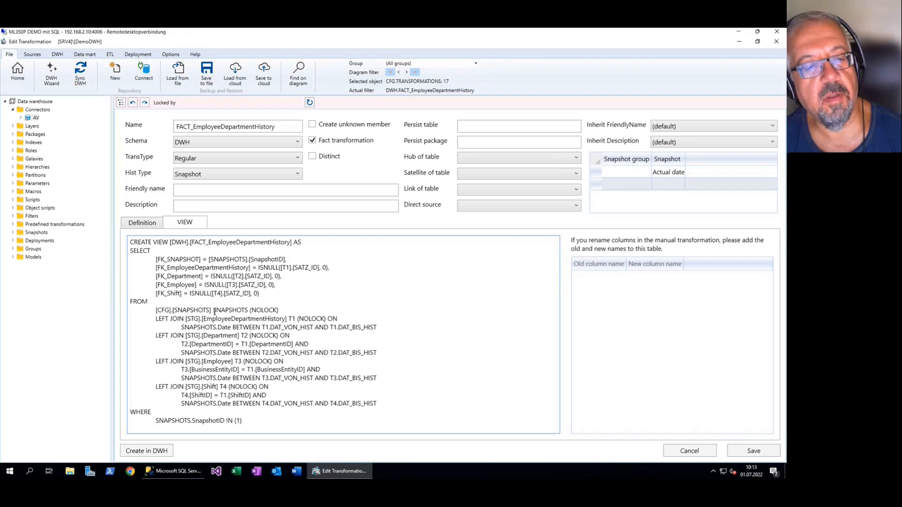
pyautogui.moveTo(214, 312); pyautogui.dragTo(156, 311)
pyautogui.click(371, 315)
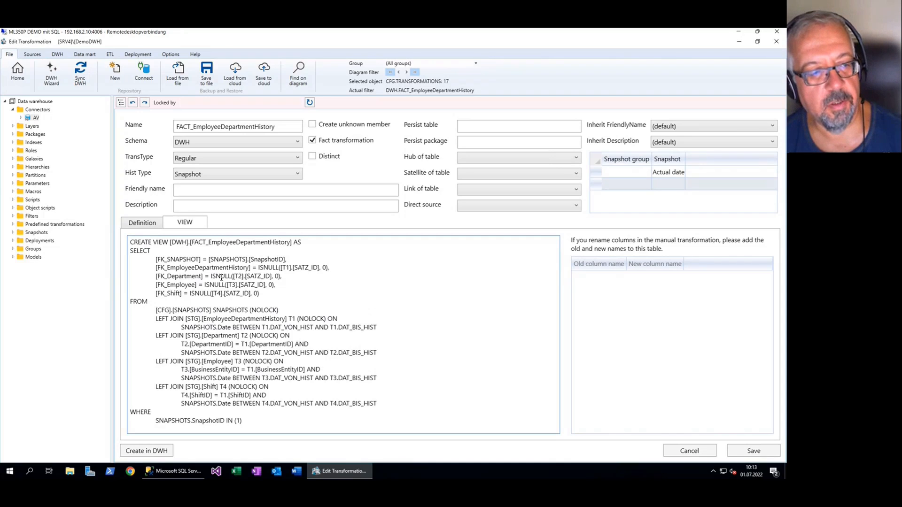
# Review the foreign key columns in the FACT_EmployeeDepartmentHistory definition, then close the transformation without saving
pyautogui.click(148, 227)
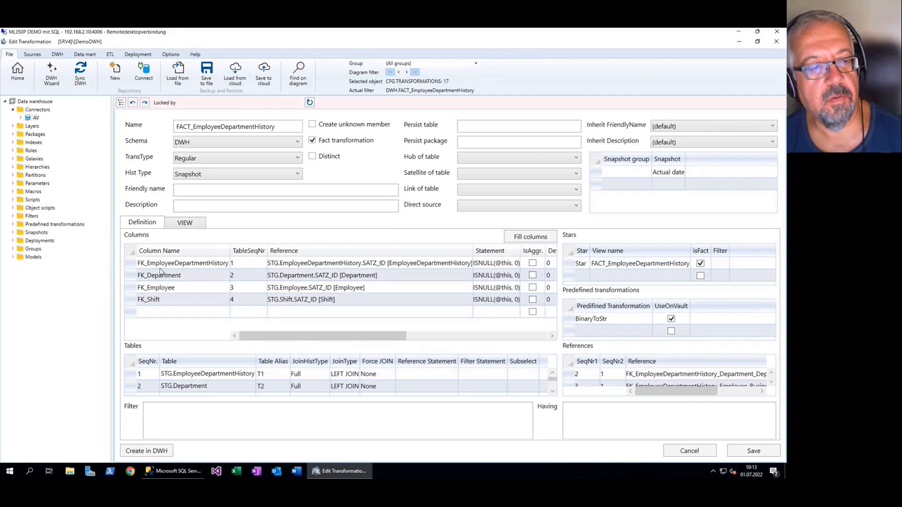
pyautogui.click(132, 281)
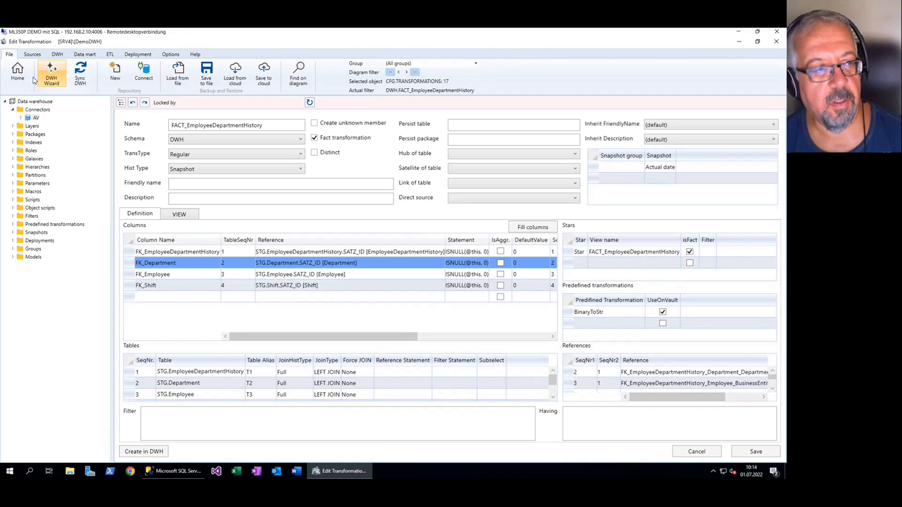
pyautogui.click(18, 71)
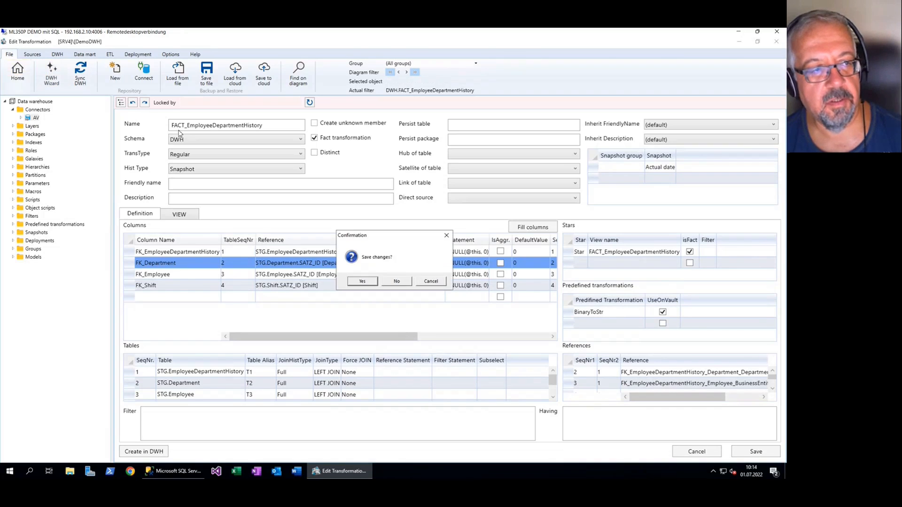
pyautogui.click(396, 281)
# Remove the flow diagram filter and open the core-layer DWH.DIM_Calendar transformation
pyautogui.rightClick(431, 259)
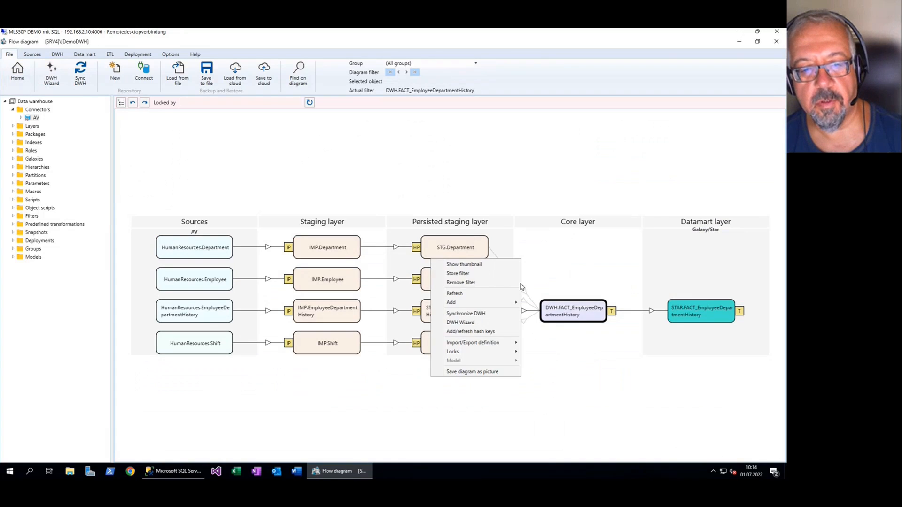
pyautogui.click(477, 283)
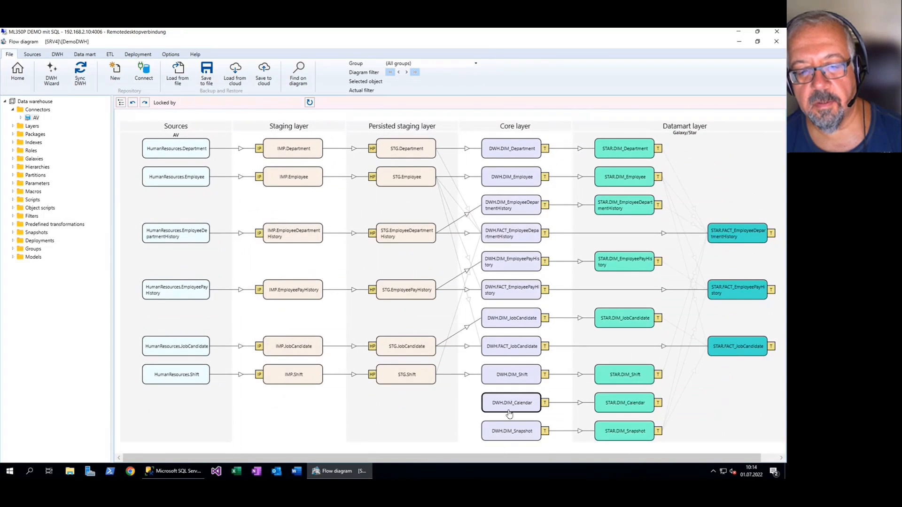
pyautogui.doubleClick(526, 409)
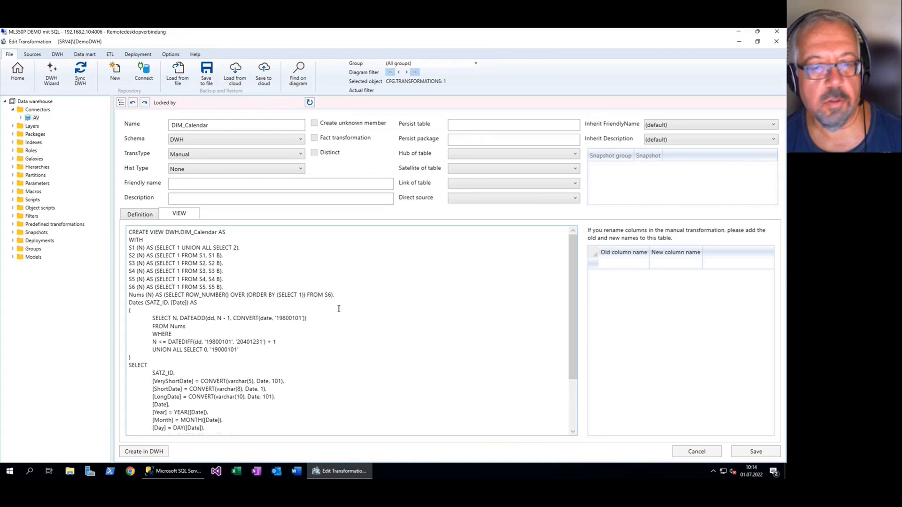
# Review the calendar SQL in the DIM_Calendar view definition and return to the flow diagram
pyautogui.scroll(-3, 338, 309)
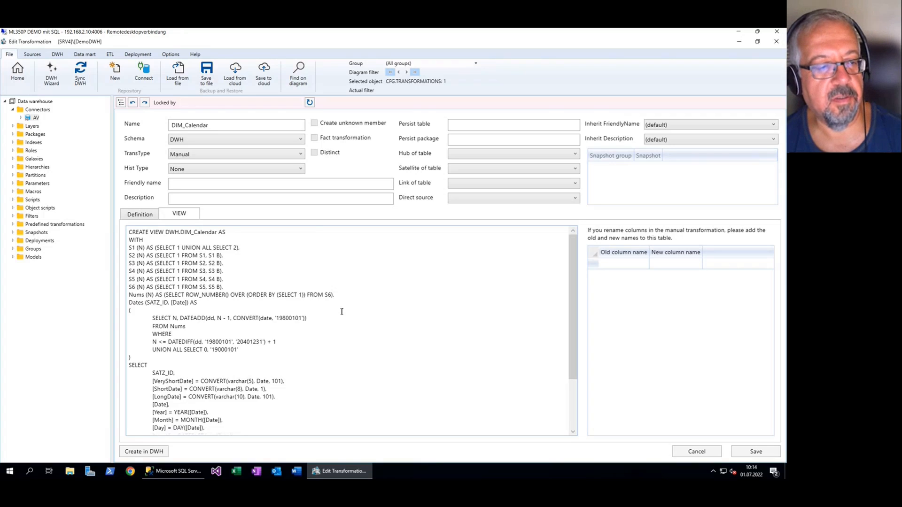
pyautogui.scroll(-2, 342, 312)
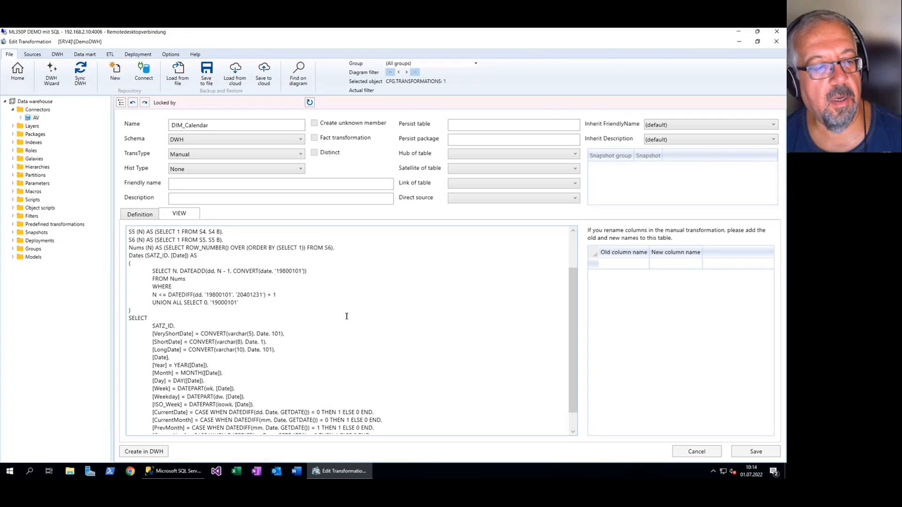
pyautogui.click(18, 71)
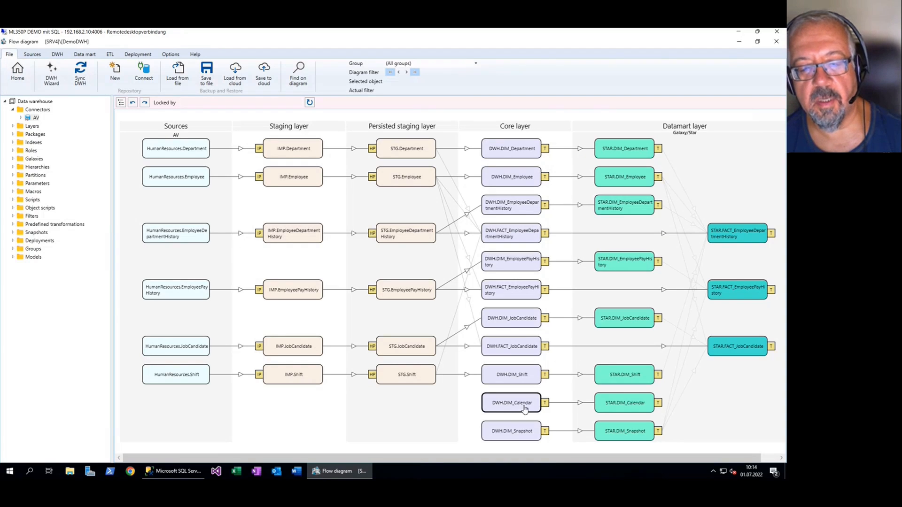
# Open DWH.FACT_EmployeeDepartmentHistory, add a column from table 1 referencing STG.EmployeeDepartmentHistory.StartDate, and save the transformation
pyautogui.doubleClick(524, 240)
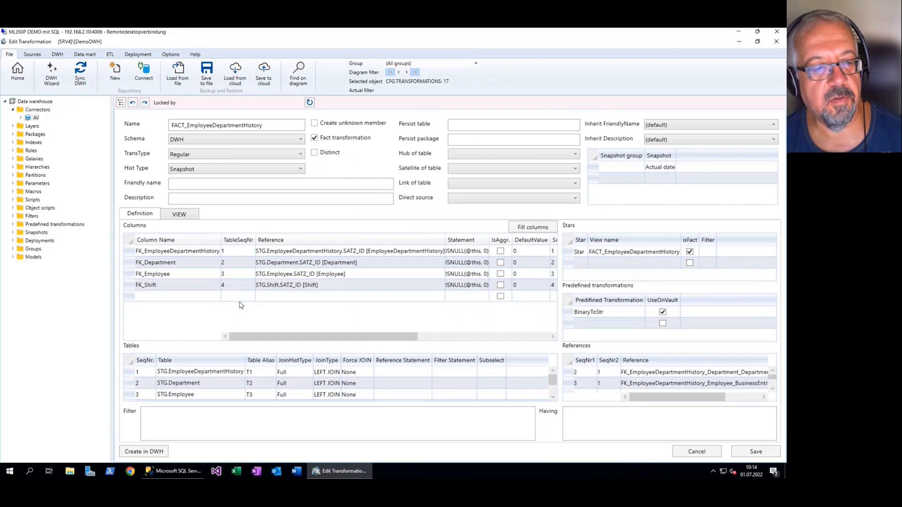
pyautogui.click(244, 296)
pyautogui.click(241, 307)
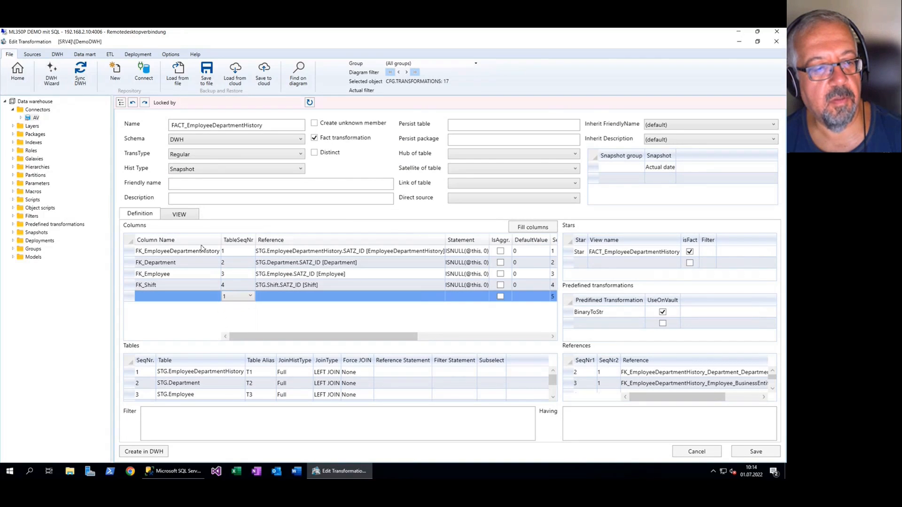
pyautogui.click(281, 296)
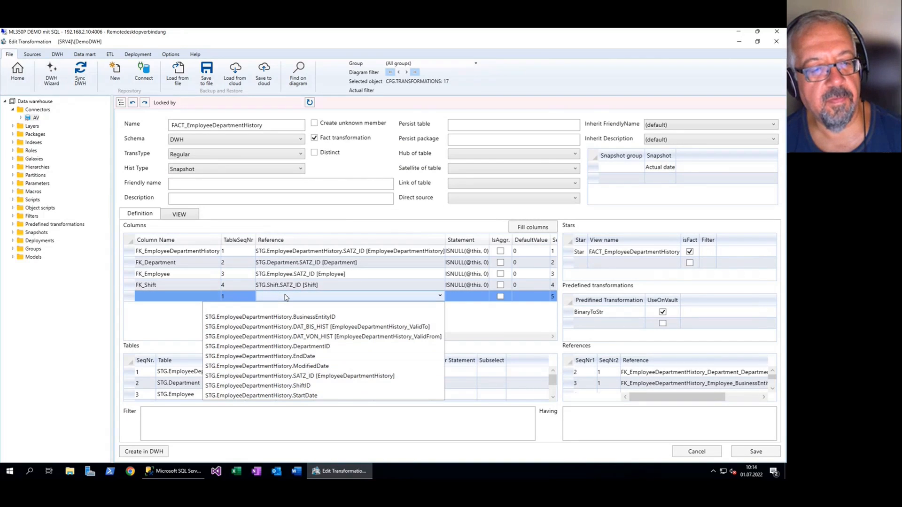
pyautogui.click(325, 396)
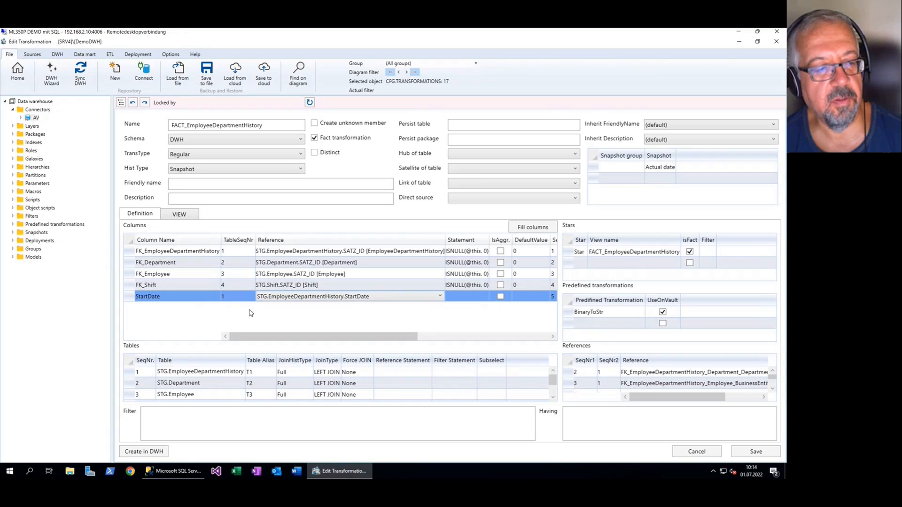
pyautogui.click(756, 453)
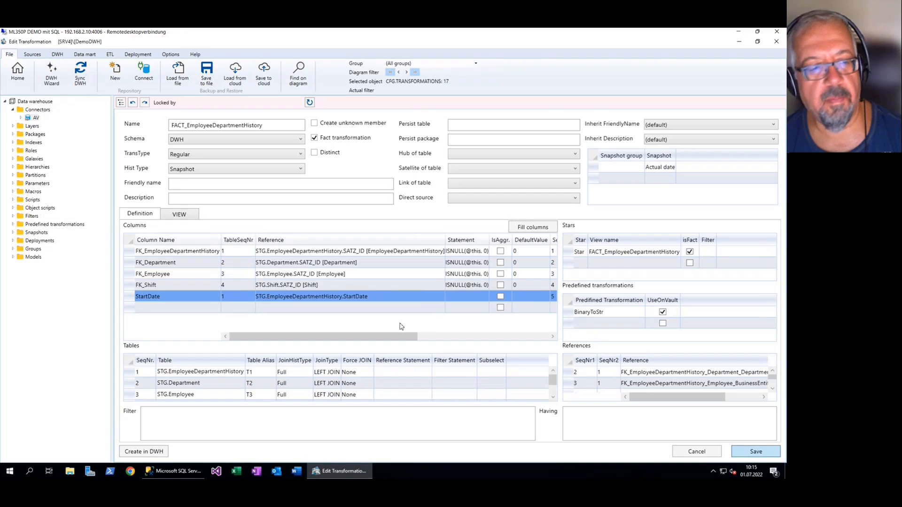
# Add the calendar macro as the StartDate column's statement and widen the Statement column to fit it
pyautogui.click(170, 298)
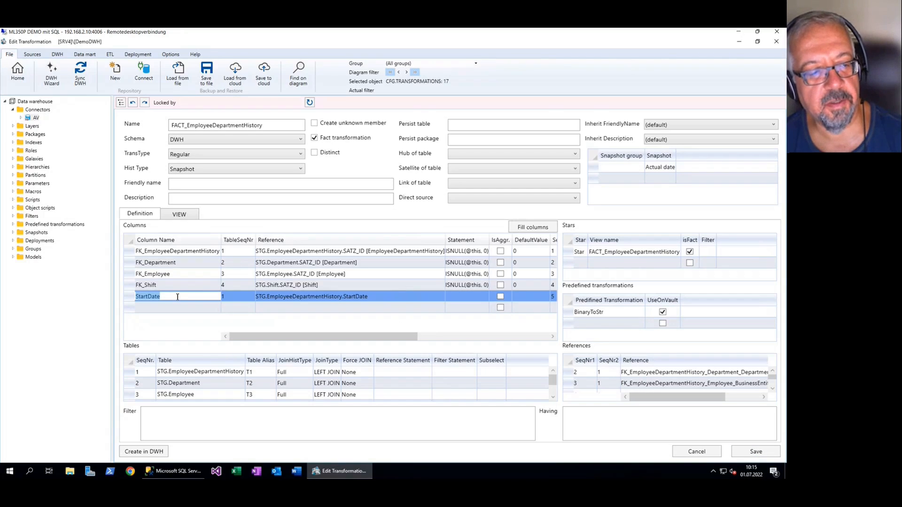
pyautogui.click(182, 299)
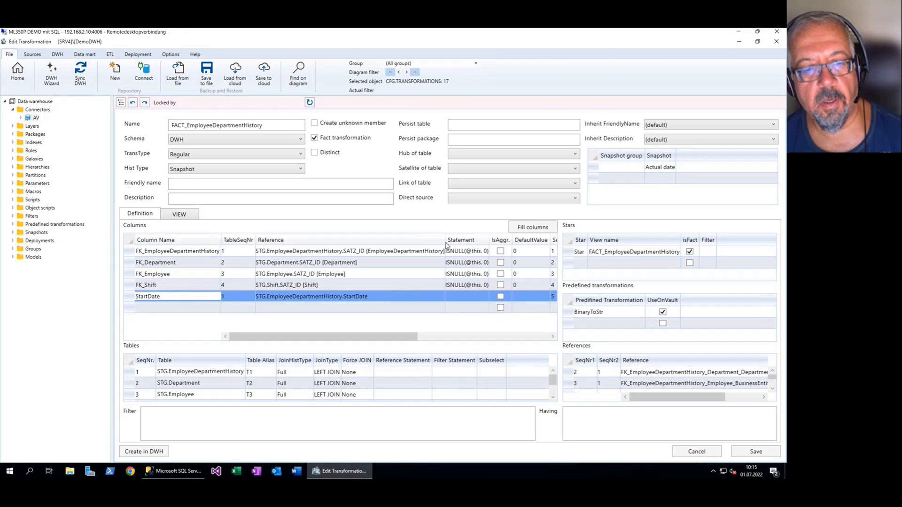
pyautogui.moveTo(489, 238); pyautogui.dragTo(519, 239)
pyautogui.click(488, 294)
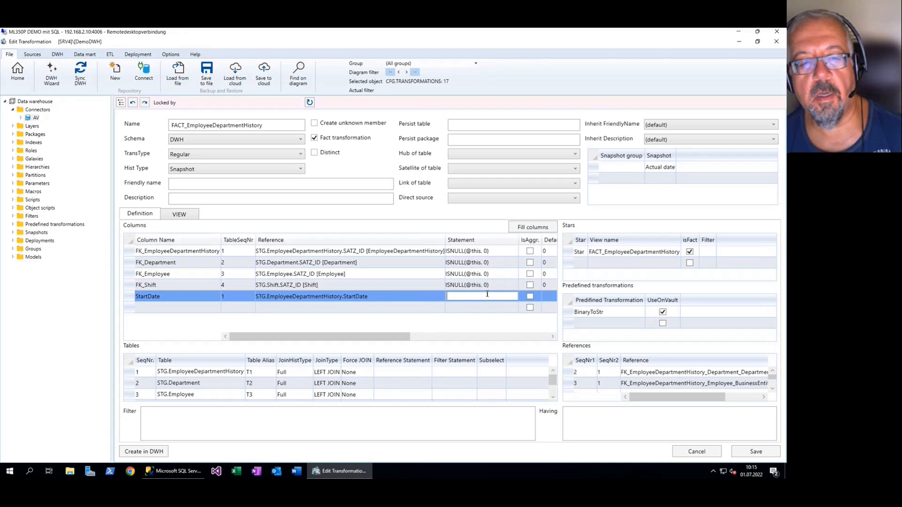
pyautogui.rightClick(469, 298)
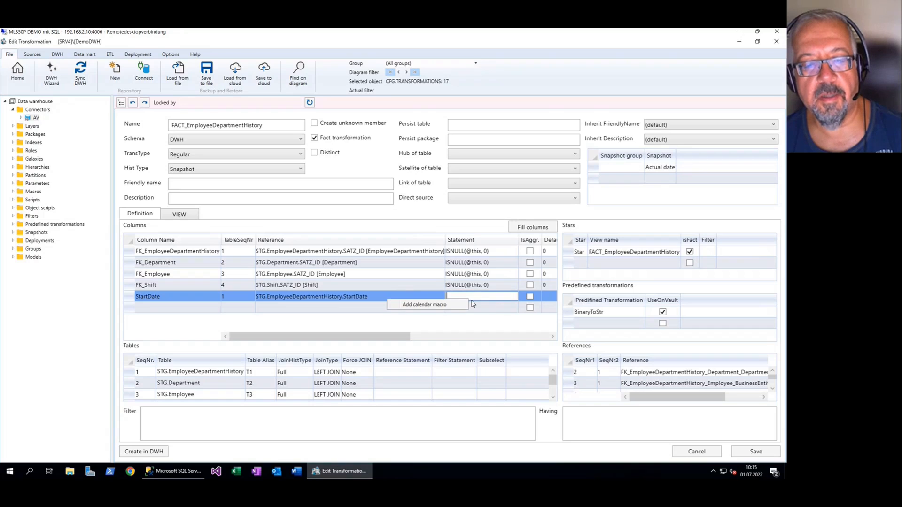
pyautogui.click(420, 306)
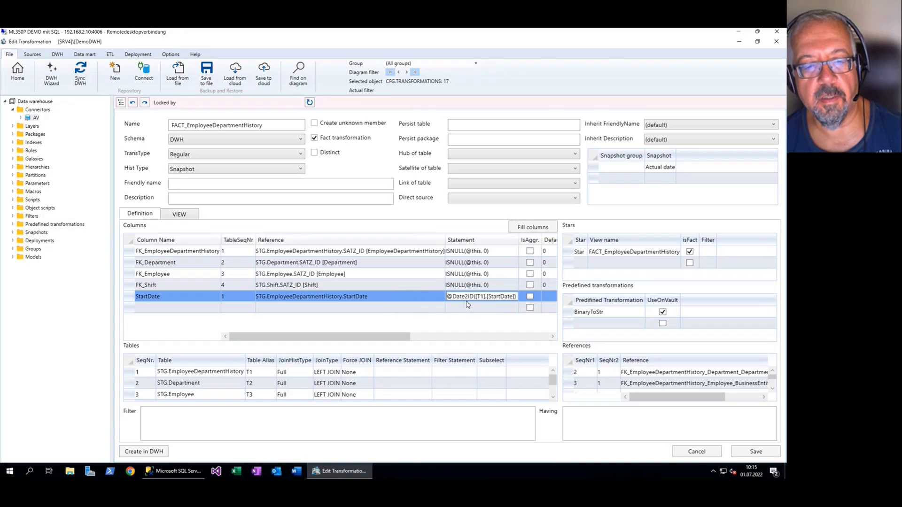
pyautogui.moveTo(443, 241); pyautogui.dragTo(423, 240)
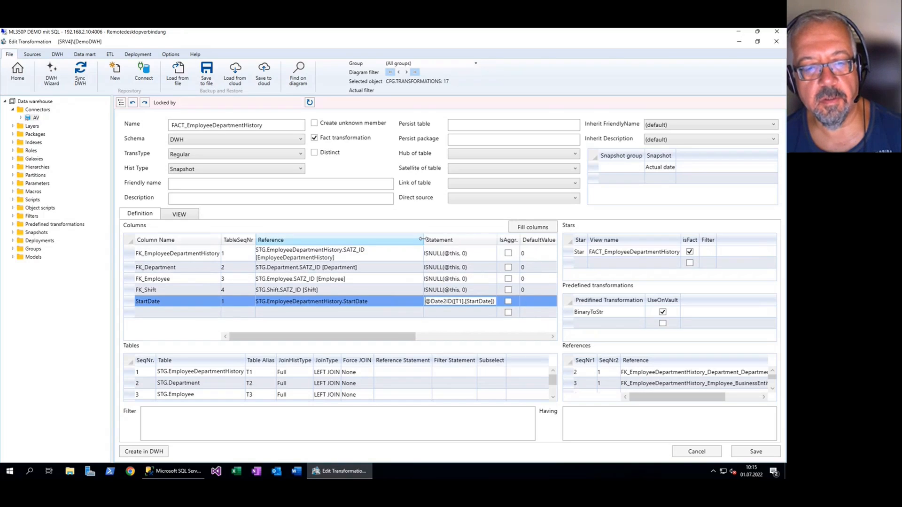
pyautogui.moveTo(497, 240); pyautogui.dragTo(512, 240)
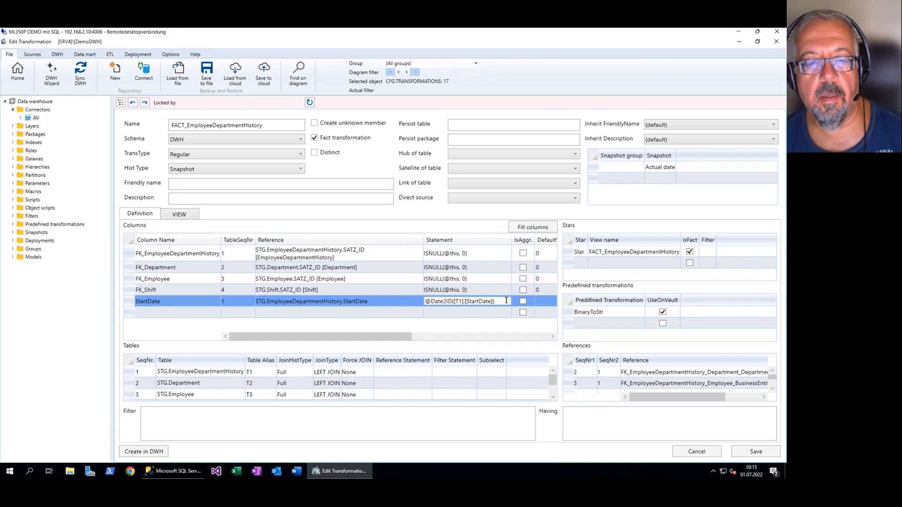
# Rename the StartDate column to FK_StartDate and save the transformation
pyautogui.click(180, 305)
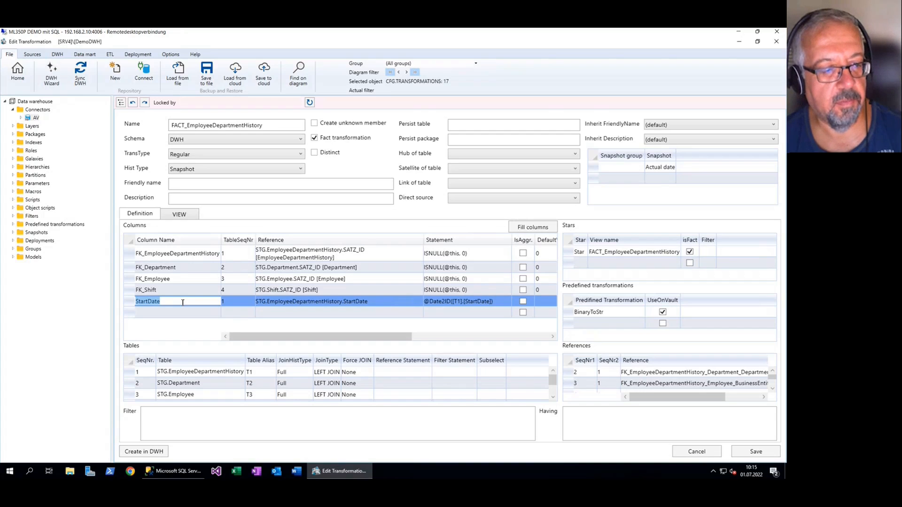
pyautogui.press('Home')
pyautogui.write('FK_')
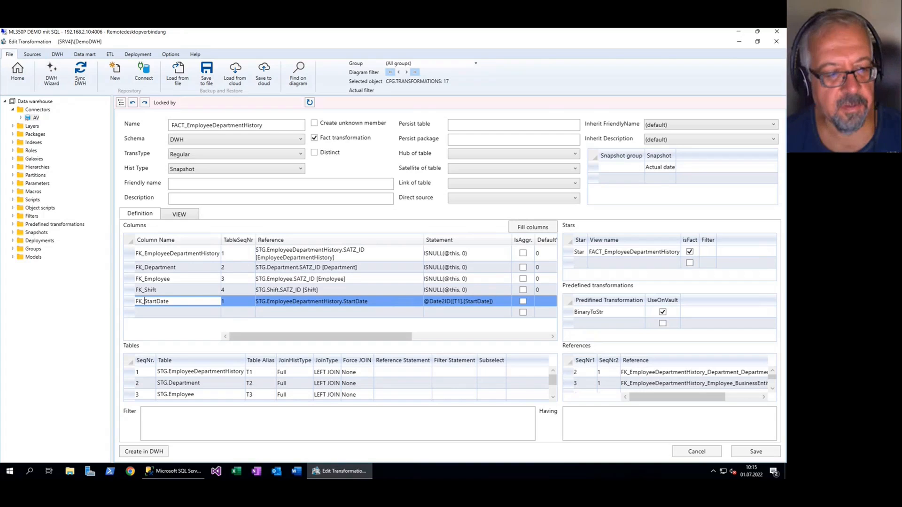
pyautogui.click(756, 451)
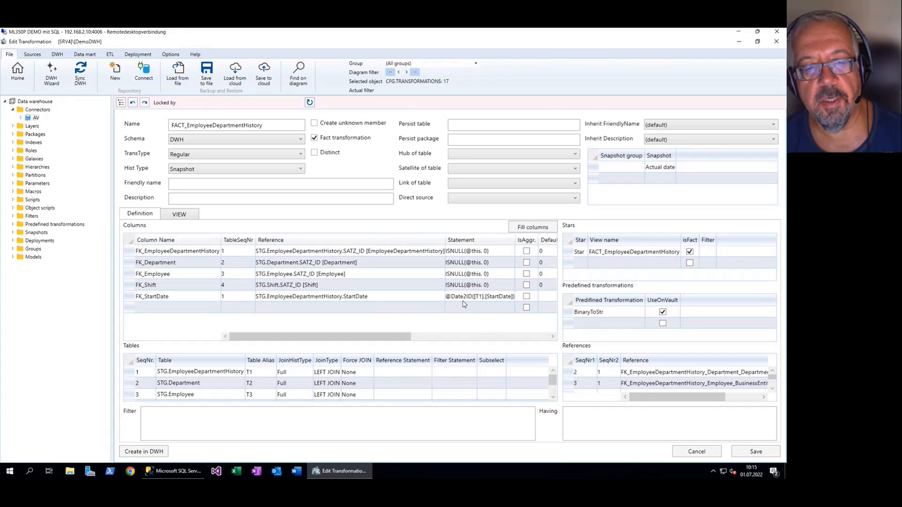
# Examine the argument passed to the Date2ID macro in the FK_StartDate statement
pyautogui.click(479, 296)
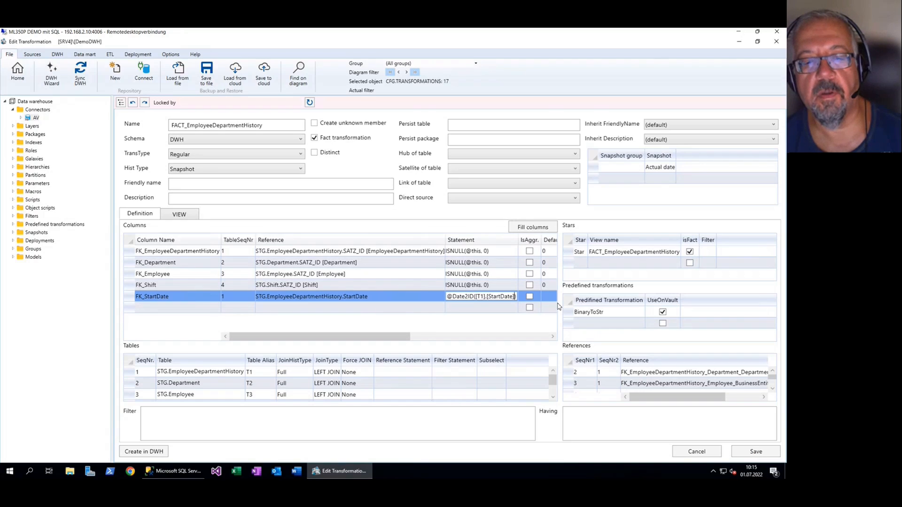
pyautogui.hotkey('ctrl', 'shift', 'Left')
pyautogui.hotkey('ctrl', 'shift', 'Left')
pyautogui.hotkey('ctrl', 'shift', 'Left')
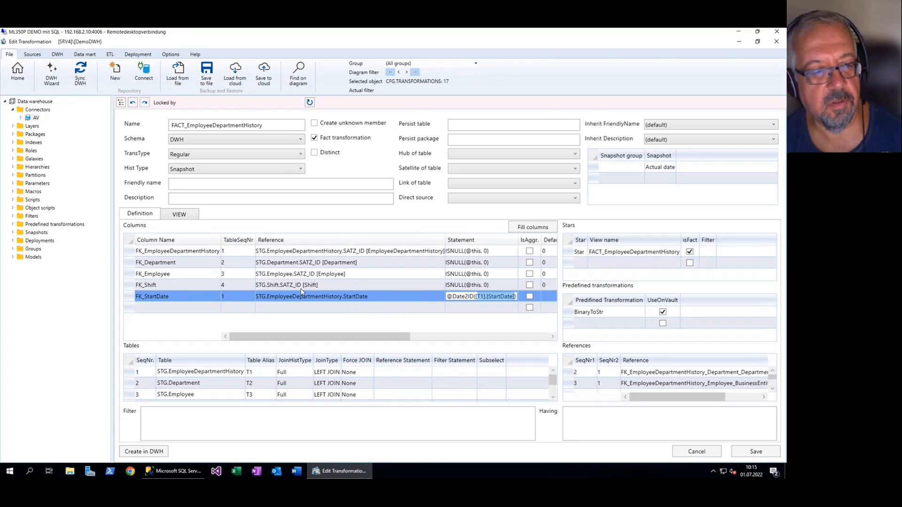
# Open the Date2ID macro for editing, saving the changes to the fact transformation
pyautogui.scroll(2, 31, 207)
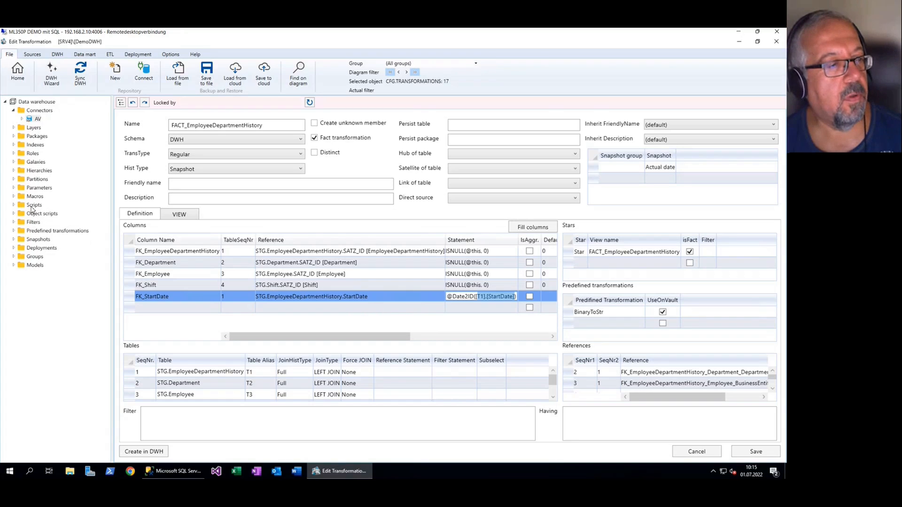
pyautogui.click(15, 202)
pyautogui.click(47, 220)
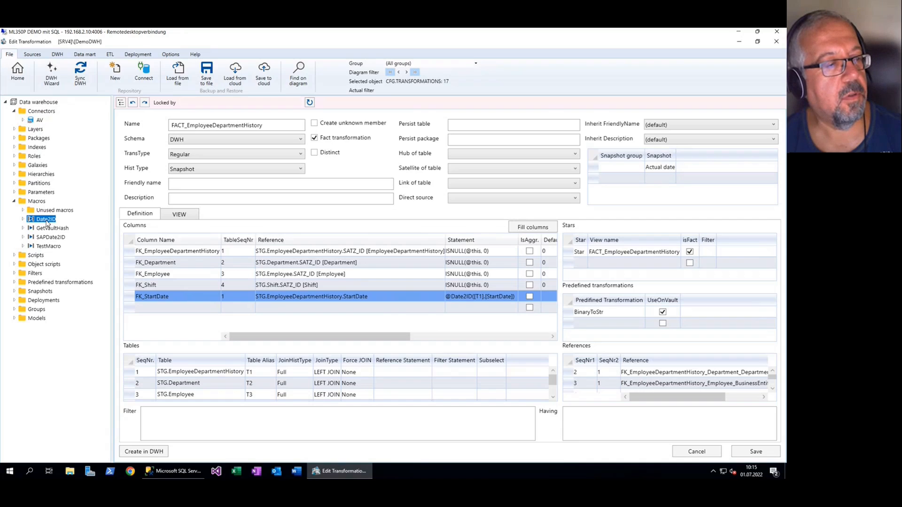
pyautogui.rightClick(49, 223)
pyautogui.click(111, 242)
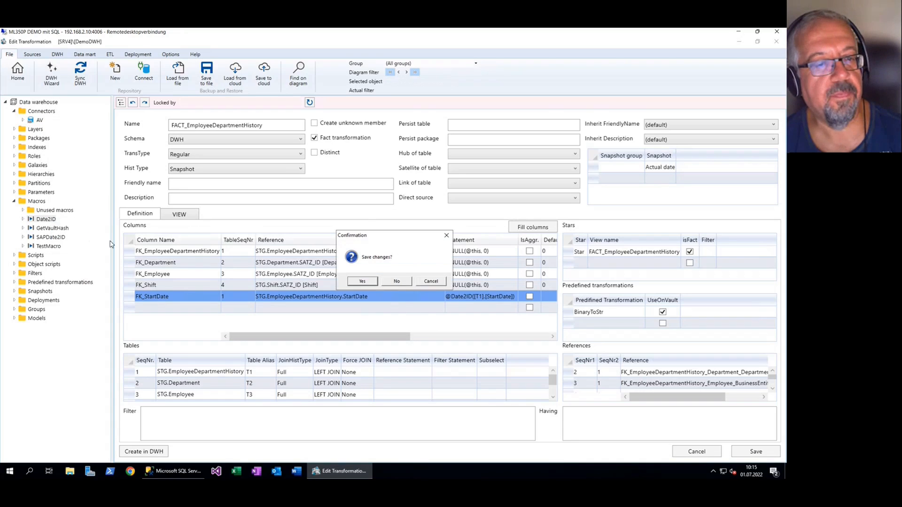
pyautogui.click(370, 281)
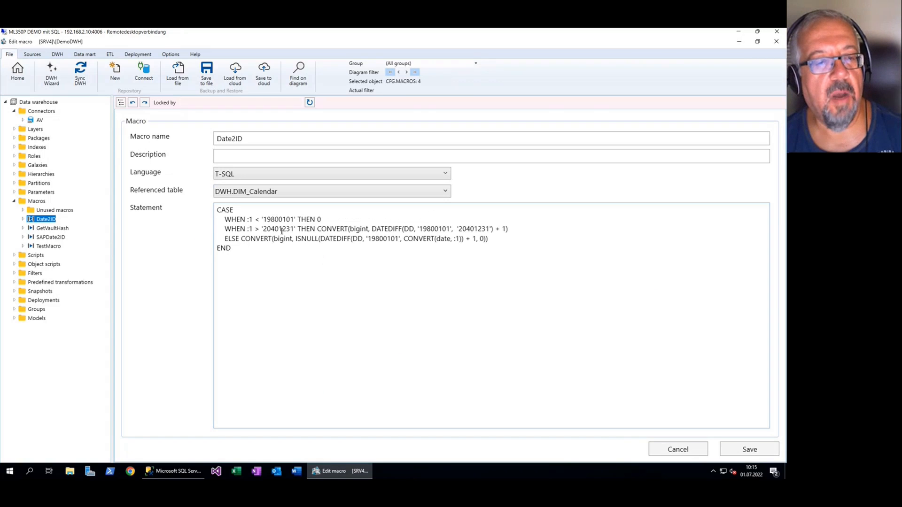
# Examine the Date2ID macro's CASE statement and the languages available for macros
pyautogui.moveTo(218, 210); pyautogui.dragTo(236, 248)
pyautogui.click(244, 249)
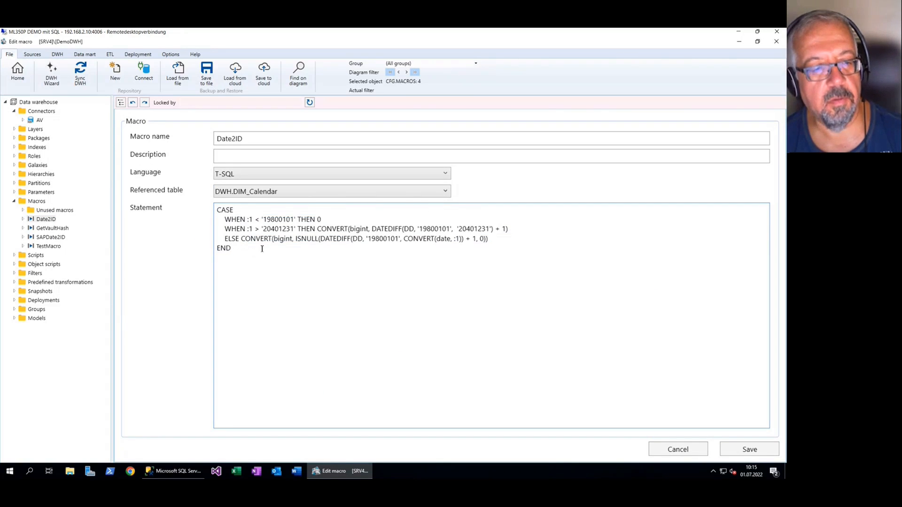
pyautogui.click(268, 179)
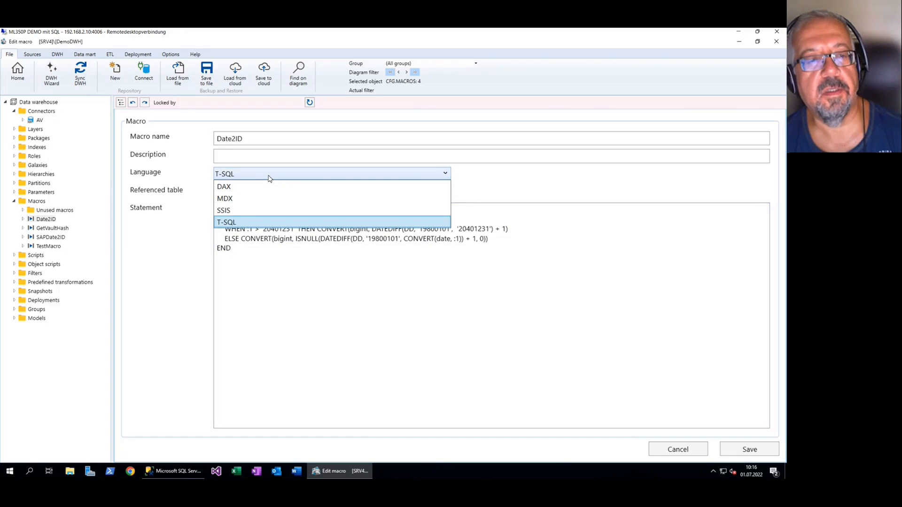
pyautogui.click(268, 179)
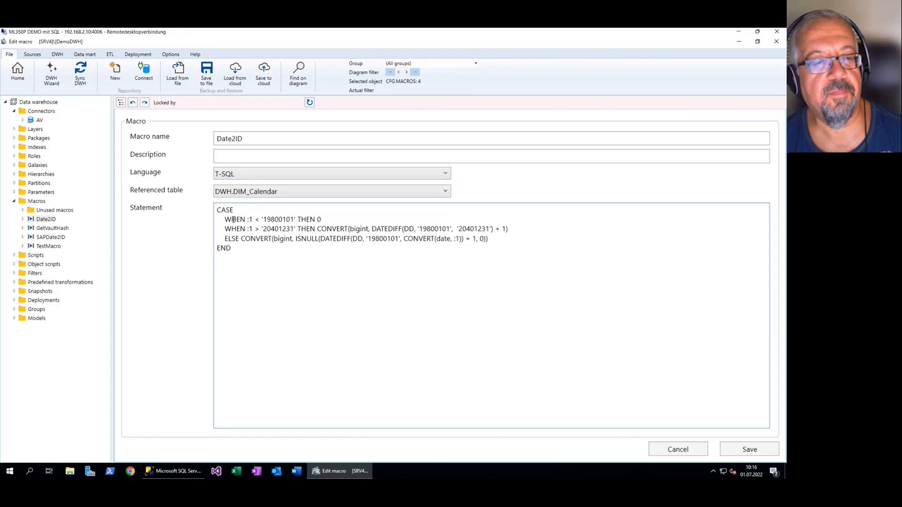
# Examine the :1 parameter placeholder in the first condition of the Date2ID statement and the macro's name
pyautogui.moveTo(246, 220); pyautogui.dragTo(252, 220)
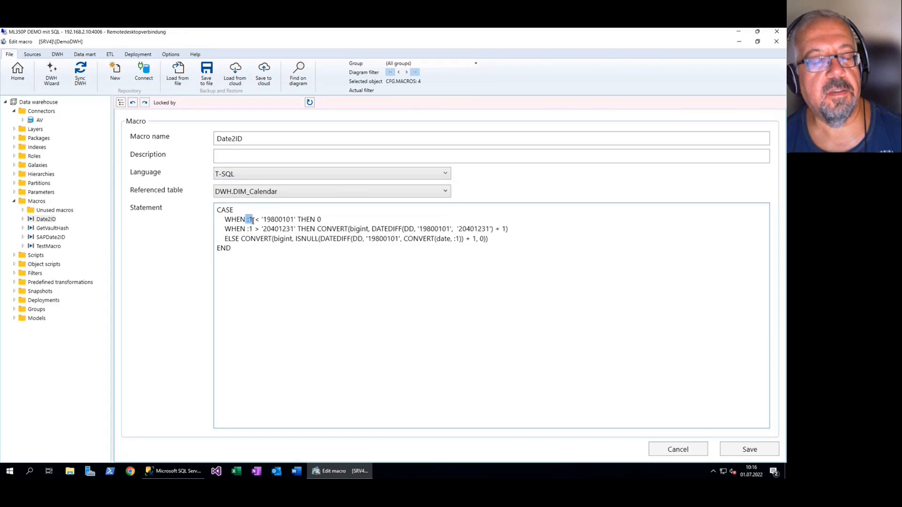
pyautogui.click(256, 220)
pyautogui.hotkey('shift', 'Left')
pyautogui.hotkey('shift', 'Left')
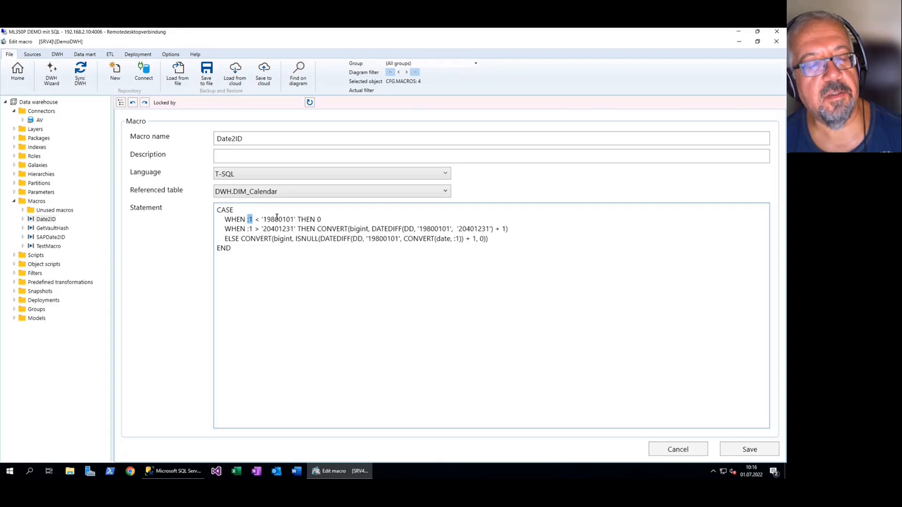
pyautogui.press('Down')
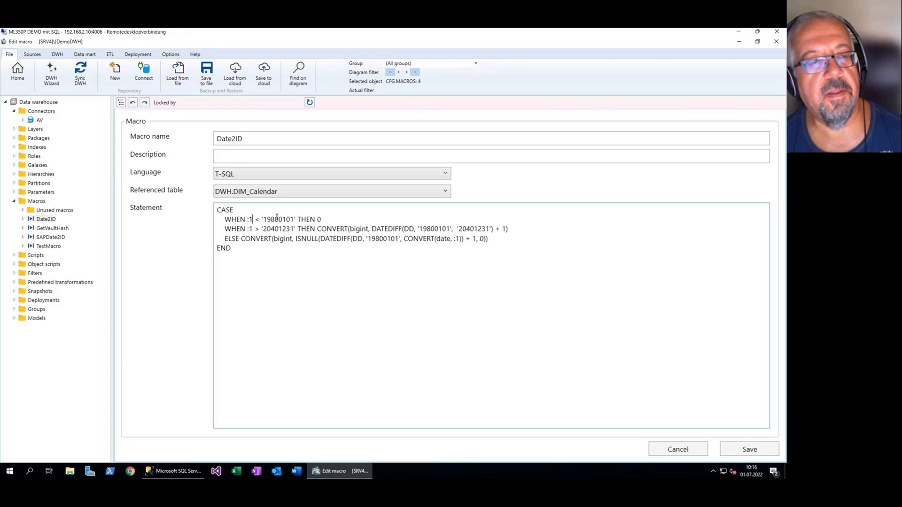
pyautogui.click(258, 138)
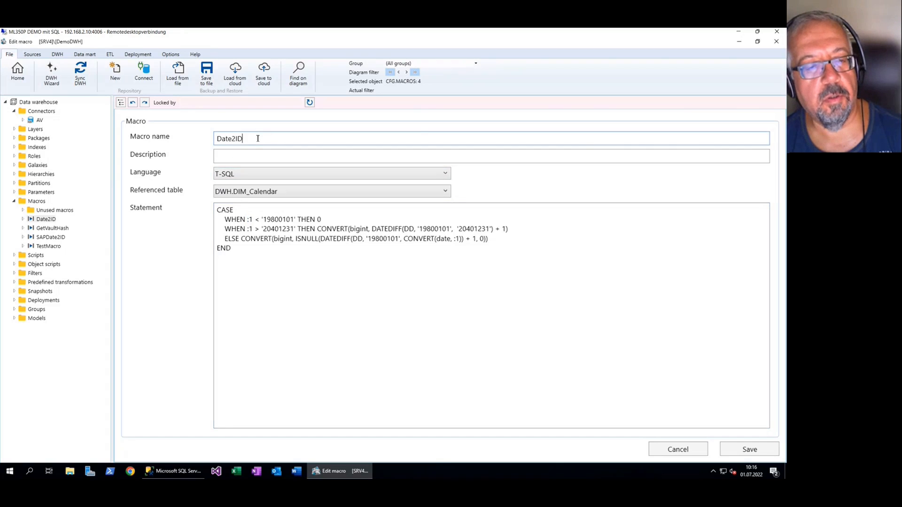
pyautogui.moveTo(247, 219); pyautogui.dragTo(254, 221)
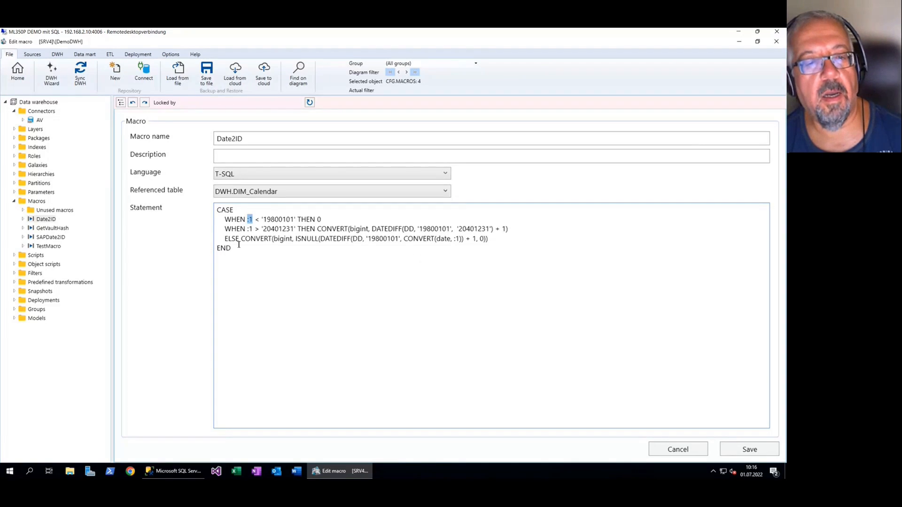
# Examine the whole Date2ID statement and the DATEDIFF calculation in its ELSE branch
pyautogui.moveTo(253, 256); pyautogui.dragTo(212, 215)
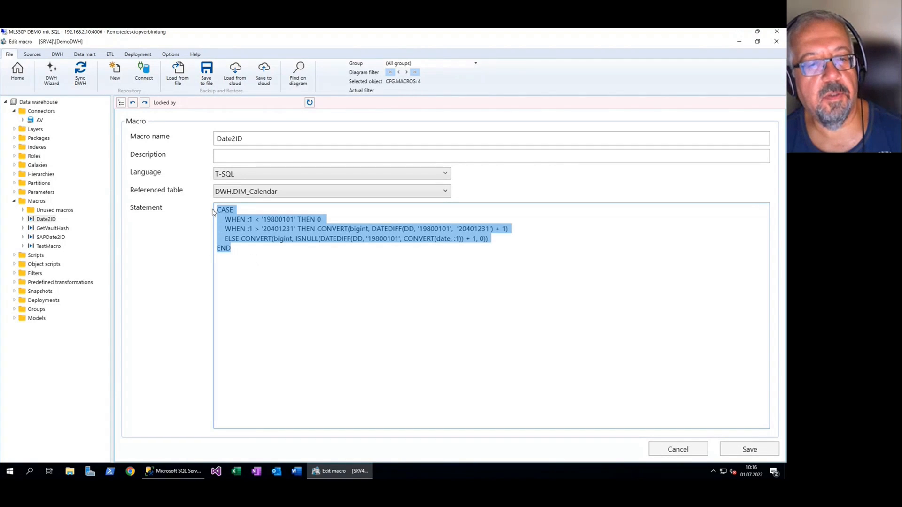
pyautogui.click(388, 245)
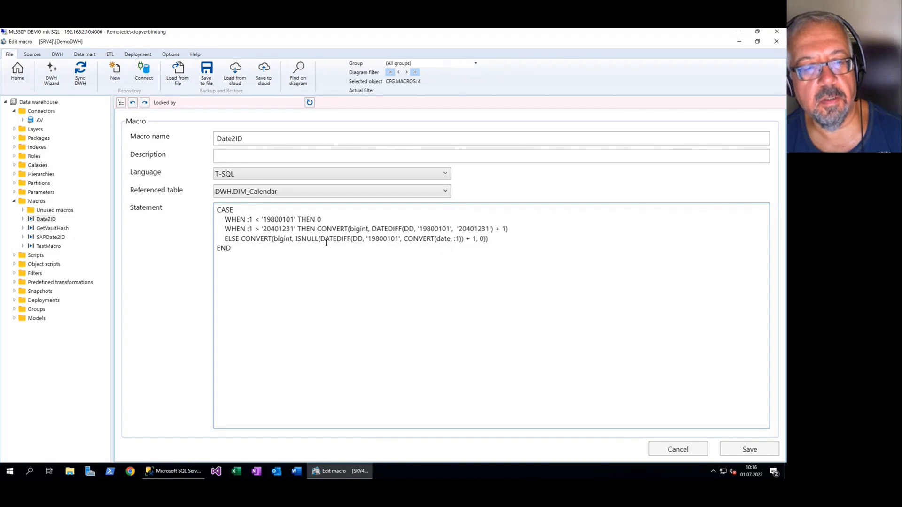
pyautogui.moveTo(322, 240); pyautogui.dragTo(356, 239)
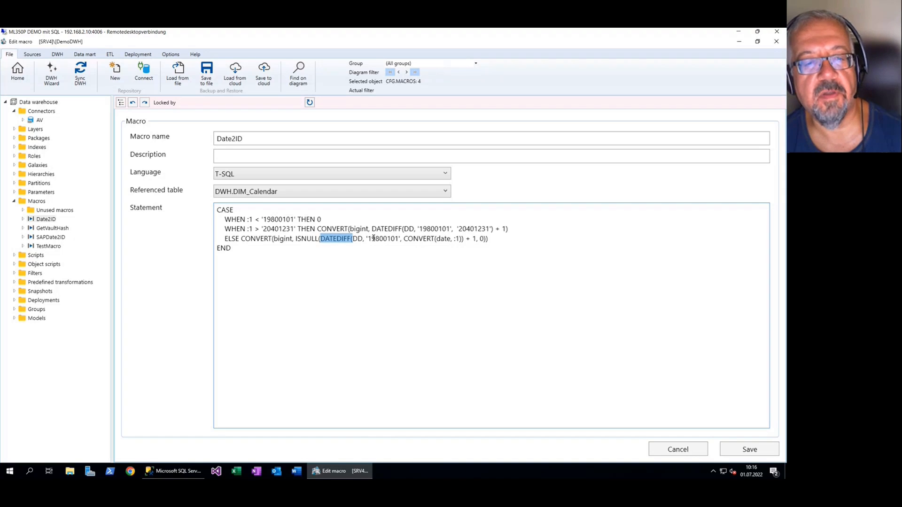
# Examine the '19800101' start date and the CONVERT(date, :1) argument in the ELSE branch of the Date2ID statement
pyautogui.click(368, 239)
pyautogui.moveTo(368, 239); pyautogui.dragTo(460, 238)
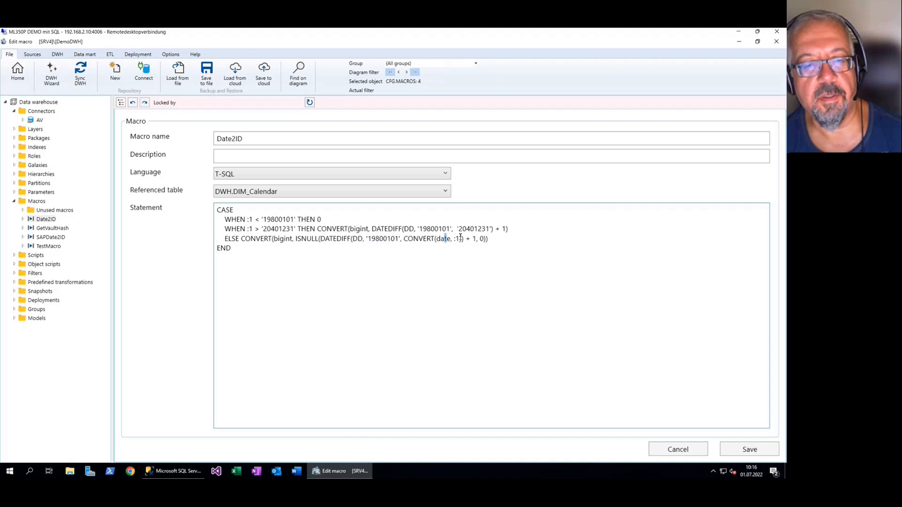
pyautogui.click(316, 275)
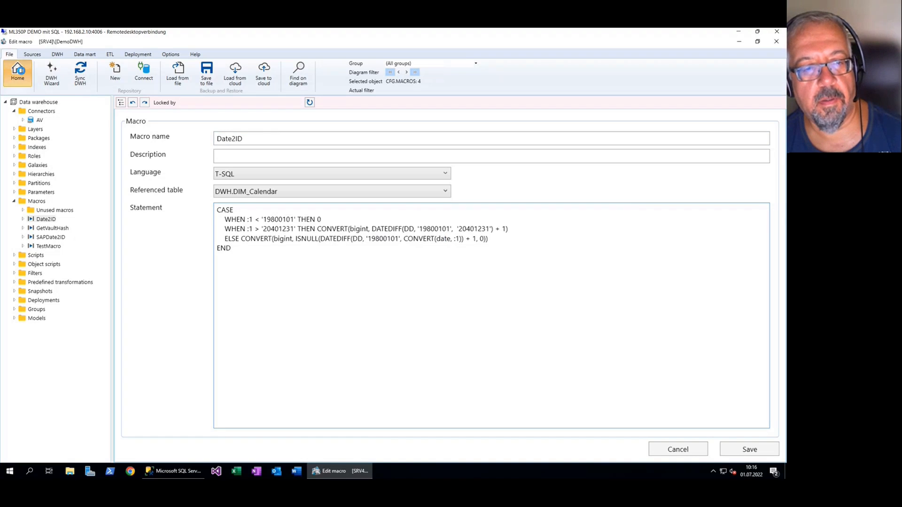
# Return to the flow diagram and open the DWH.FACT_EmployeeDepartmentHistory transformation at the statement of its FK_StartDate column
pyautogui.click(18, 71)
pyautogui.click(396, 281)
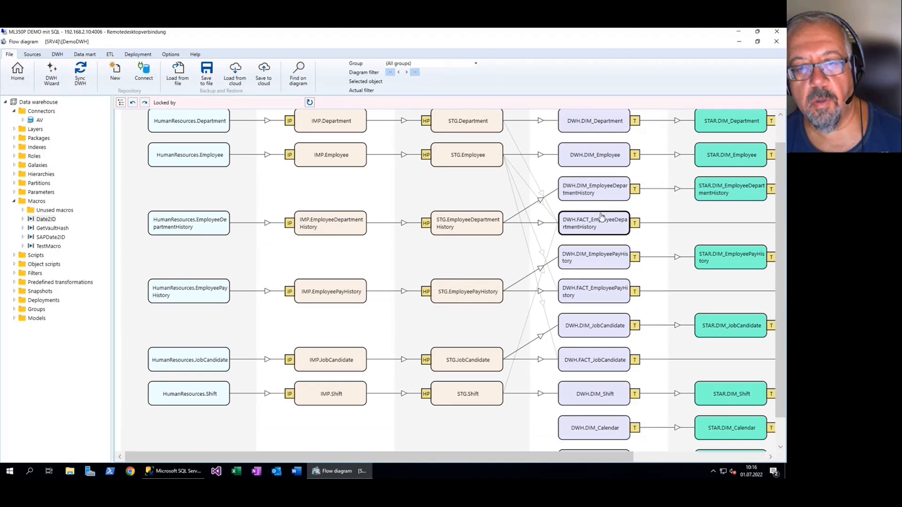
pyautogui.doubleClick(613, 192)
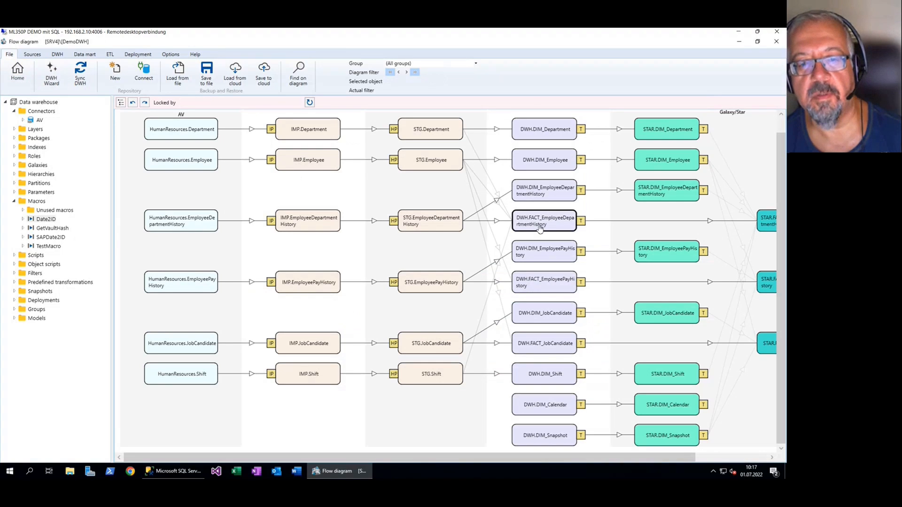
pyautogui.doubleClick(539, 228)
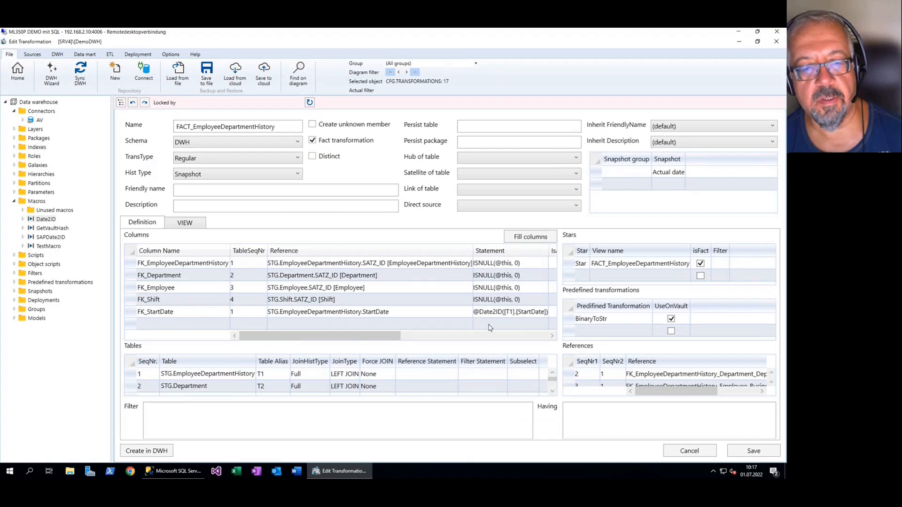
pyautogui.click(498, 312)
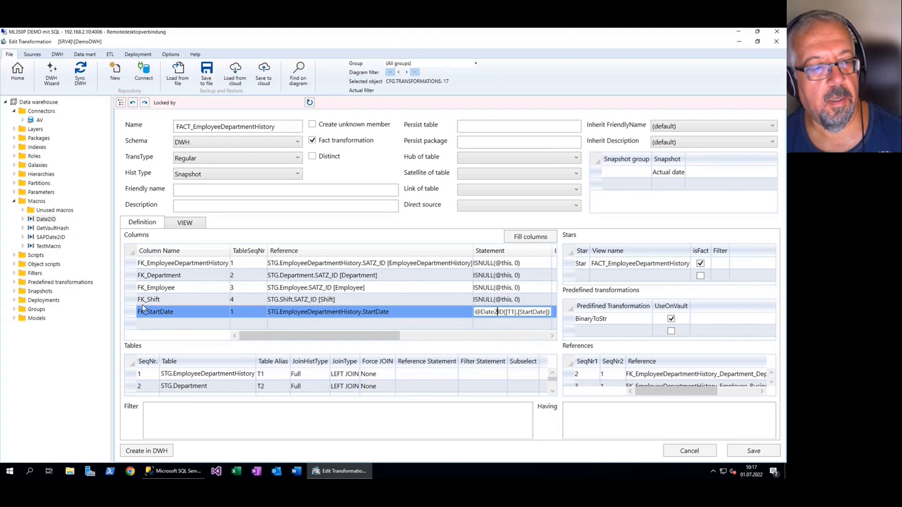
# Examine the generated view's CASE expression for FK_StartDate and the [T1].[StartDate] reference inserted by the macro, returning to the transformation's definition
pyautogui.click(185, 223)
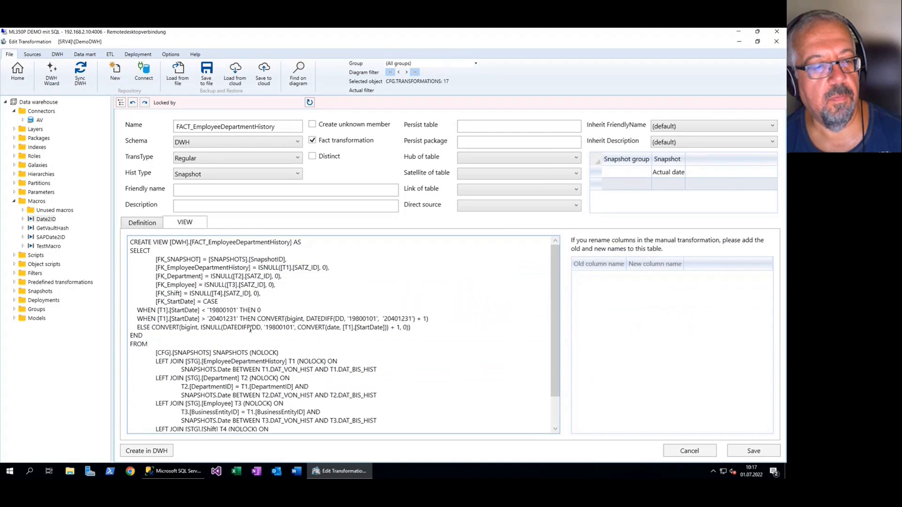
pyautogui.moveTo(205, 302); pyautogui.dragTo(208, 335)
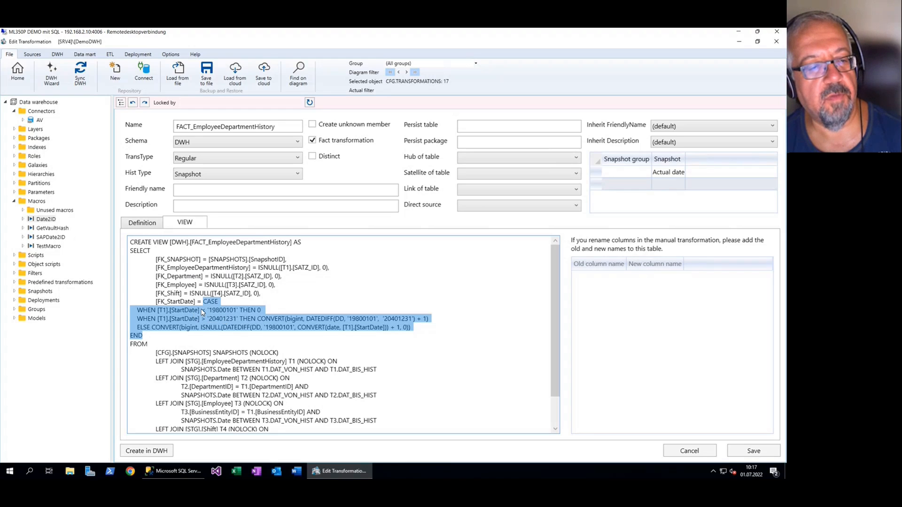
pyautogui.click(203, 313)
pyautogui.moveTo(199, 312); pyautogui.dragTo(159, 313)
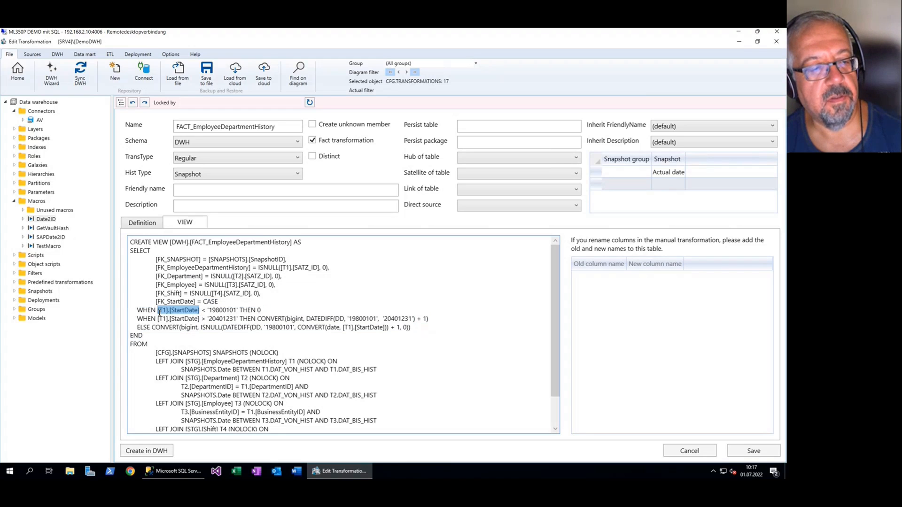
pyautogui.click(144, 225)
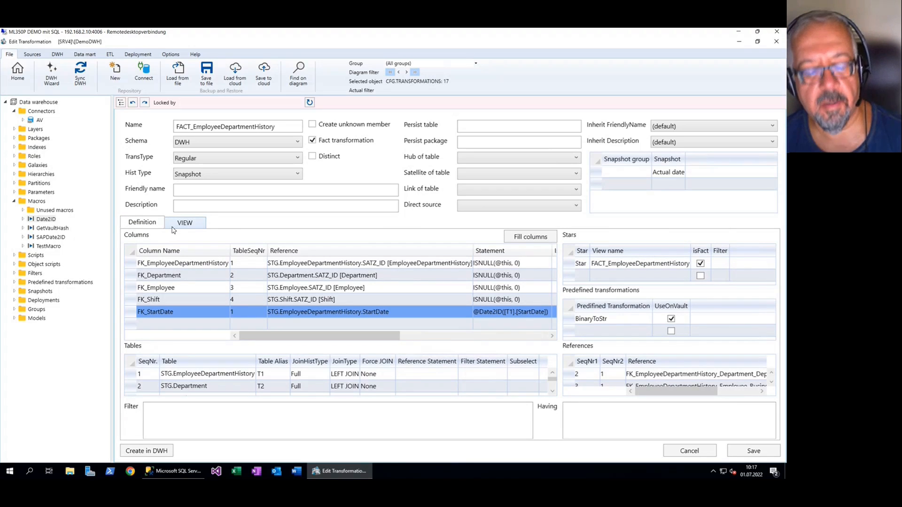
# Expand the Date2ID macro in the object tree and save the FACT_EmployeeDepartmentHistory transformation, returning to the flow diagram
pyautogui.moveTo(314, 338); pyautogui.dragTo(290, 339)
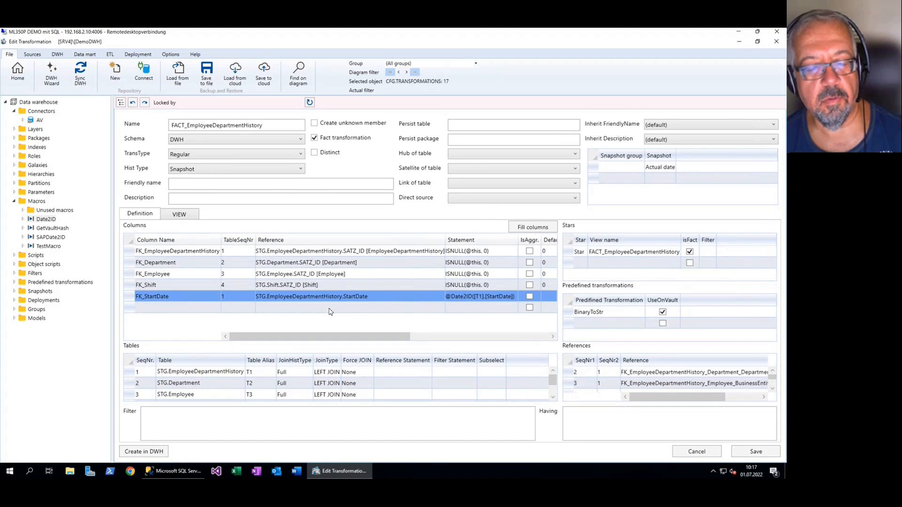
pyautogui.click(24, 220)
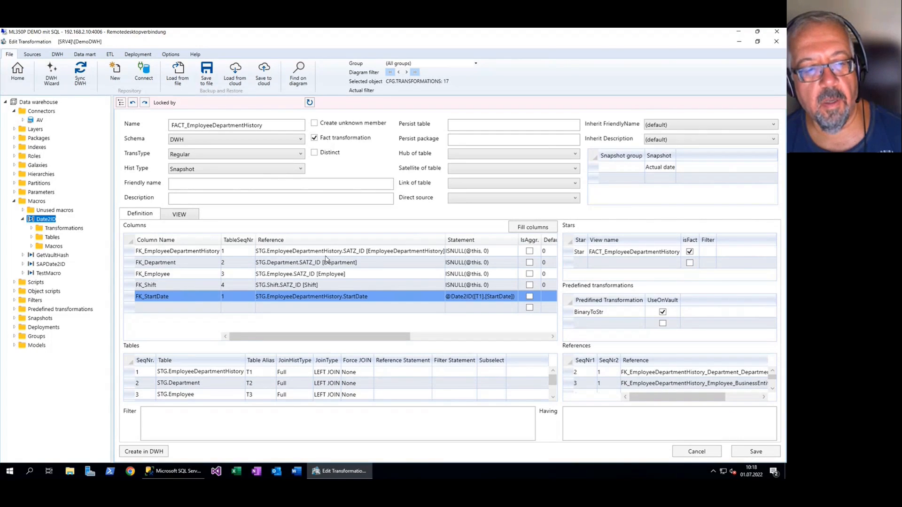
pyautogui.click(765, 454)
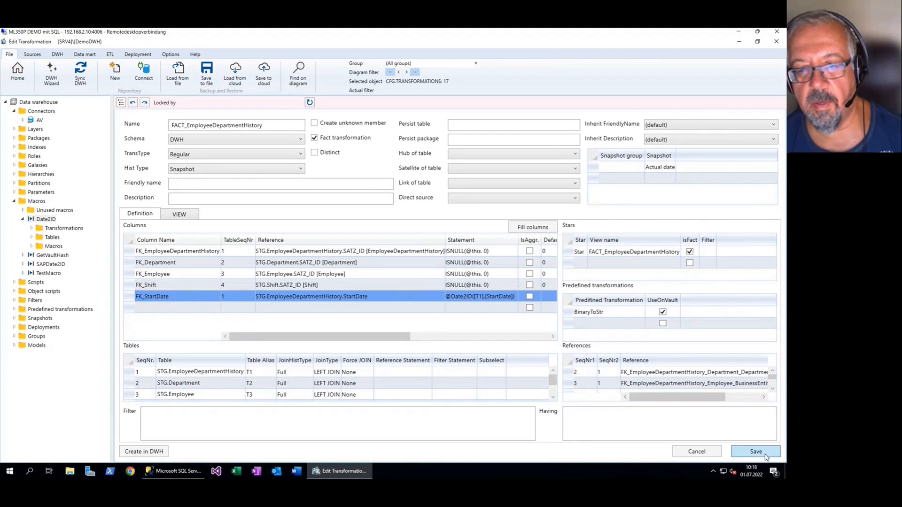
pyautogui.click(17, 72)
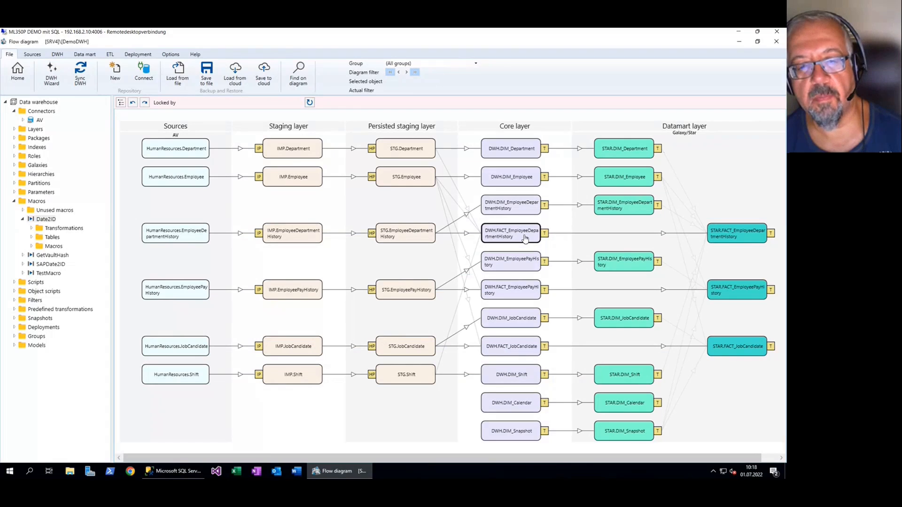
# Reopen the DWH.FACT_EmployeeDepartmentHistory transformation to examine the available transformation types, and return to the flow diagram
pyautogui.doubleClick(524, 238)
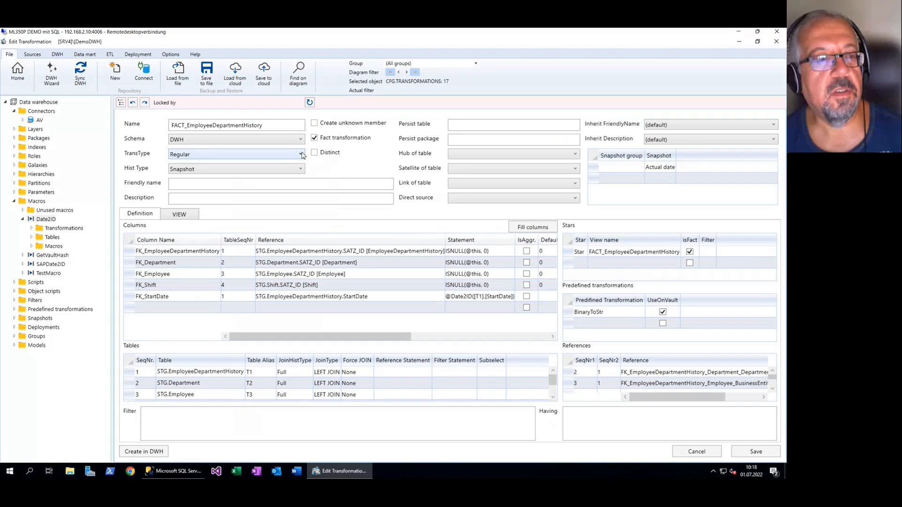
pyautogui.click(301, 155)
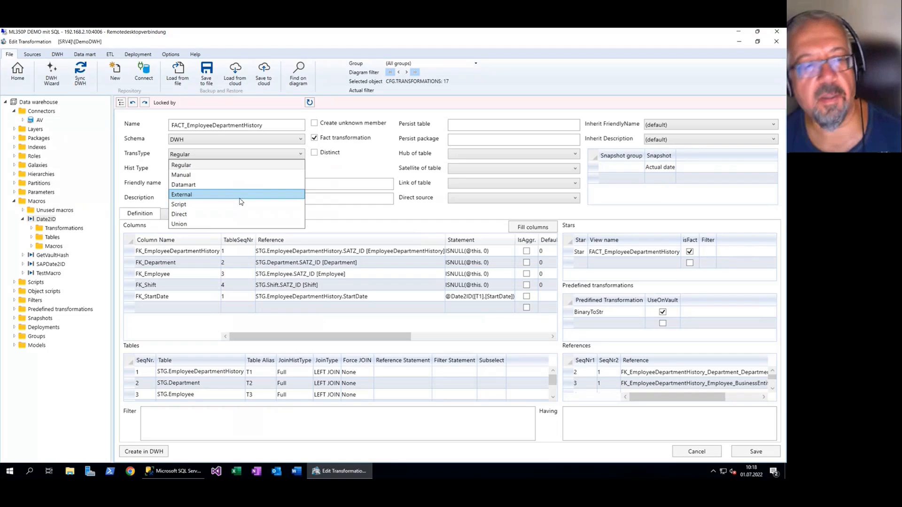
pyautogui.press('Escape')
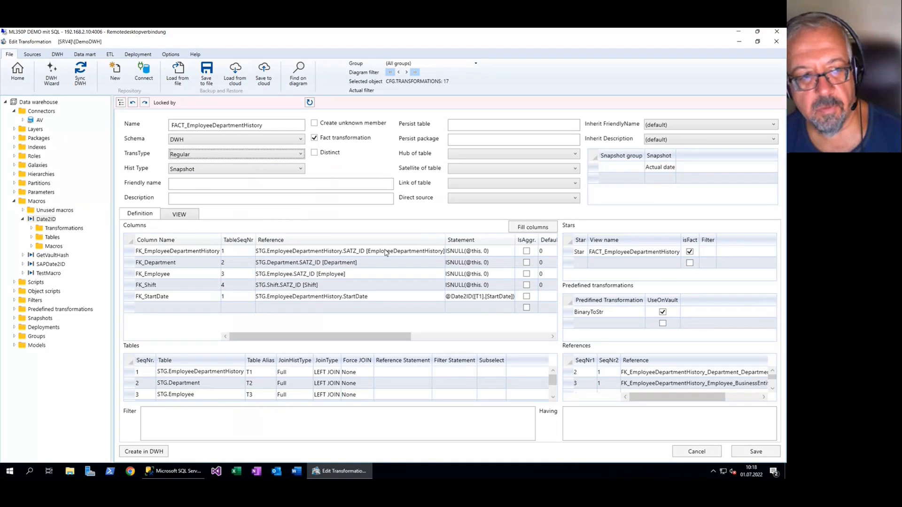
pyautogui.click(18, 72)
pyautogui.click(403, 281)
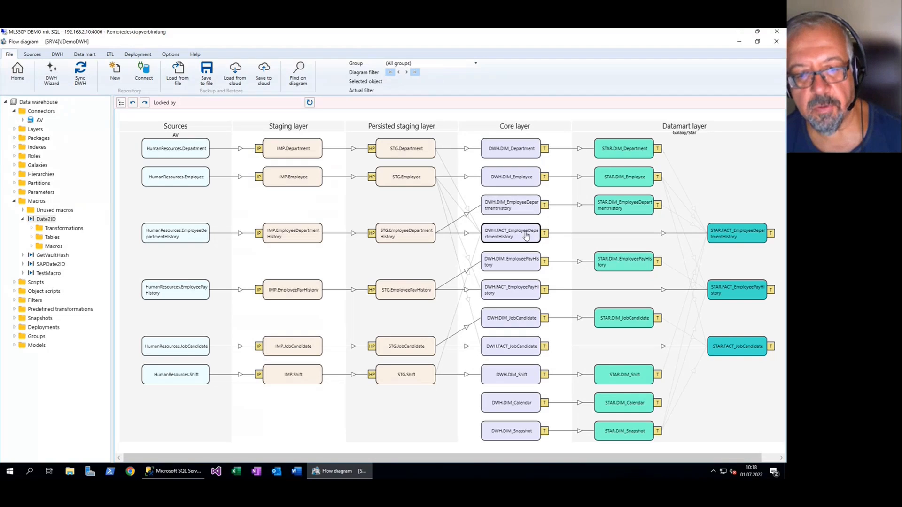
# Add a persisting for DWH.FACT_EmployeeDepartmentHistory with persist table FACT_EmployeeDepartmentHistory_T, persist package PERS1 and the Renaming option
pyautogui.rightClick(518, 239)
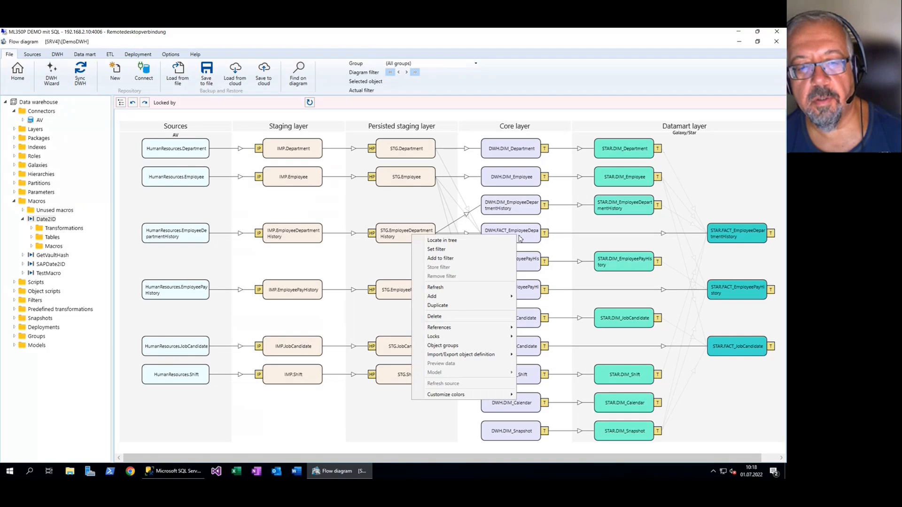
pyautogui.moveTo(500, 298)
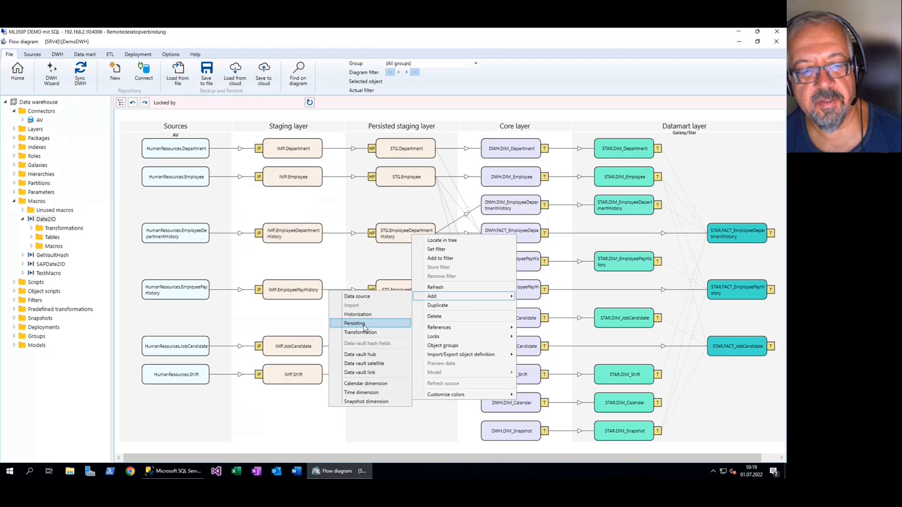
pyautogui.click(364, 325)
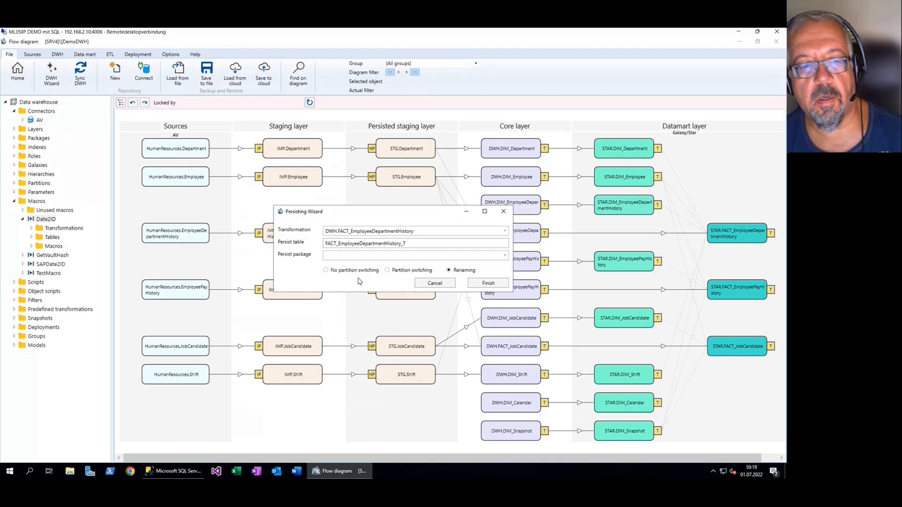
pyautogui.moveTo(432, 212); pyautogui.dragTo(395, 203)
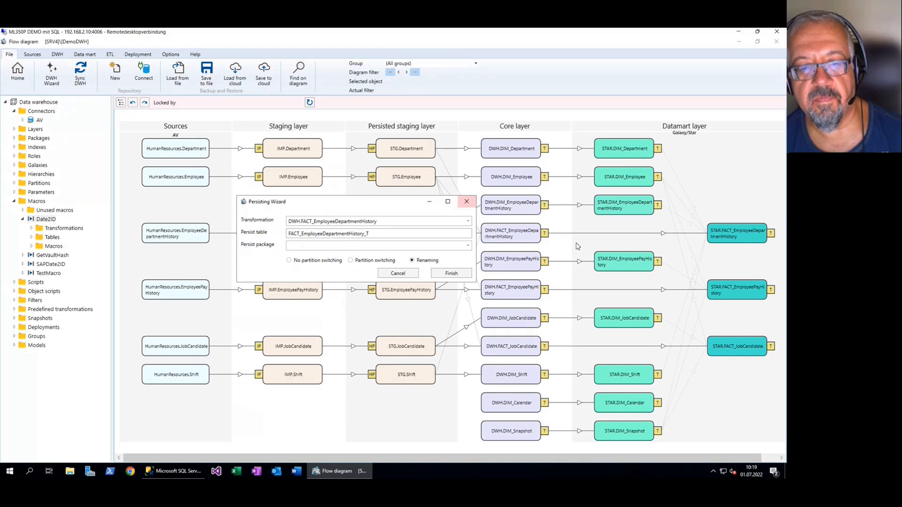
pyautogui.click(326, 246)
pyautogui.write('PERS1')
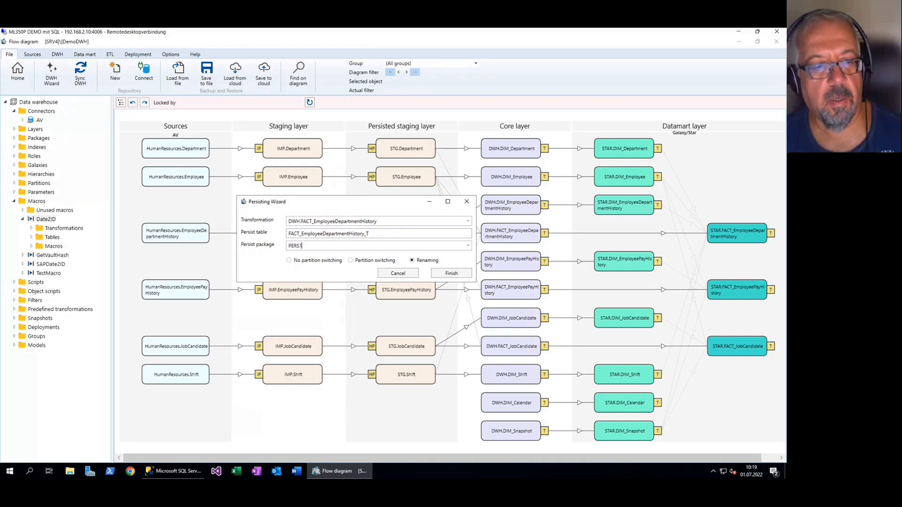
pyautogui.click(451, 273)
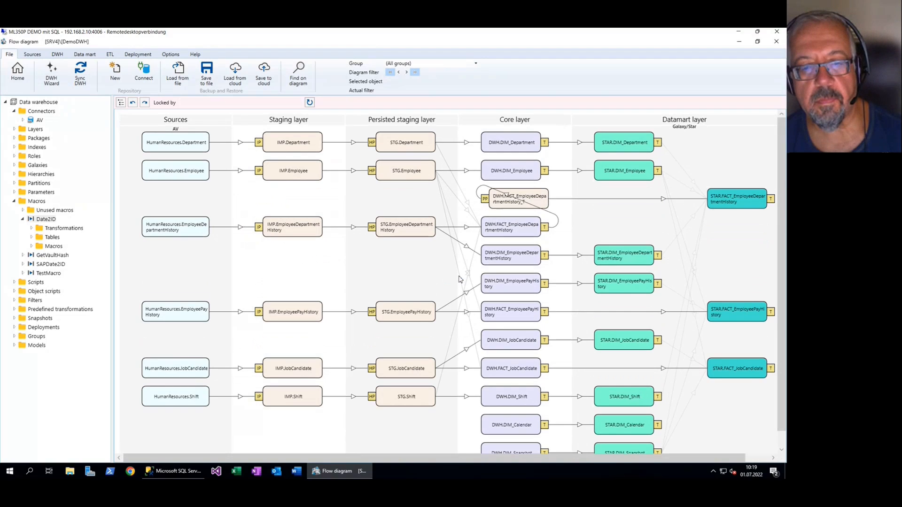
# Run a full synchronization and full diagram refresh with all additional tasks, and view the core and datamart layers
pyautogui.click(81, 74)
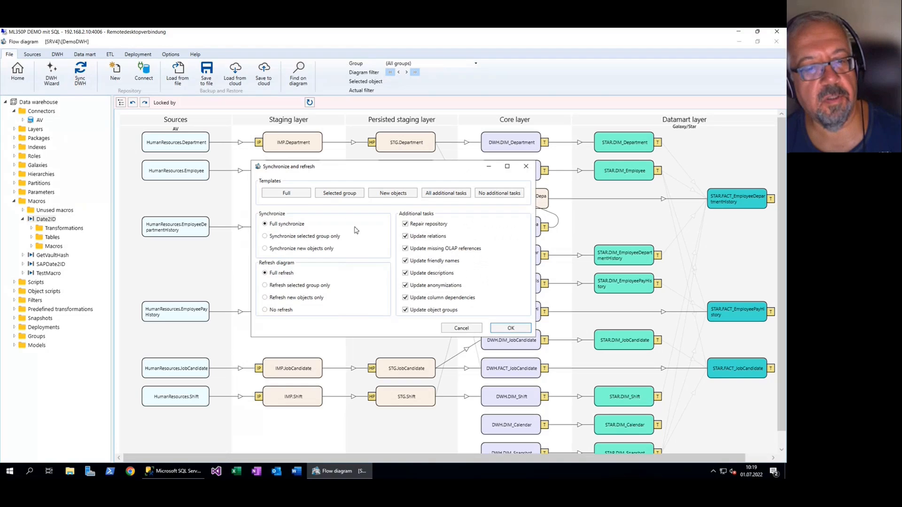
pyautogui.click(508, 329)
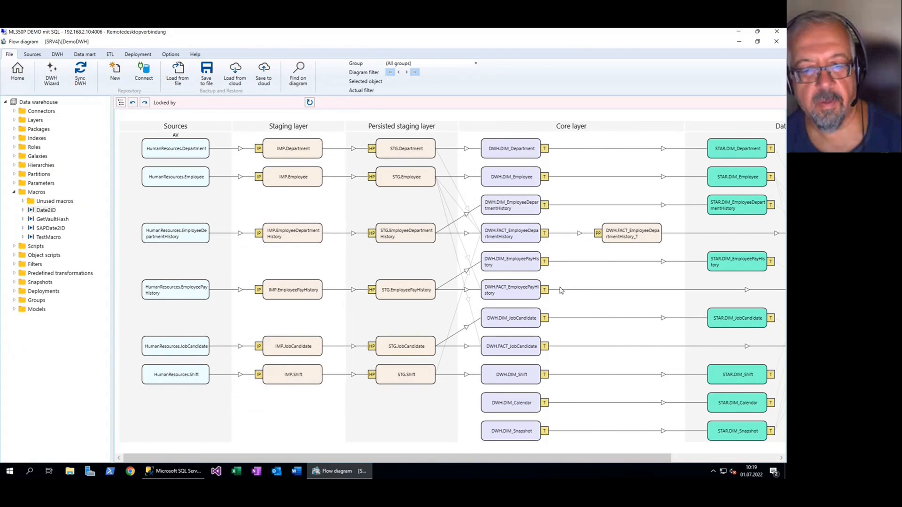
pyautogui.hscroll(3, 517, 287)
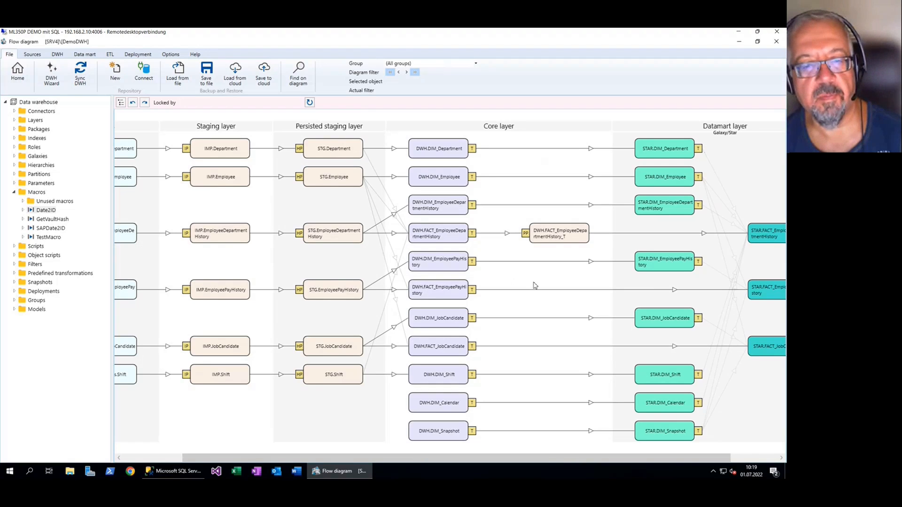
pyautogui.scroll(-1, 535, 282)
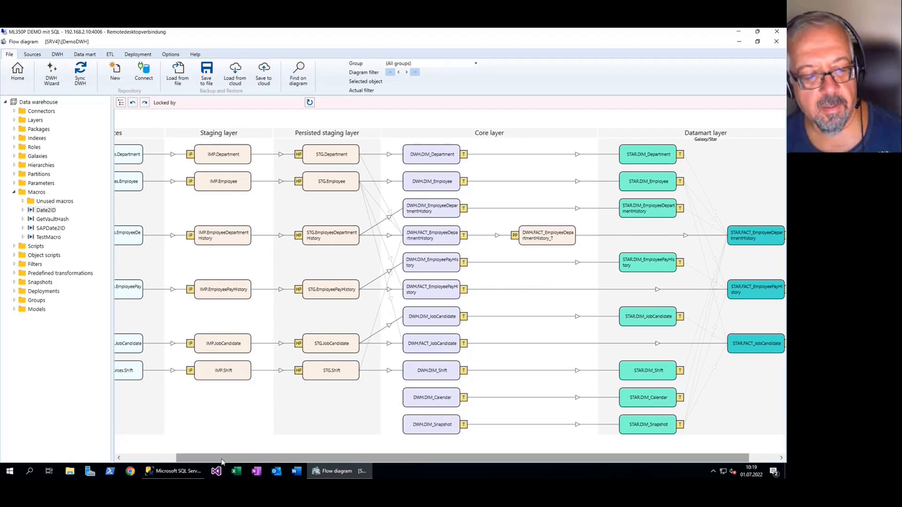
pyautogui.hscroll(1, 509, 282)
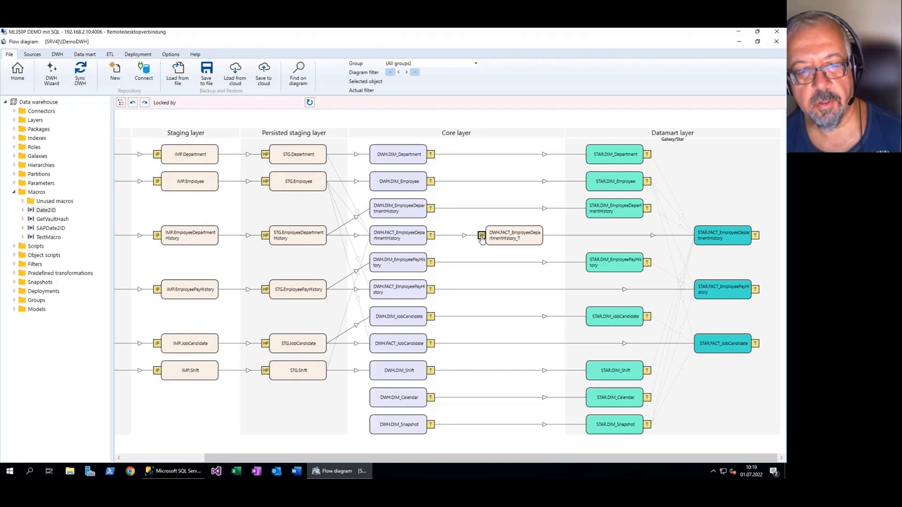
# Open the persisting package of DWH.FACT_EmployeeDepartmentHistory_T and examine the available persisting types, keeping Full
pyautogui.doubleClick(482, 236)
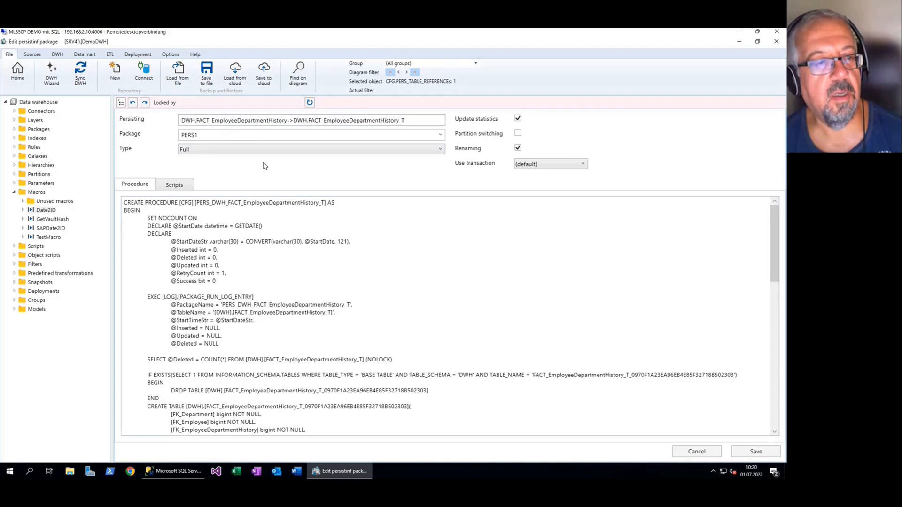
pyautogui.click(196, 151)
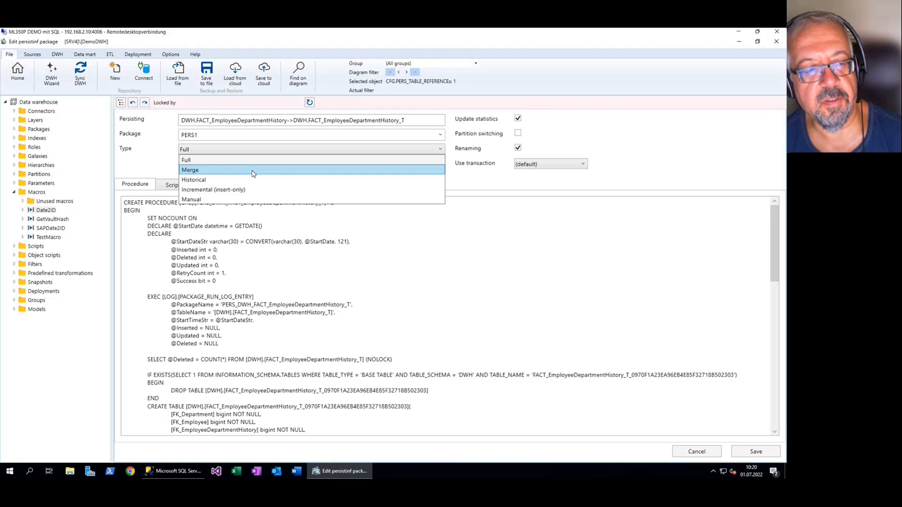
pyautogui.press('Escape')
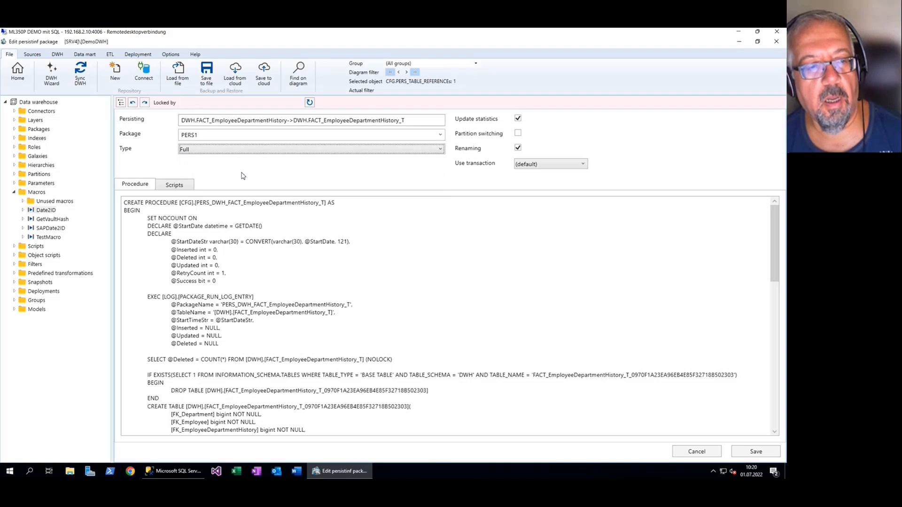
# Examine the generated persisting procedure's name and code for FACT_EmployeeDepartmentHistory_T
pyautogui.click(315, 257)
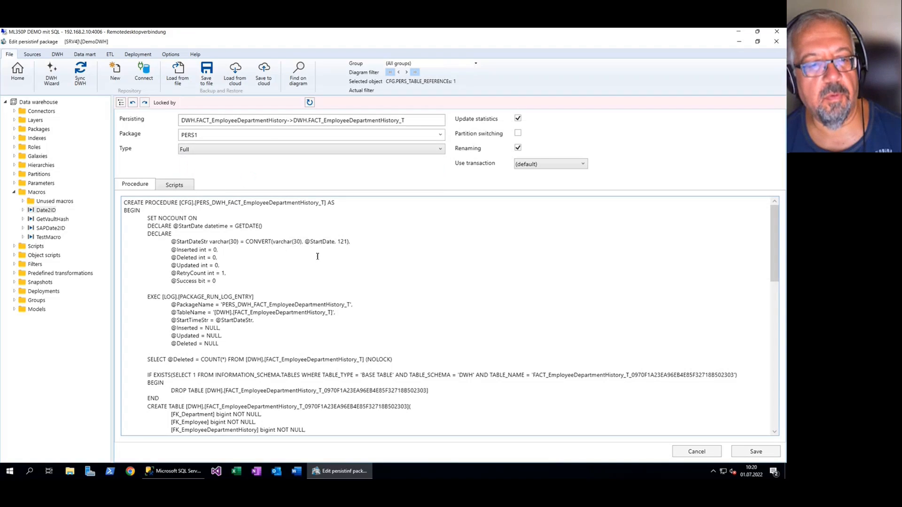
pyautogui.moveTo(145, 203); pyautogui.dragTo(174, 205)
pyautogui.moveTo(327, 204); pyautogui.dragTo(173, 205)
pyautogui.click(234, 258)
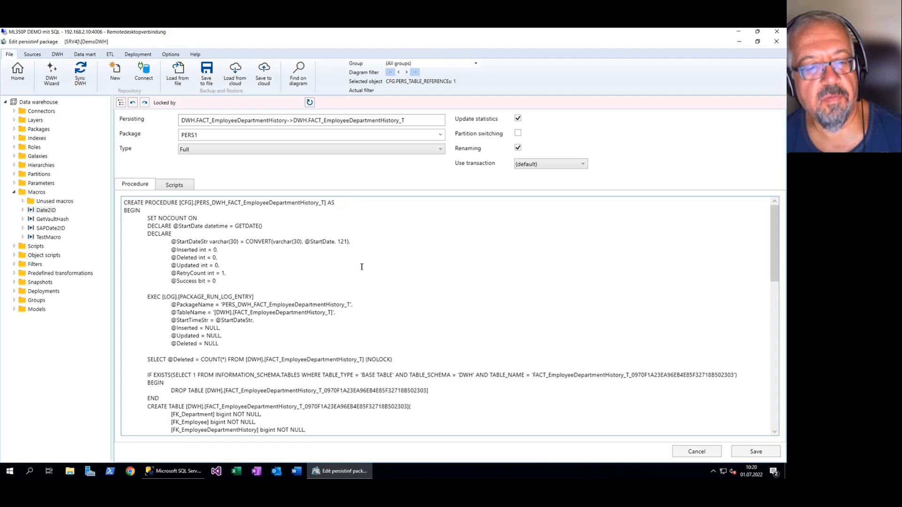
pyautogui.scroll(-8, 359, 269)
pyautogui.scroll(8, 360, 269)
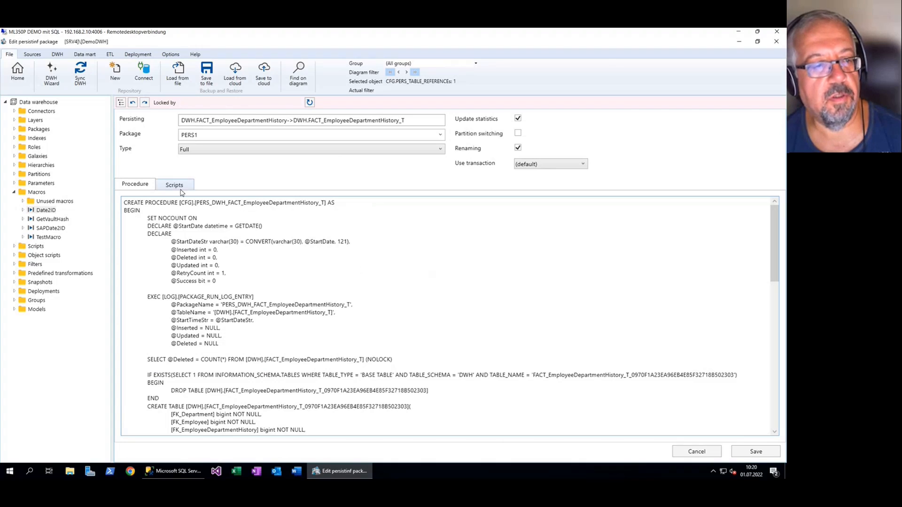
# Check the pre- and post-script areas of the FACT_EmployeeDepartmentHistory_T persisting package, and return to the flow diagram without saving
pyautogui.click(180, 189)
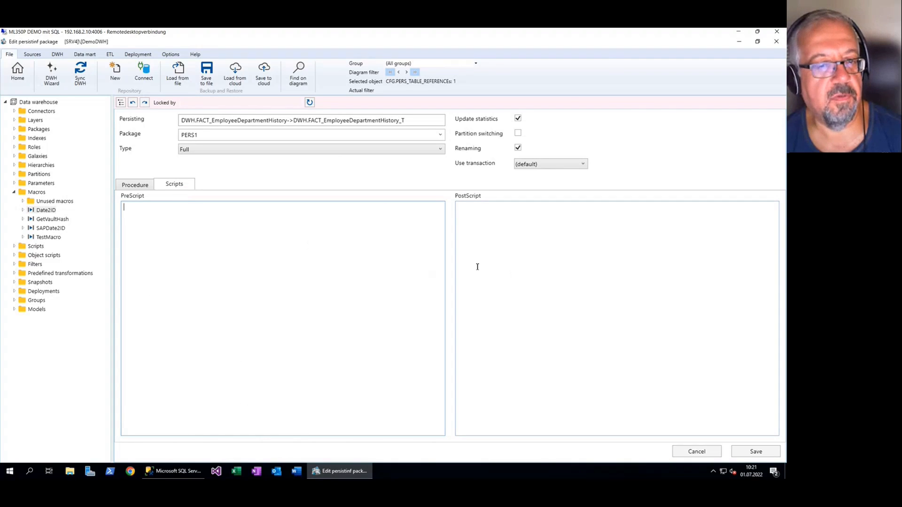
pyautogui.click(134, 185)
pyautogui.click(18, 72)
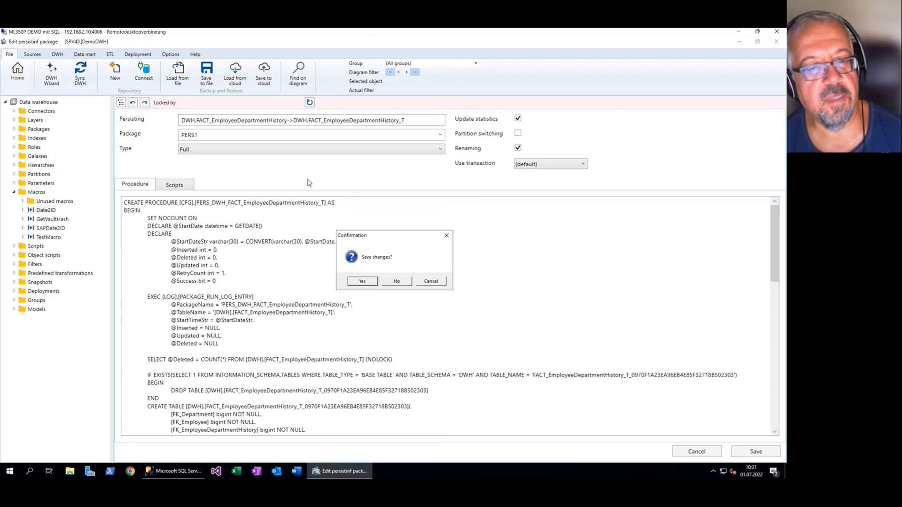
pyautogui.click(394, 281)
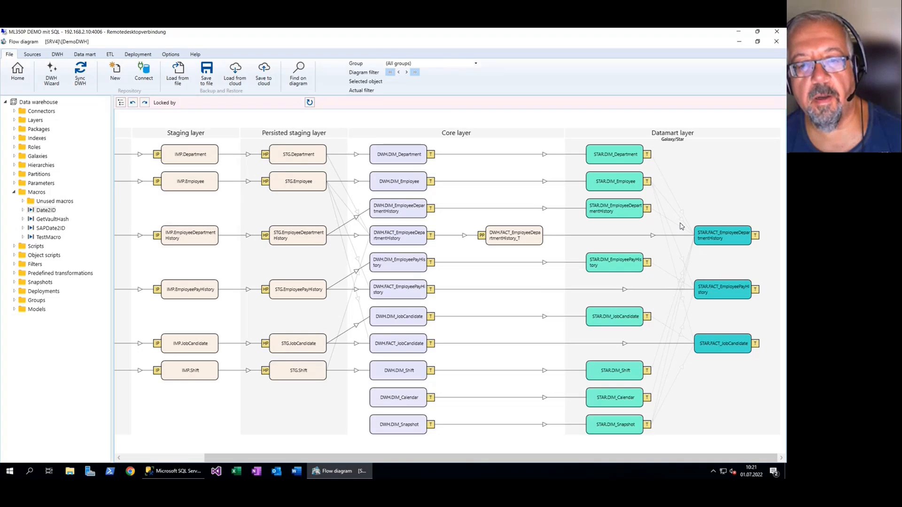
# Add a persisting for DWH.FACT_EmployeePayHistory with persist table FACT_EmployeePayHistory_T and persist package PERS1
pyautogui.rightClick(422, 292)
pyautogui.moveTo(390, 351)
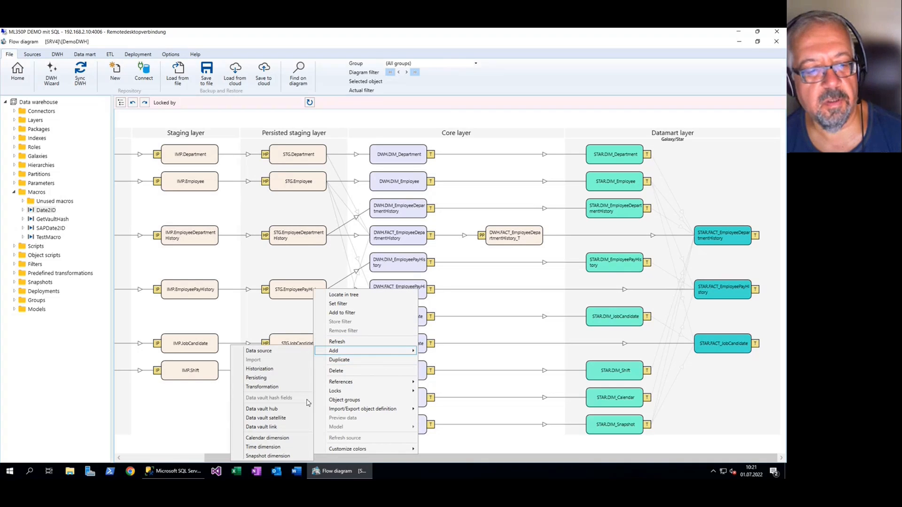
pyautogui.click(287, 383)
pyautogui.click(504, 255)
pyautogui.click(364, 265)
pyautogui.click(488, 283)
# Add a persisting for DWH.FACT_JobCandidate with persist table FACT_JobCandidate_T, persist package PERS1 and the Renaming option
pyautogui.rightClick(413, 345)
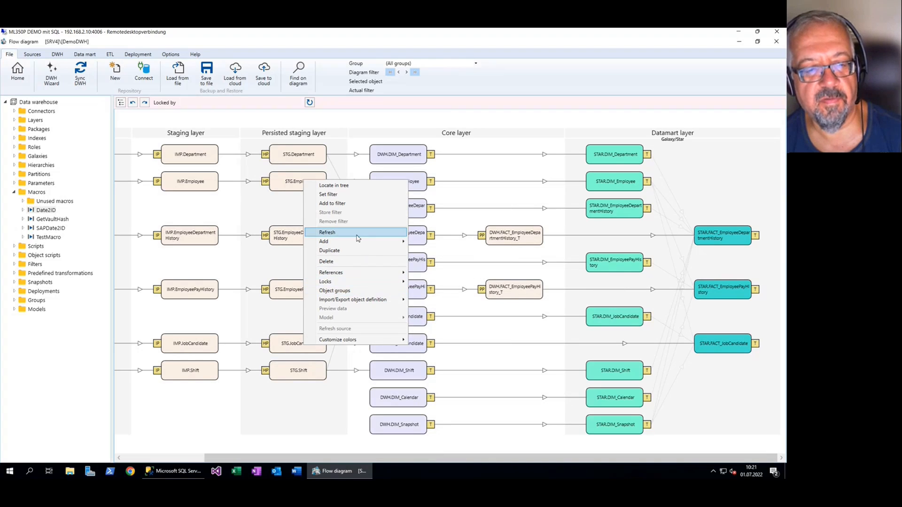
pyautogui.moveTo(365, 285)
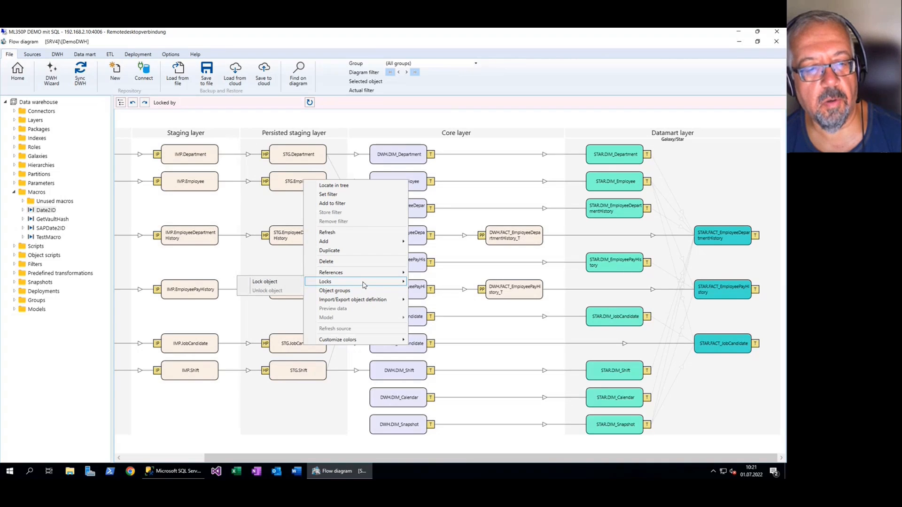
pyautogui.moveTo(369, 244)
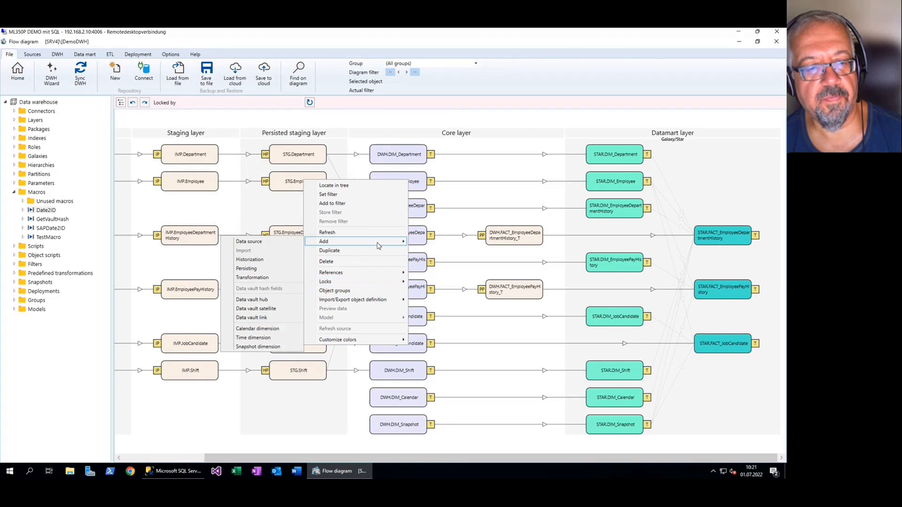
pyautogui.click(272, 275)
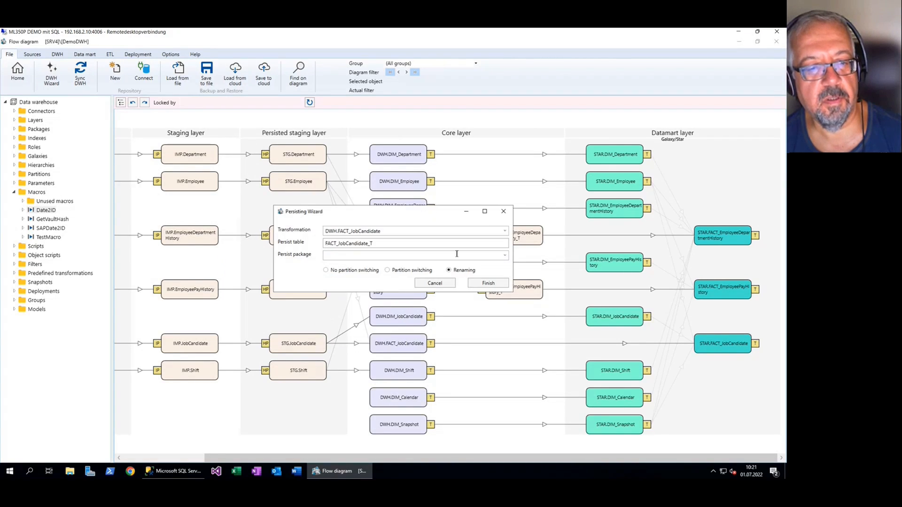
pyautogui.click(505, 255)
pyautogui.click(375, 265)
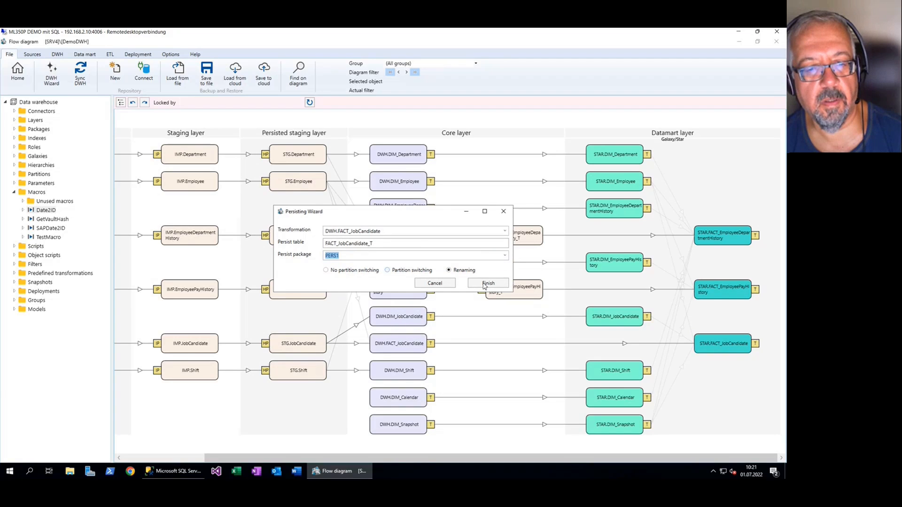
pyautogui.click(488, 283)
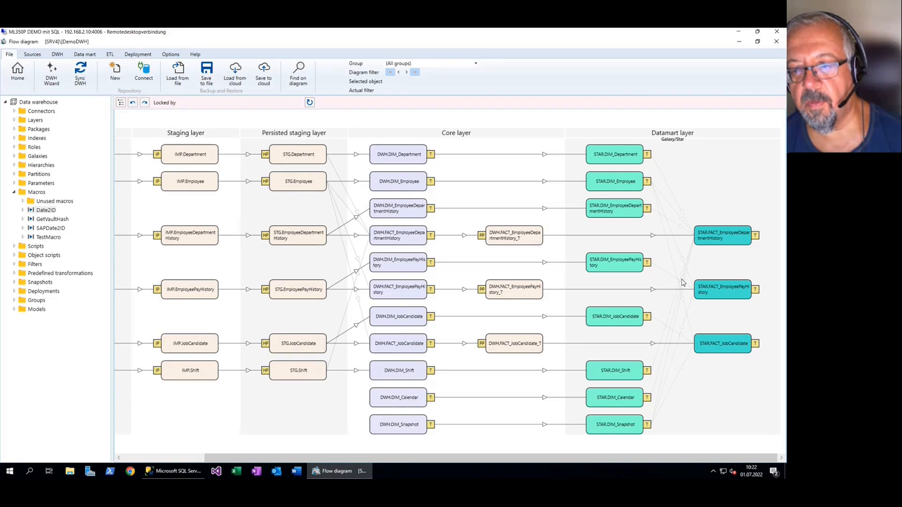
# Filter the flow diagram to STAR.FACT_EmployeeDepartmentHistory and its related objects, and select that fact in the datamart layer
pyautogui.rightClick(723, 239)
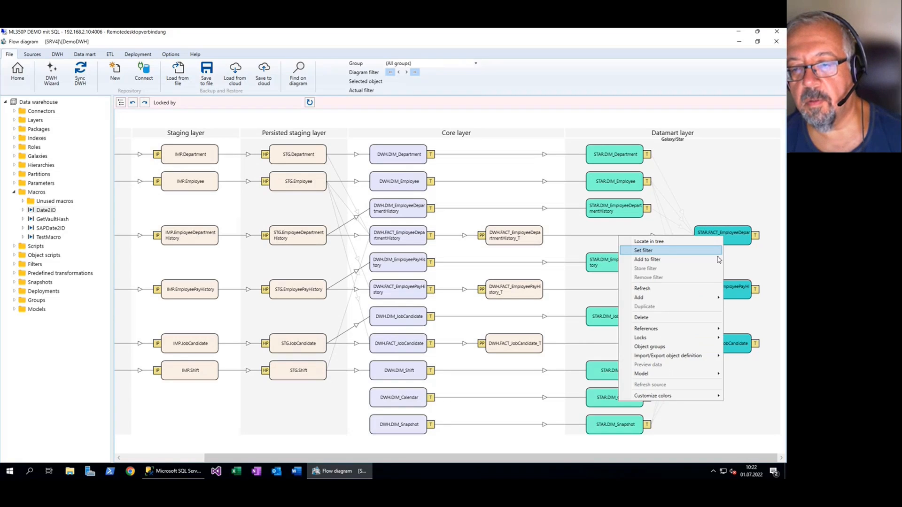
pyautogui.click(745, 211)
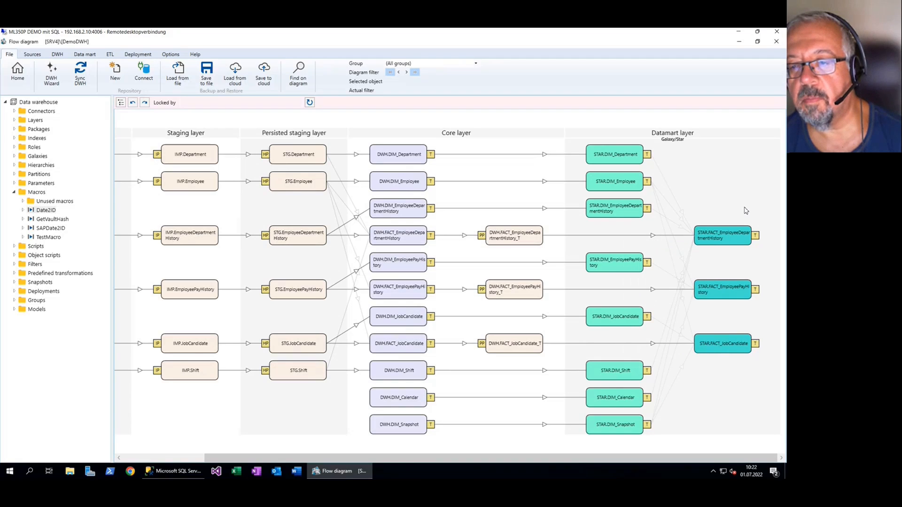
pyautogui.rightClick(728, 239)
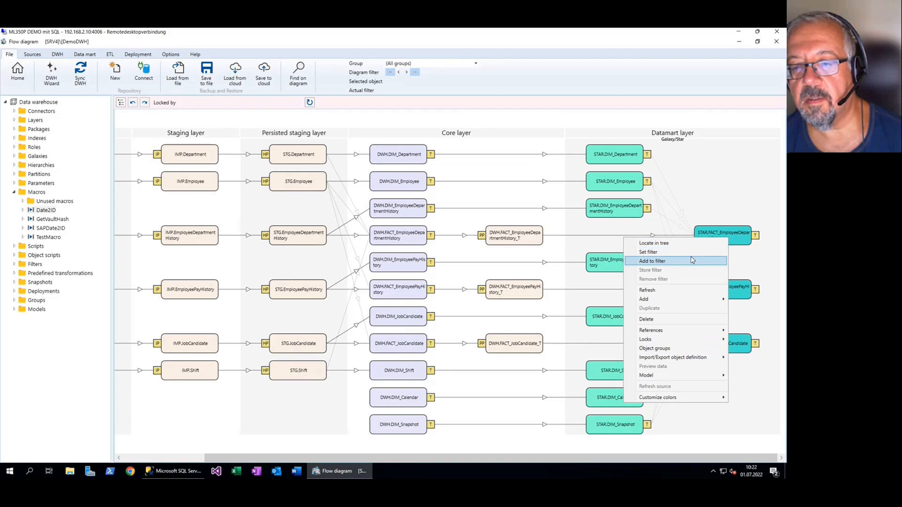
pyautogui.click(693, 260)
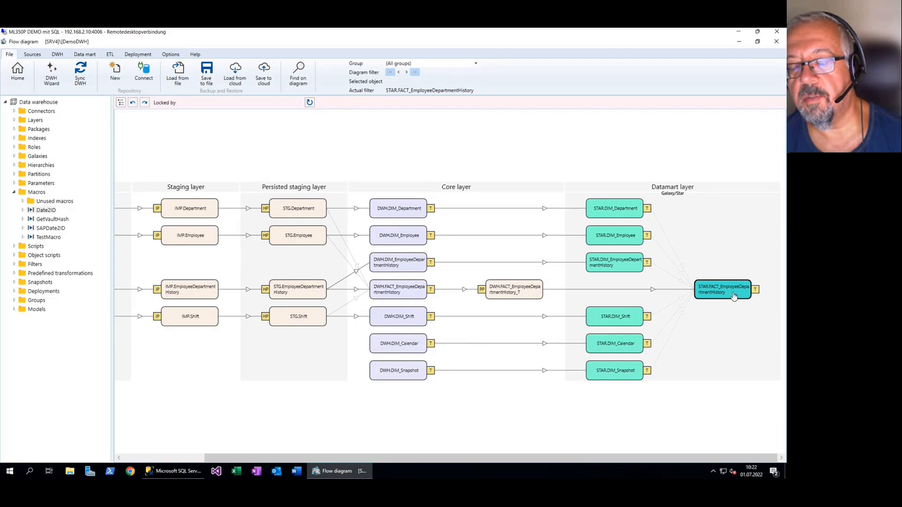
pyautogui.click(733, 295)
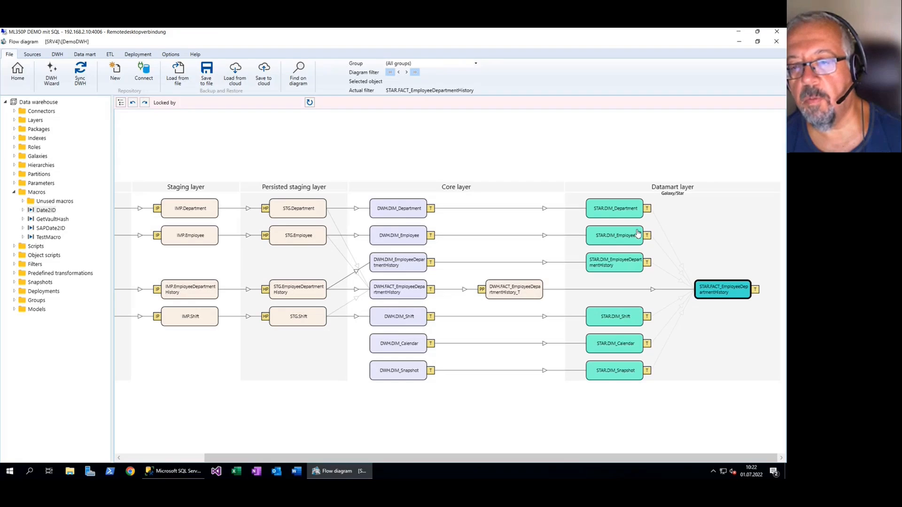
# Examine the selected columns and source table in the view code of STAR.FACT_EmployeeDepartmentHistory, and return to the flow diagram
pyautogui.doubleClick(727, 294)
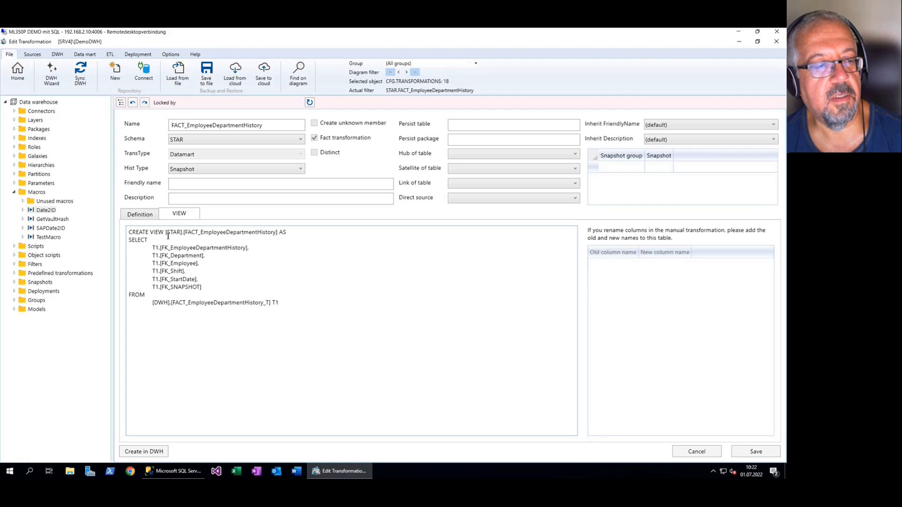
pyautogui.moveTo(157, 243); pyautogui.dragTo(210, 285)
pyautogui.moveTo(278, 303); pyautogui.dragTo(154, 299)
pyautogui.click(205, 290)
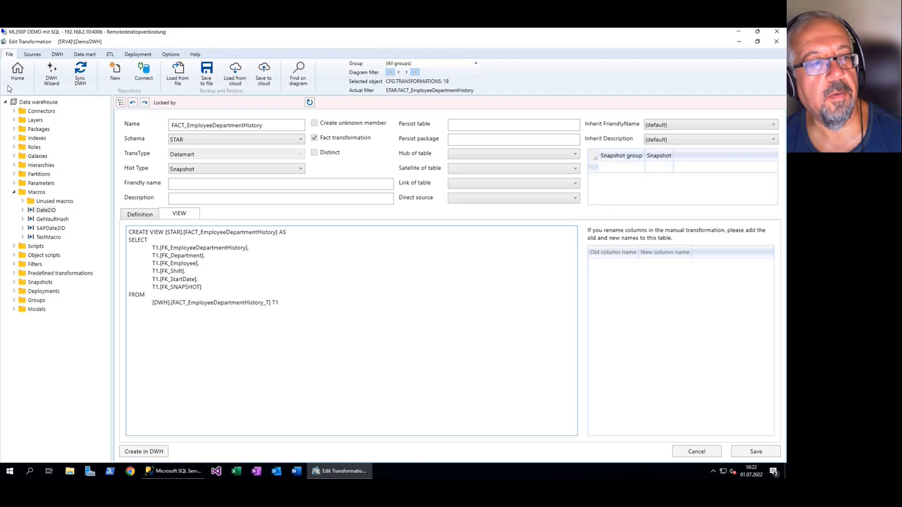
pyautogui.click(17, 75)
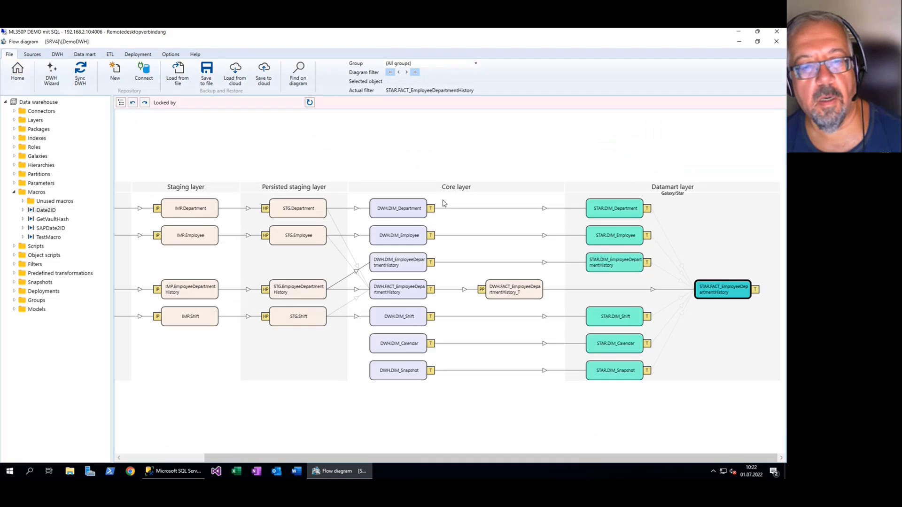
# Examine the columns and source in the view code of the STAR.DIM_Department transformation, and leave its editor
pyautogui.doubleClick(617, 213)
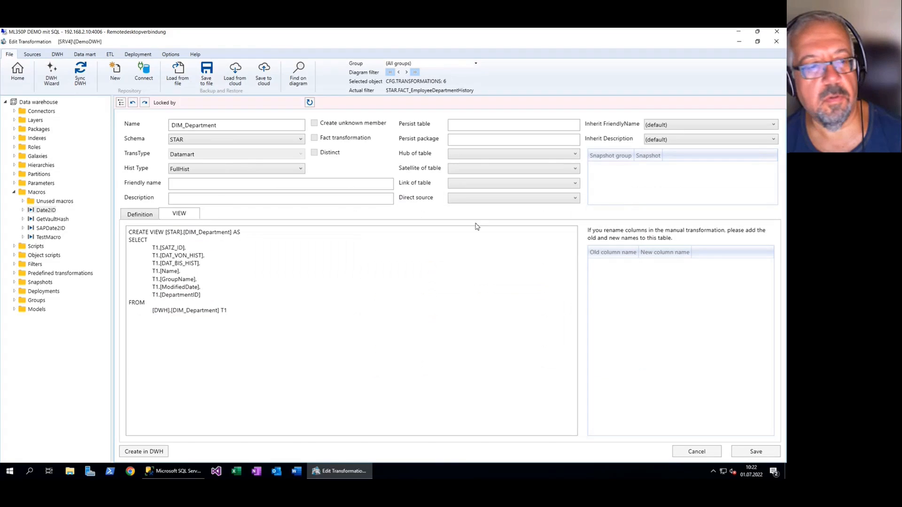
pyautogui.moveTo(246, 306); pyautogui.dragTo(182, 272)
pyautogui.click(18, 73)
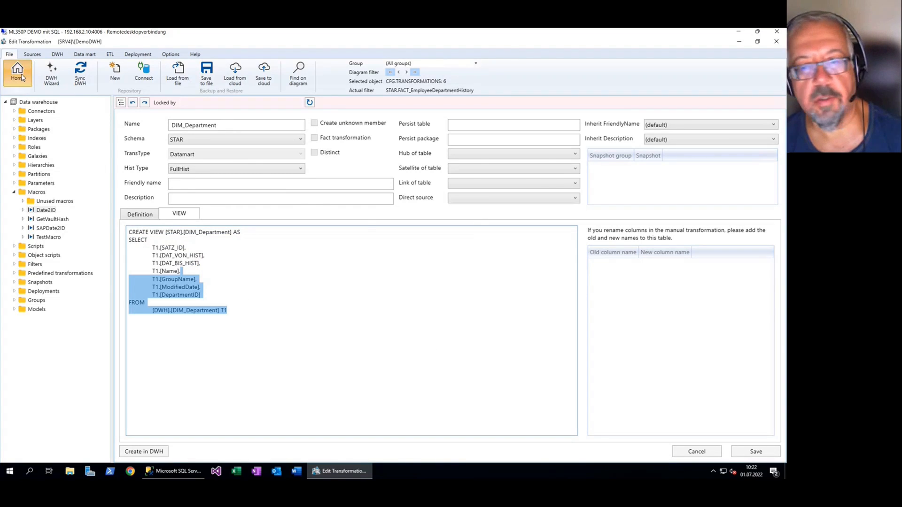
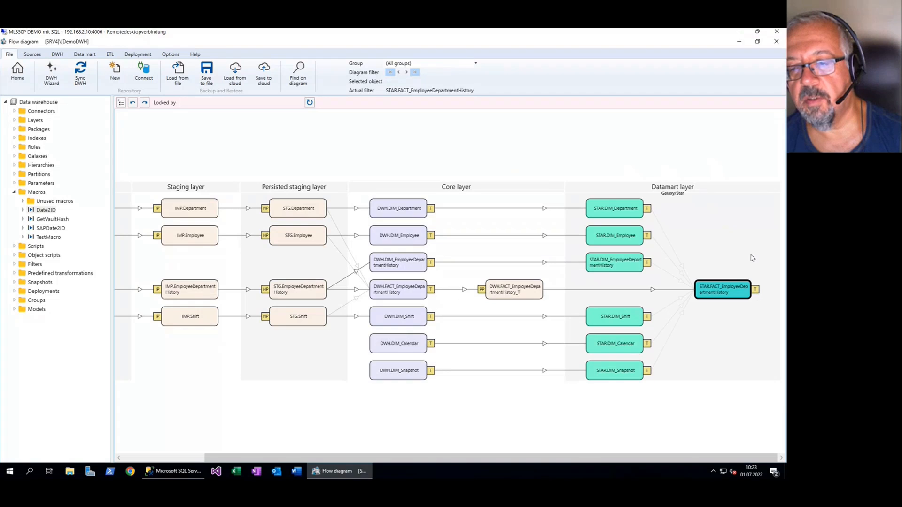
# Open the STAR.FACT_EmployeeDepartmentHistory table for editing and add a DistinctCount measure on FK_Department
pyautogui.click(757, 293)
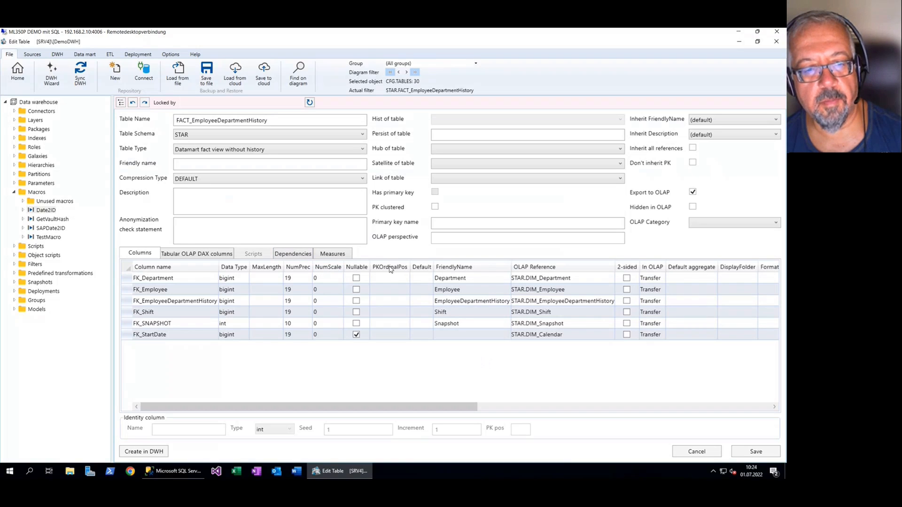
pyautogui.click(330, 255)
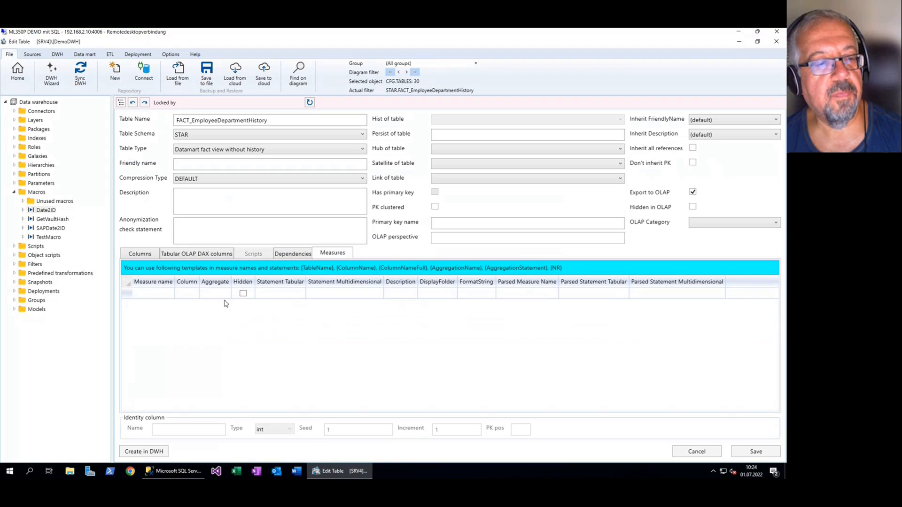
pyautogui.click(192, 294)
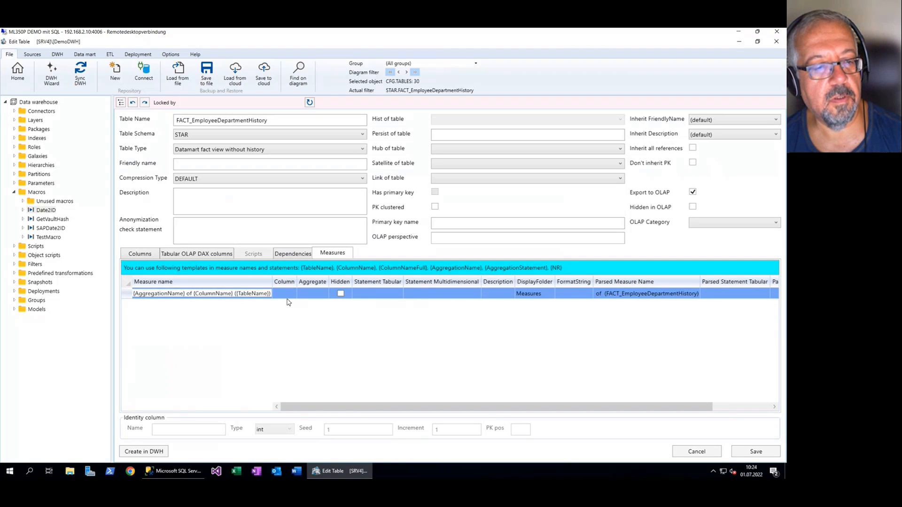
pyautogui.click(289, 301)
pyautogui.click(292, 302)
pyautogui.click(268, 313)
pyautogui.click(339, 294)
pyautogui.click(350, 293)
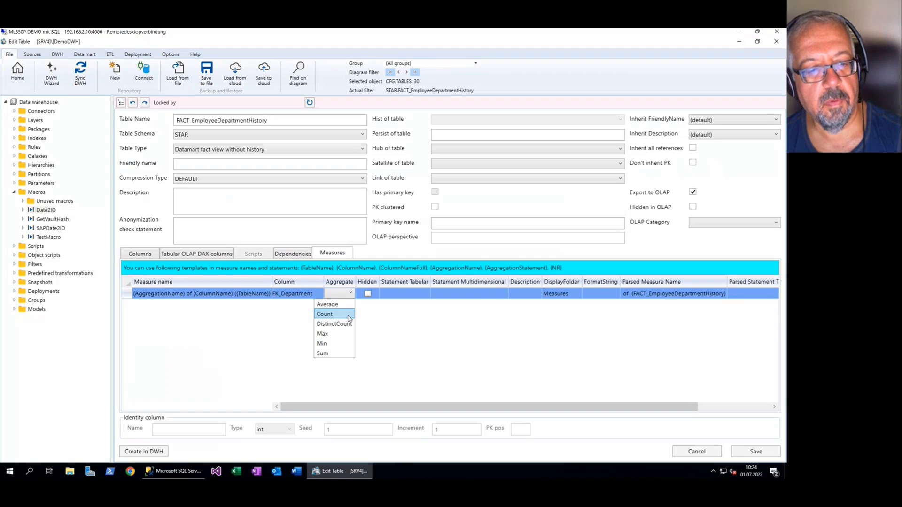
pyautogui.click(348, 323)
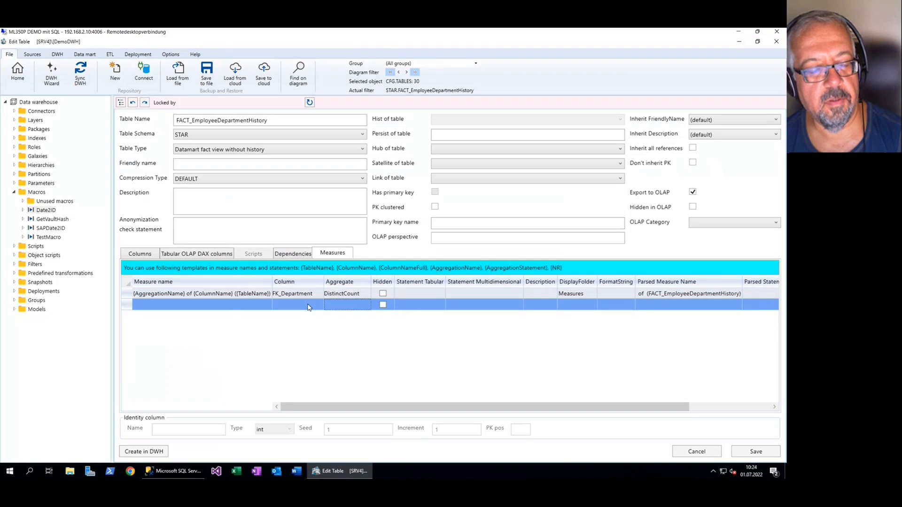
# Add a second measure to the fact table that applies DistinctCount to the FK_Employee column
pyautogui.click(310, 306)
pyautogui.click(314, 307)
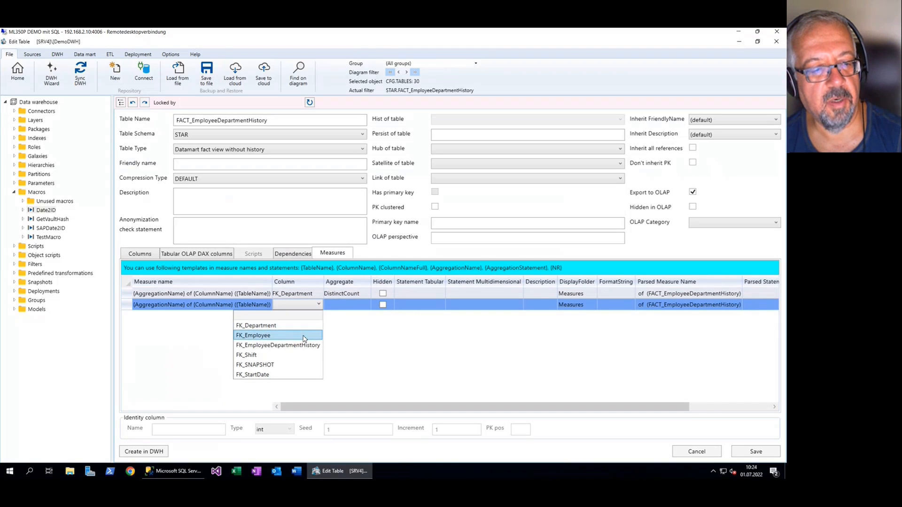
pyautogui.click(303, 336)
pyautogui.click(348, 304)
pyautogui.click(353, 337)
# Add a third measure applying DistinctCount to the FK_Shift column, and save the fact table
pyautogui.click(332, 317)
pyautogui.click(319, 316)
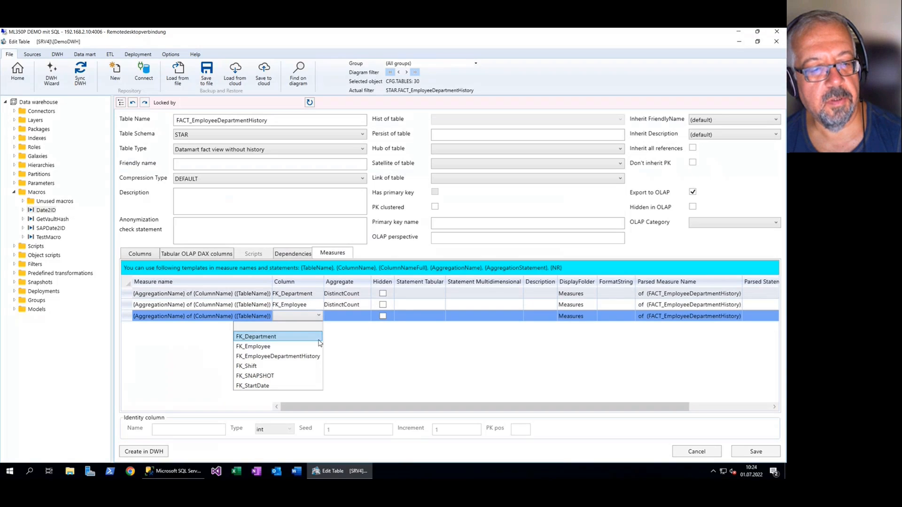
pyautogui.click(306, 366)
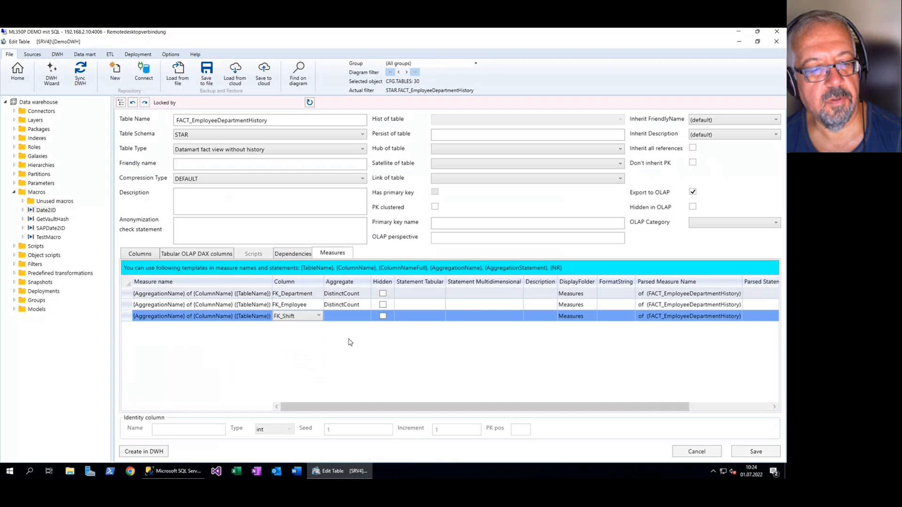
pyautogui.click(357, 320)
pyautogui.click(357, 319)
pyautogui.click(344, 346)
pyautogui.click(758, 452)
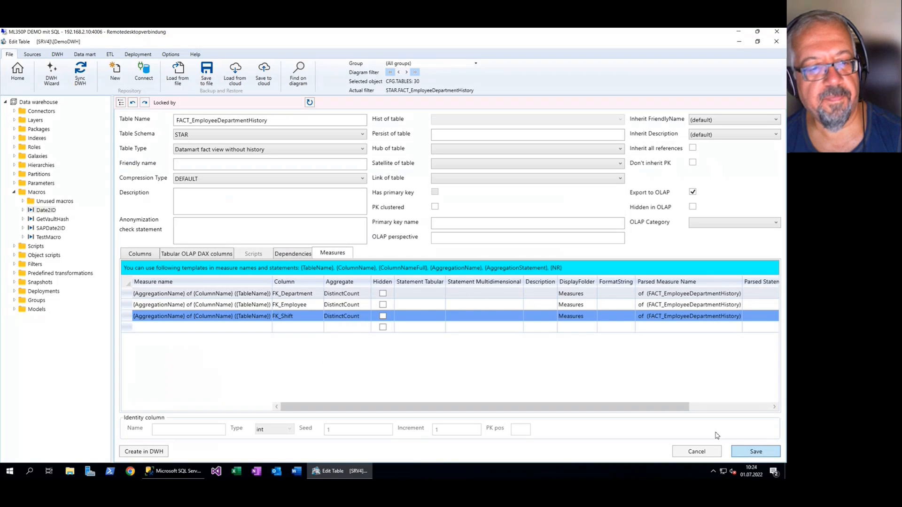
# Examine the aggregation and column placeholders in the FK_Department measure's name and compare them with the parsed measure name
pyautogui.click(190, 294)
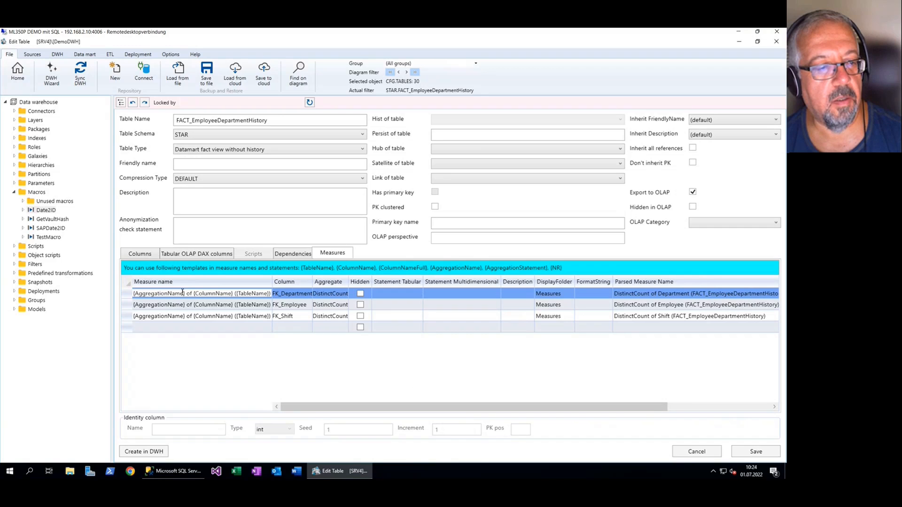
pyautogui.doubleClick(180, 294)
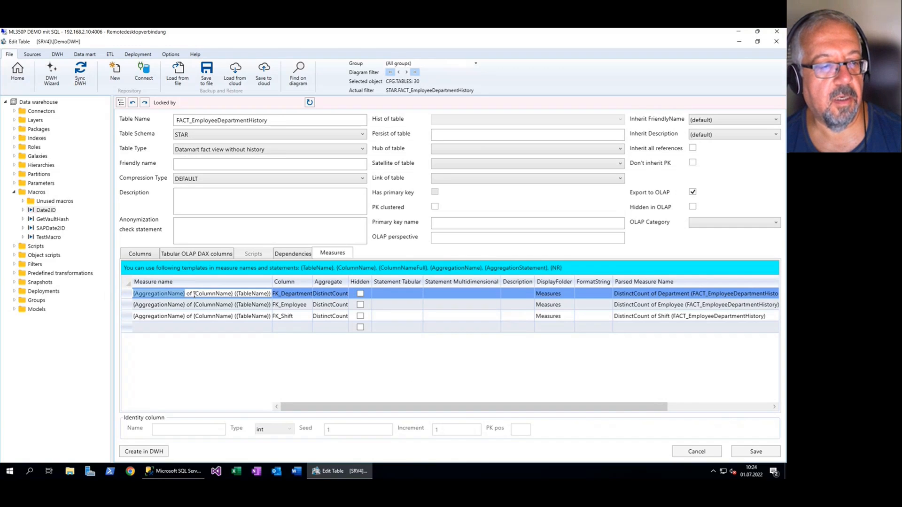
pyautogui.moveTo(194, 295); pyautogui.dragTo(229, 297)
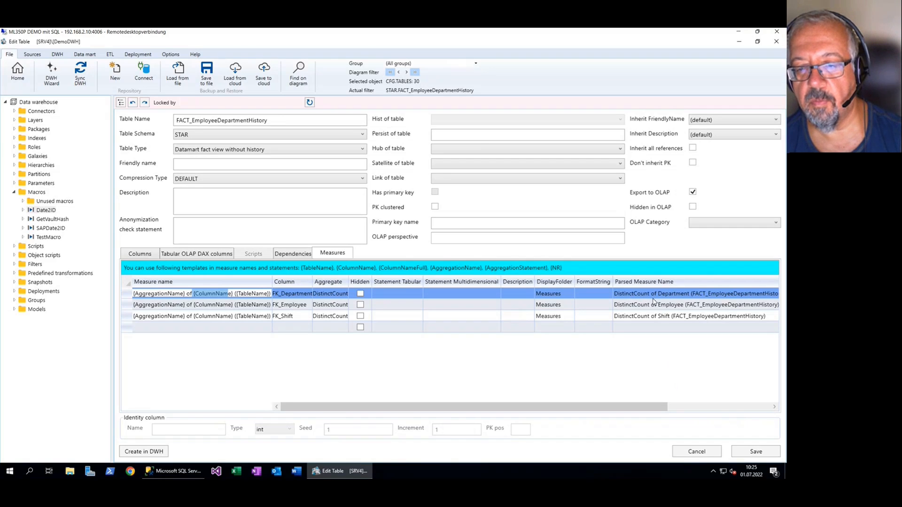
pyautogui.moveTo(656, 407); pyautogui.dragTo(323, 325)
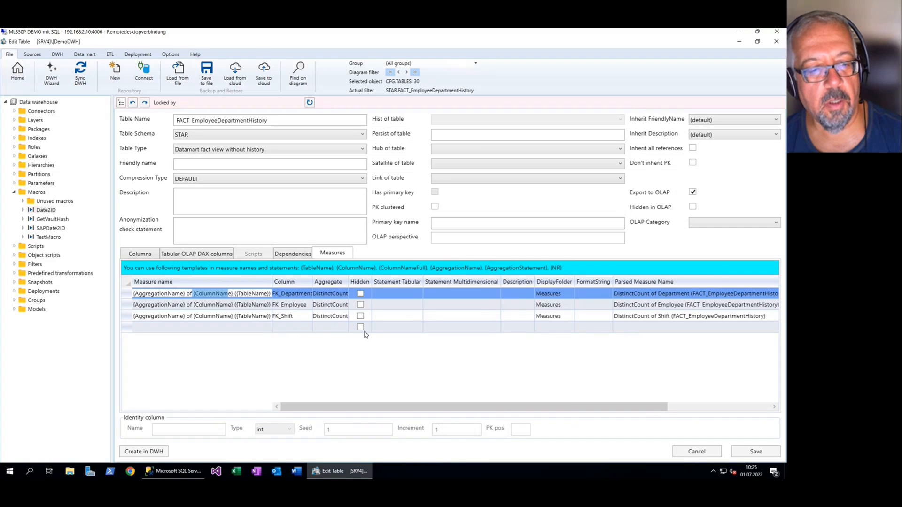
# Add a fourth measure with the tabular statement ROWNUMBER('FACT_EmployeeDepartmentHistory'), copying the fact's name from its table name
pyautogui.click(410, 327)
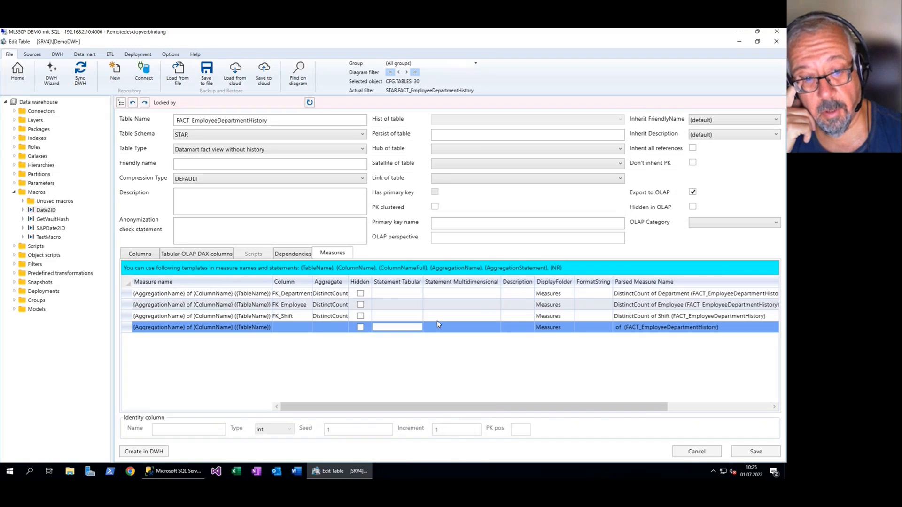
pyautogui.write('DISTINC')
pyautogui.hotkey('ctrl', 'a')
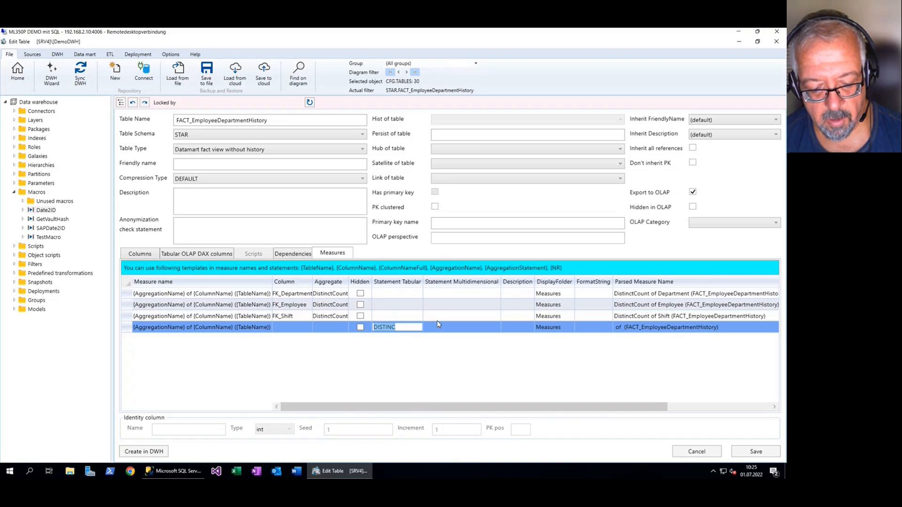
pyautogui.write('ROWNU')
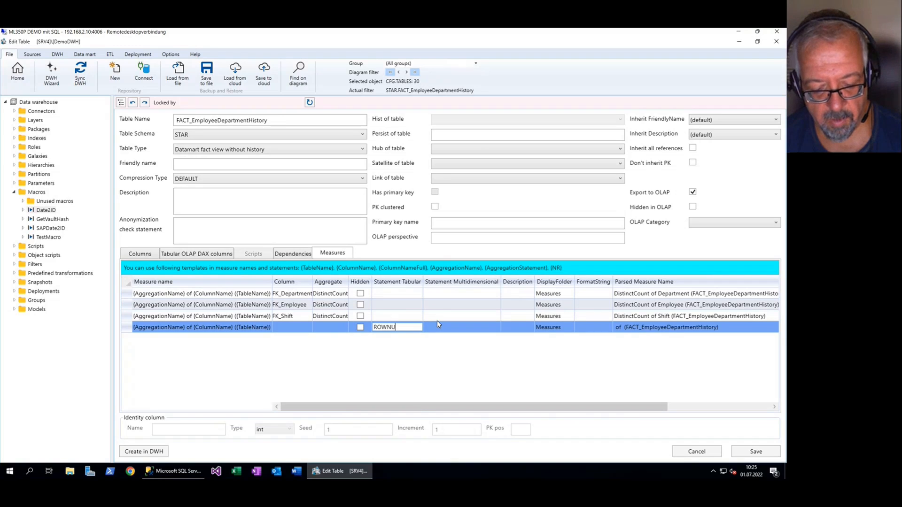
pyautogui.write('MBER')
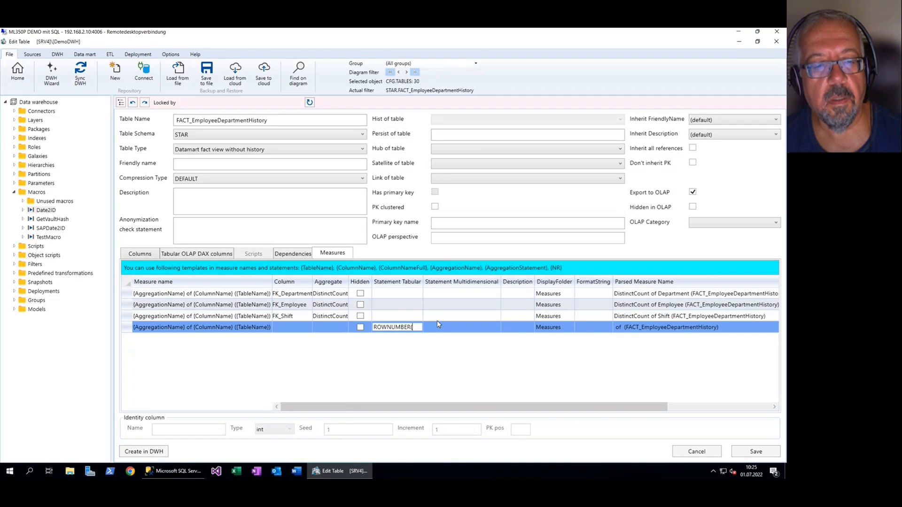
pyautogui.write('()')
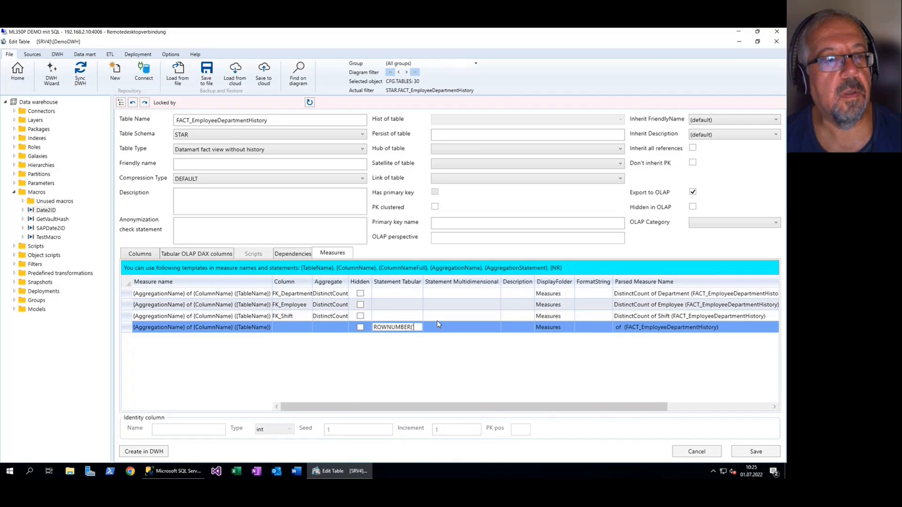
pyautogui.click(273, 125)
pyautogui.hotkey('ctrl', 'c')
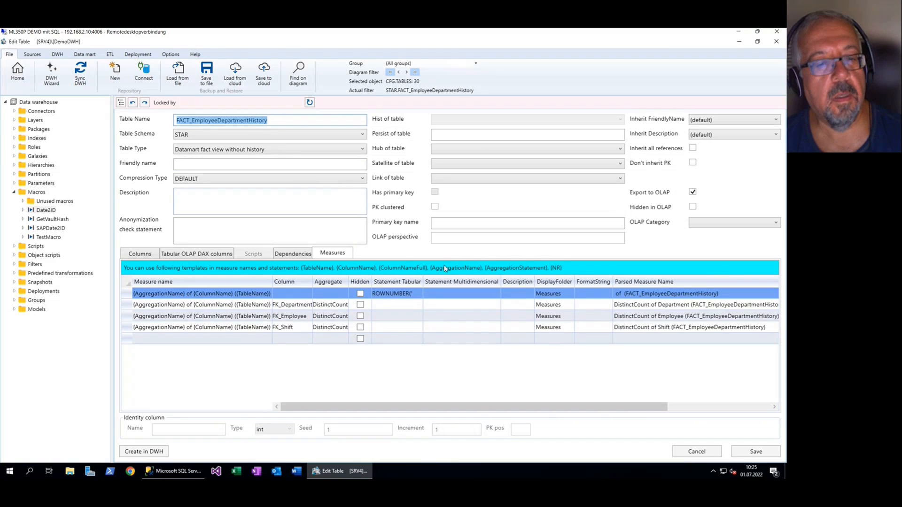
pyautogui.click(421, 294)
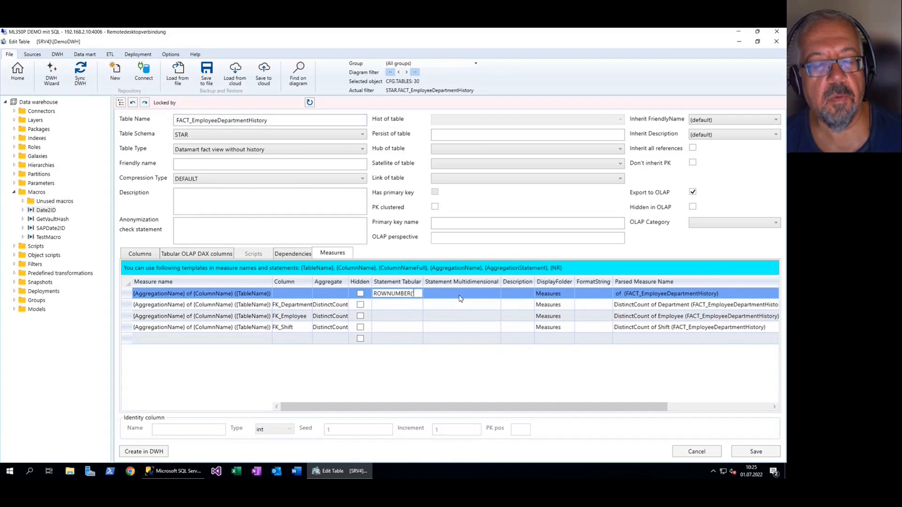
pyautogui.hotkey('ctrl', 'v')
pyautogui.write("'")
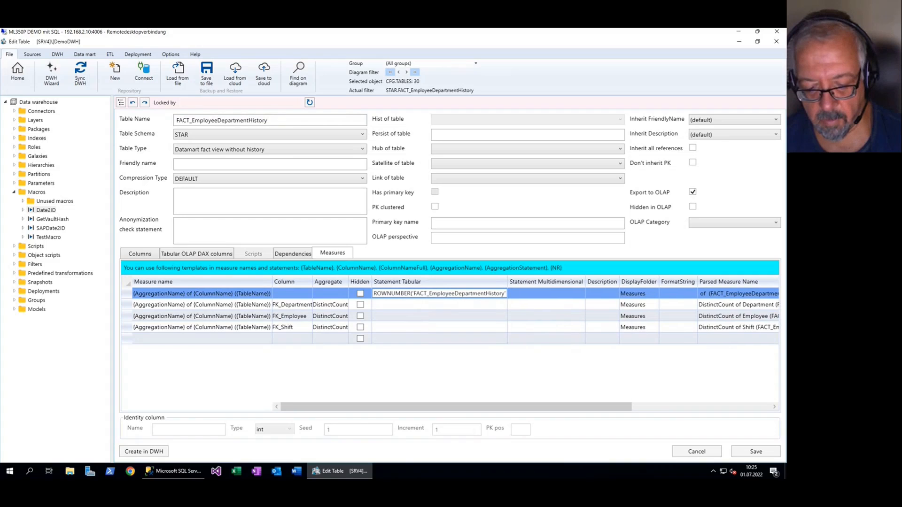
# Replace the aggregation and column placeholders in the fourth measure's name with CountRows, keeping the table name placeholder, and save
pyautogui.click(259, 294)
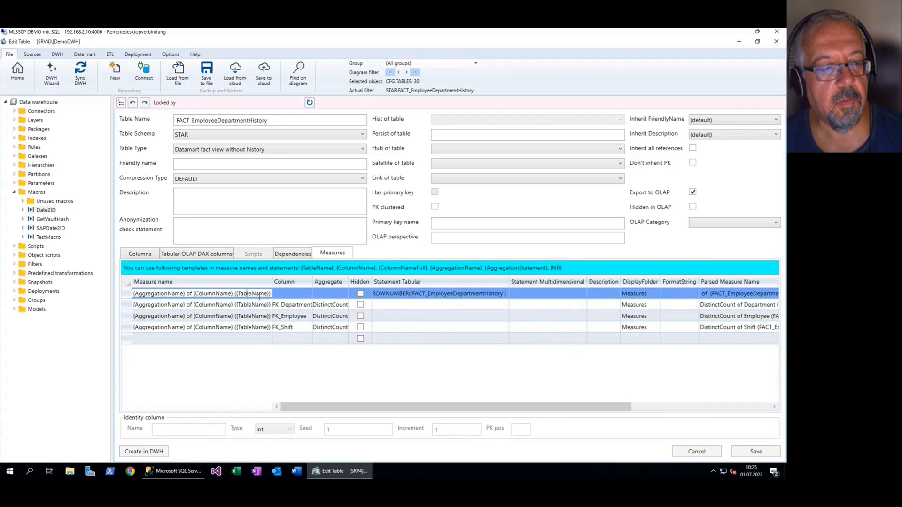
pyautogui.hotkey('ctrl', 'a')
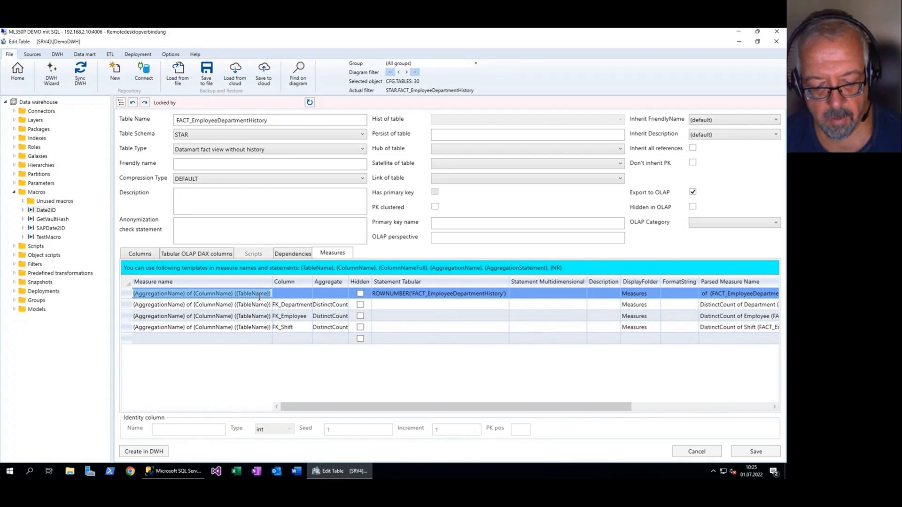
pyautogui.press('Home')
pyautogui.hotkey('ctrl', 'shift', 'Right')
pyautogui.hotkey('ctrl', 'shift', 'Right')
pyautogui.hotkey('ctrl', 'shift', 'Right')
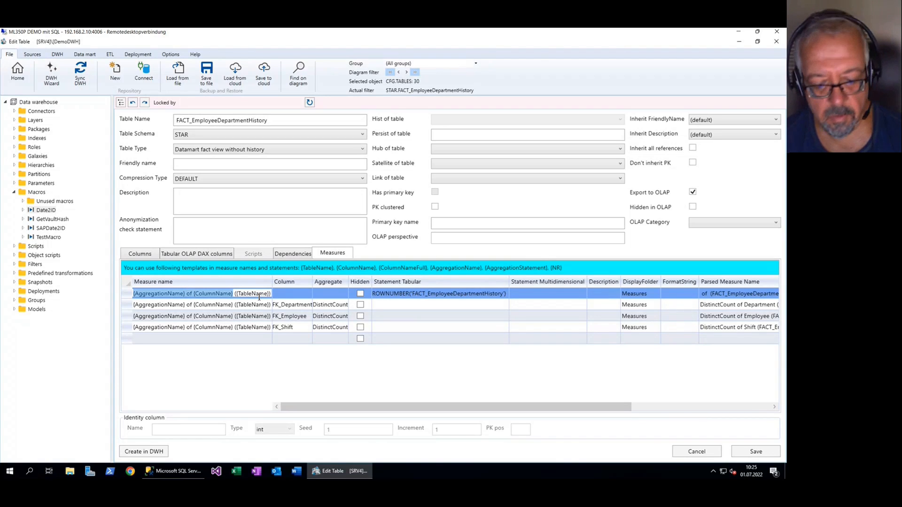
pyautogui.write('CountRows')
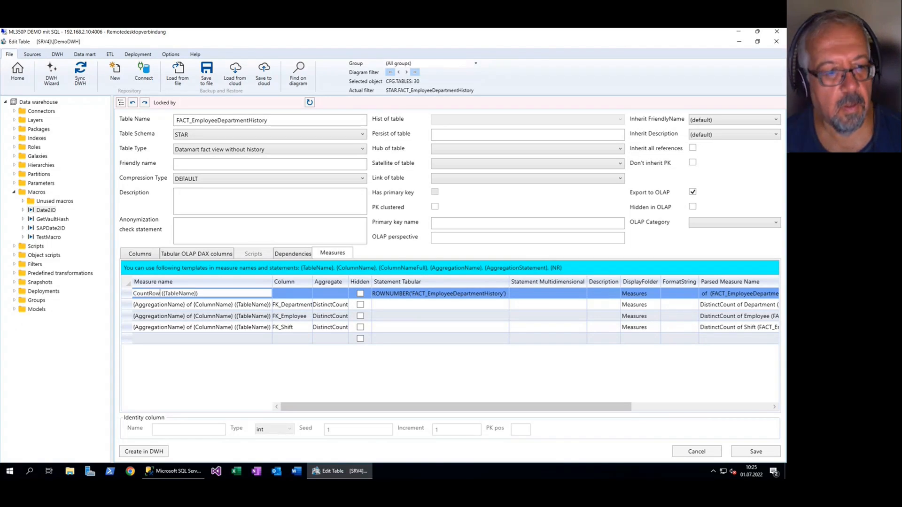
pyautogui.click(754, 451)
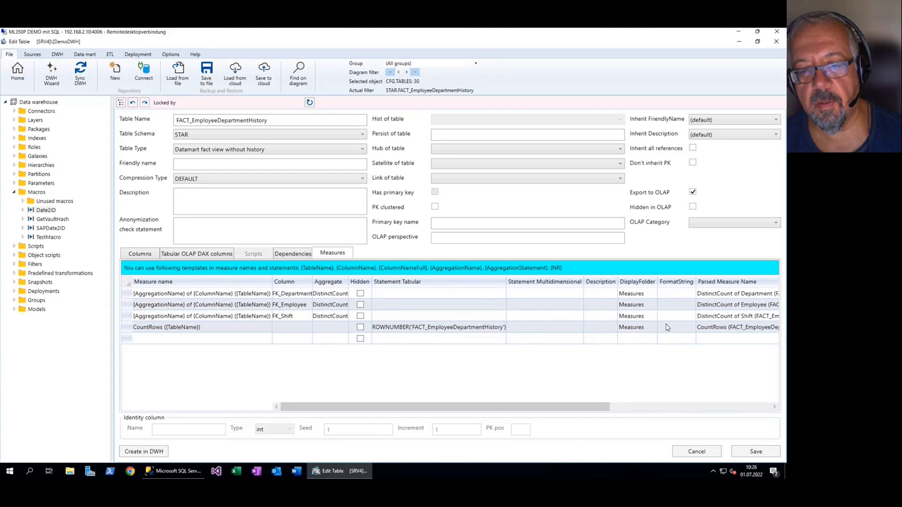
# Change the function in the CountRows measure's tabular statement to ROWCOUNT and save the fact table
pyautogui.click(387, 329)
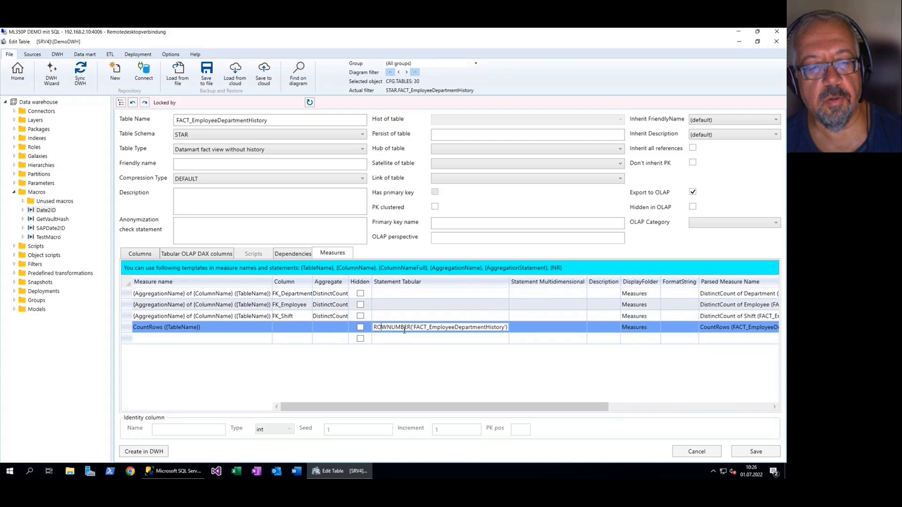
pyautogui.hotkey('shift', 'Right')
pyautogui.hotkey('shift', 'Right')
pyautogui.hotkey('shift', 'Right')
pyautogui.hotkey('shift', 'Right')
pyautogui.hotkey('shift', 'Right')
pyautogui.hotkey('shift', 'Right')
pyautogui.write('COUNT')
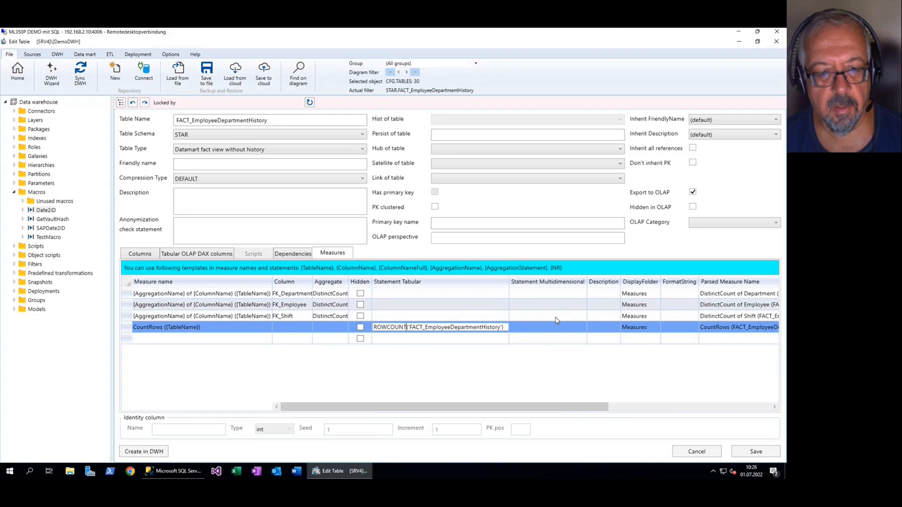
pyautogui.click(770, 452)
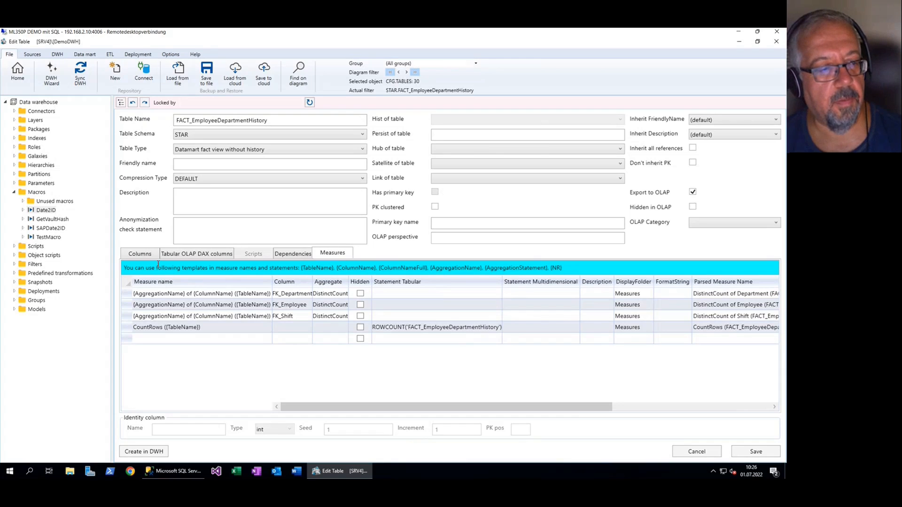
# Return to the flow diagram, remove its object filter, and synchronize the data warehouse
pyautogui.click(17, 72)
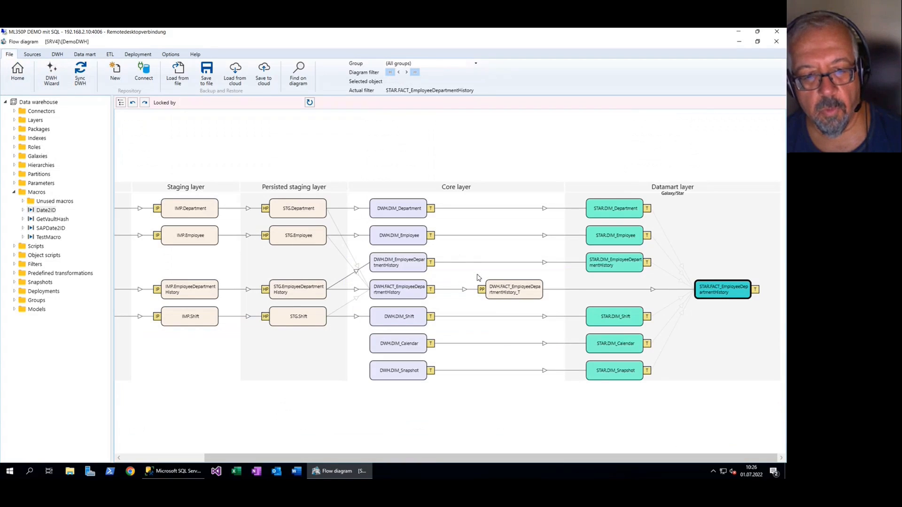
pyautogui.rightClick(509, 250)
pyautogui.click(495, 279)
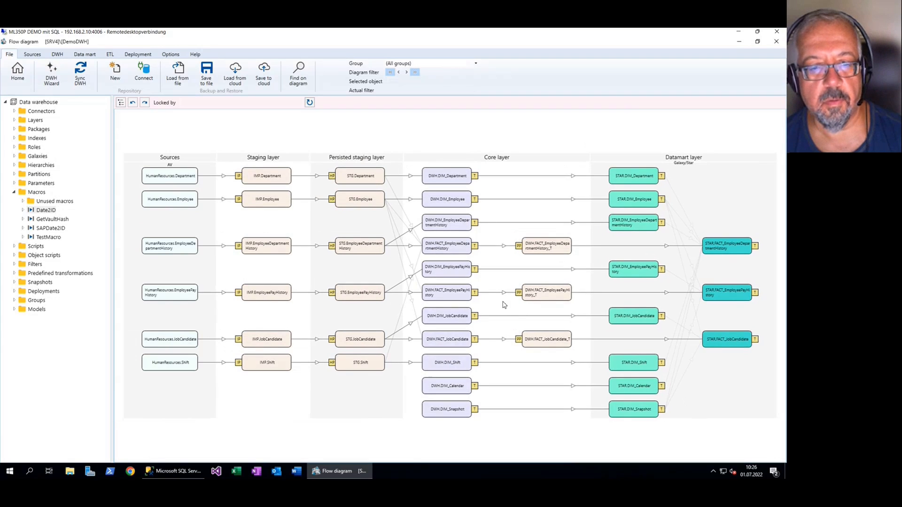
pyautogui.click(80, 76)
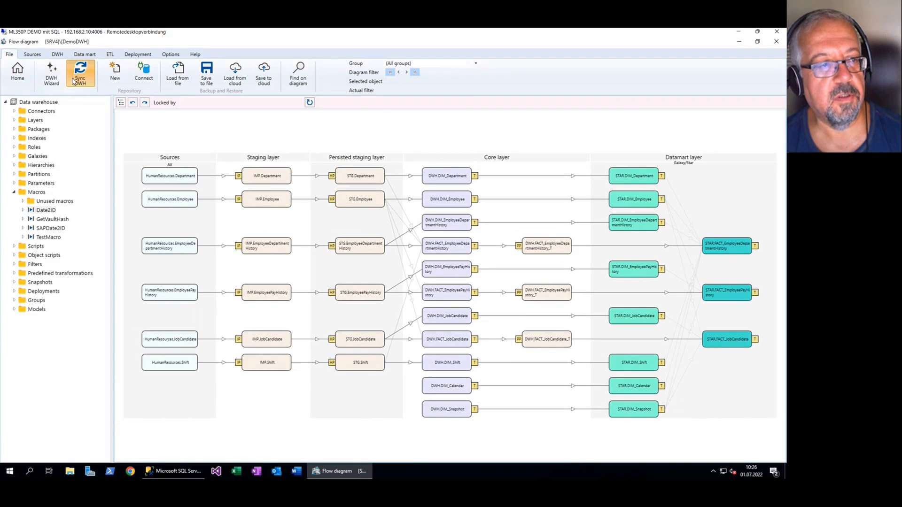
pyautogui.click(510, 328)
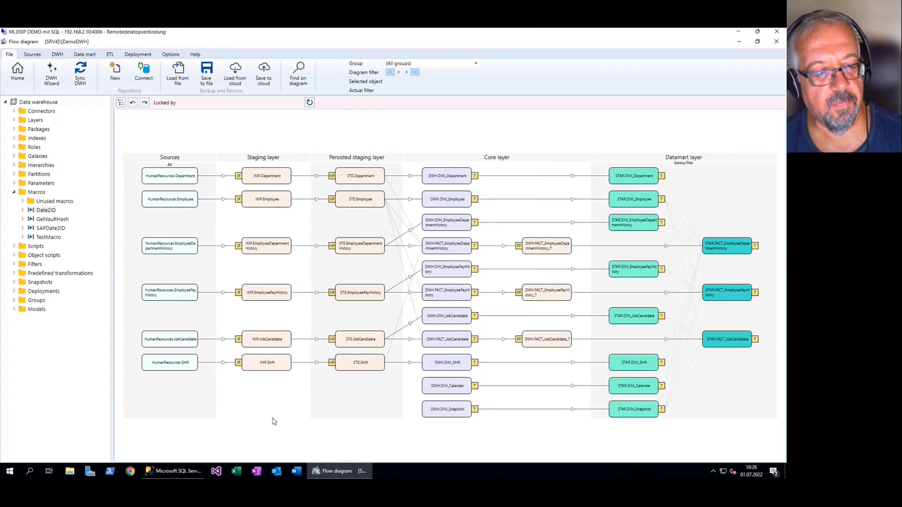
# Switch to SQL Server Management Studio, refresh the server's databases, and expand dwh_DemoDWH to examine its contents
pyautogui.click(179, 471)
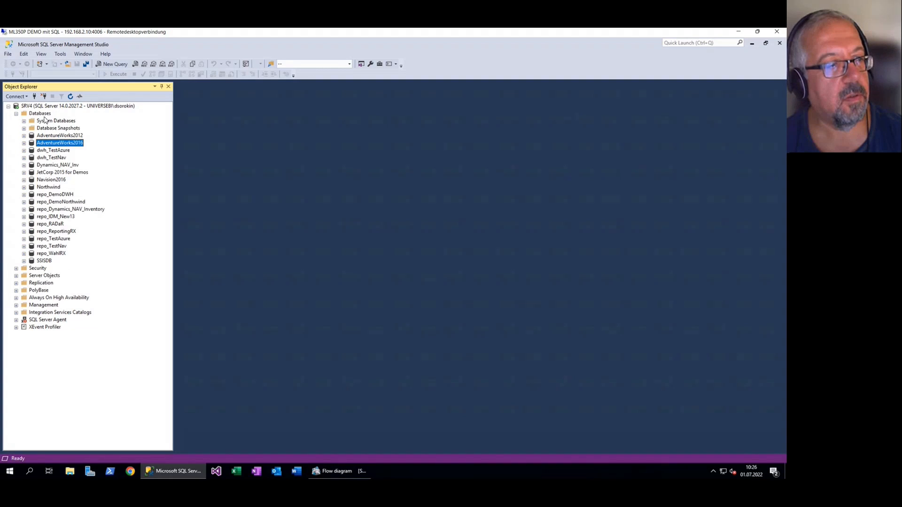
pyautogui.rightClick(43, 114)
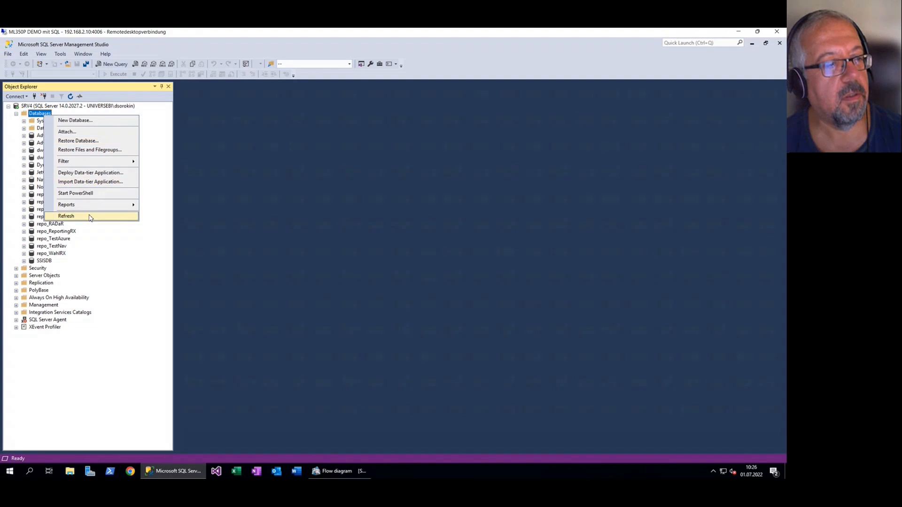
pyautogui.click(92, 216)
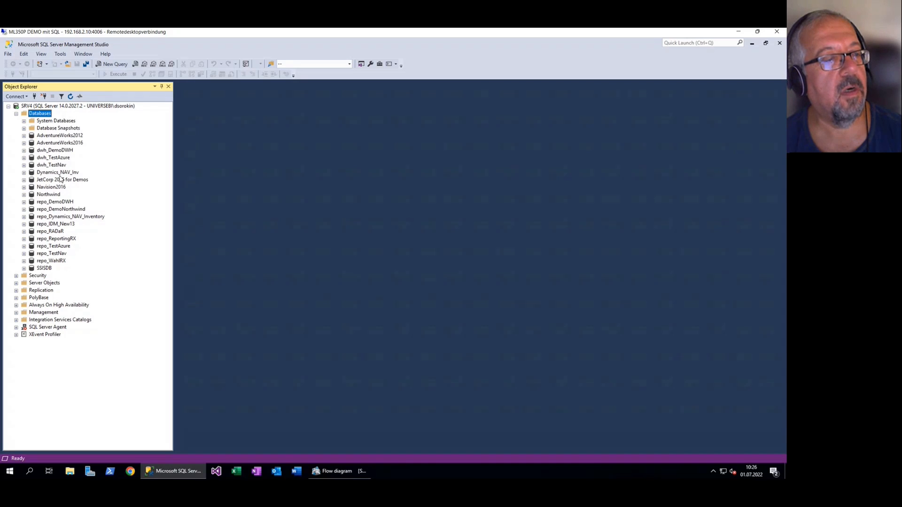
pyautogui.click(53, 151)
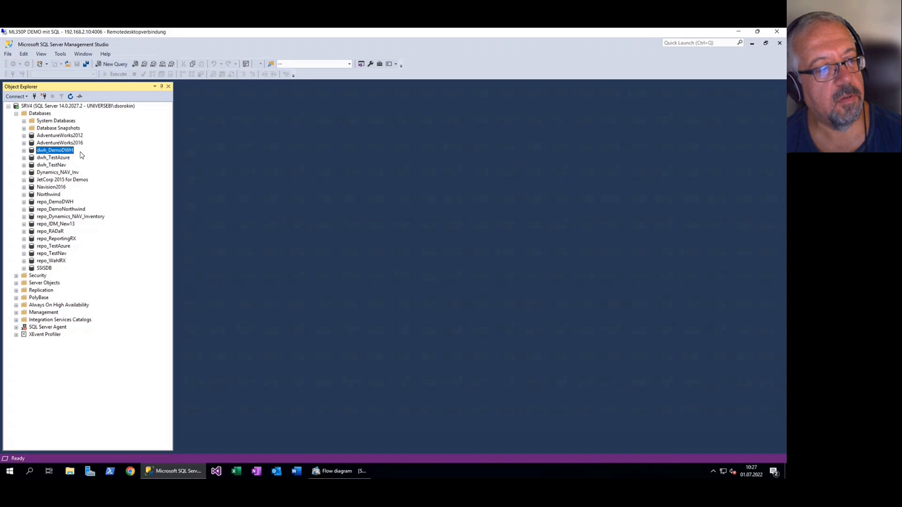
pyautogui.click(23, 150)
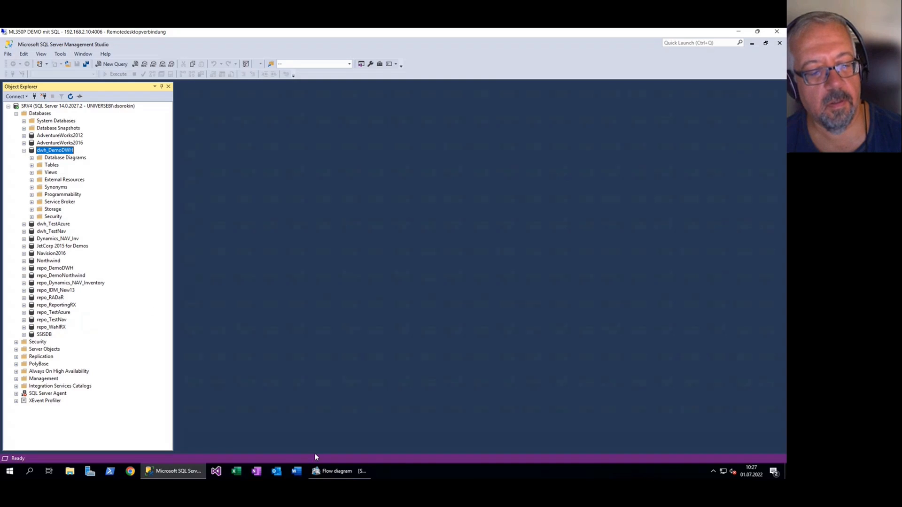
# Return to the flow diagram, open the core-layer FACT_EmployeeDepartmentHistory transformation, and try to save an unnamed new column with the statement weoweoi
pyautogui.click(329, 472)
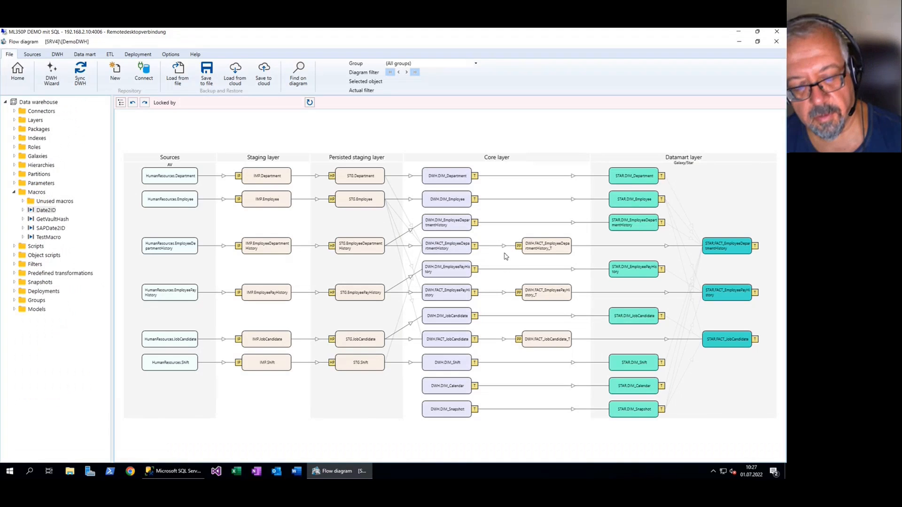
pyautogui.click(543, 254)
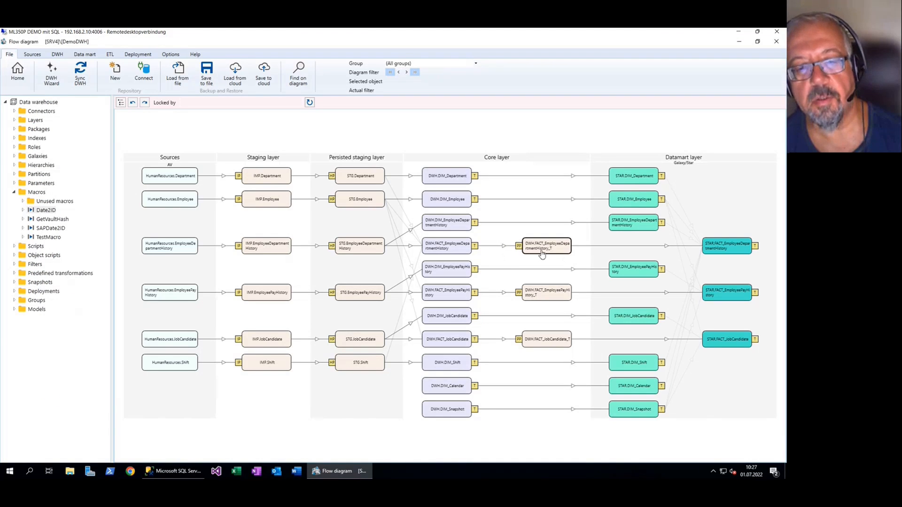
pyautogui.doubleClick(451, 250)
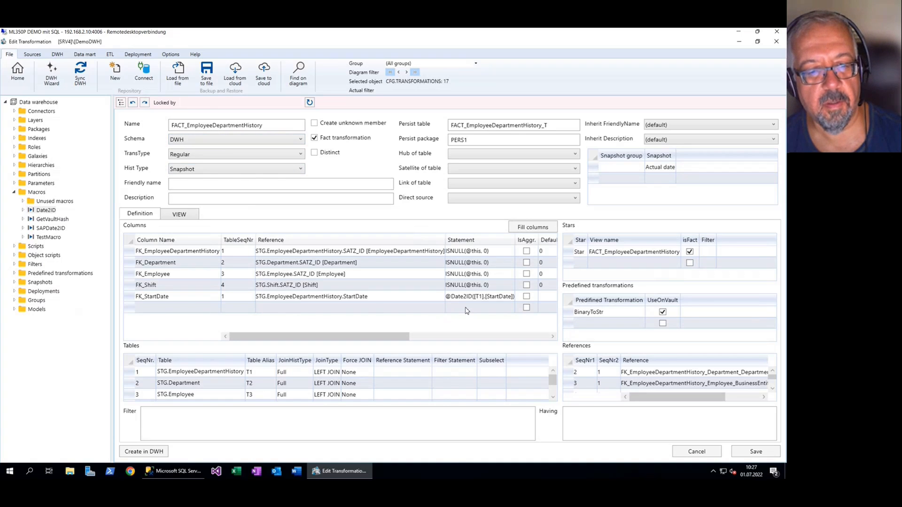
pyautogui.click(491, 308)
pyautogui.write('weoweoi')
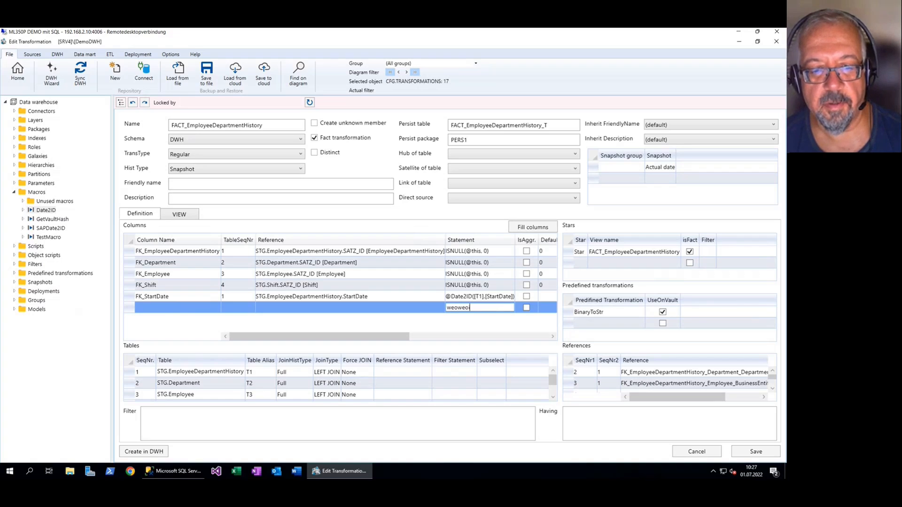
pyautogui.click(755, 449)
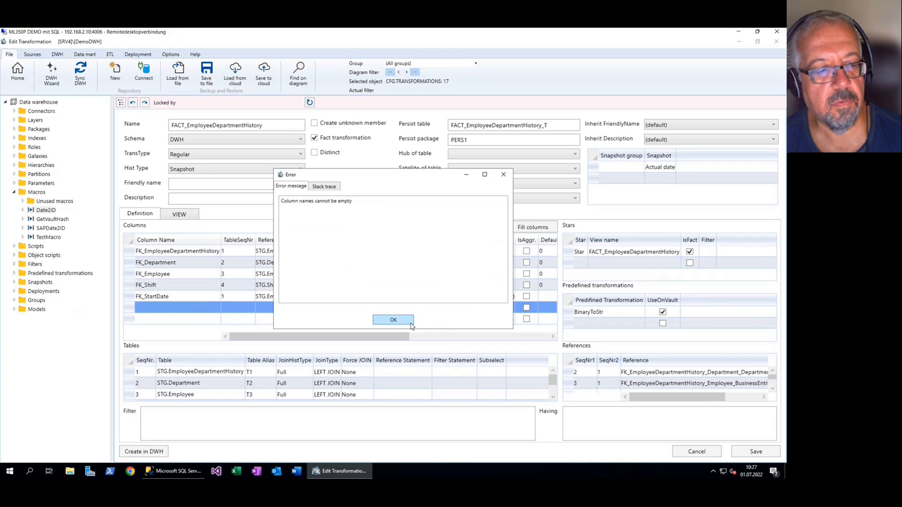
# Name the new column test and save the transformation
pyautogui.click(395, 320)
pyautogui.click(200, 306)
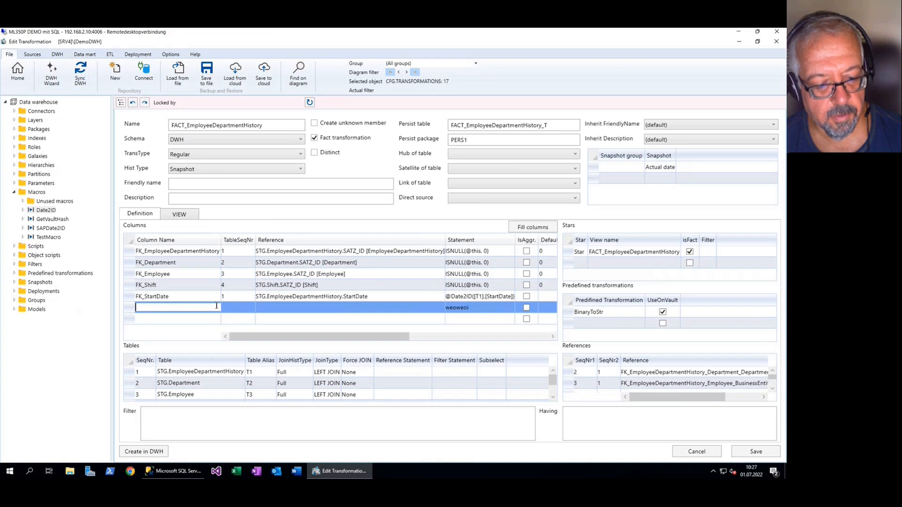
pyautogui.write('test')
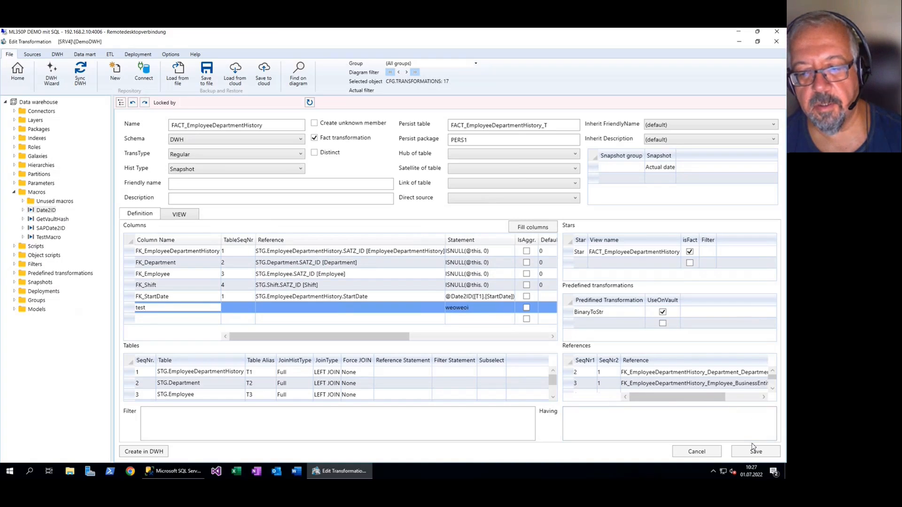
pyautogui.click(754, 452)
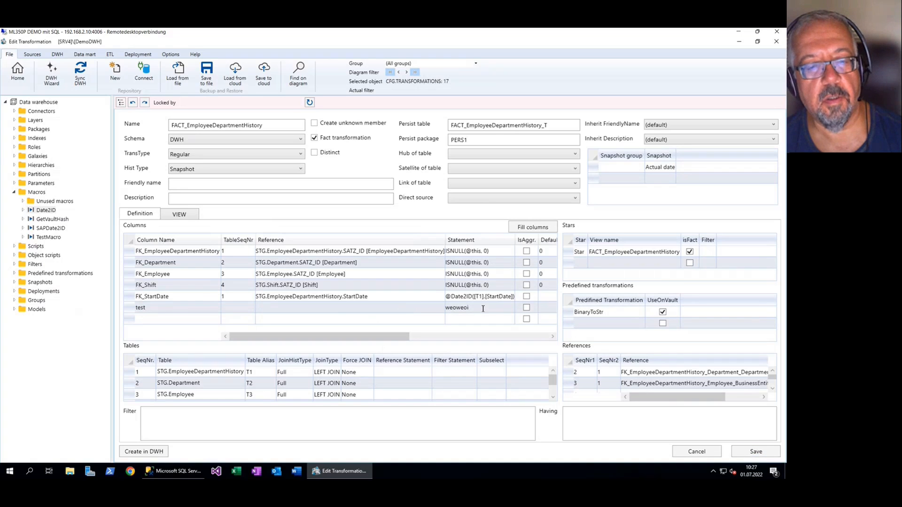
pyautogui.click(497, 308)
pyautogui.press('Escape')
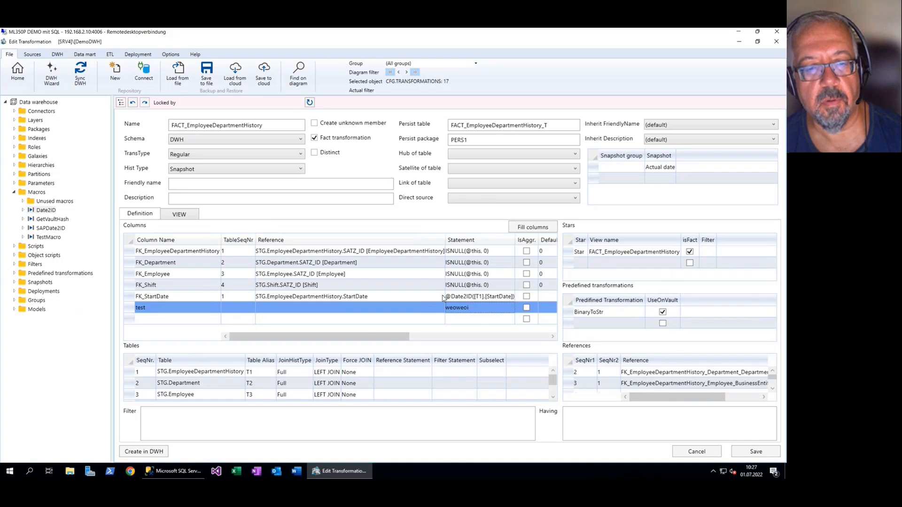
# Examine the test column's line in the transformation's generated view code, and return to the definition
pyautogui.click(188, 220)
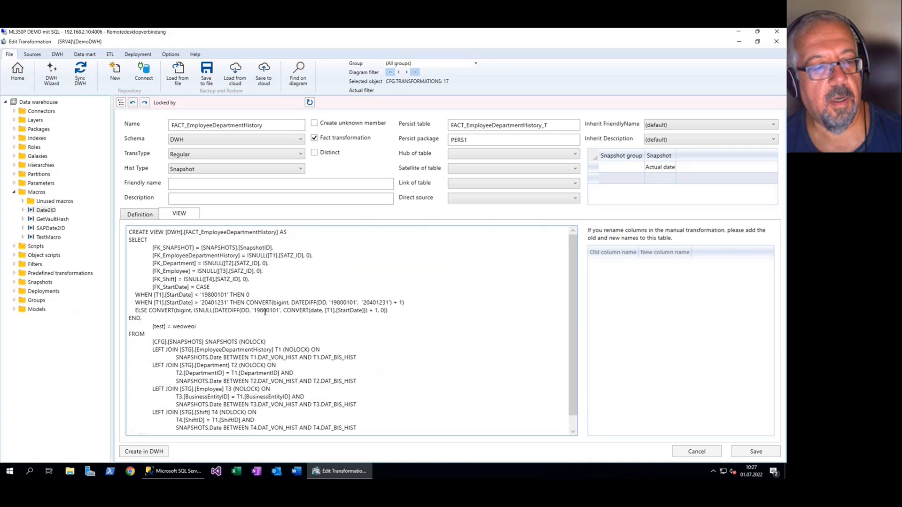
pyautogui.moveTo(193, 329); pyautogui.dragTo(144, 325)
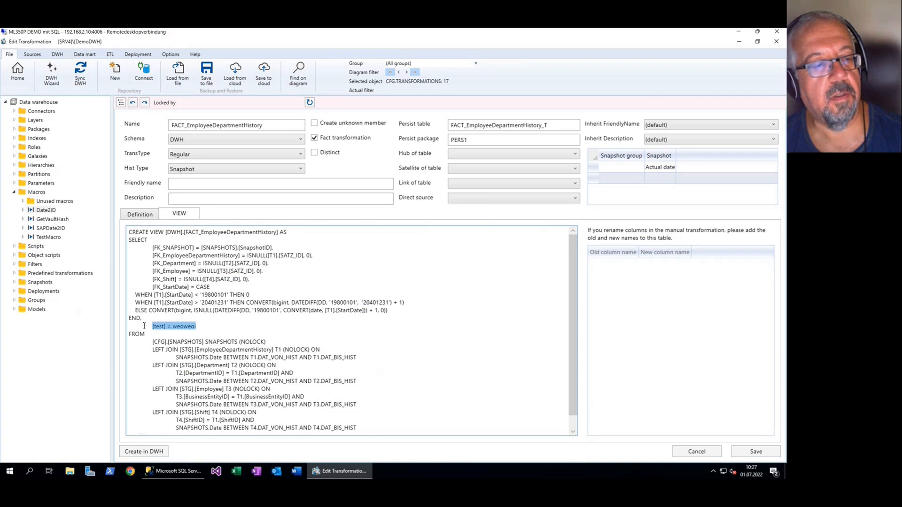
pyautogui.click(137, 216)
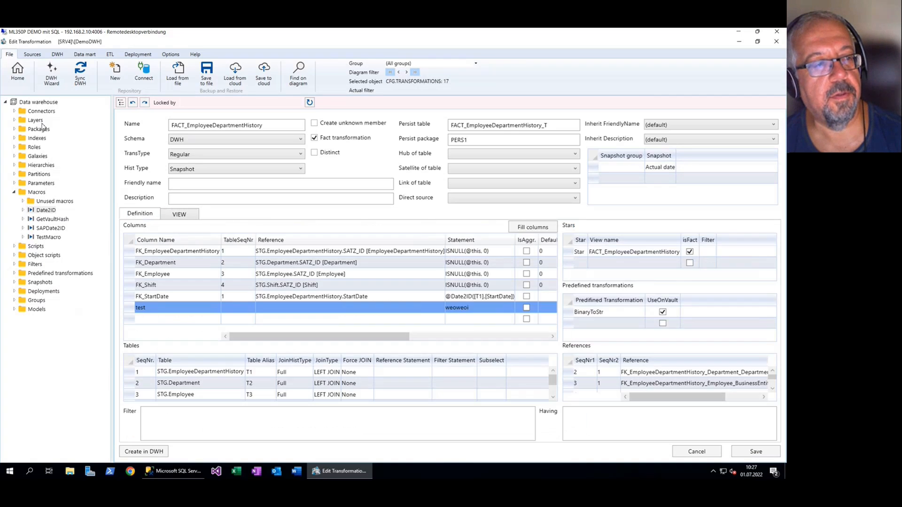
# Return to the flow diagram, saving the transformation changes, and synchronize the data warehouse with the faulty test column
pyautogui.click(22, 80)
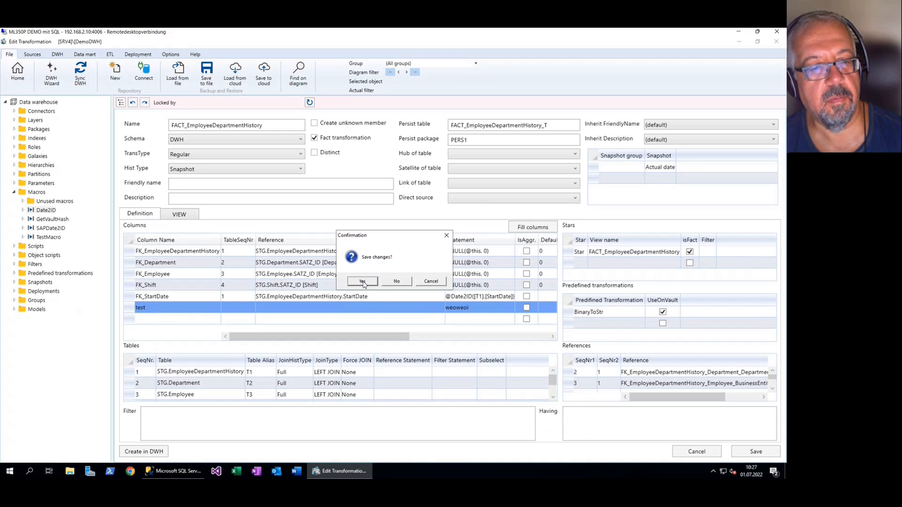
pyautogui.click(362, 281)
pyautogui.click(80, 76)
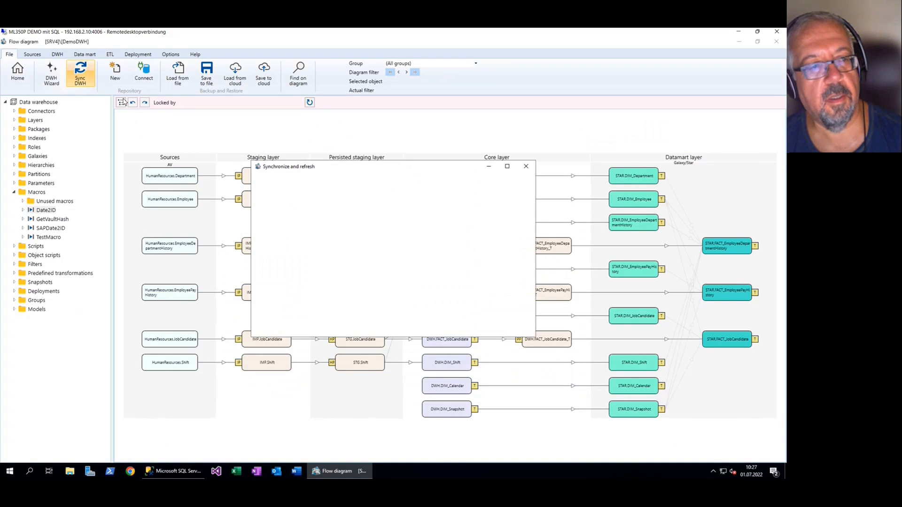
pyautogui.click(529, 330)
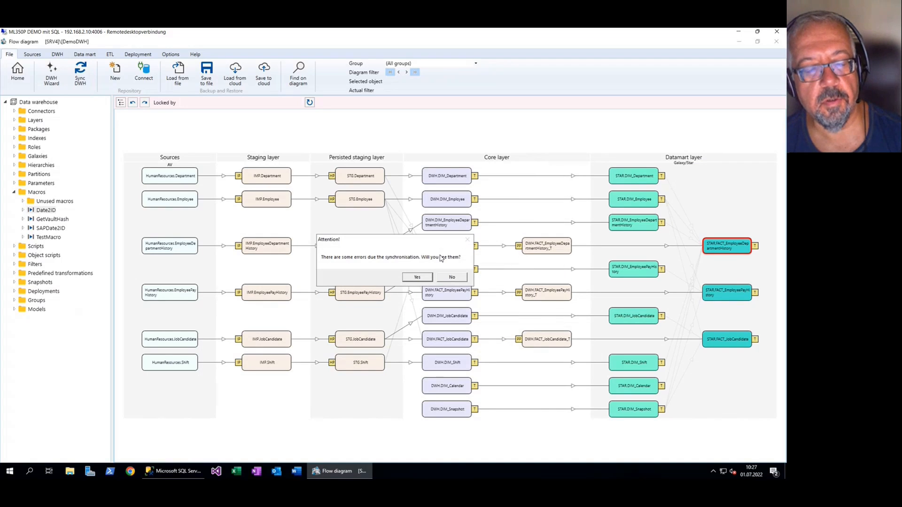
# Open the synchronization error list, examine the entry about the invalid column name, and close the list
pyautogui.click(417, 278)
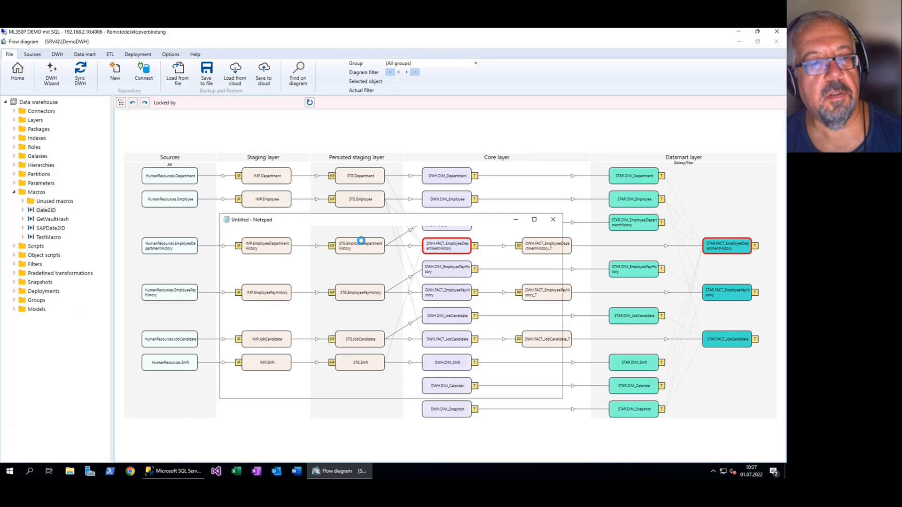
pyautogui.moveTo(307, 239); pyautogui.dragTo(310, 240)
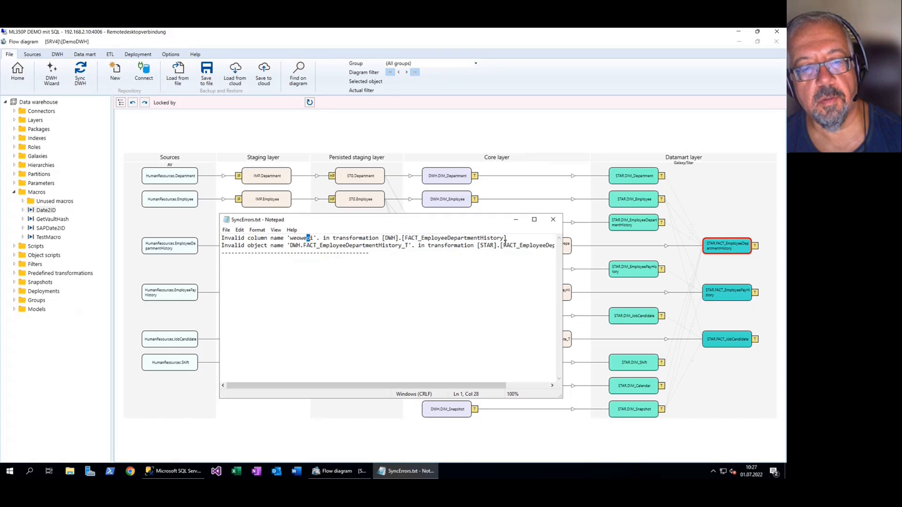
pyautogui.click(553, 219)
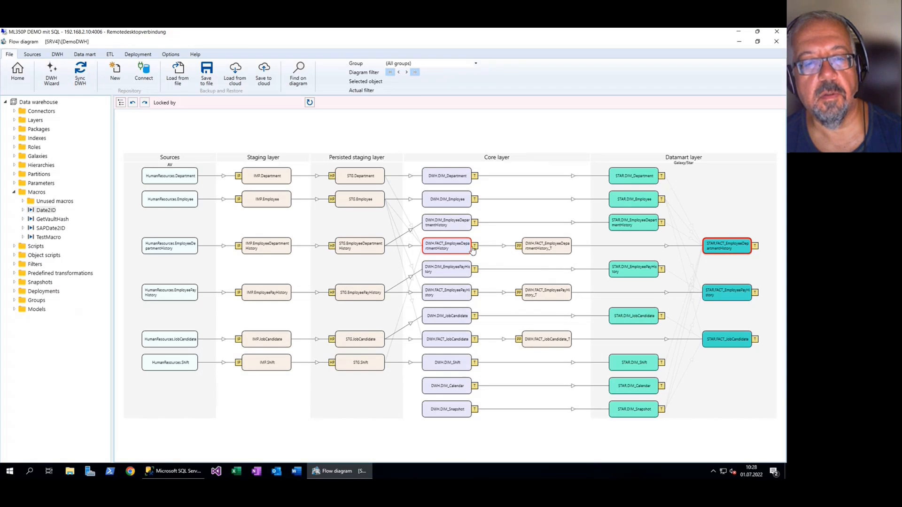
# Reopen the core-layer FACT_EmployeeDepartmentHistory transformation, delete the test column, and save
pyautogui.doubleClick(455, 248)
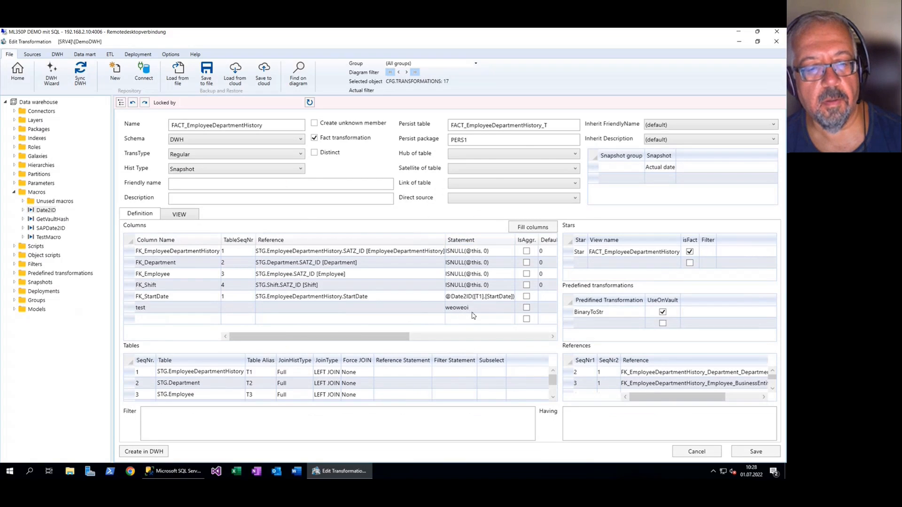
pyautogui.moveTo(472, 310); pyautogui.dragTo(218, 328)
pyautogui.click(131, 310)
pyautogui.press('Delete')
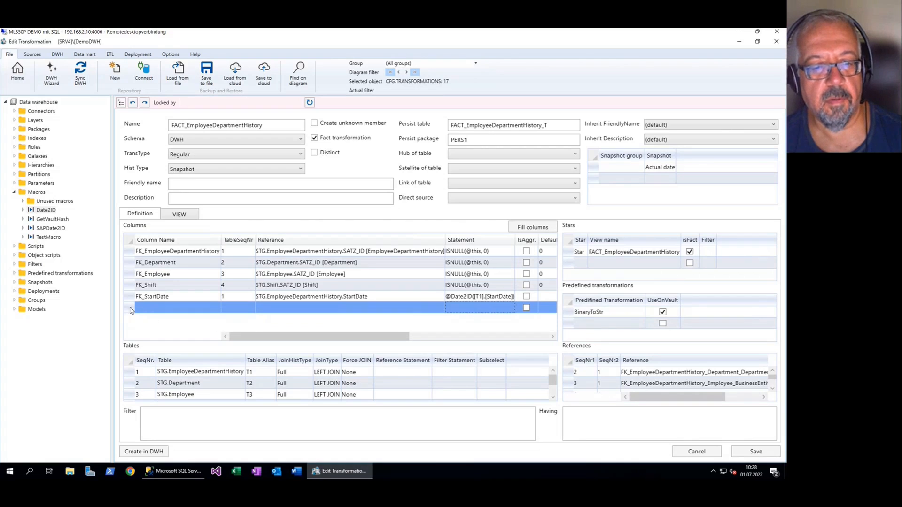
pyautogui.click(740, 452)
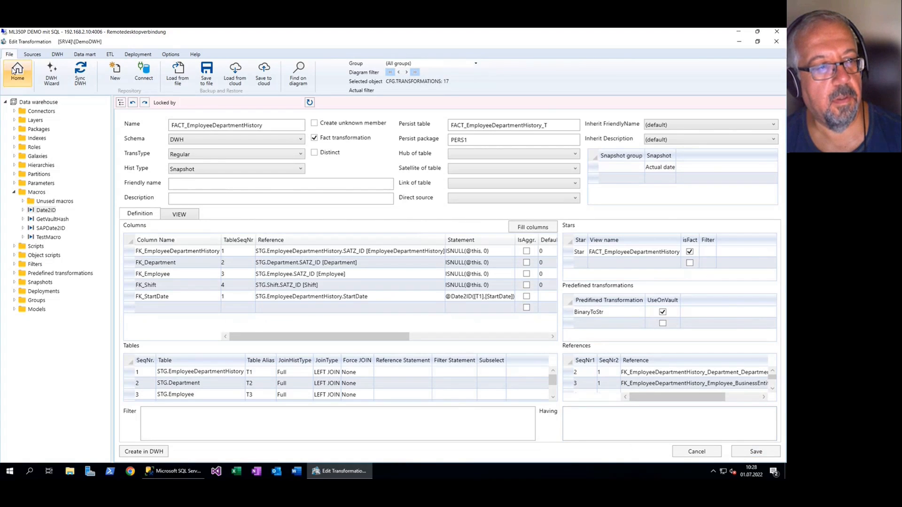
# Return to the flow diagram and run a full synchronization with a full diagram refresh and all additional tasks
pyautogui.click(13, 70)
pyautogui.click(81, 71)
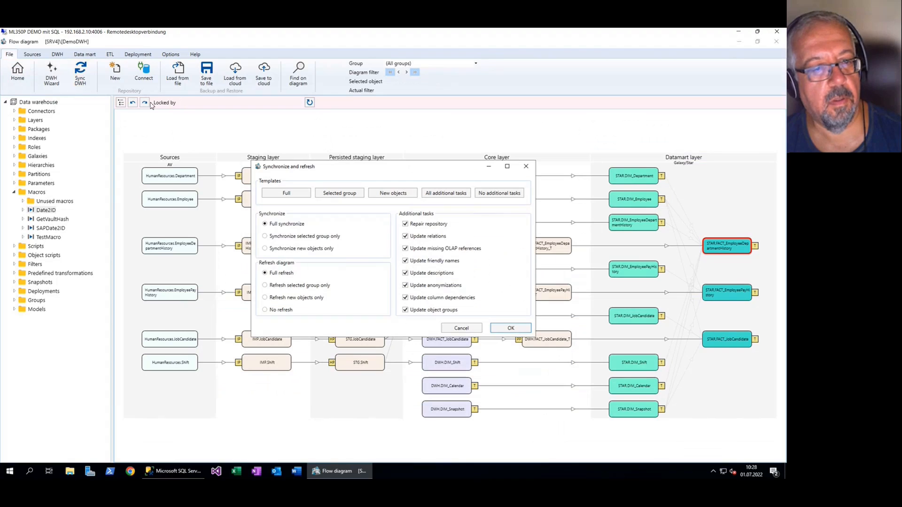
pyautogui.click(509, 328)
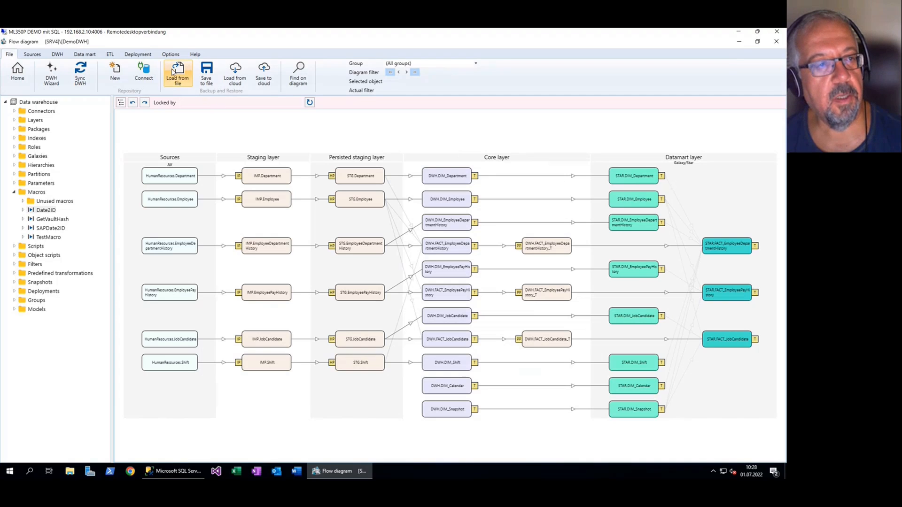
# Create a new deployment package and name it Deployment1
pyautogui.click(144, 59)
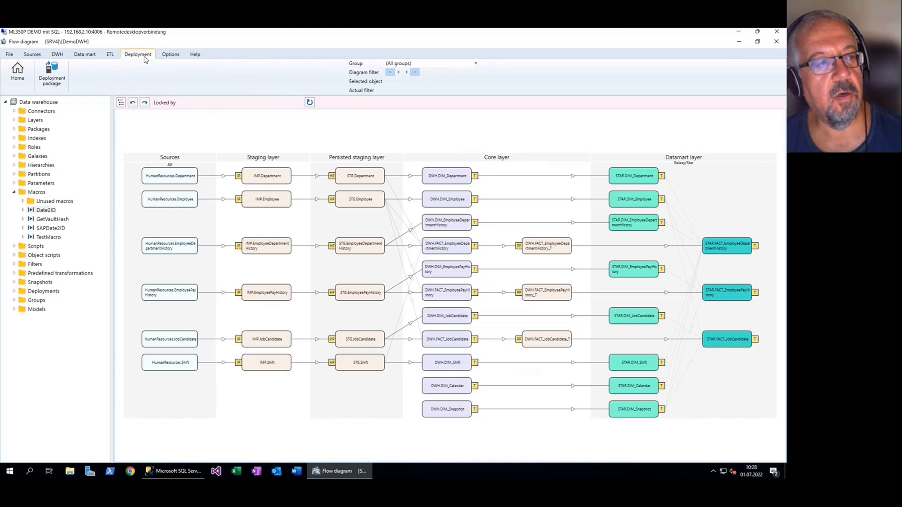
pyautogui.click(50, 80)
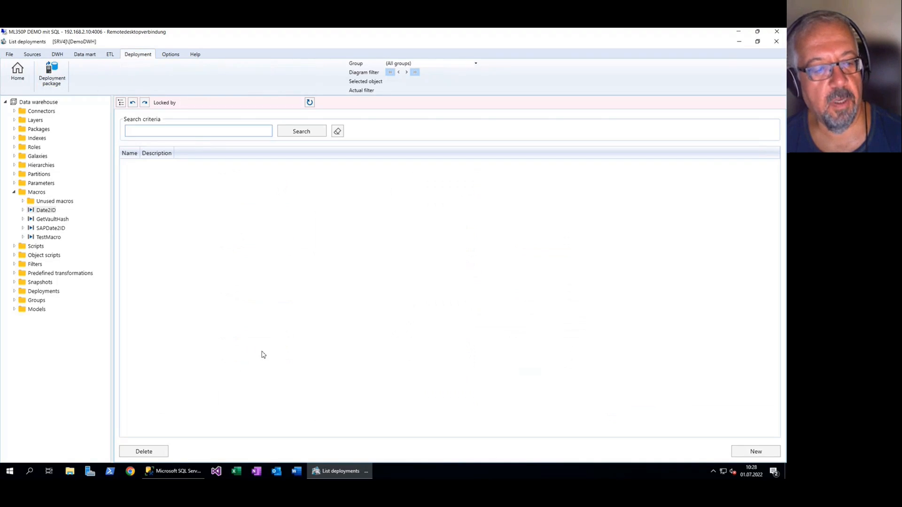
pyautogui.click(751, 452)
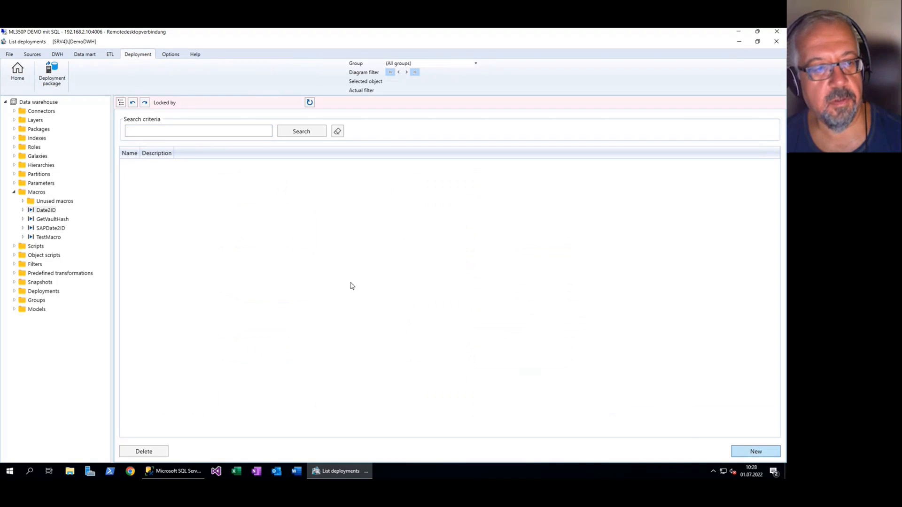
pyautogui.click(230, 122)
pyautogui.write('D')
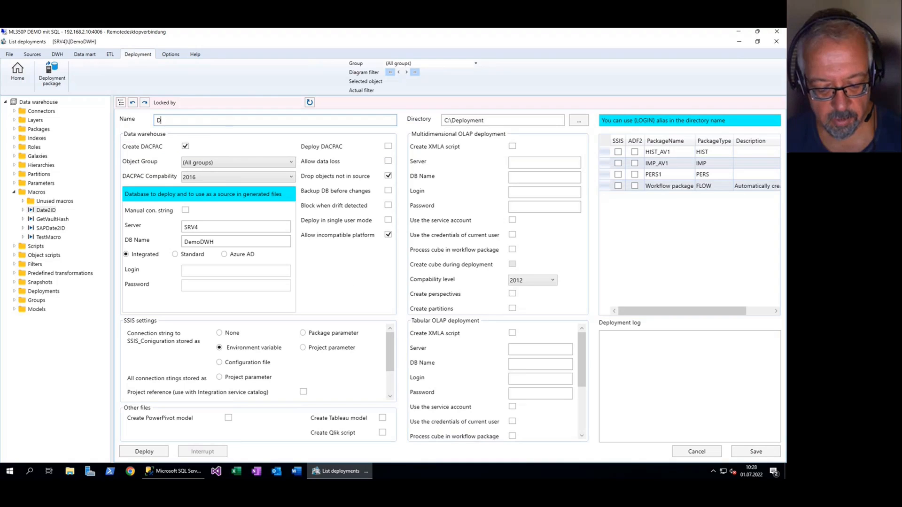
pyautogui.write('eployment1')
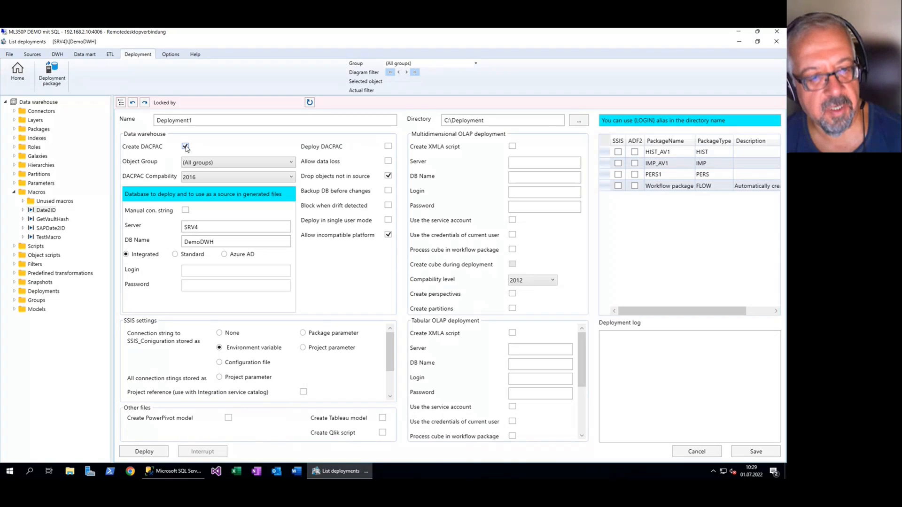
# Enable DACPAC deployment to the DemoDWH database on SRV4 and mark all listed packages for SSIS generation
pyautogui.click(388, 148)
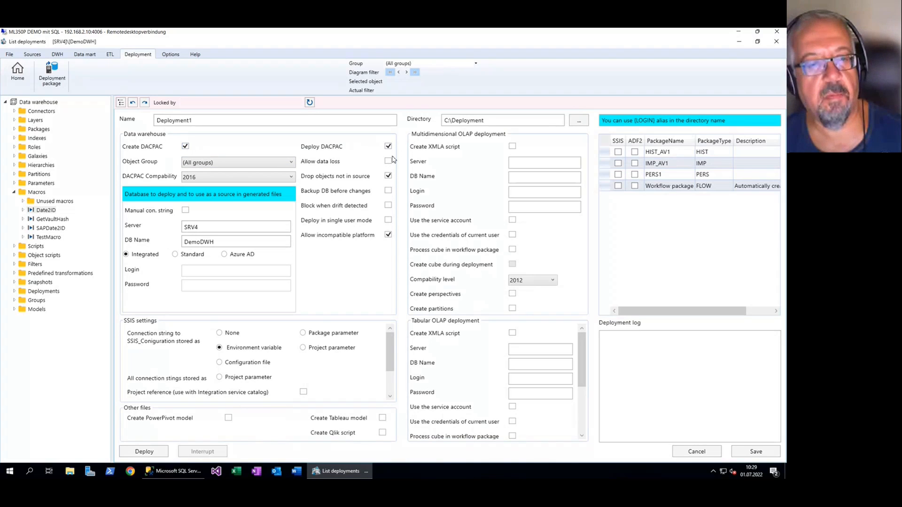
pyautogui.click(218, 242)
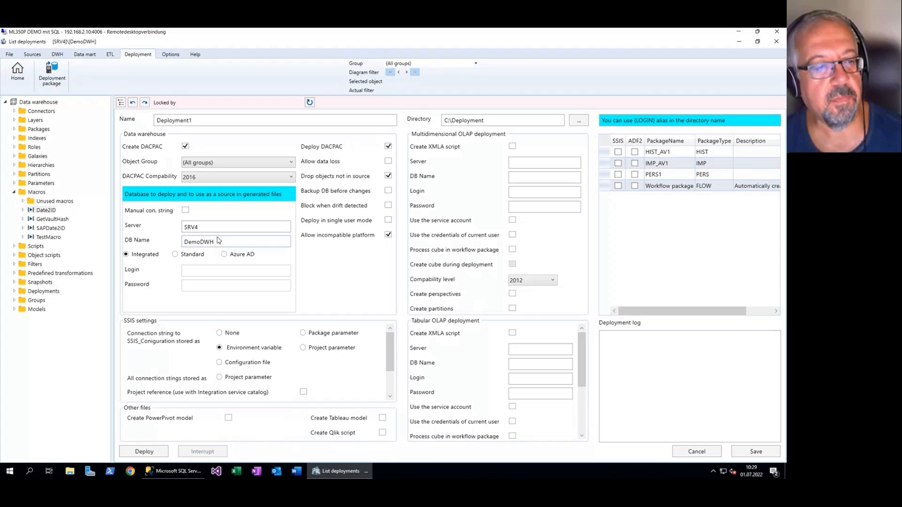
pyautogui.moveTo(201, 244); pyautogui.dragTo(182, 245)
pyautogui.click(225, 242)
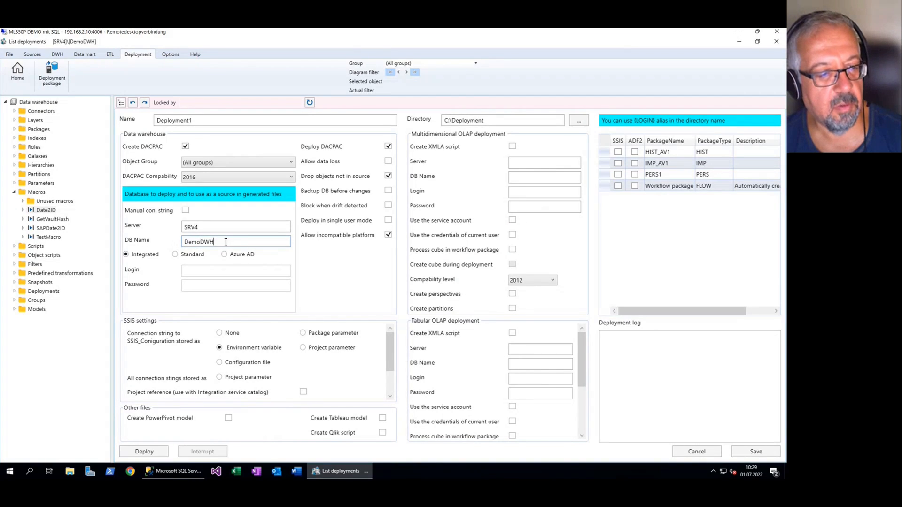
pyautogui.doubleClick(195, 239)
pyautogui.doubleClick(204, 227)
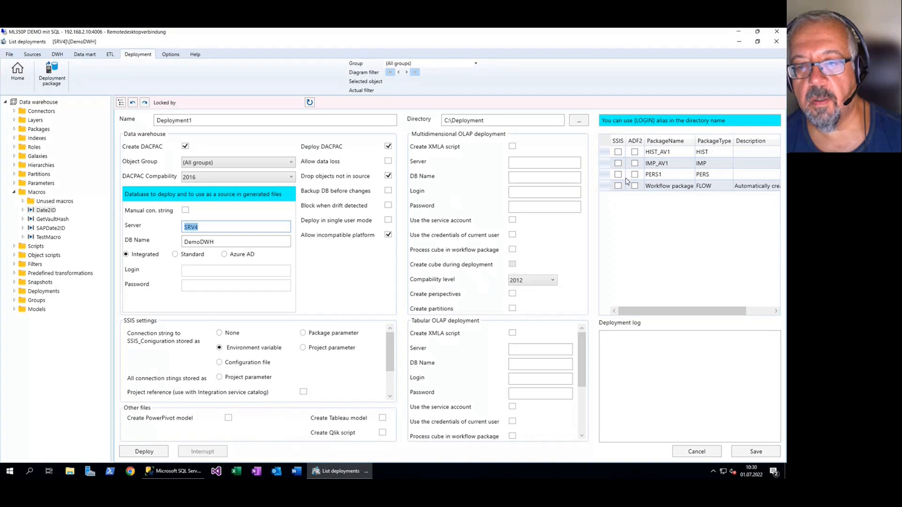
pyautogui.click(618, 143)
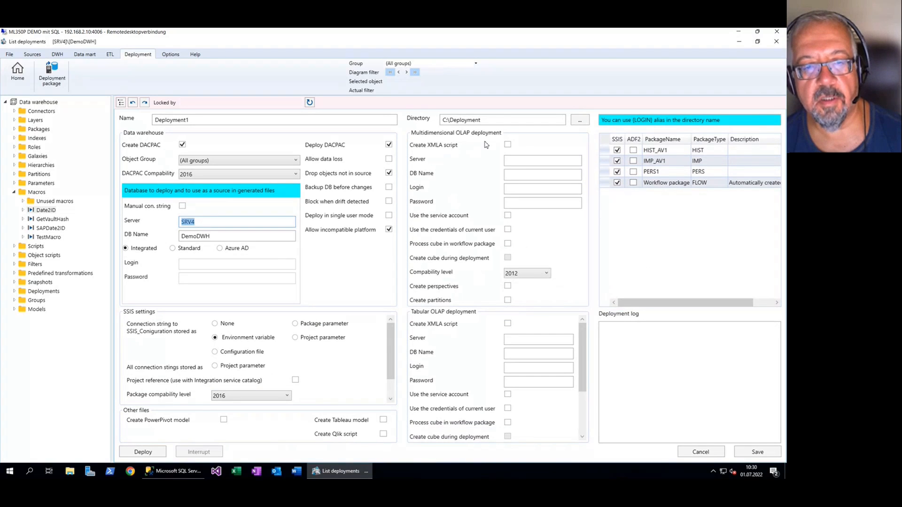
# Enable the XMLA script for tabular OLAP deployment with server SRV4\TABULAR and database name DemoDWH
pyautogui.click(507, 324)
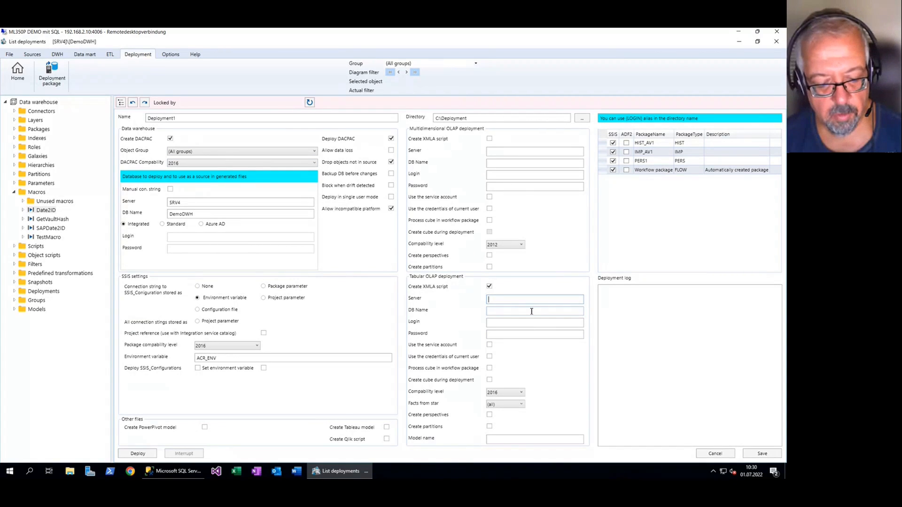
pyautogui.write('SRV4')
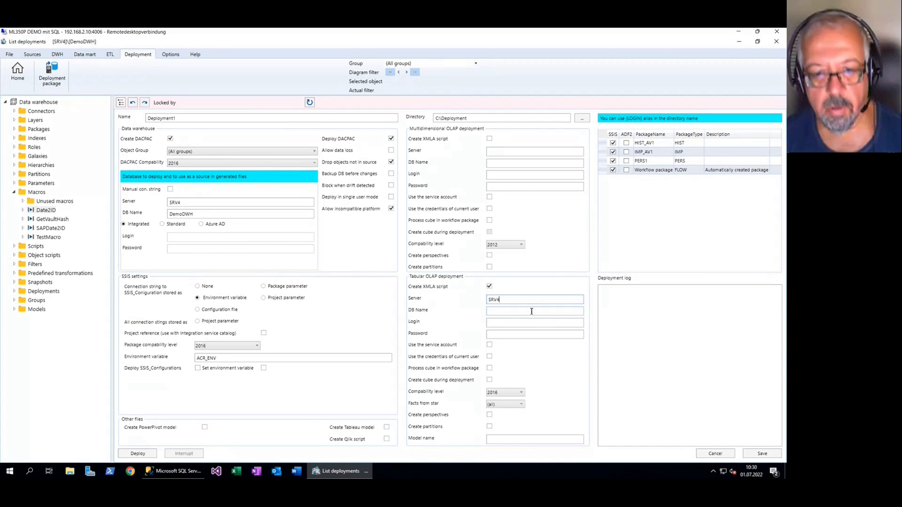
pyautogui.write('\\TABULAR')
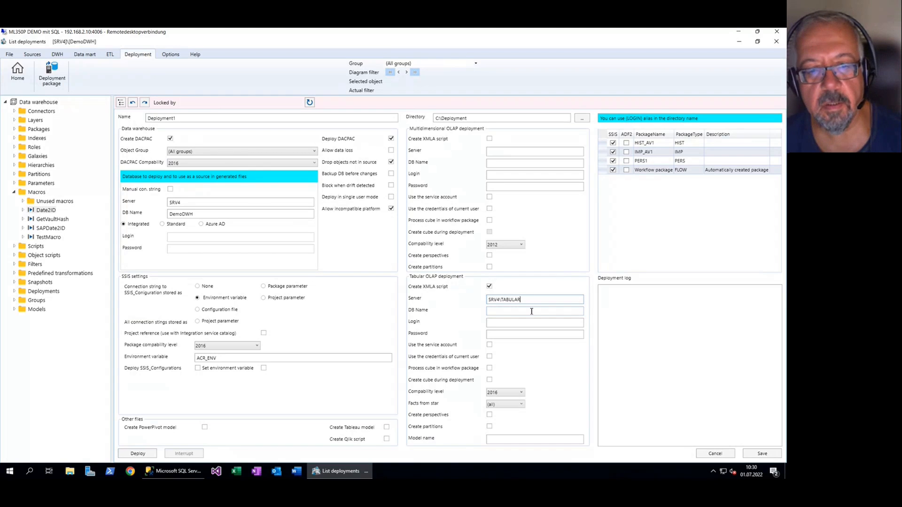
pyautogui.click(531, 311)
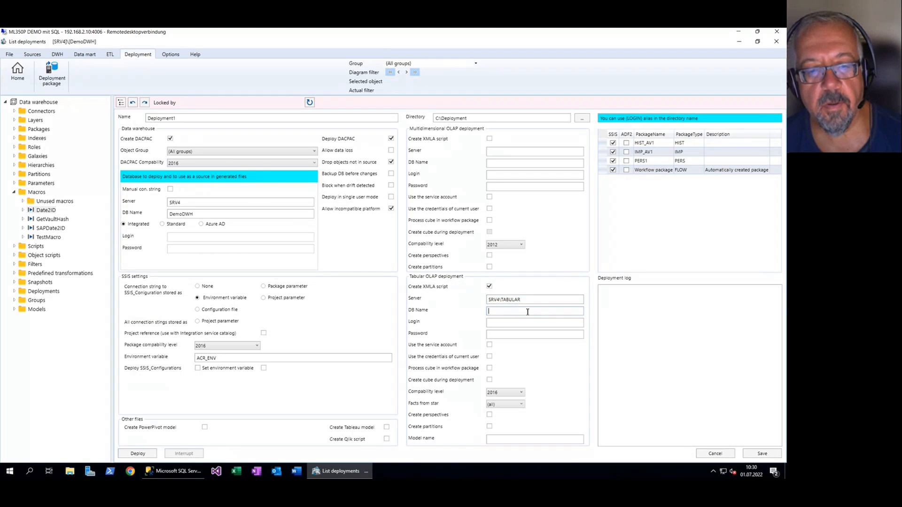
pyautogui.moveTo(197, 214); pyautogui.dragTo(145, 216)
pyautogui.hotkey('ctrl', 'c')
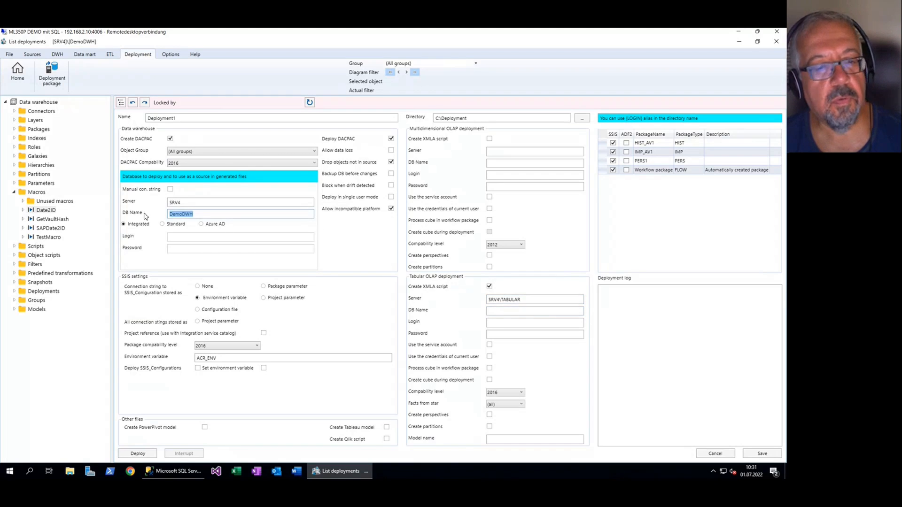
pyautogui.click(516, 311)
pyautogui.hotkey('ctrl', 'v')
# Switch to SQL Server Management Studio, run SELECT SYSTEM_USER in a new query, and select the returned login
pyautogui.click(512, 322)
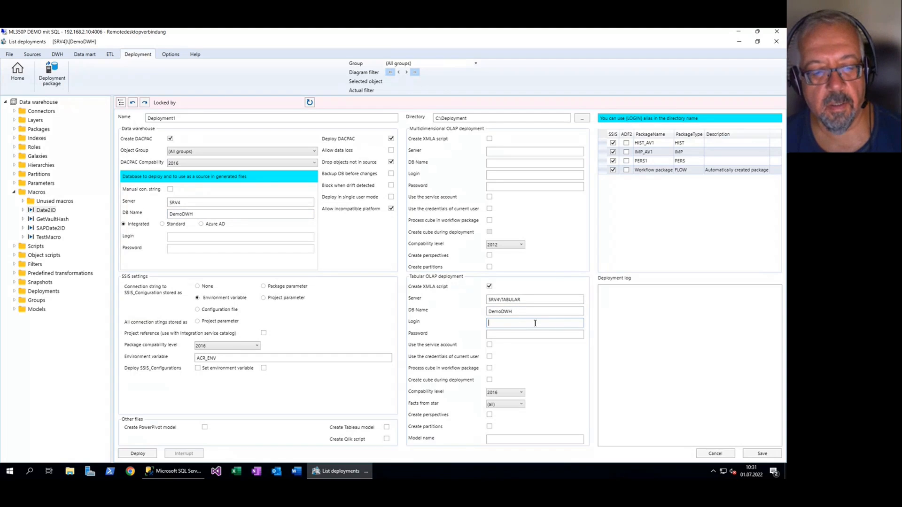
pyautogui.click(189, 473)
pyautogui.click(112, 66)
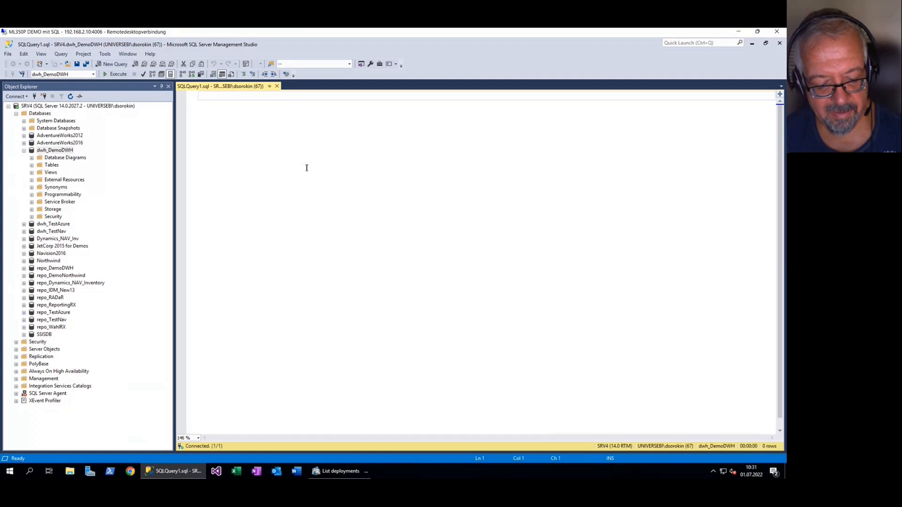
pyautogui.write('SELECT ')
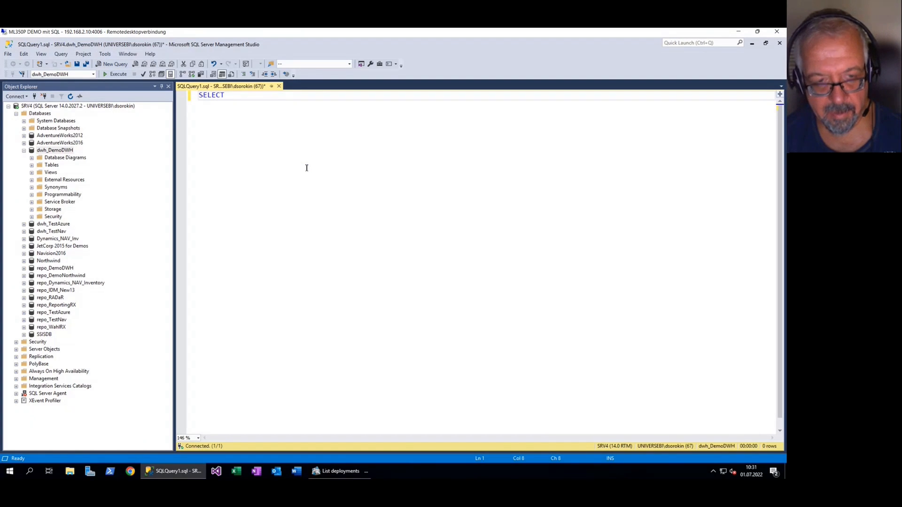
pyautogui.write('SYSTEM_USER')
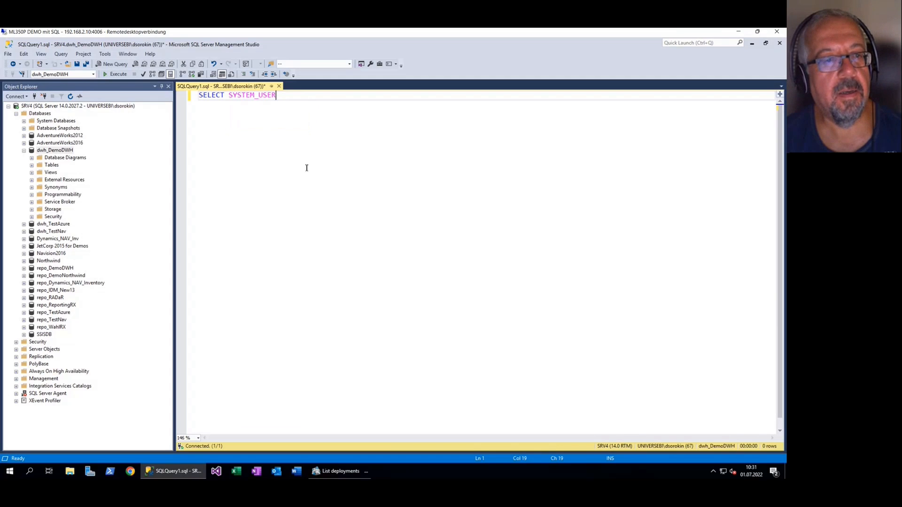
pyautogui.press('F5')
pyautogui.click(227, 296)
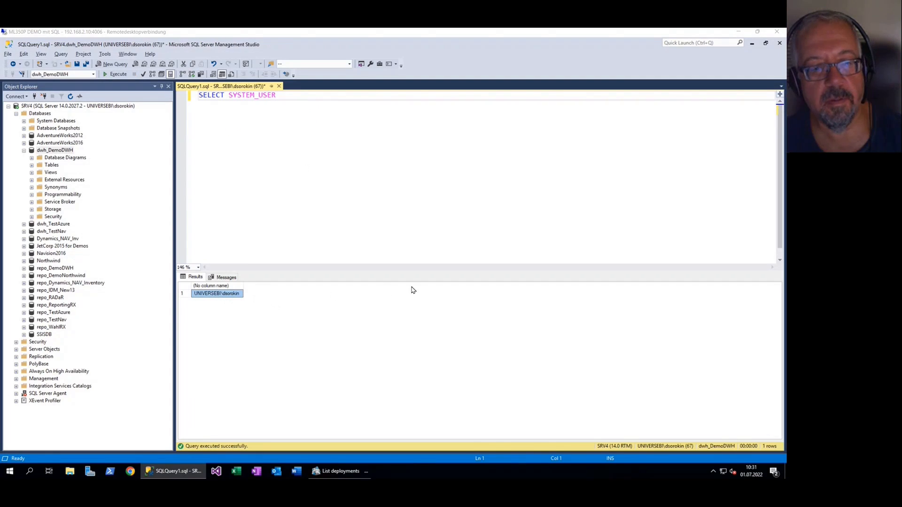
# Return to the deployment settings and enter the copied login and the account password for the tabular OLAP deployment
pyautogui.click(330, 472)
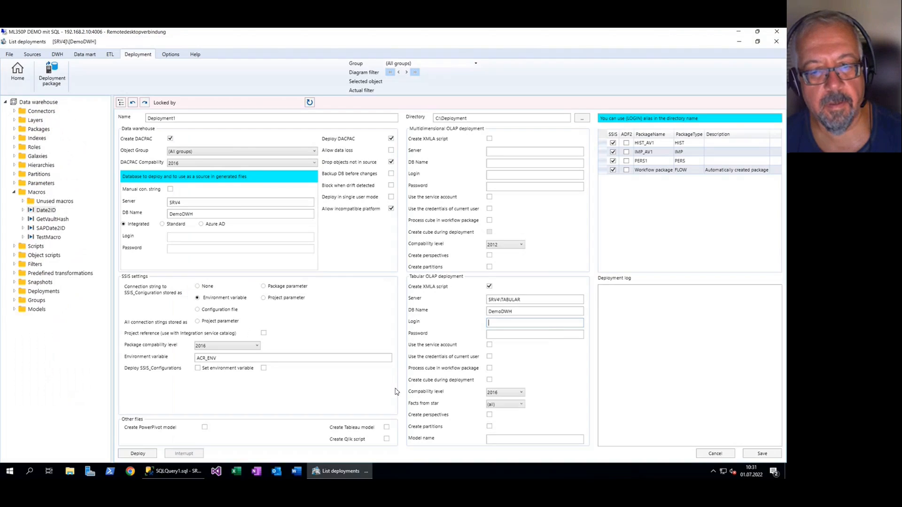
pyautogui.click(525, 323)
pyautogui.click(518, 335)
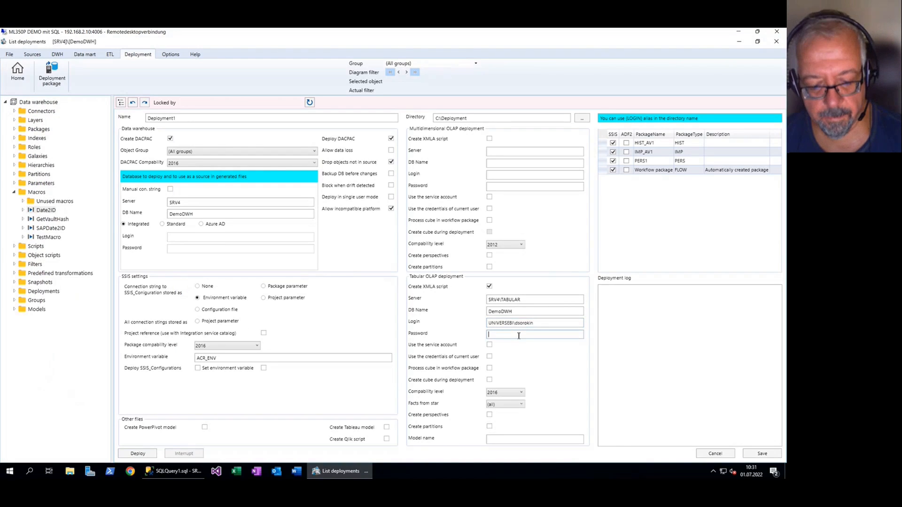
pyautogui.write('••••••••')
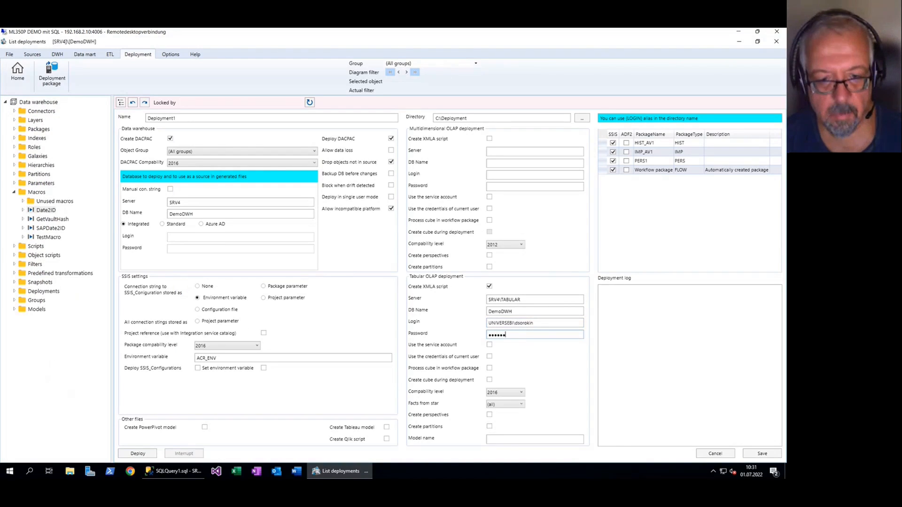
# Set the tabular OLAP compatibility level to 2019 and enable cube creation during deployment
pyautogui.click(517, 397)
pyautogui.click(506, 426)
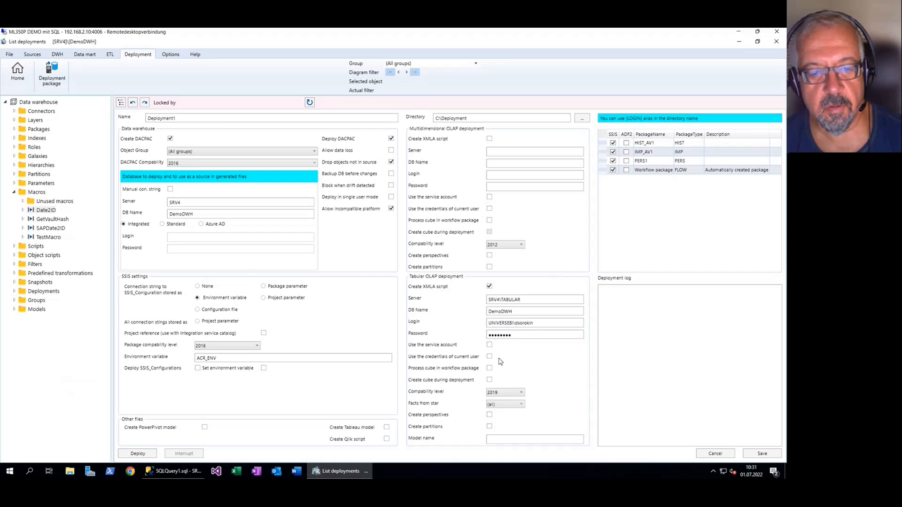
pyautogui.click(490, 380)
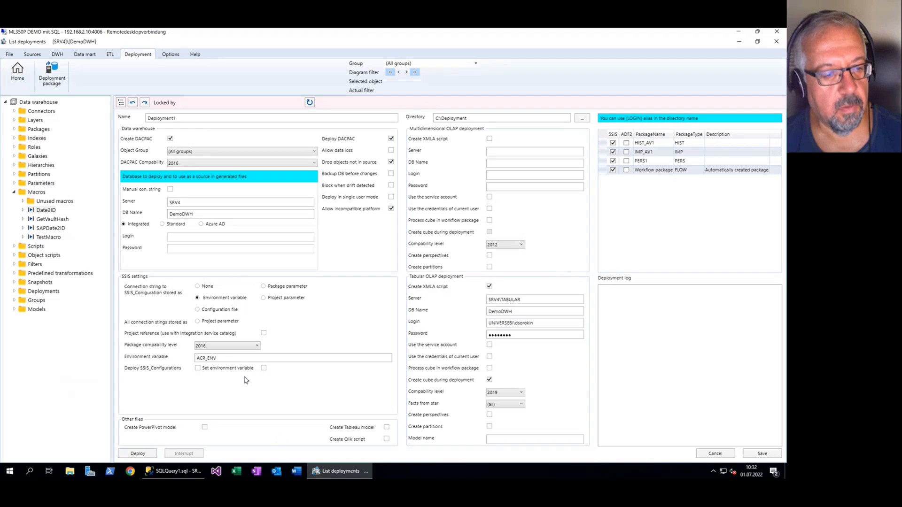
# Enable deploying SSIS_Configurations and setting the environment variable, save the deployment package, and deploy it
pyautogui.click(197, 368)
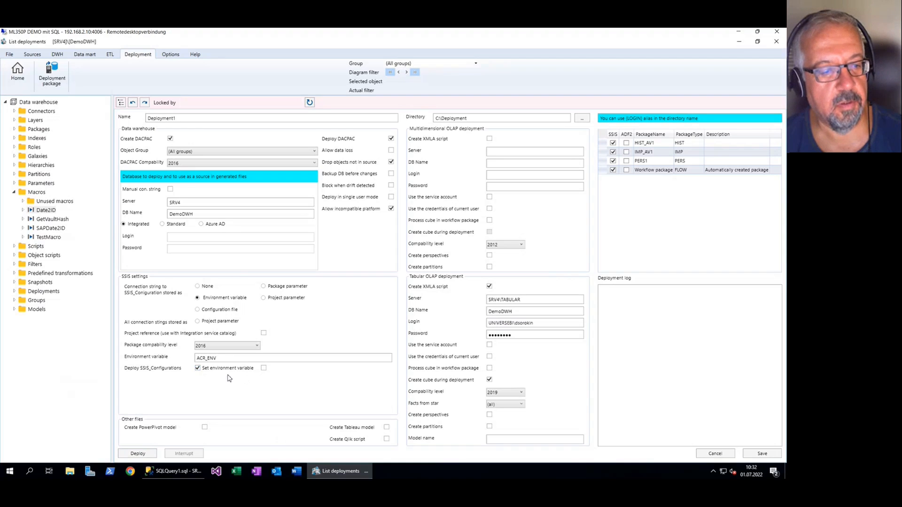
pyautogui.click(263, 369)
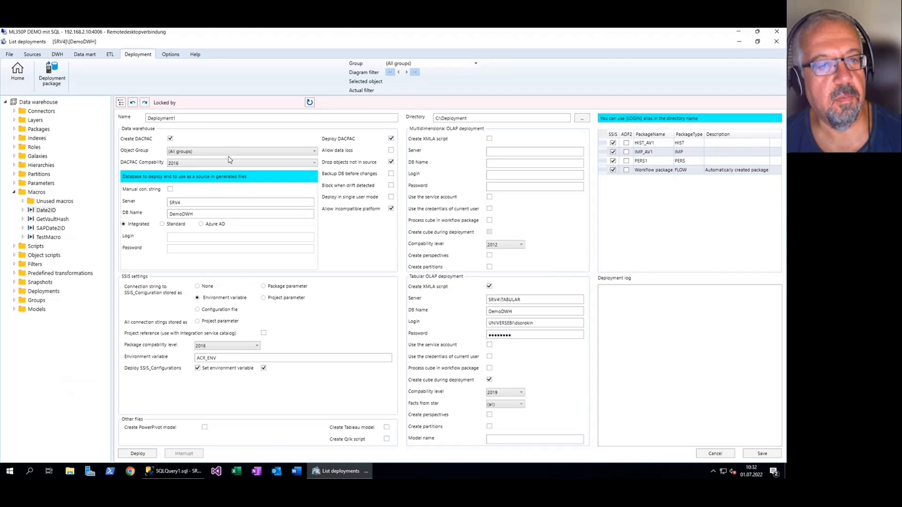
pyautogui.click(766, 454)
pyautogui.click(148, 454)
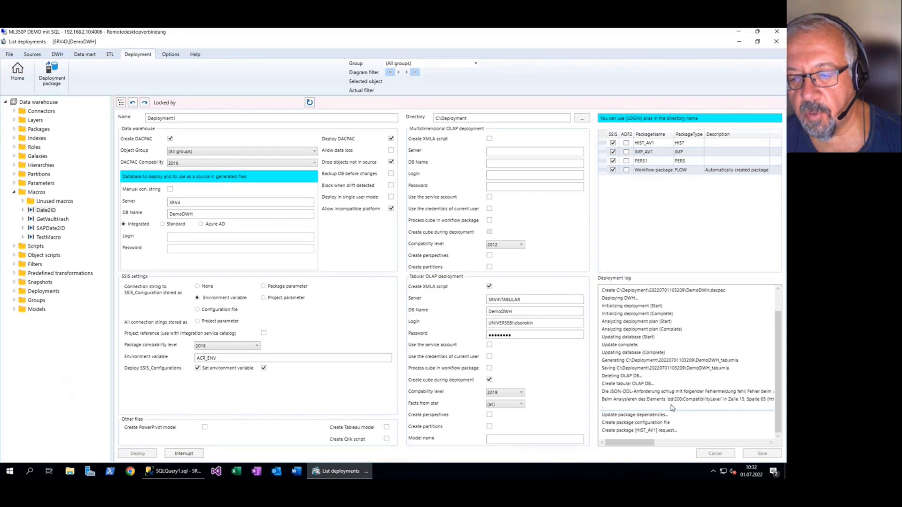
# Change the tabular OLAP compatibility level to 2016, interrupt the running deployment, and deploy the package again
pyautogui.click(517, 391)
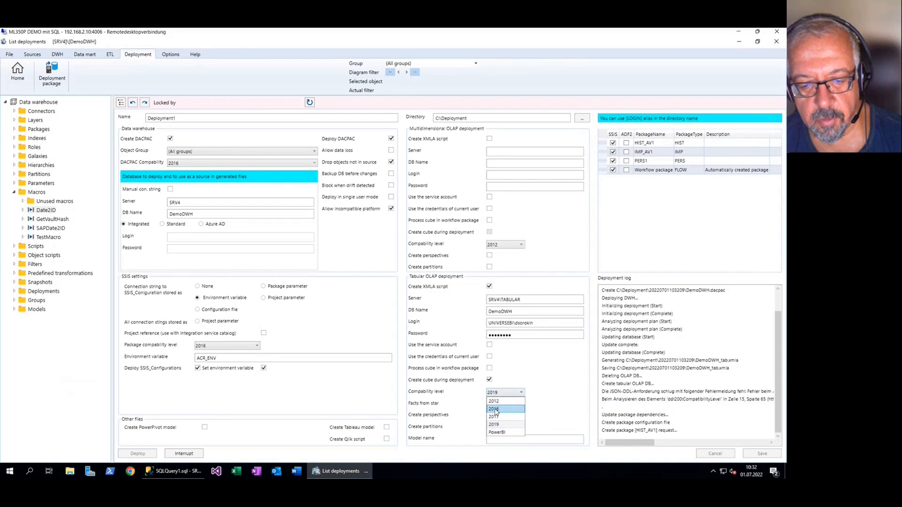
pyautogui.click(502, 409)
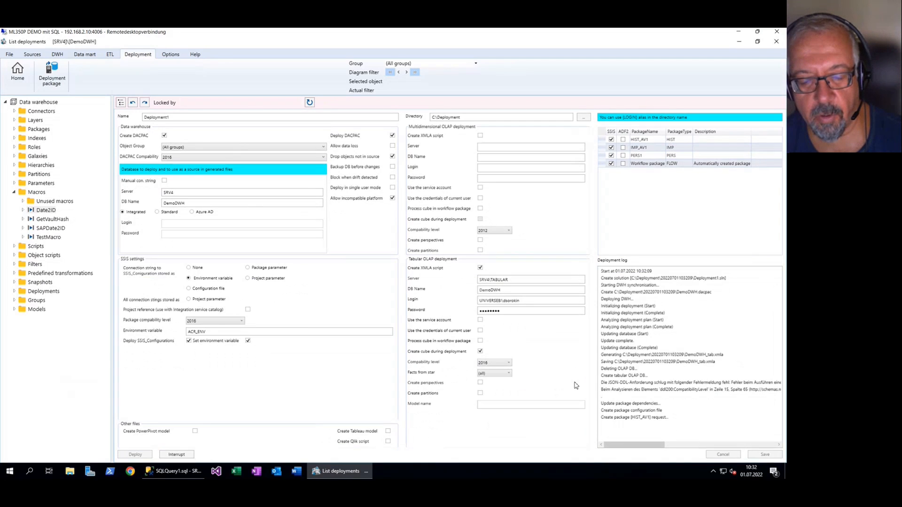
pyautogui.click(673, 390)
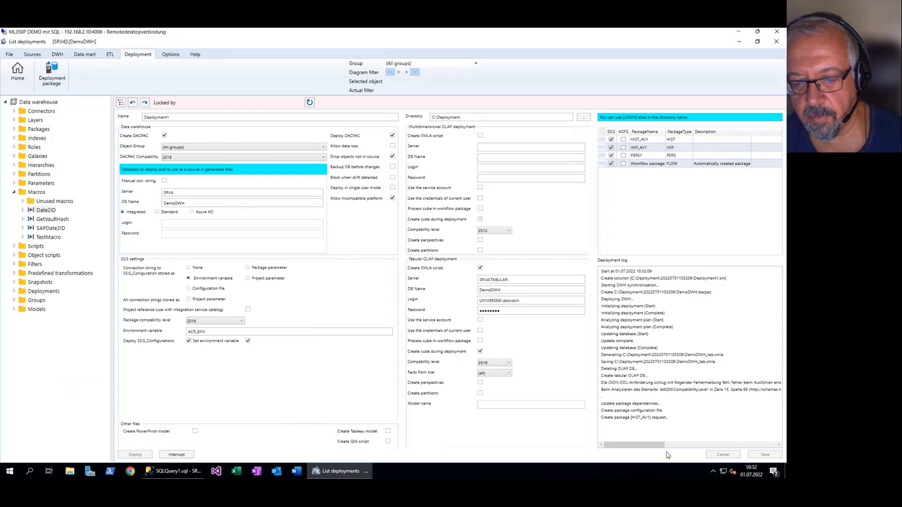
pyautogui.click(173, 455)
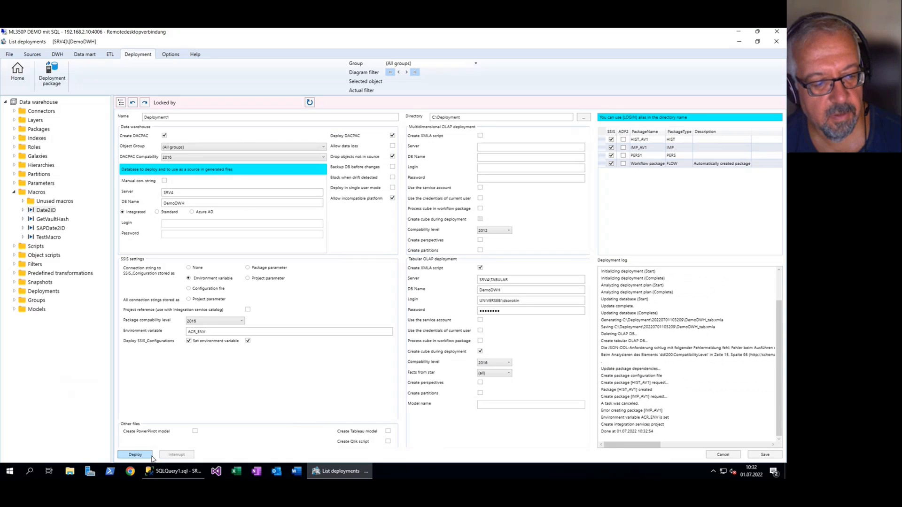
pyautogui.click(150, 455)
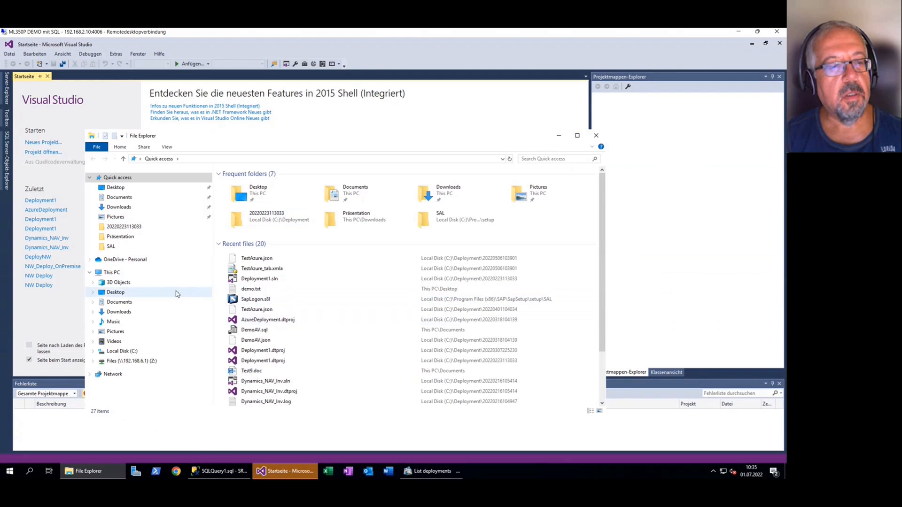
pyautogui.click(126, 352)
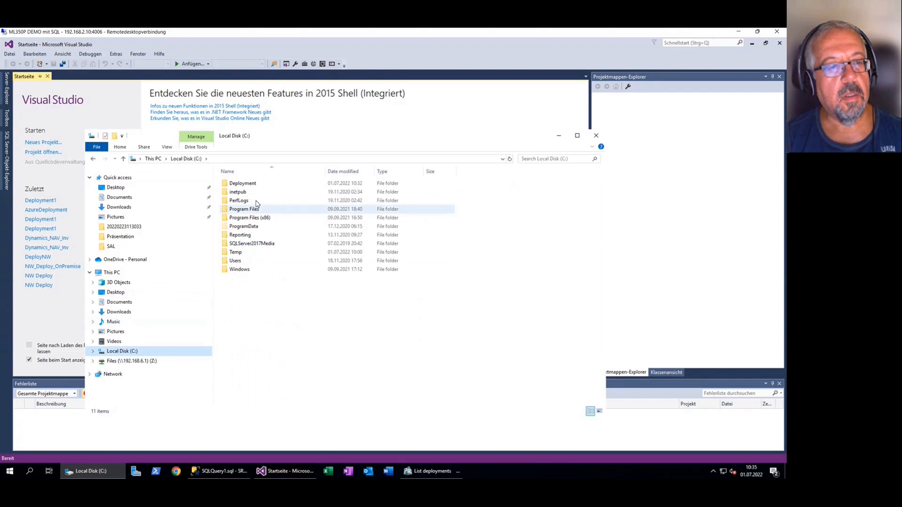
pyautogui.click(255, 186)
pyautogui.doubleClick(255, 186)
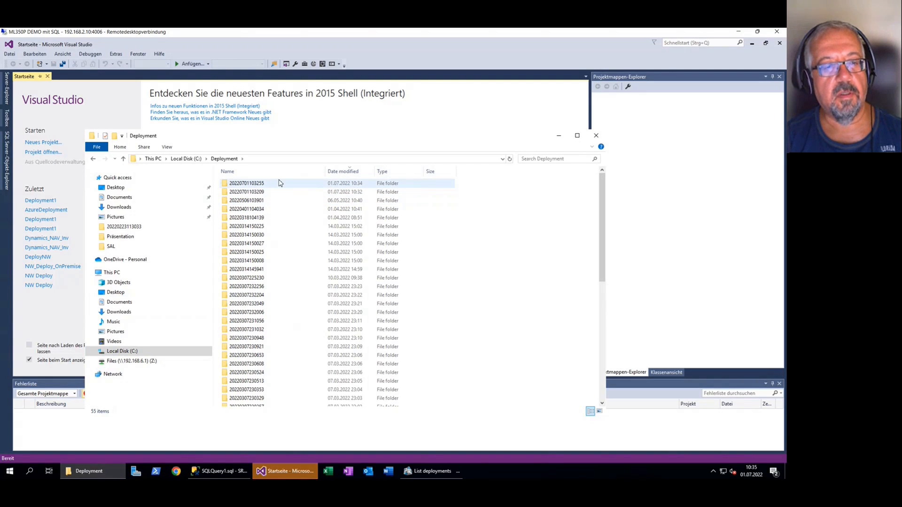
pyautogui.click(267, 184)
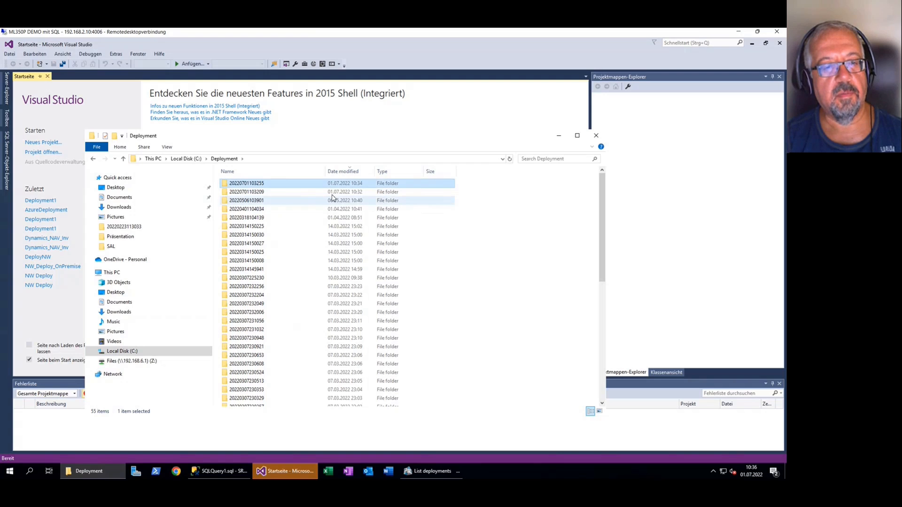
pyautogui.doubleClick(266, 185)
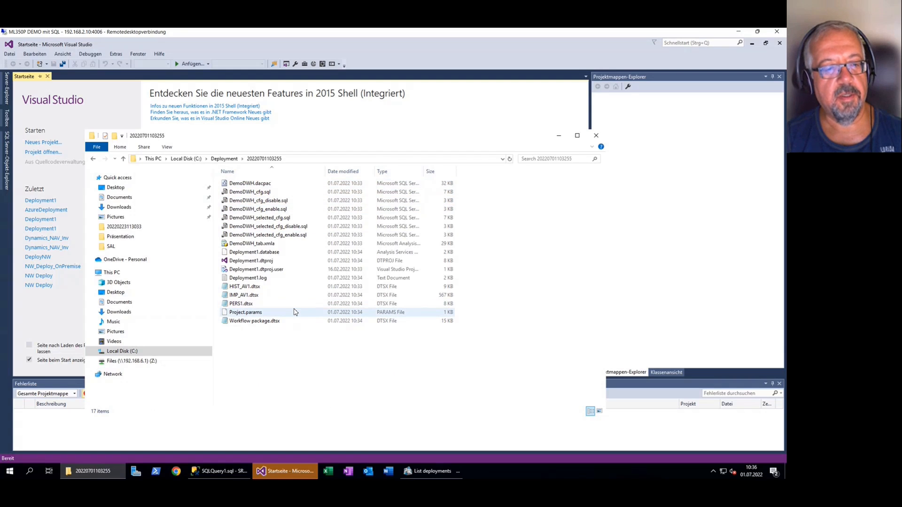
# Switch to Visual Studio and open the generated Deployment1 project
pyautogui.click(118, 87)
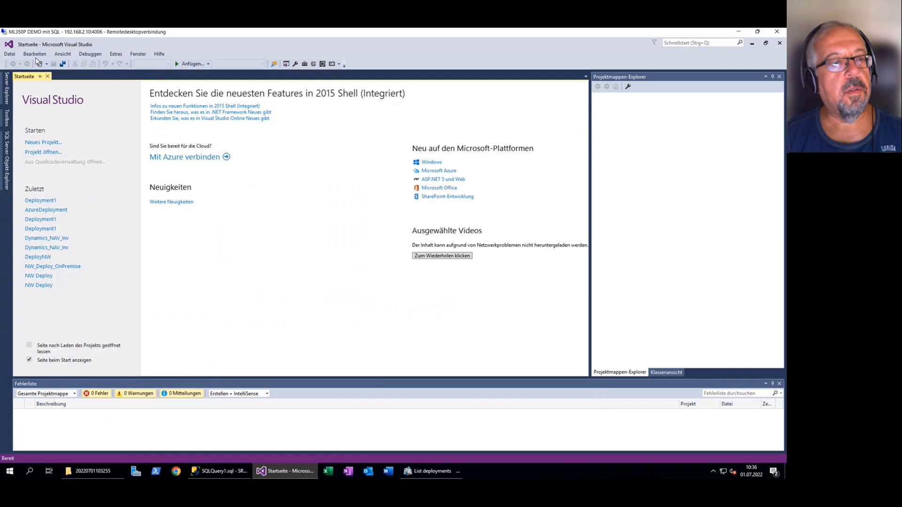
pyautogui.click(10, 56)
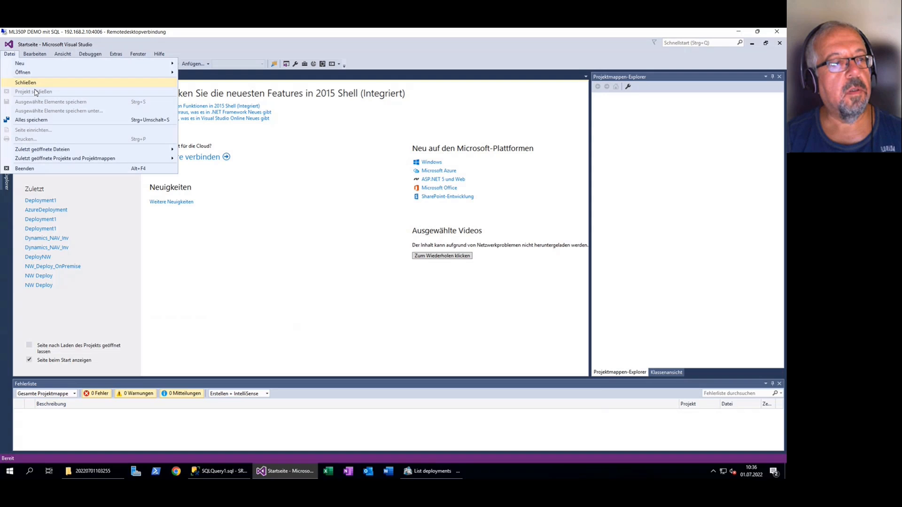
pyautogui.moveTo(41, 75)
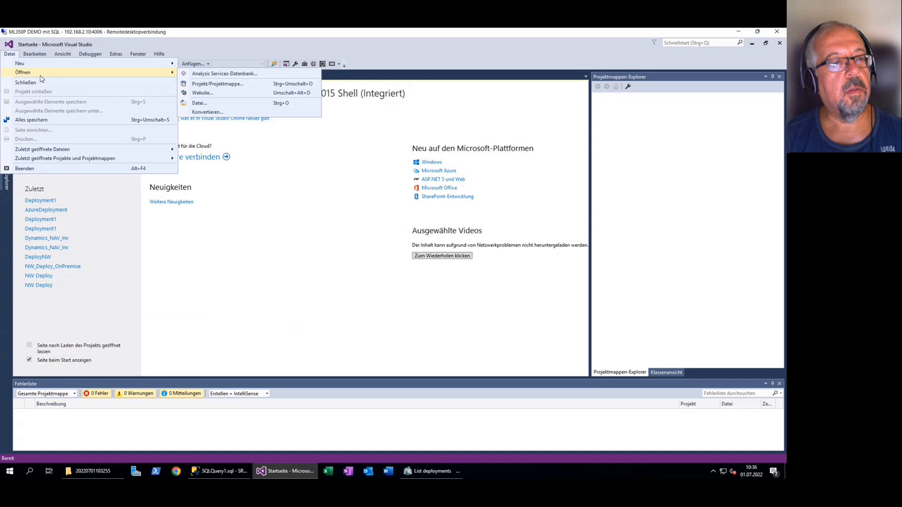
pyautogui.click(230, 83)
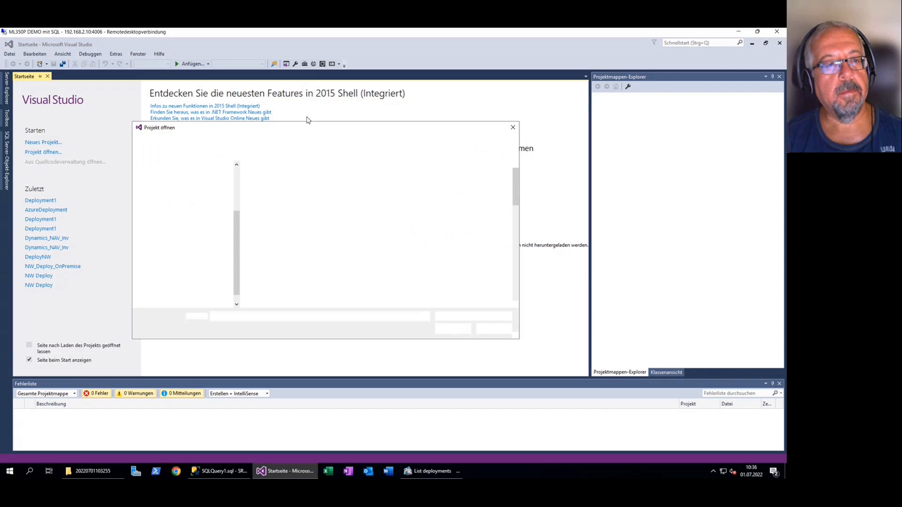
pyautogui.doubleClick(272, 178)
pyautogui.doubleClick(294, 181)
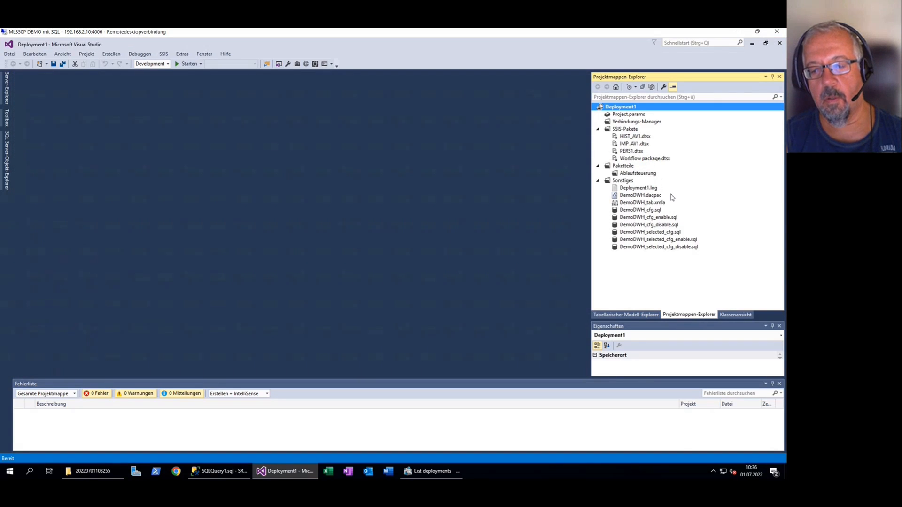
# Open Workflow package.dtsx from the SSIS packages and examine the IMP_AV1, HIST_AV1 and PERS1 tasks in the ETL container
pyautogui.click(631, 130)
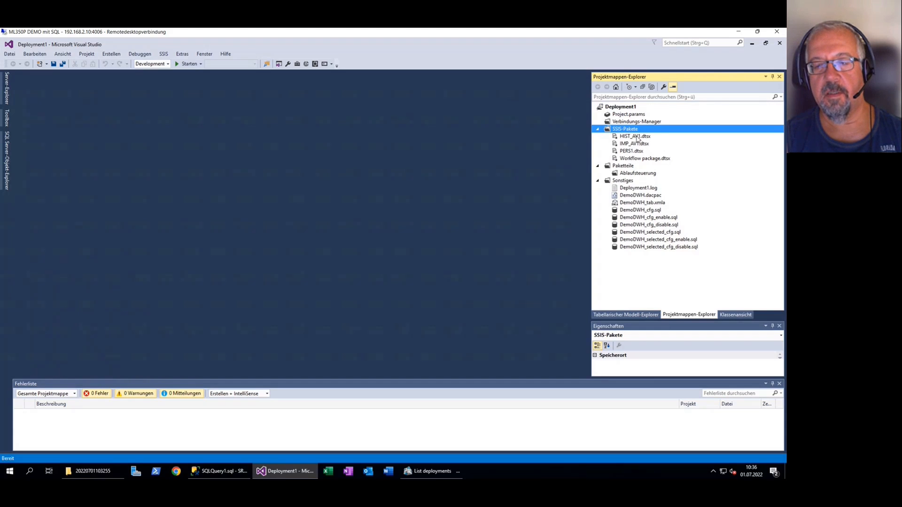
pyautogui.click(644, 159)
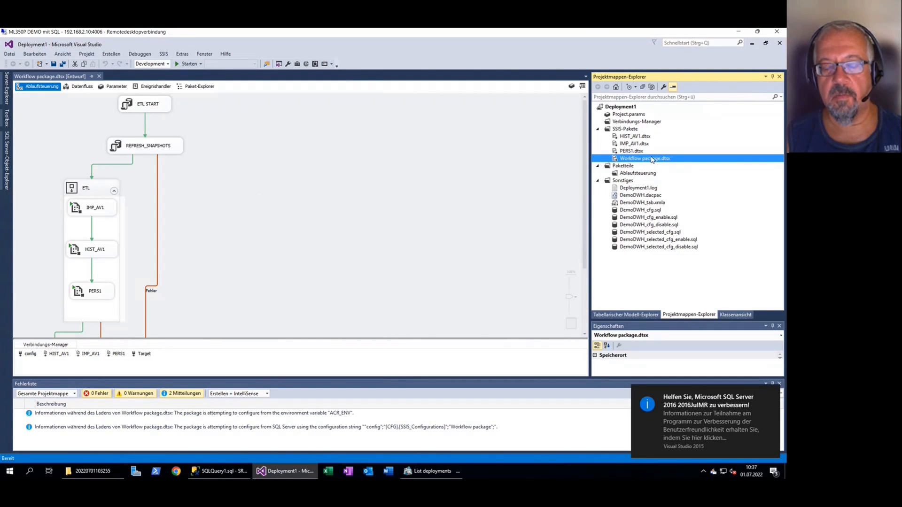
pyautogui.scroll(1, 93, 235)
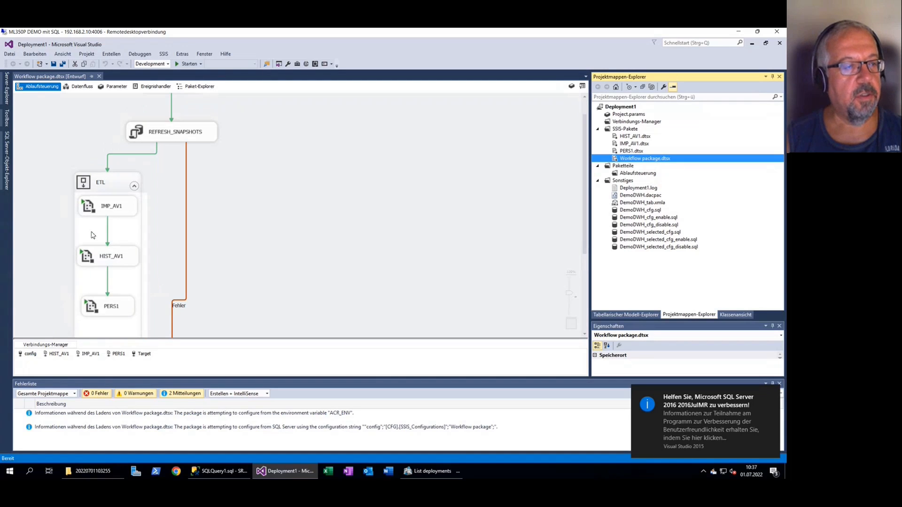
pyautogui.click(121, 212)
pyautogui.click(121, 257)
pyautogui.click(124, 306)
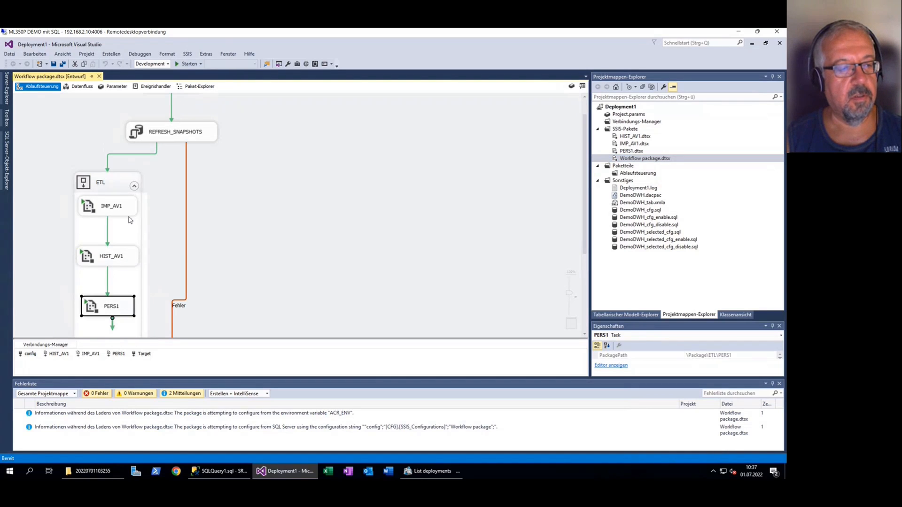
pyautogui.click(127, 212)
pyautogui.click(123, 261)
pyautogui.click(117, 306)
pyautogui.click(120, 213)
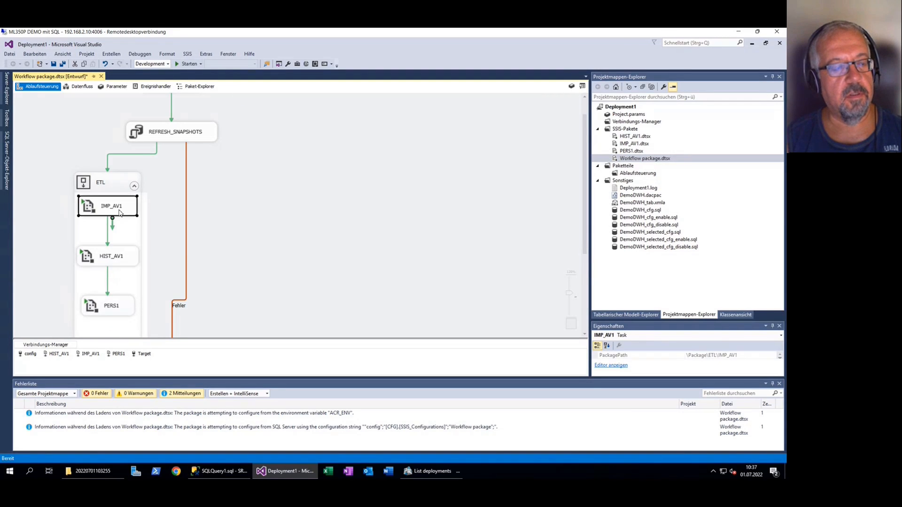
pyautogui.click(130, 257)
pyautogui.click(116, 311)
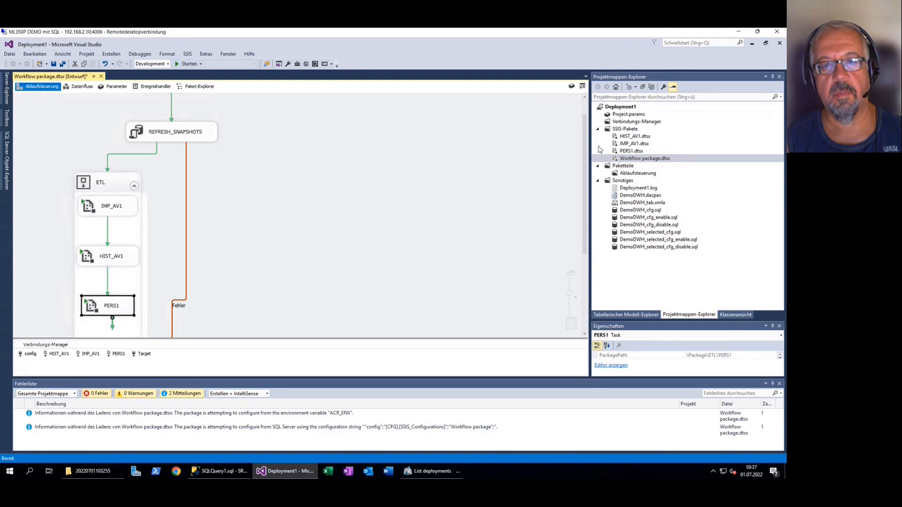
# Open the IMP_AV1.dtsx package and look through its table import containers from Department to Shift
pyautogui.click(635, 145)
pyautogui.doubleClick(635, 144)
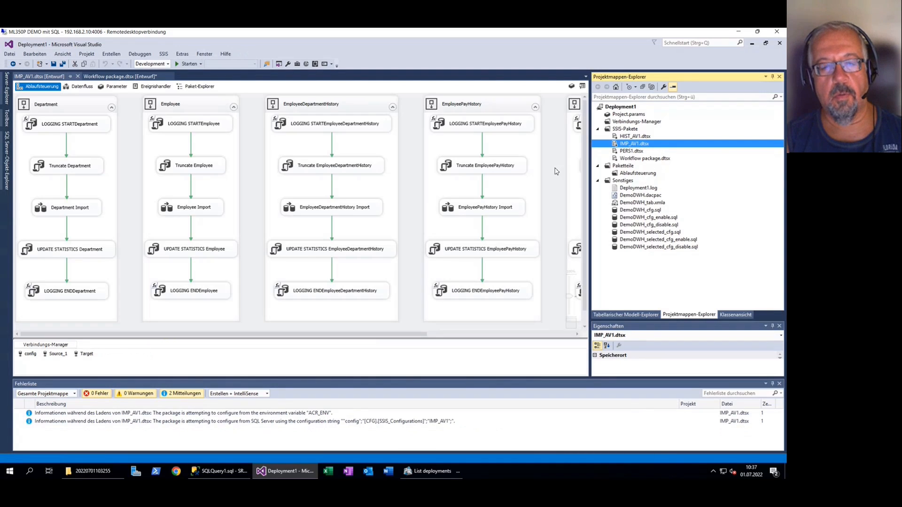
pyautogui.click(419, 335)
pyautogui.moveTo(491, 342); pyautogui.dragTo(320, 352)
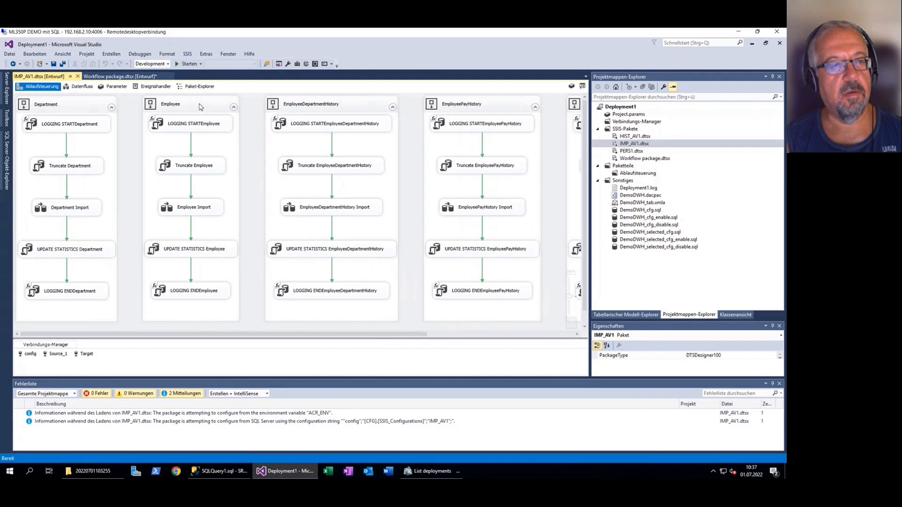
pyautogui.moveTo(305, 336); pyautogui.dragTo(483, 327)
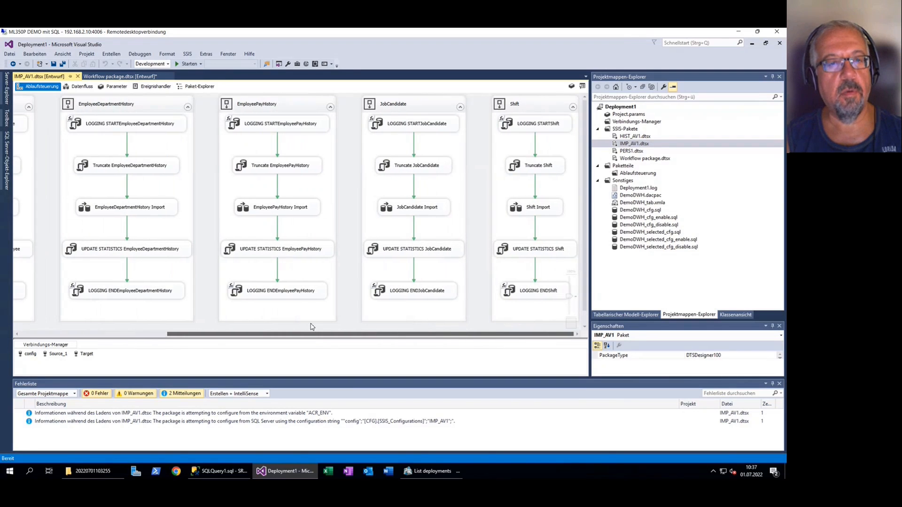
pyautogui.moveTo(312, 332); pyautogui.dragTo(215, 332)
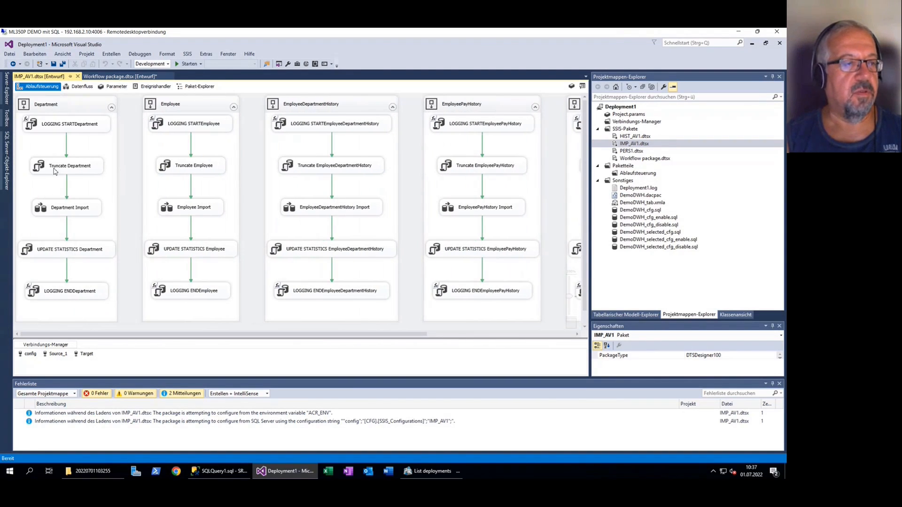
# Examine the Department container's start logging and truncate tasks, and open the Department Import data flow to inspect the Department_Fast destination
pyautogui.scroll(3, 56, 174)
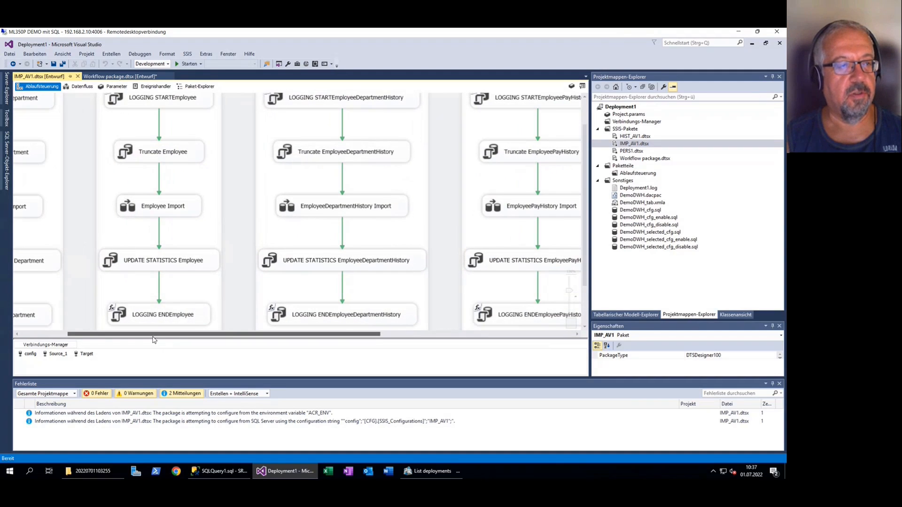
pyautogui.moveTo(153, 335); pyautogui.dragTo(101, 332)
pyautogui.scroll(1, 90, 121)
pyautogui.click(90, 121)
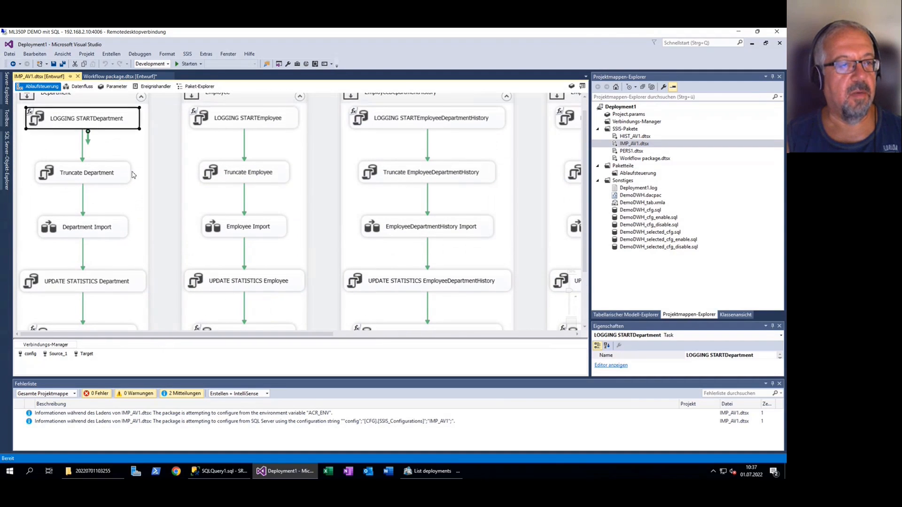
pyautogui.click(113, 177)
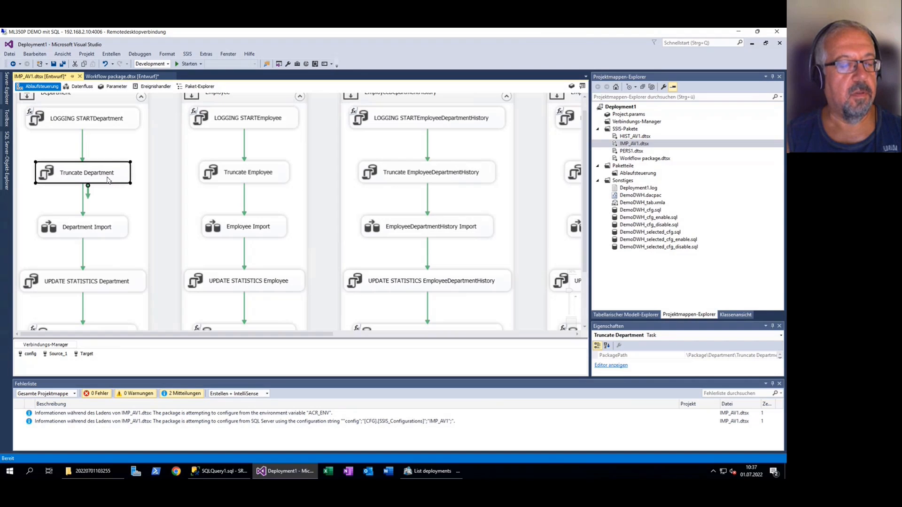
pyautogui.doubleClick(112, 229)
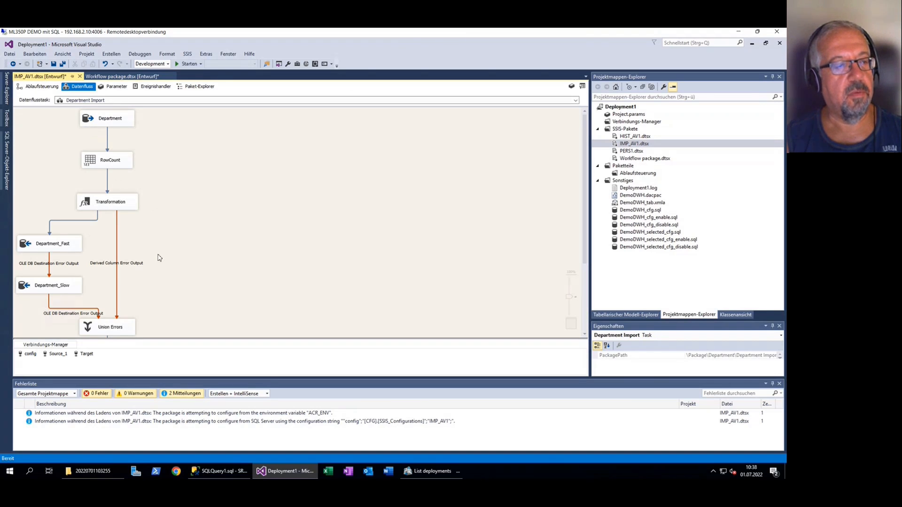
pyautogui.click(71, 247)
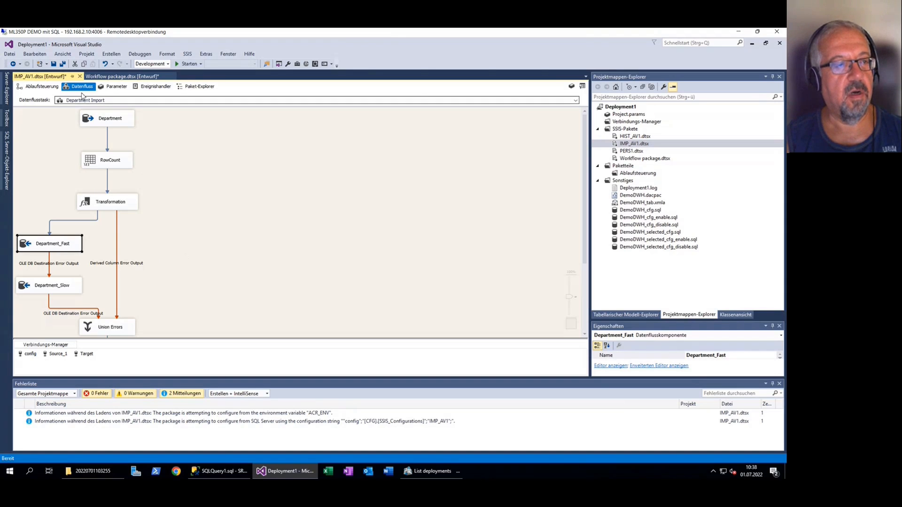
# Return to the IMP_AV1 control flow and examine the Department container's import, UPDATE STATISTICS and LOGGING END tasks
pyautogui.click(51, 88)
pyautogui.click(86, 227)
pyautogui.click(138, 280)
pyautogui.scroll(-3, 150, 266)
pyautogui.click(111, 276)
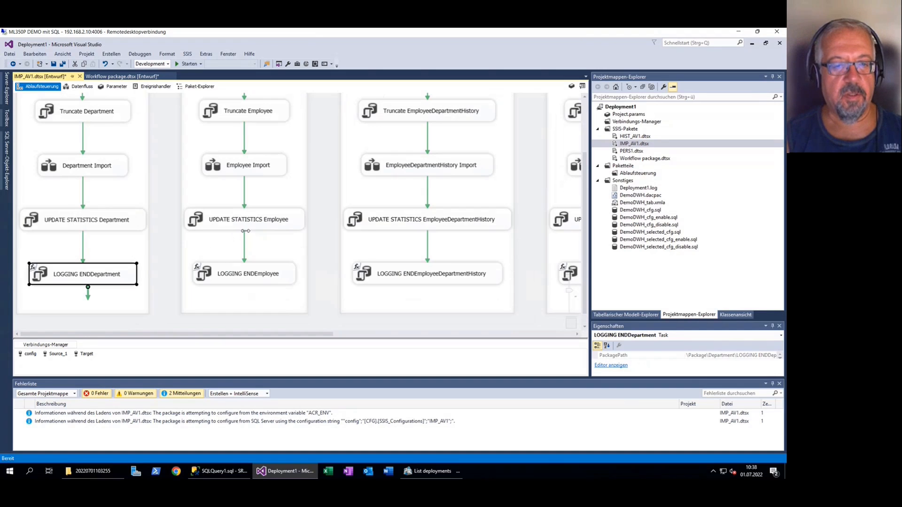
pyautogui.scroll(-1, 249, 233)
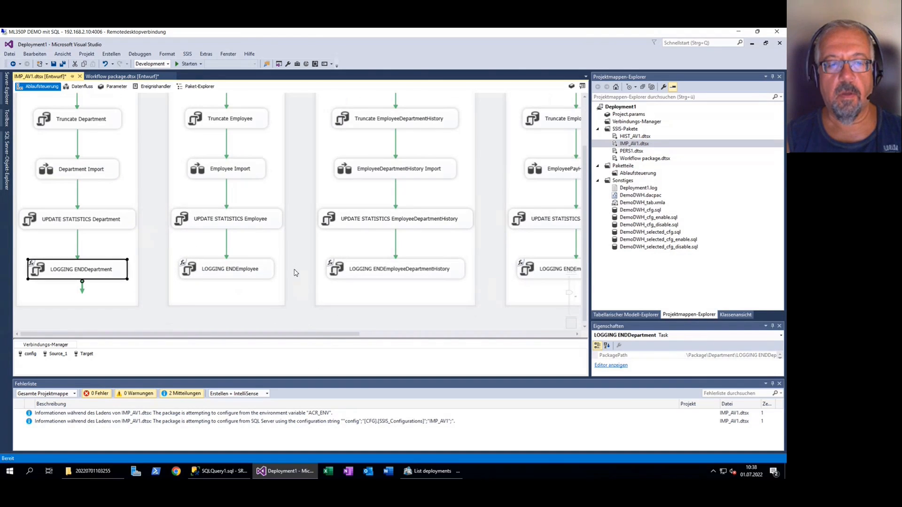
pyautogui.scroll(3, 295, 273)
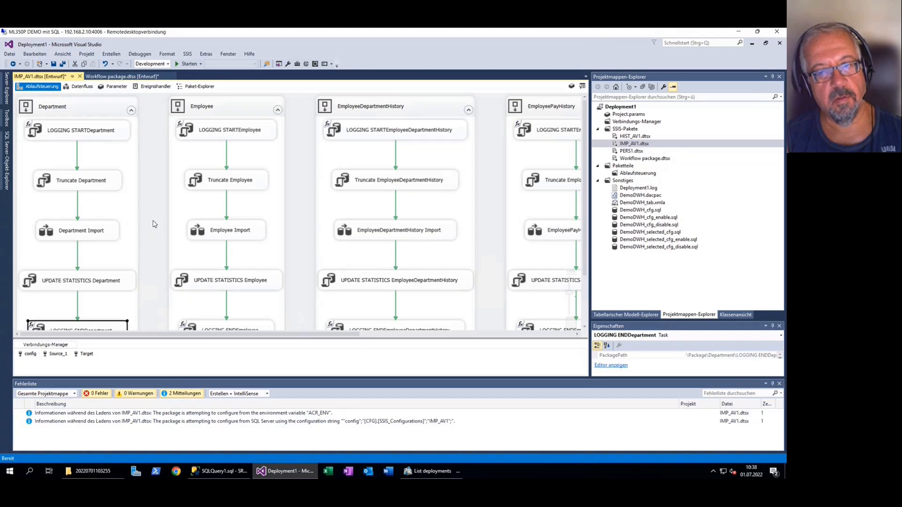
pyautogui.click(105, 238)
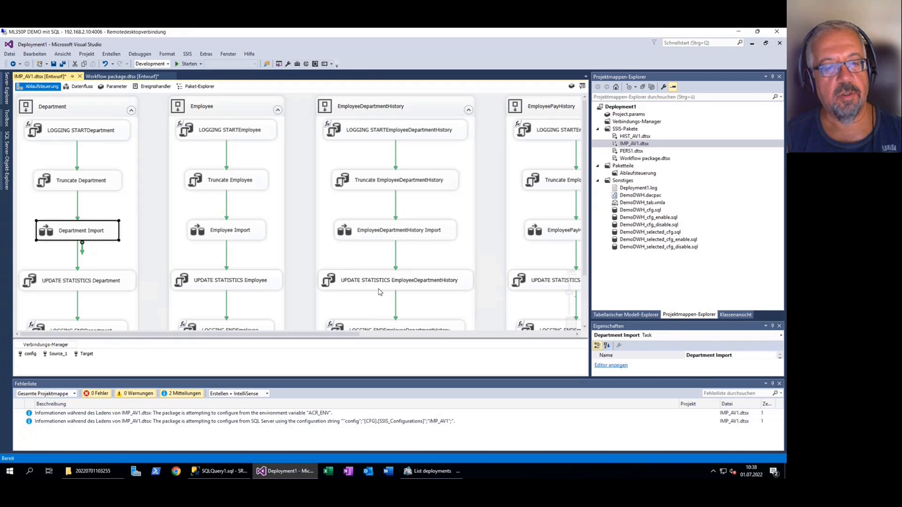
pyautogui.moveTo(358, 338)
pyautogui.mouseDown()
pyautogui.moveTo(392, 344)
pyautogui.moveTo(364, 351)
pyautogui.mouseUp()
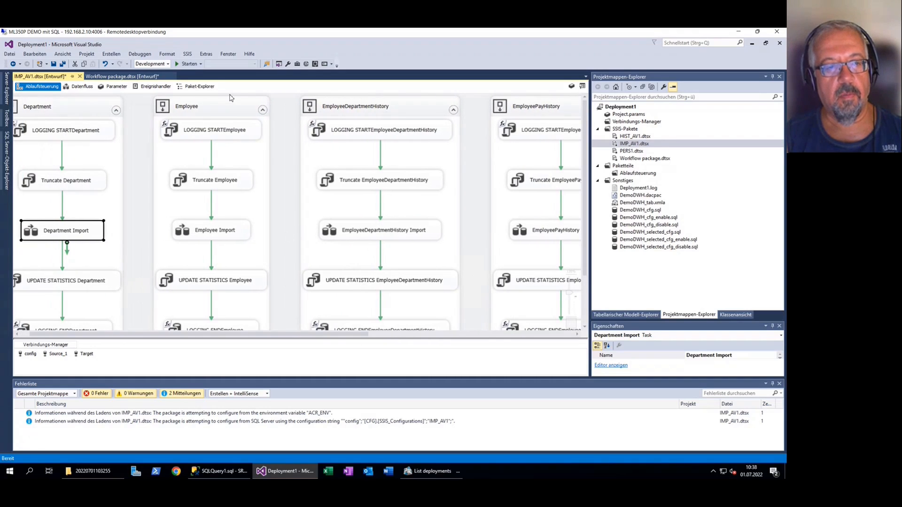
# Open the HIST_AV1.dtsx package and examine its CFG_HIST_STG procedure tasks for each staging table
pyautogui.click(634, 137)
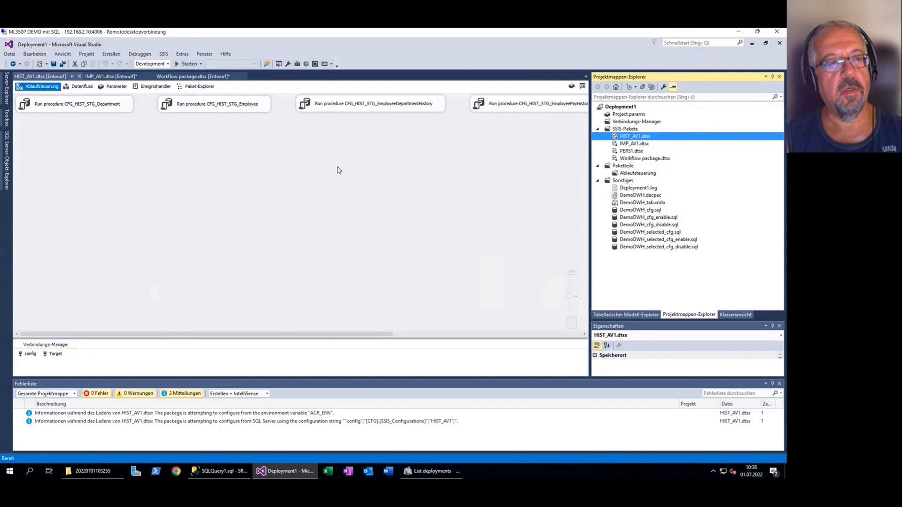
pyautogui.click(130, 107)
pyautogui.click(196, 108)
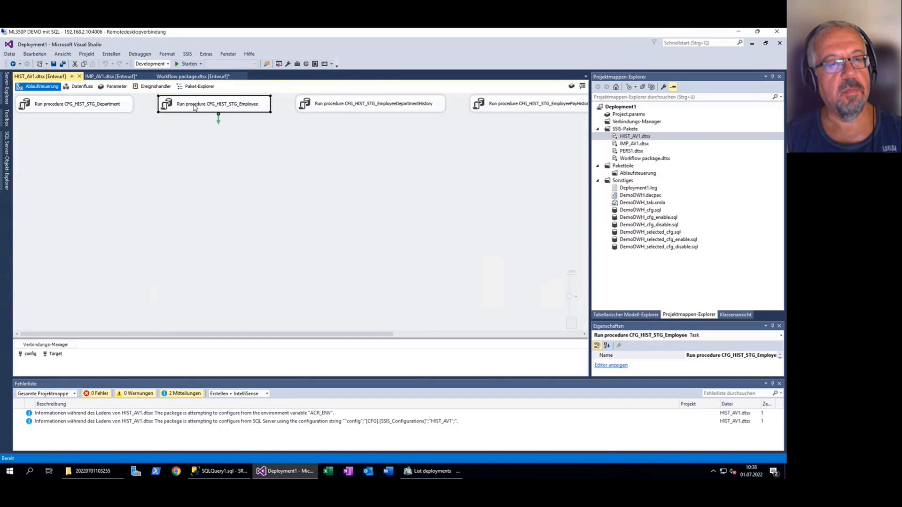
pyautogui.click(386, 106)
pyautogui.click(517, 105)
pyautogui.hscroll(1, 426, 332)
pyautogui.hscroll(5, 426, 332)
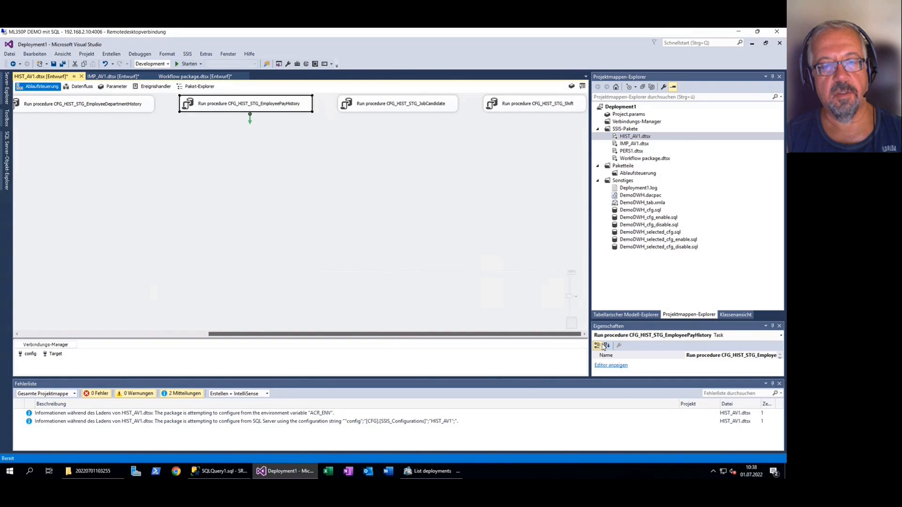
pyautogui.click(534, 111)
pyautogui.click(414, 111)
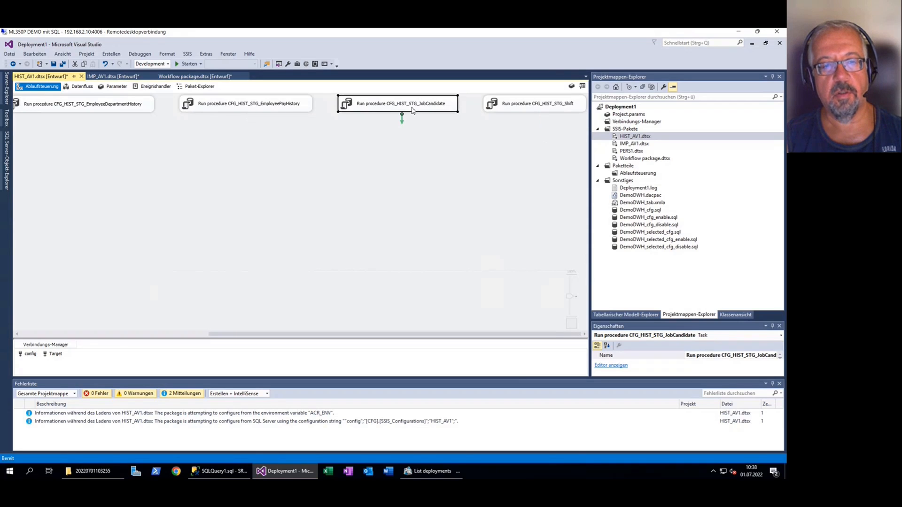
# Open the PERS1.dtsx package and examine the three fact table procedure tasks in the Persist VIEWs container
pyautogui.doubleClick(628, 151)
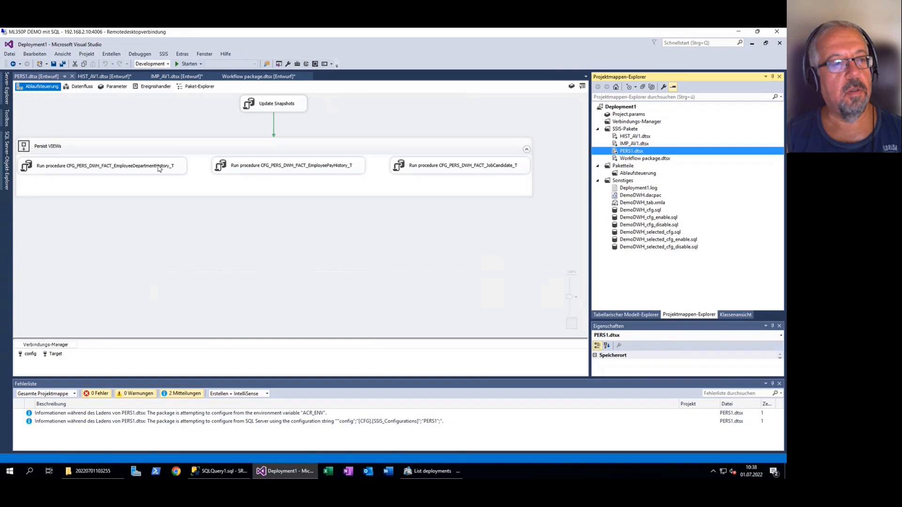
pyautogui.click(147, 166)
pyautogui.click(249, 171)
pyautogui.click(417, 170)
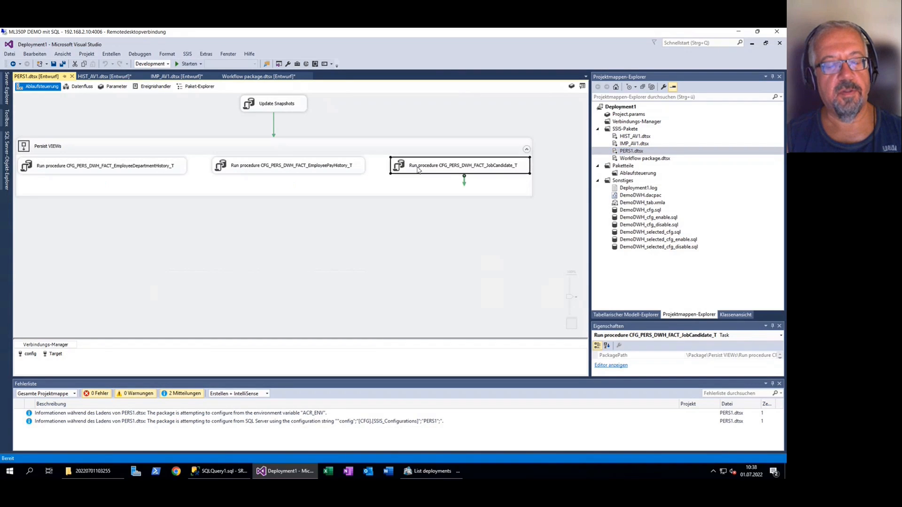
pyautogui.click(128, 164)
pyautogui.click(249, 168)
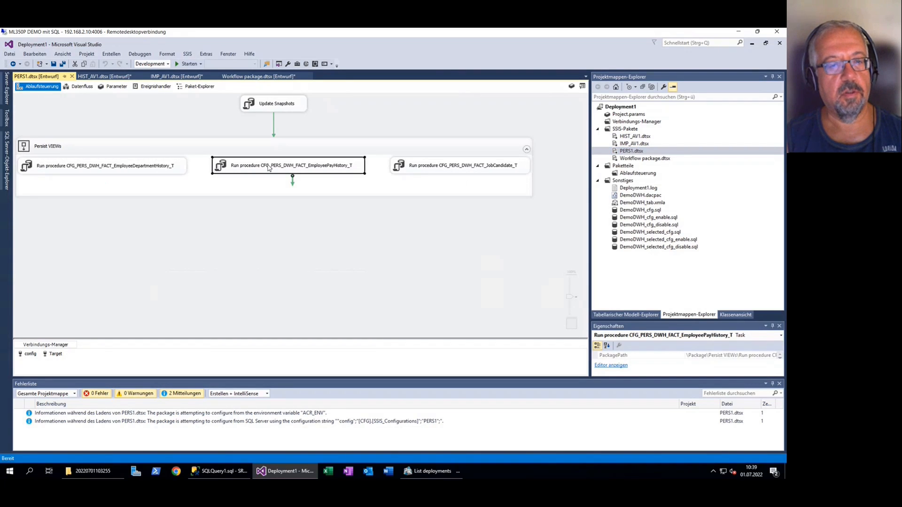
pyautogui.click(418, 169)
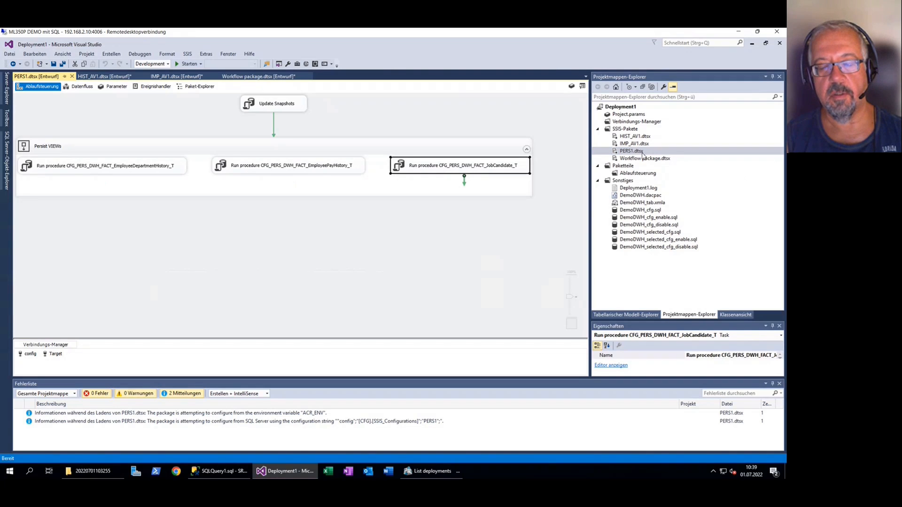
# Close the PERS1.dtsx and HIST_AV1.dtsx packages, discarding the changes to HIST_AV1.dtsx
pyautogui.click(72, 76)
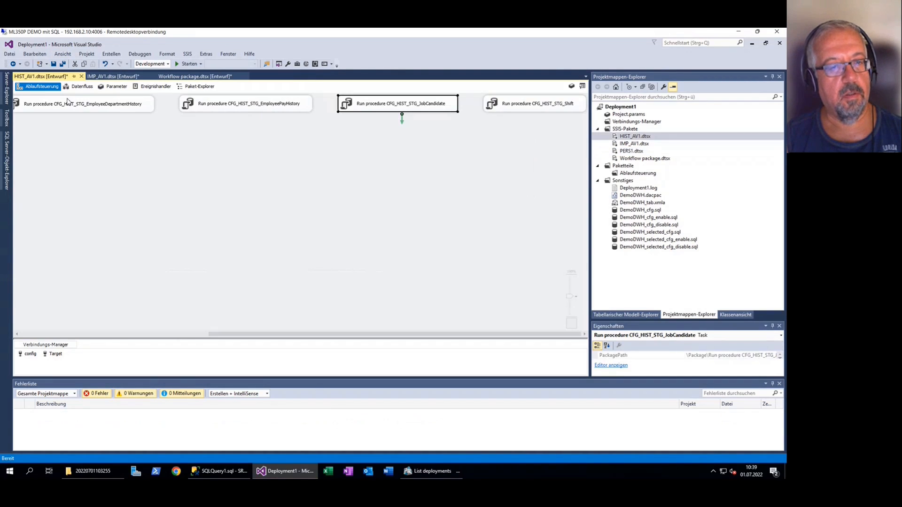
pyautogui.click(81, 77)
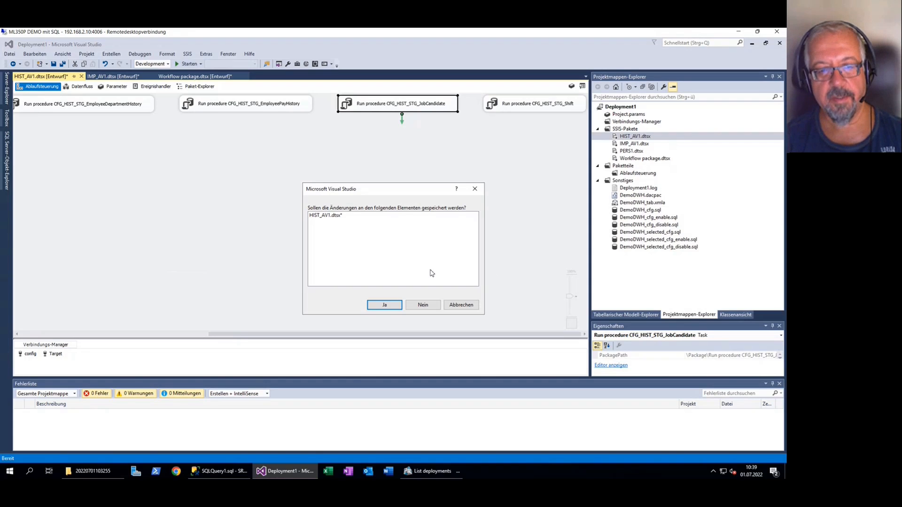
pyautogui.click(429, 308)
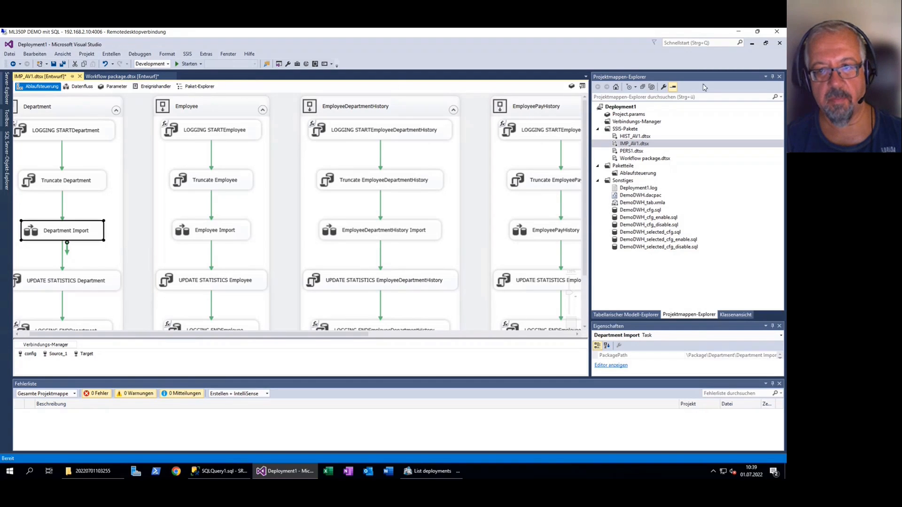
pyautogui.click(752, 43)
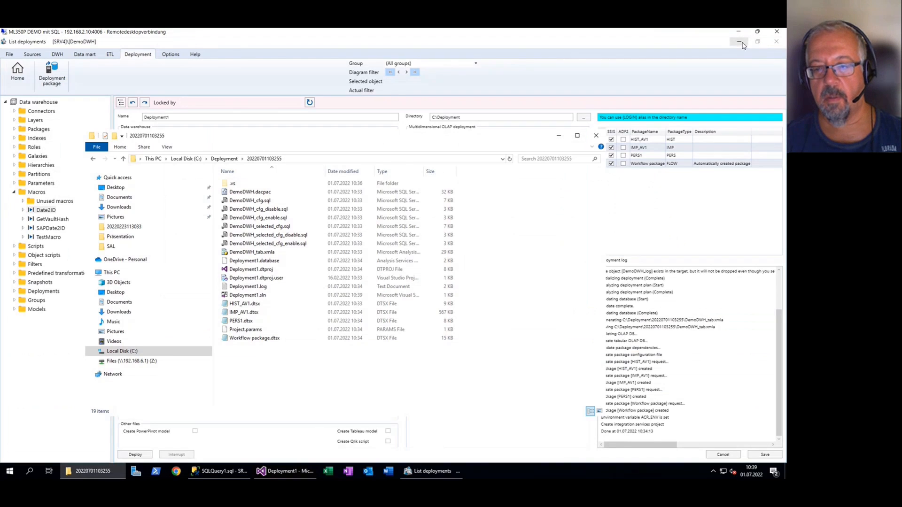
pyautogui.click(741, 44)
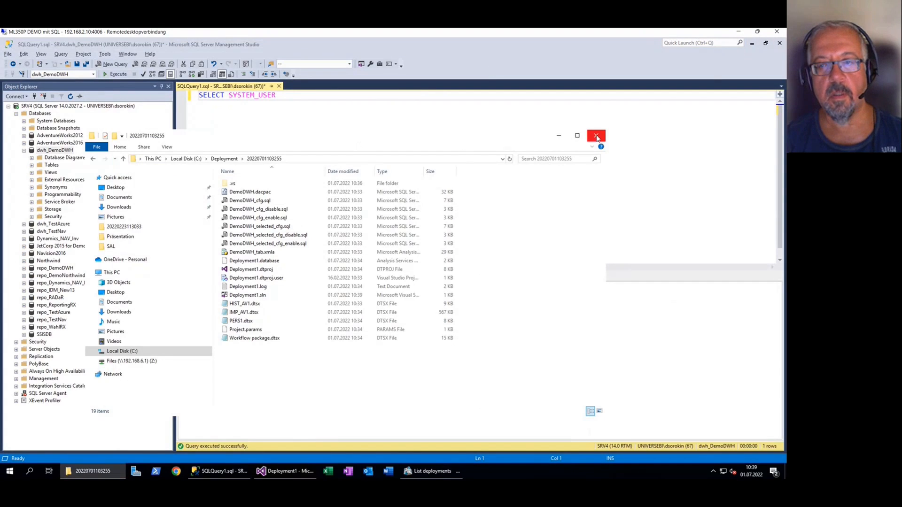
pyautogui.click(597, 136)
pyautogui.click(752, 43)
# Launch Power BI Desktop, sign in to the existing Microsoft account with the account password, and dismiss the start screen
pyautogui.doubleClick(38, 151)
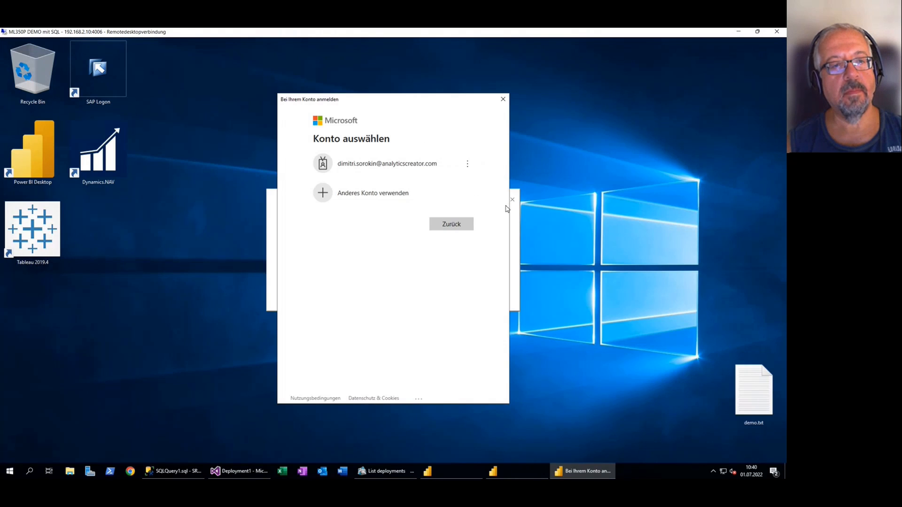
pyautogui.click(429, 168)
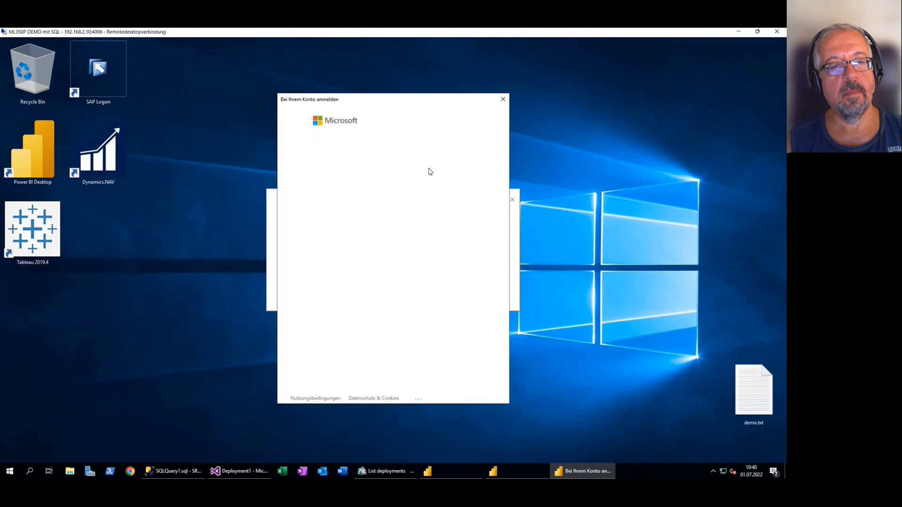
pyautogui.write('•••••••')
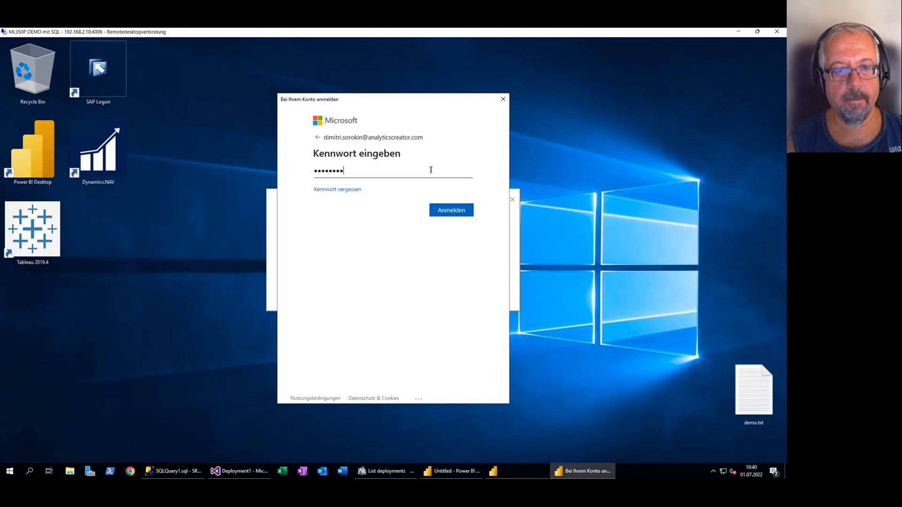
pyautogui.press('Return')
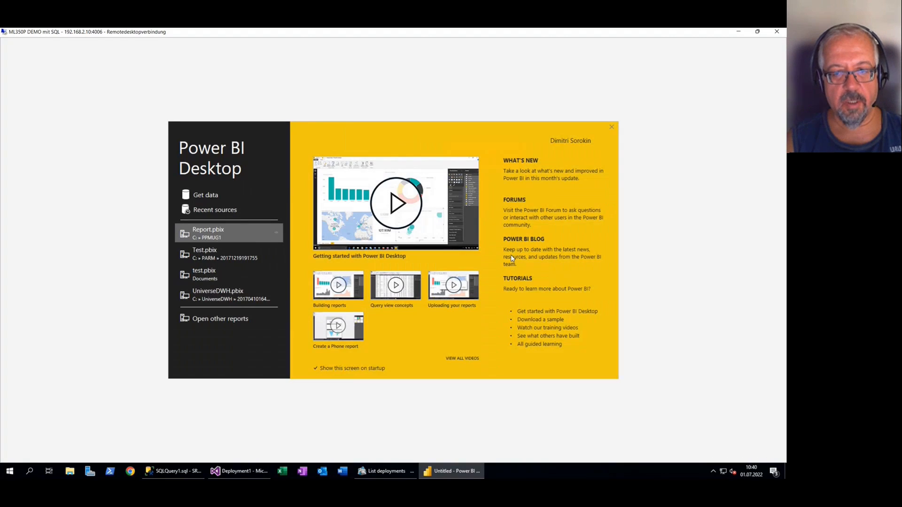
pyautogui.click(611, 127)
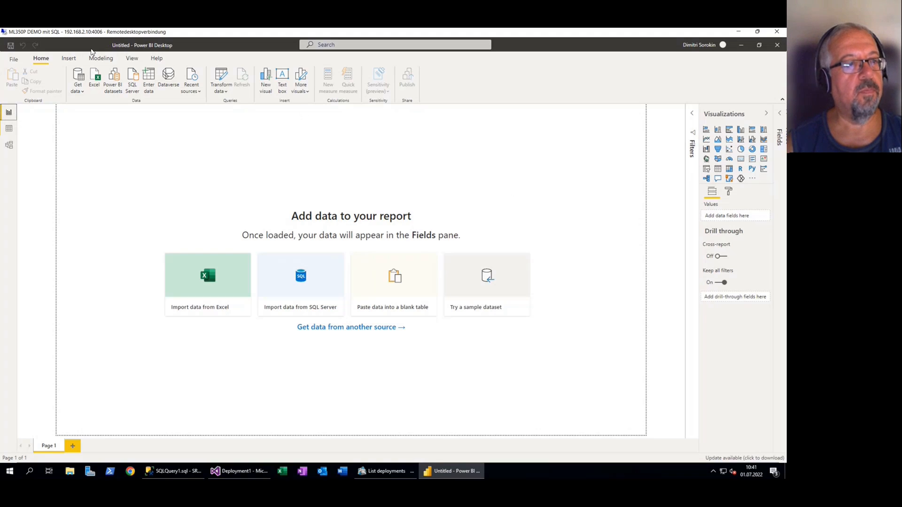
# Connect live to the Analysis Services server SRV4\TABULAR, using the database name DemoDWH copied from the tabular OLAP deployment settings
pyautogui.click(78, 89)
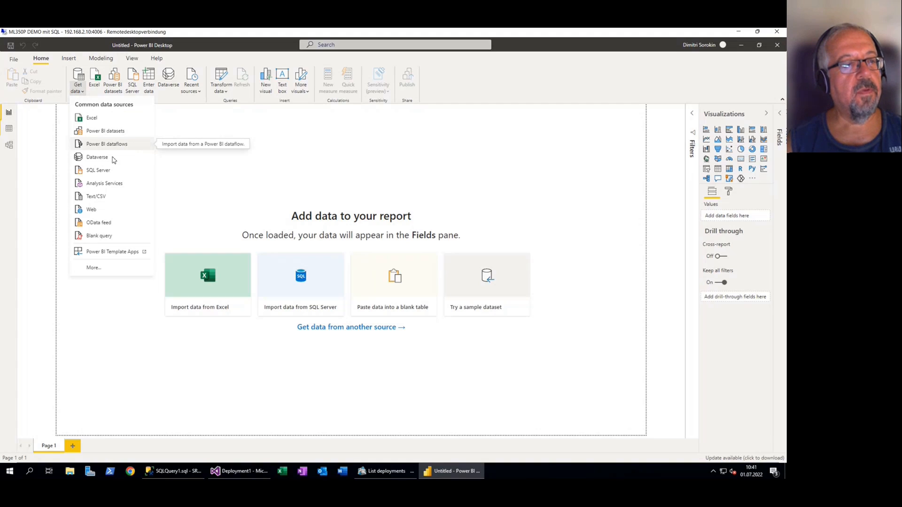
pyautogui.click(266, 215)
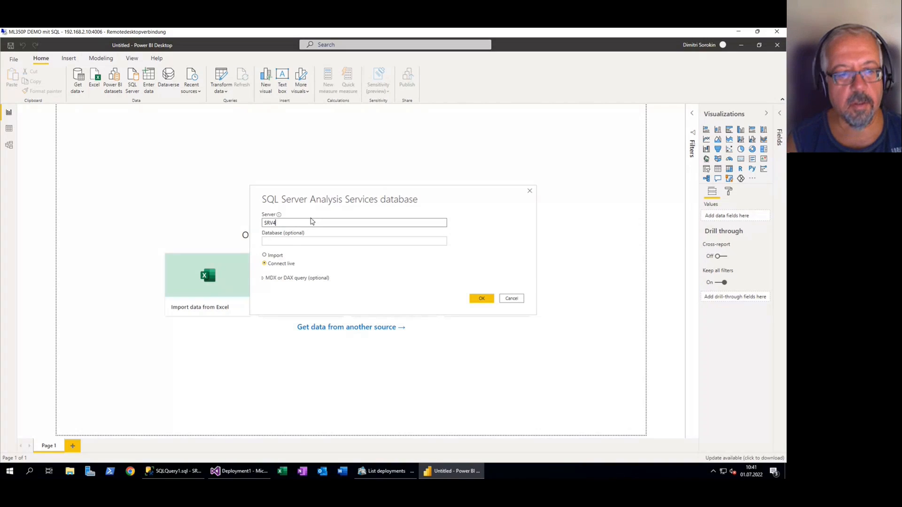
pyautogui.write('TABULAR')
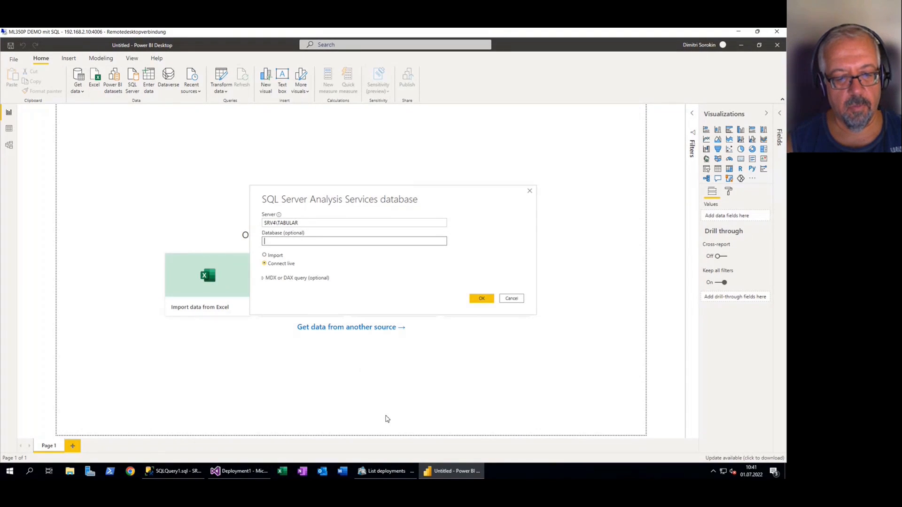
pyautogui.click(380, 471)
pyautogui.doubleClick(506, 290)
pyautogui.hotkey('ctrl', 'c')
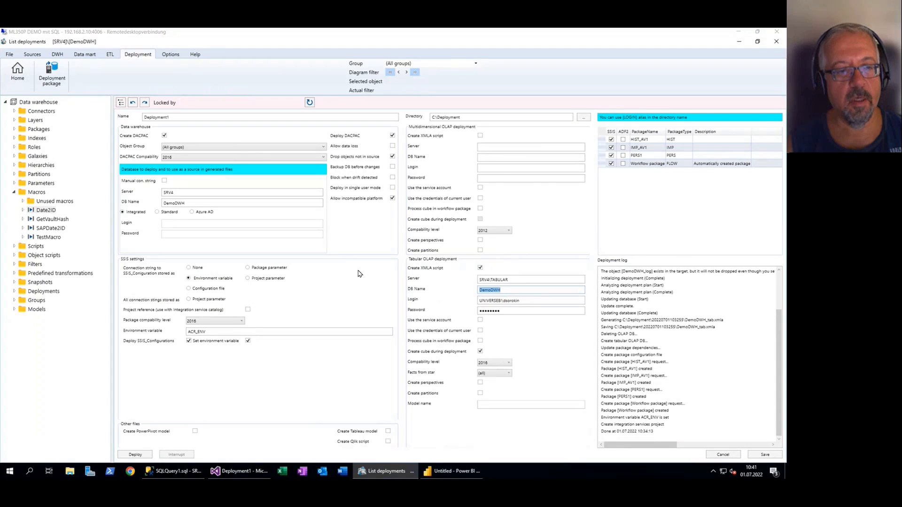
pyautogui.click(302, 471)
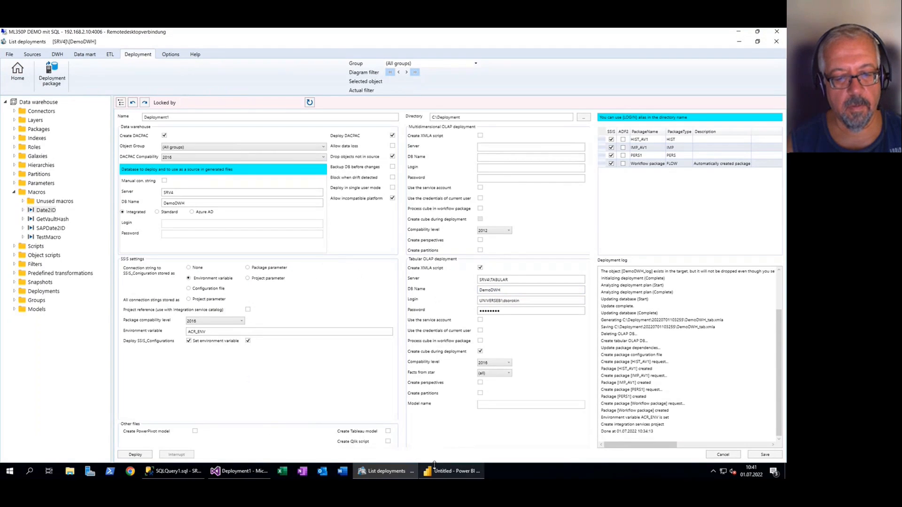
pyautogui.click(451, 471)
pyautogui.hotkey('ctrl', 'v')
pyautogui.click(481, 299)
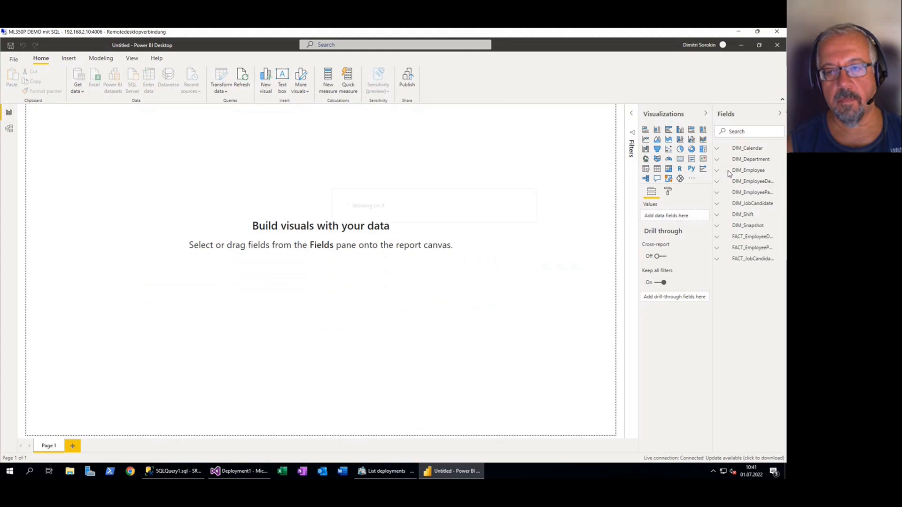
# Open the model diagram and rearrange the three fact tables, placing FACT_EmployeePayHistory above and FACT_JobCandidate below DIM_Snapshot
pyautogui.click(9, 129)
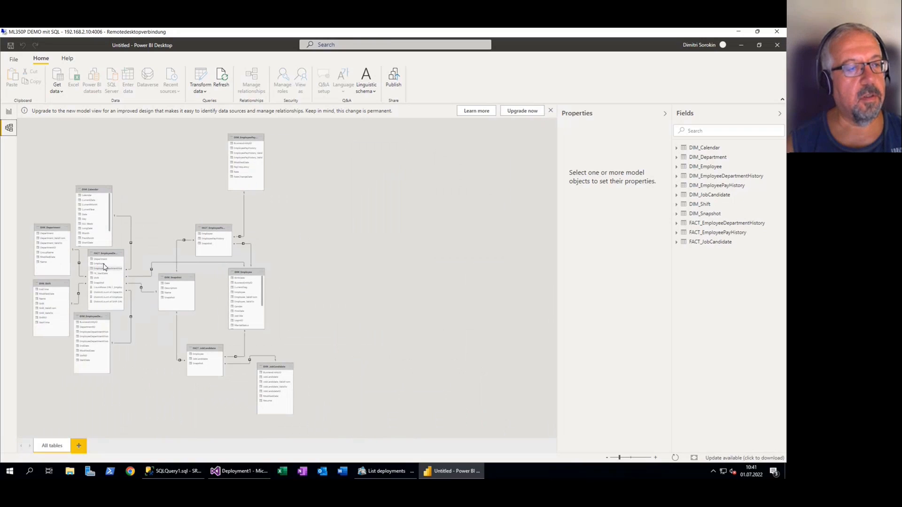
pyautogui.moveTo(105, 254); pyautogui.dragTo(110, 258)
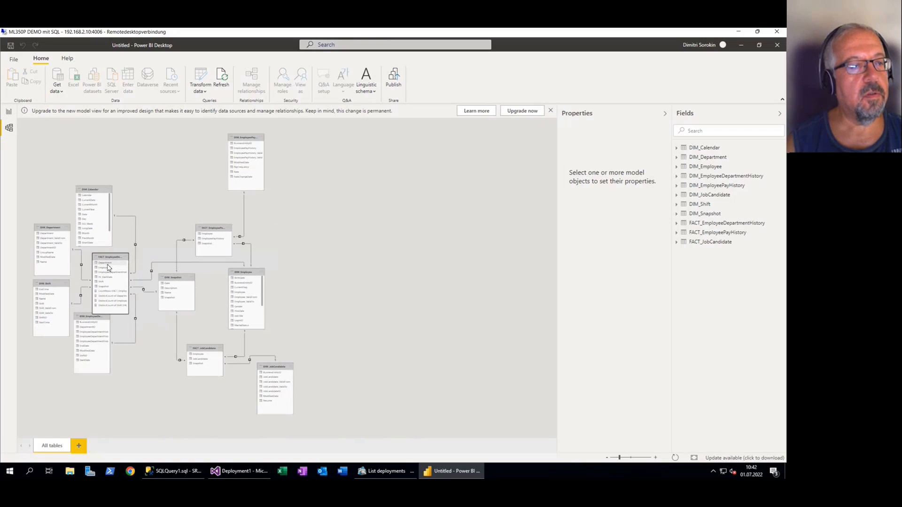
pyautogui.keyDown('ctrl'); pyautogui.scroll(1, 89, 260); pyautogui.keyUp('ctrl')
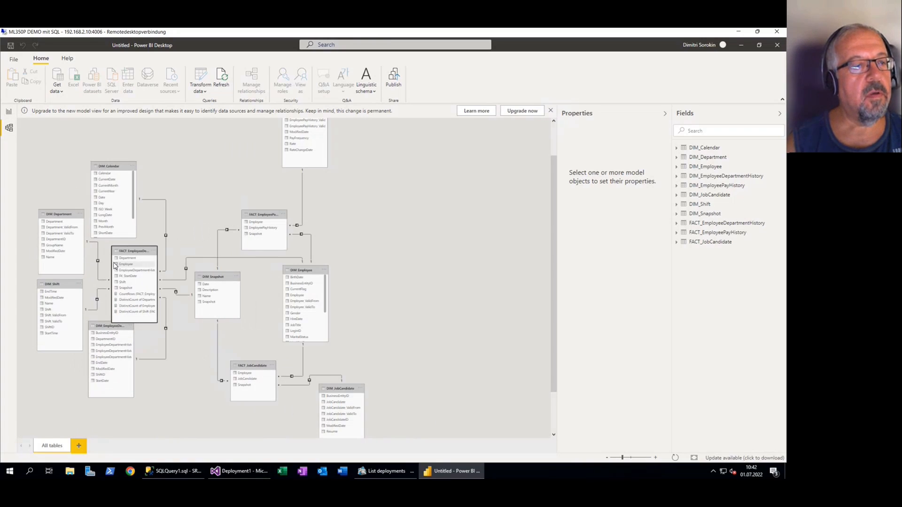
pyautogui.scroll(1, 148, 256)
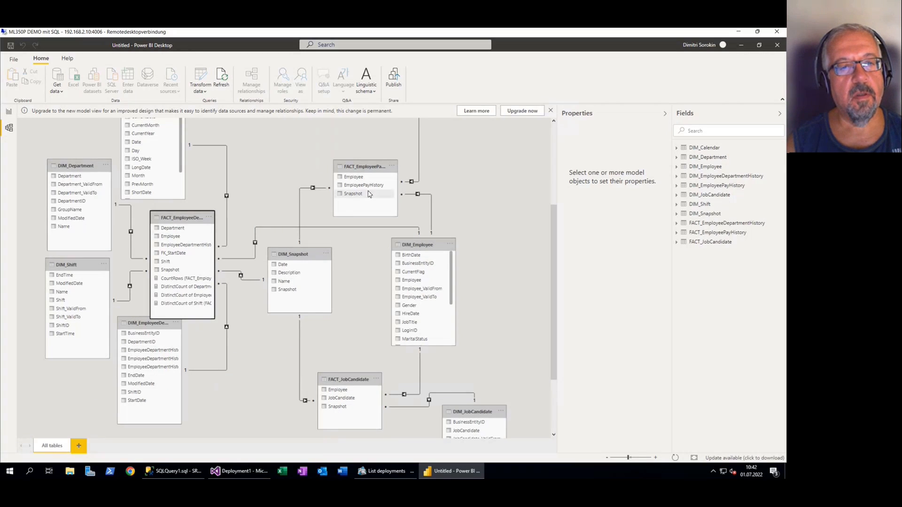
pyautogui.moveTo(367, 168); pyautogui.dragTo(299, 161)
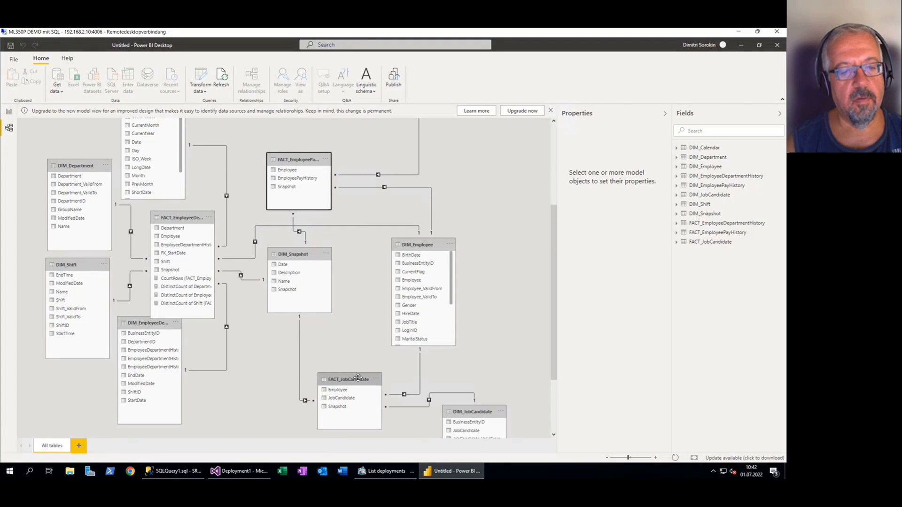
pyautogui.moveTo(360, 380); pyautogui.dragTo(304, 357)
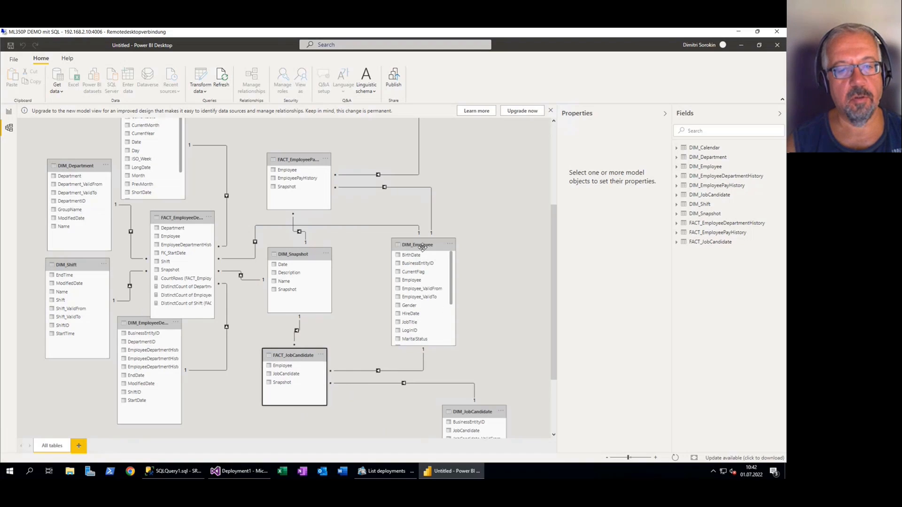
pyautogui.scroll(-1, 397, 282)
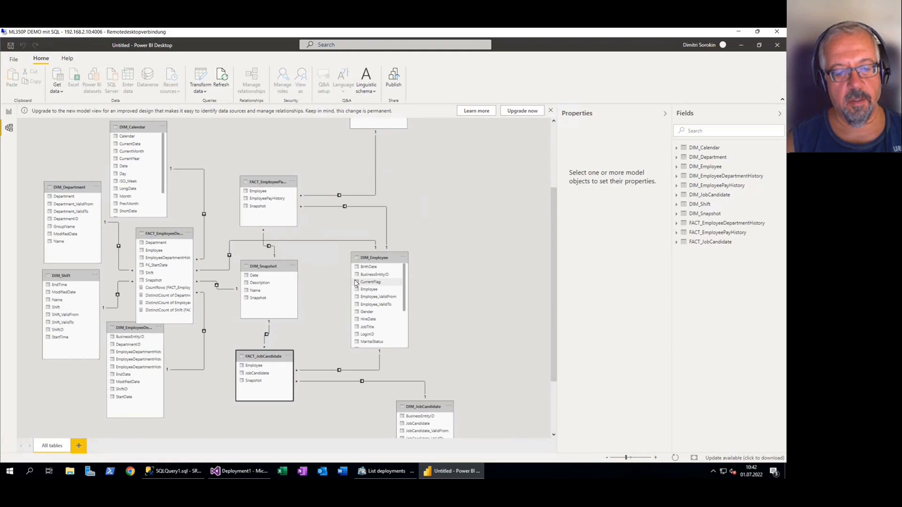
# Switch to the deployment tool and return to the DemoDWH flow diagram to review its layers from sources to datamart
pyautogui.click(388, 472)
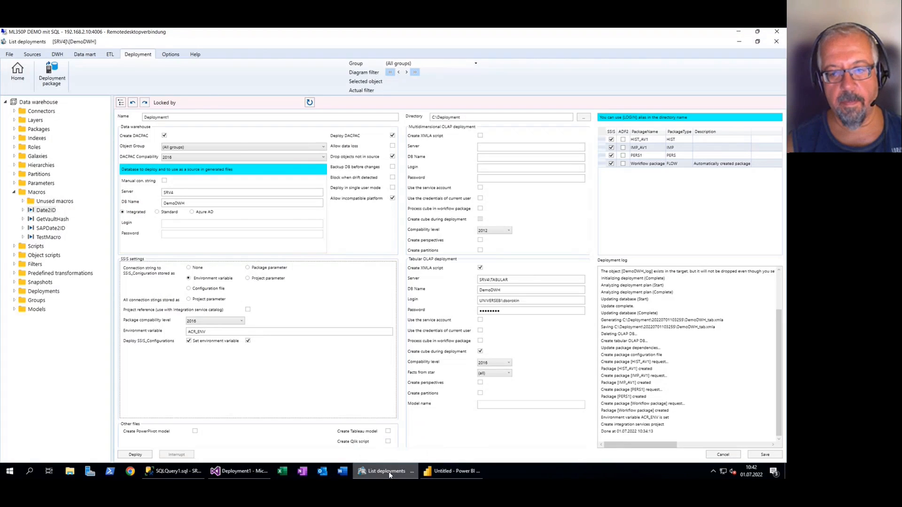
pyautogui.click(14, 73)
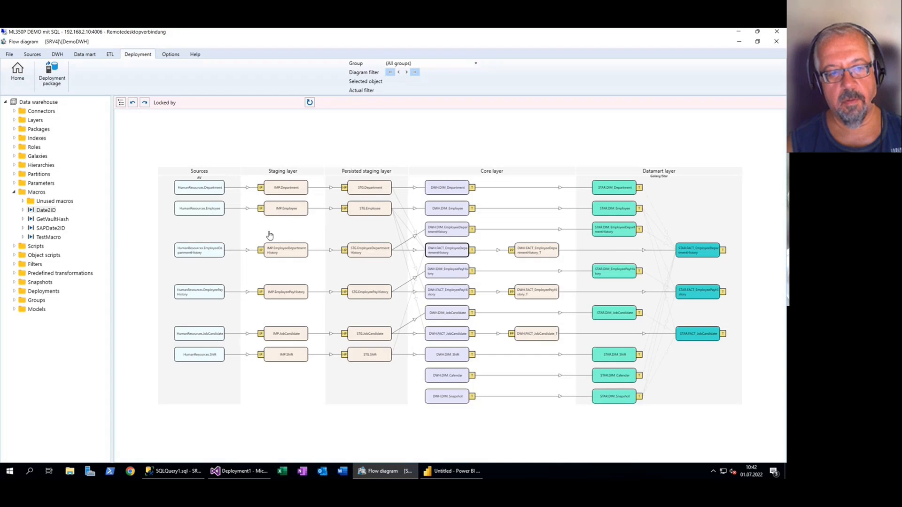
pyautogui.moveTo(112, 230)
pyautogui.mouseDown()
pyautogui.moveTo(103, 230)
pyautogui.moveTo(111, 235)
pyautogui.mouseUp()
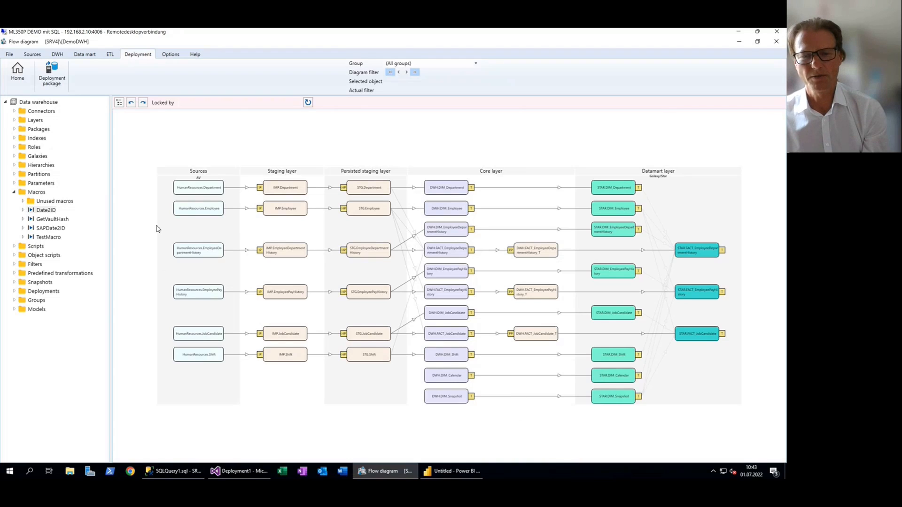
# Keep the remote session connected, exit the data warehouse tool without saving the repository, and request closing the Power BI report
pyautogui.click(777, 32)
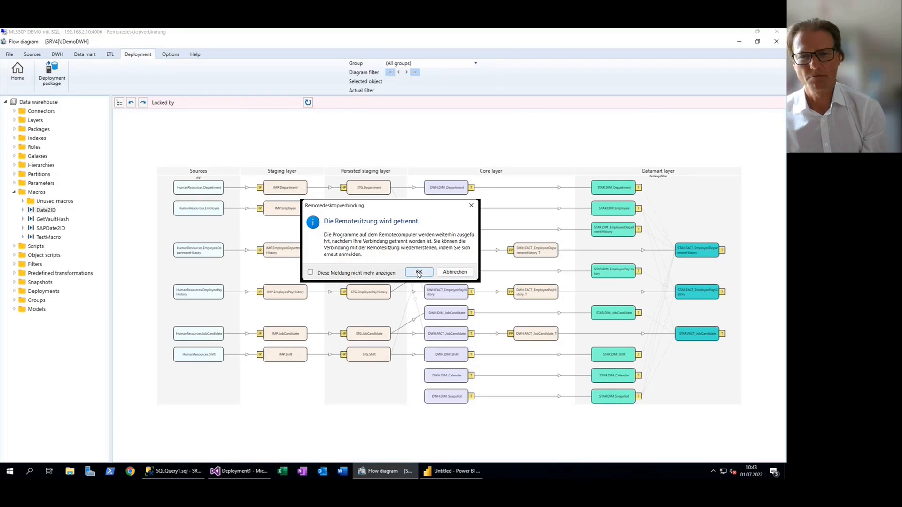
pyautogui.click(454, 272)
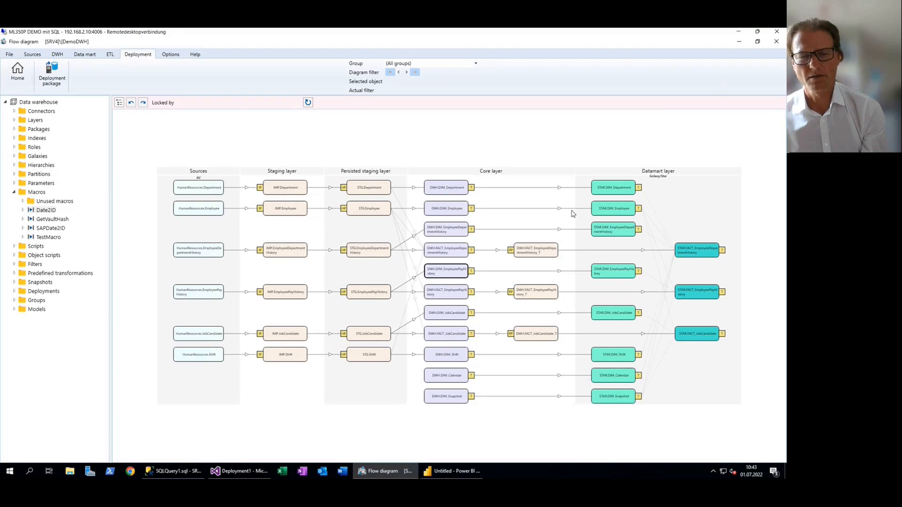
pyautogui.click(778, 43)
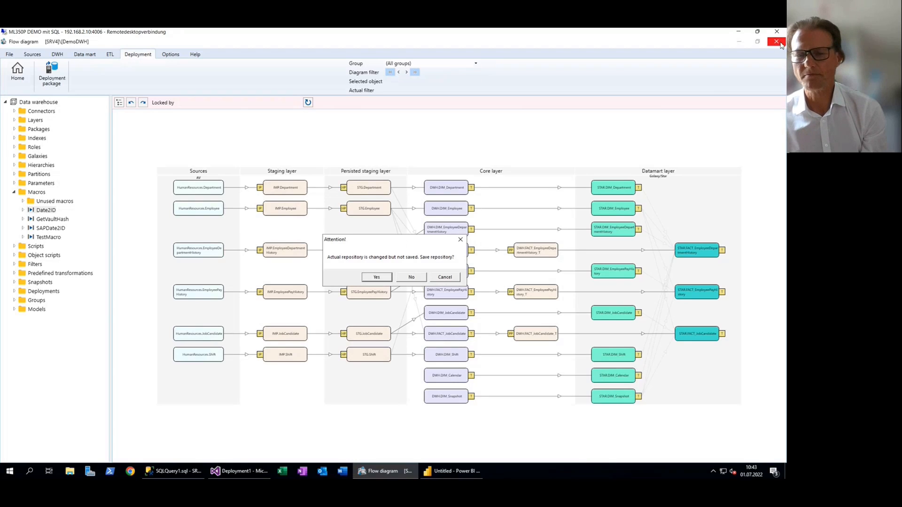
pyautogui.click(411, 277)
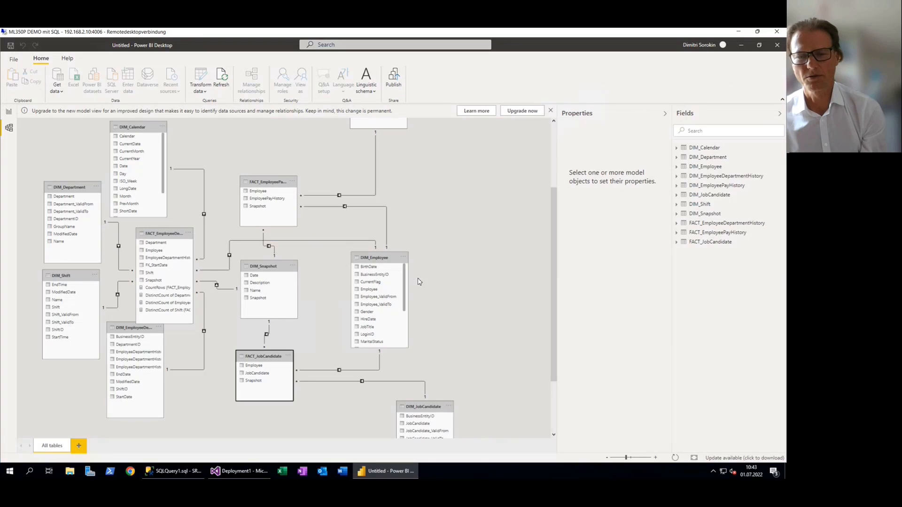
pyautogui.click(777, 46)
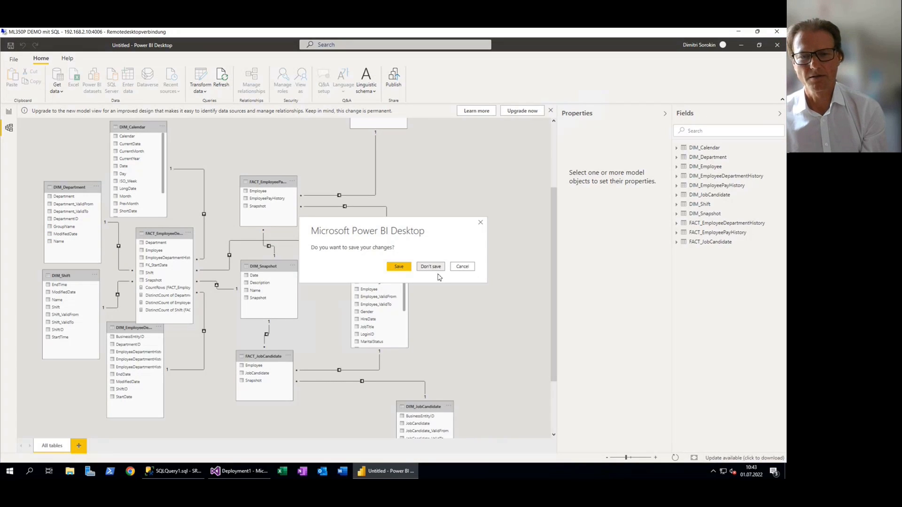
# Switch to Visual Studio, execute Workflow package.dtsx, and stop debugging after the package run completes
pyautogui.click(244, 472)
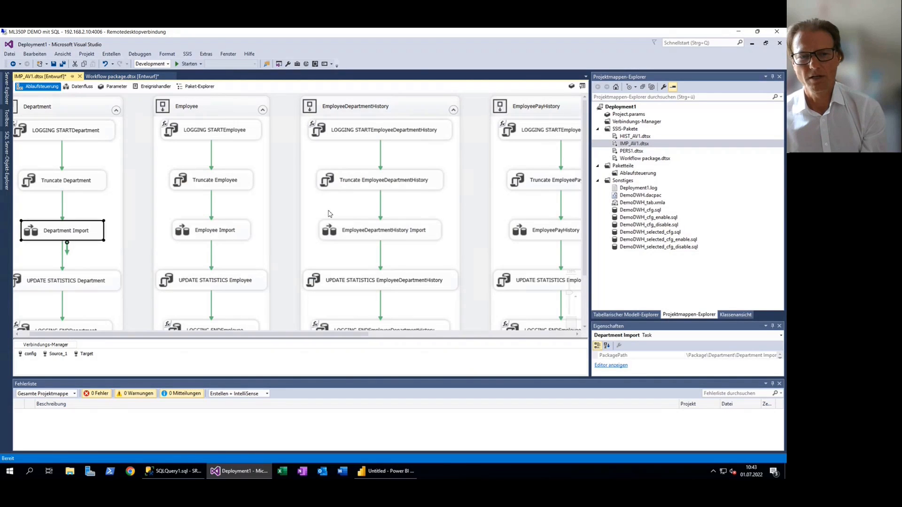
pyautogui.doubleClick(662, 159)
pyautogui.rightClick(663, 159)
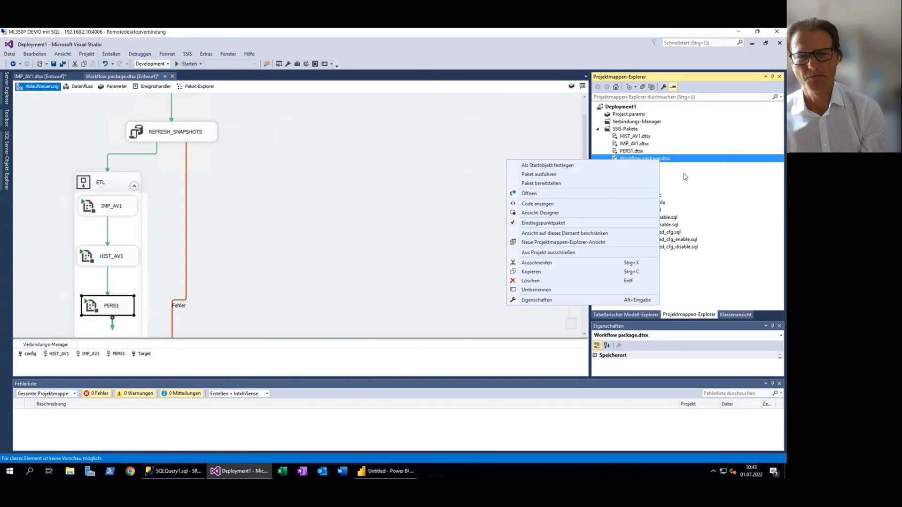
pyautogui.click(584, 174)
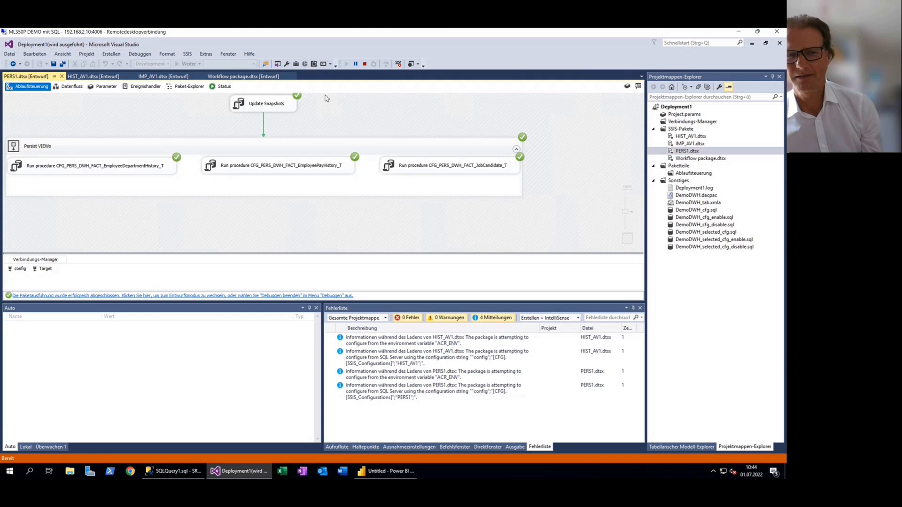
pyautogui.click(365, 64)
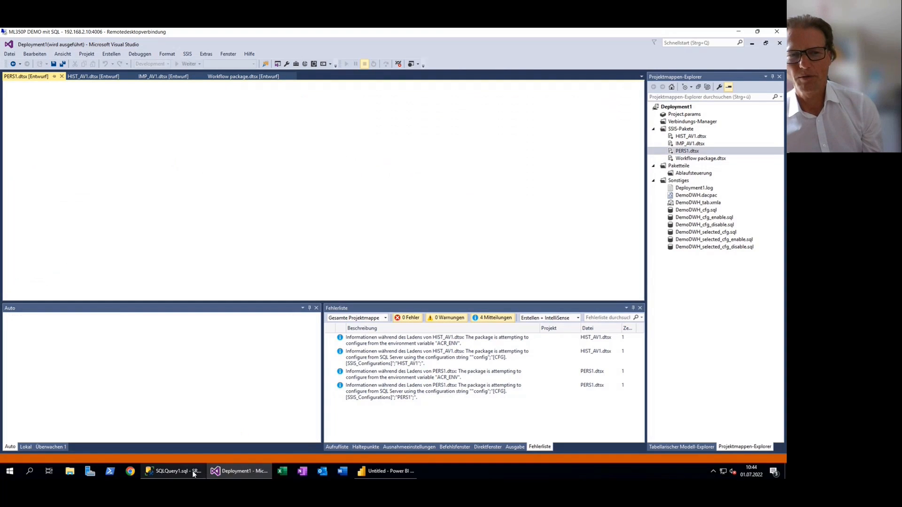
# Switch to SQL Server Management Studio, collapse the database list, and connect to the Analysis Services server SRV4\TABULAR
pyautogui.click(186, 476)
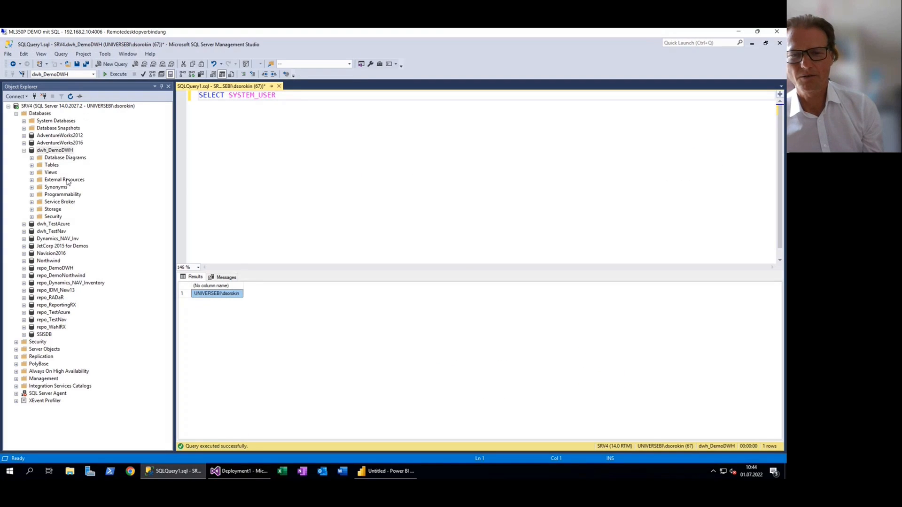
pyautogui.click(17, 113)
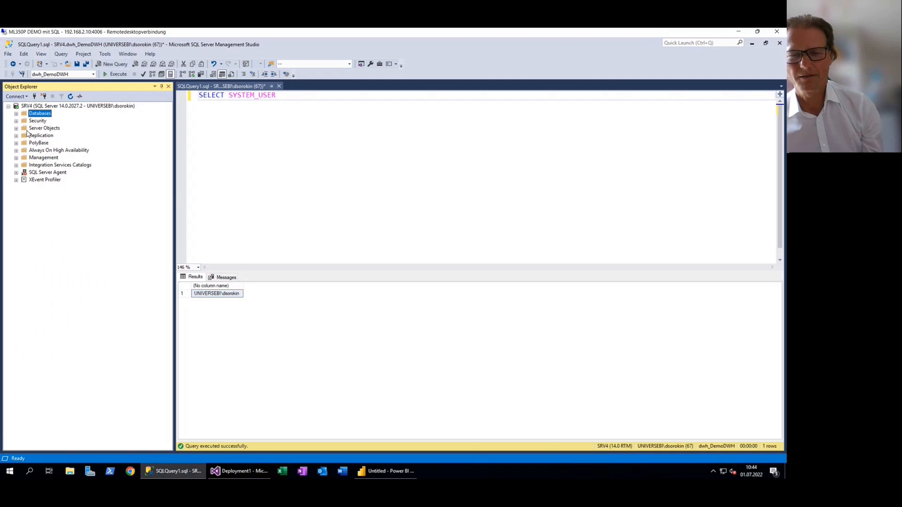
pyautogui.click(16, 96)
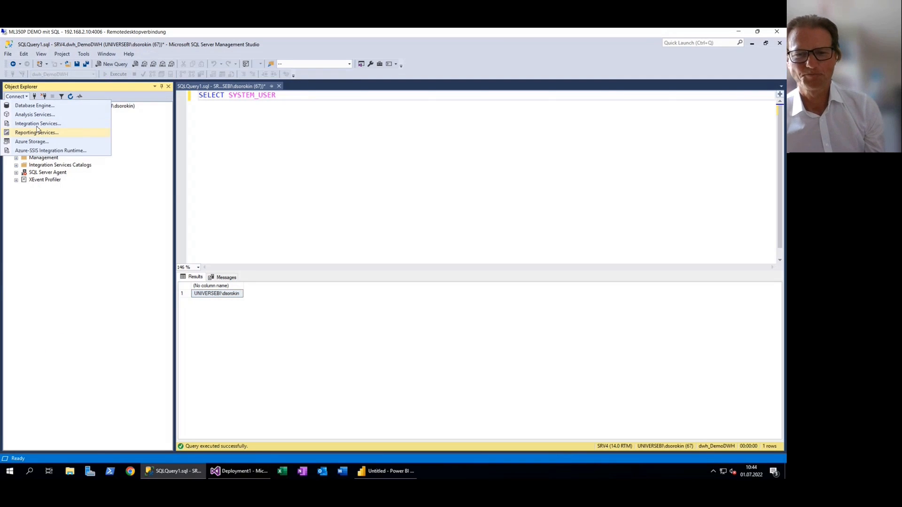
pyautogui.click(40, 116)
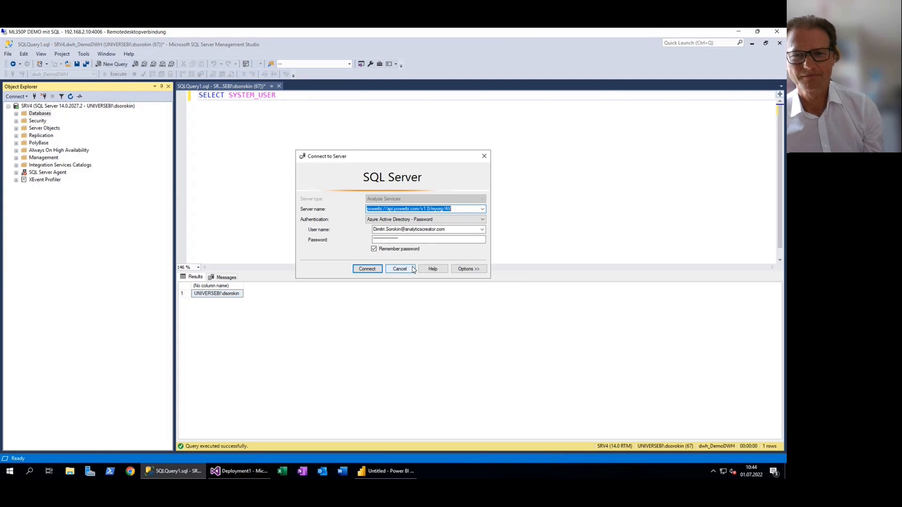
pyautogui.click(482, 209)
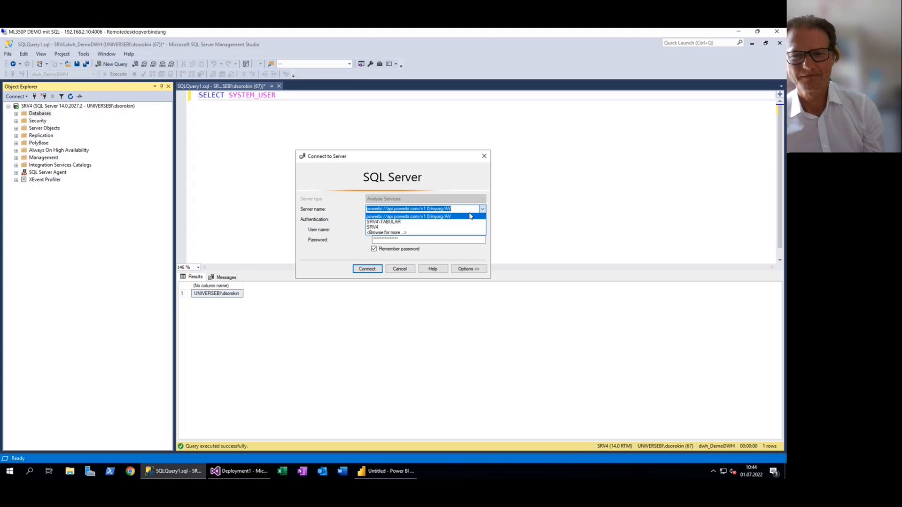
pyautogui.click(432, 222)
pyautogui.click(374, 268)
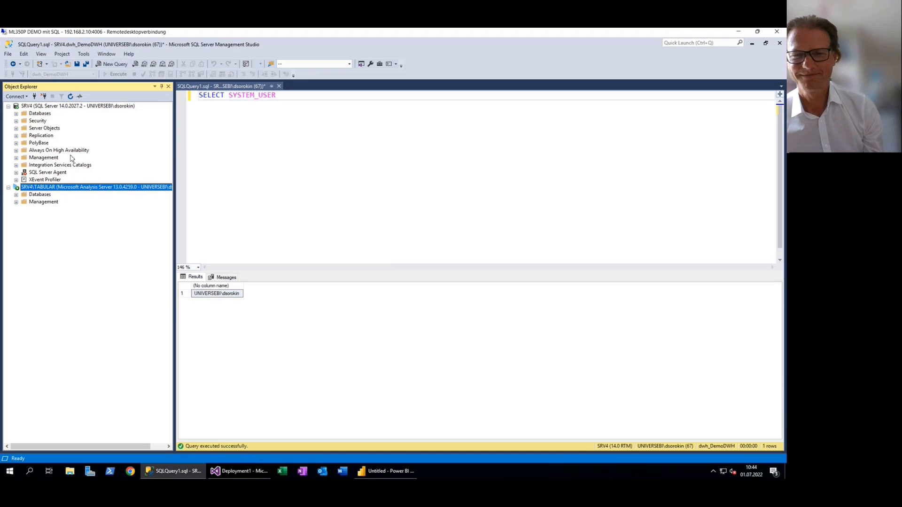
# Process the DemoDWH tabular database on SRV4\TABULAR in Process Default mode and close the processing progress dialog
pyautogui.rightClick(51, 202)
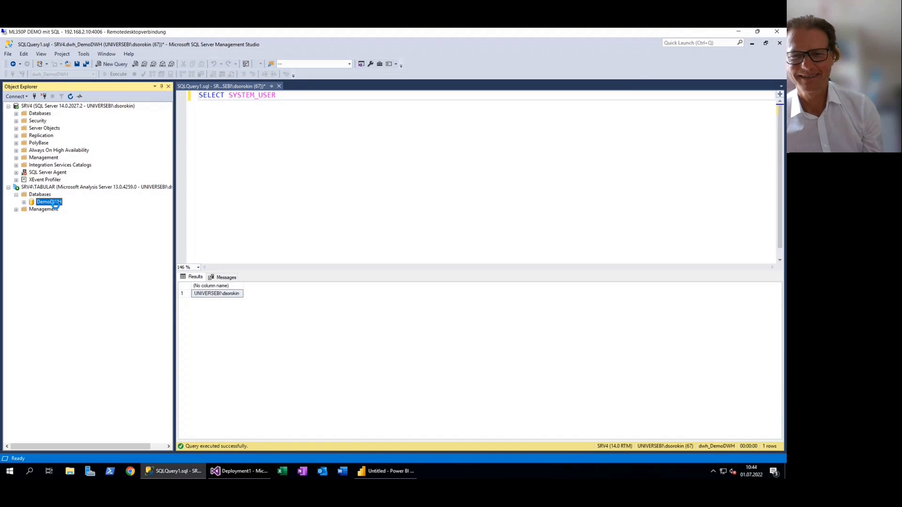
pyautogui.click(80, 232)
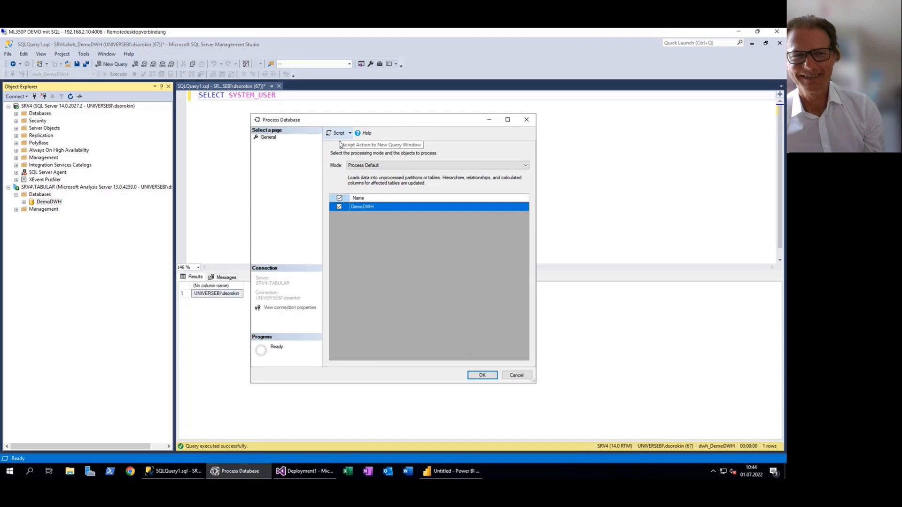
pyautogui.click(483, 375)
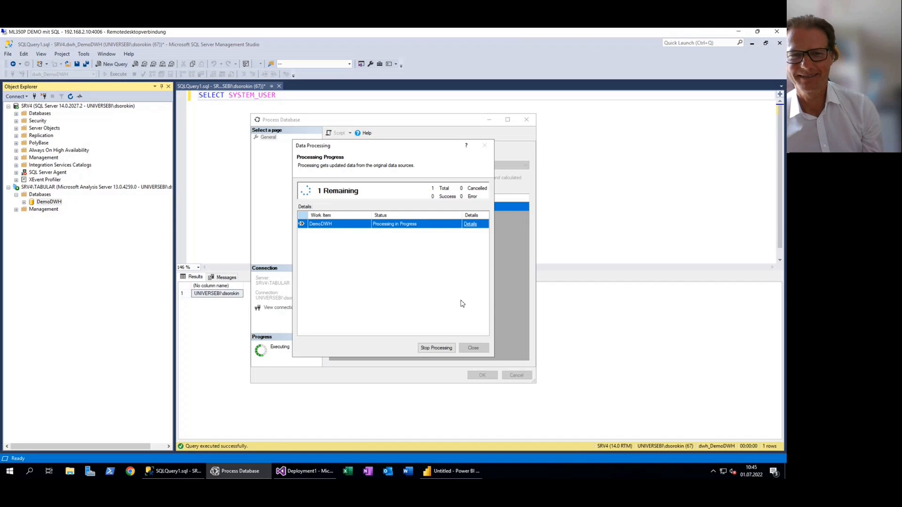
pyautogui.click(465, 348)
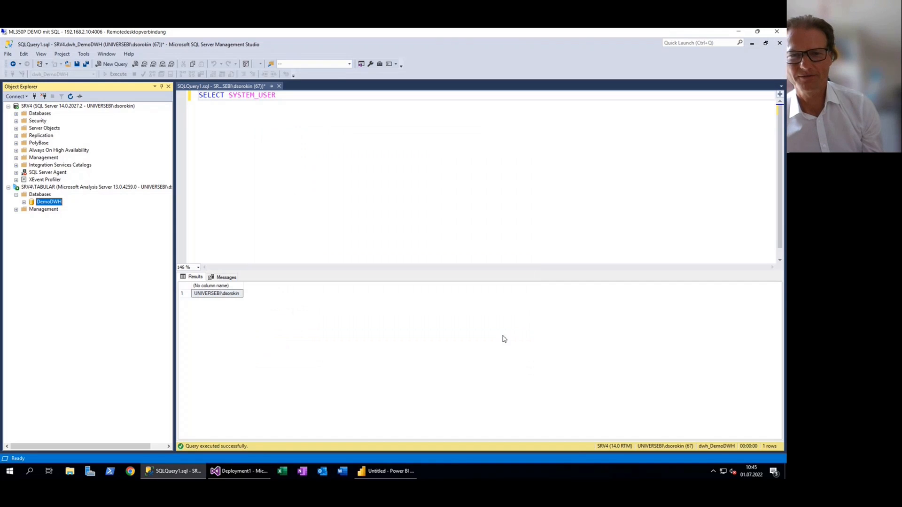
# Switch to Power BI, cancel the pending close, and open the report view with a wider Fields pane
pyautogui.click(375, 471)
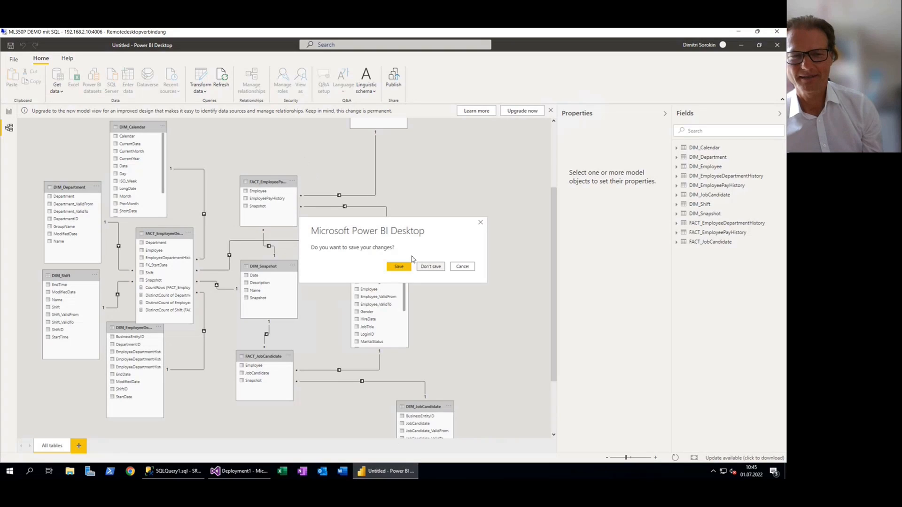
pyautogui.click(462, 267)
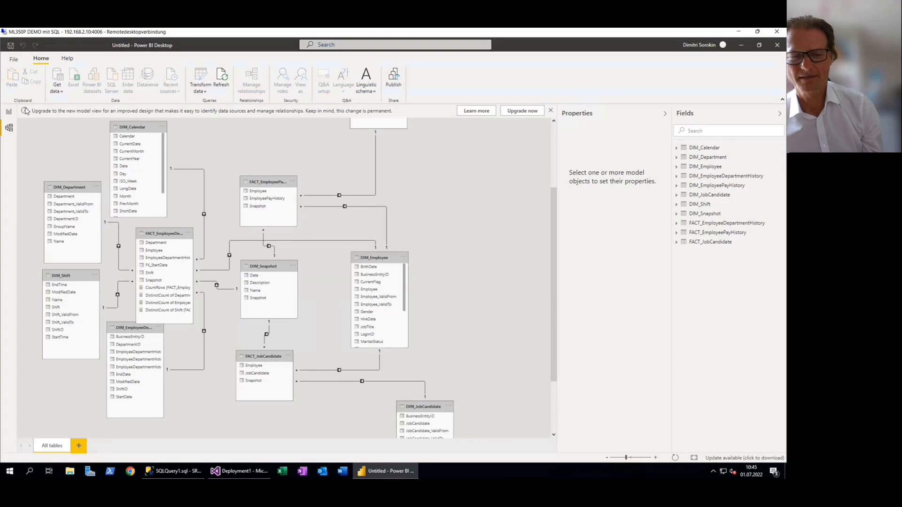
pyautogui.click(9, 111)
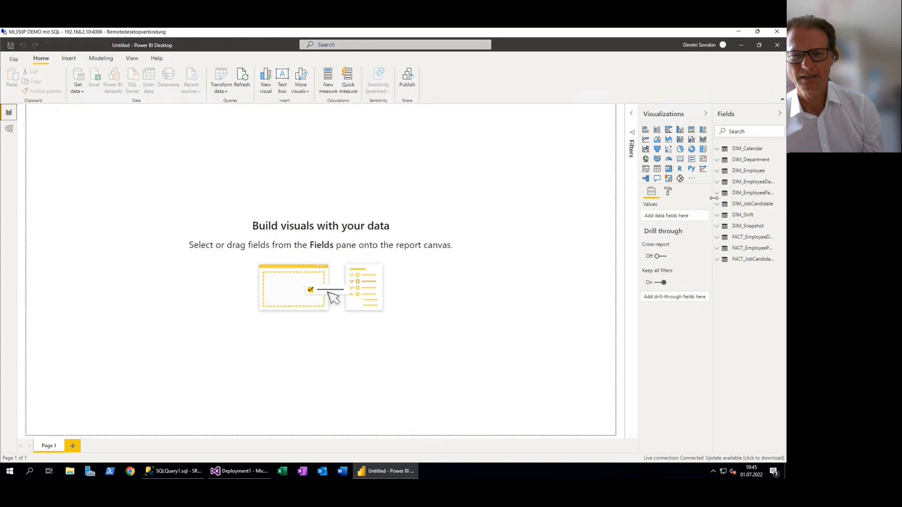
pyautogui.moveTo(713, 202); pyautogui.dragTo(675, 202)
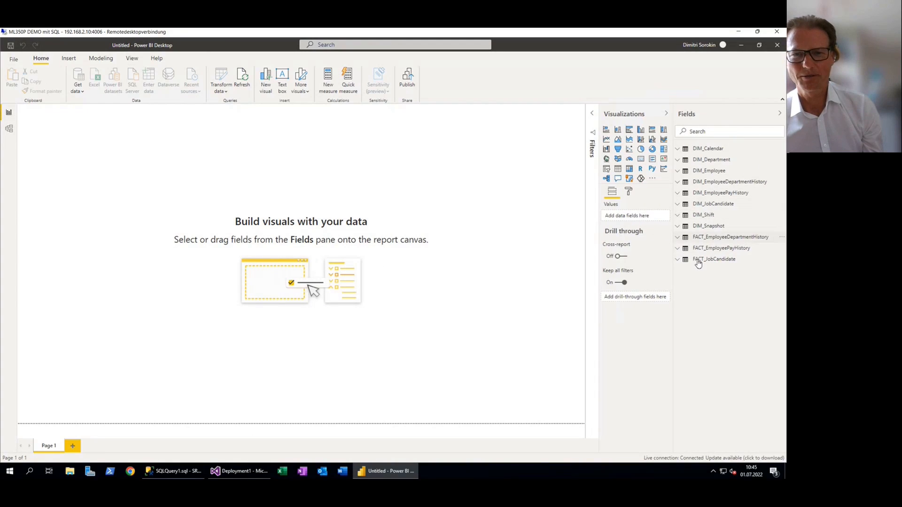
# Add the DistinctCount of Employee measure from FACT_EmployeeDepartmentHistory to the empty report page as a new visual
pyautogui.click(691, 240)
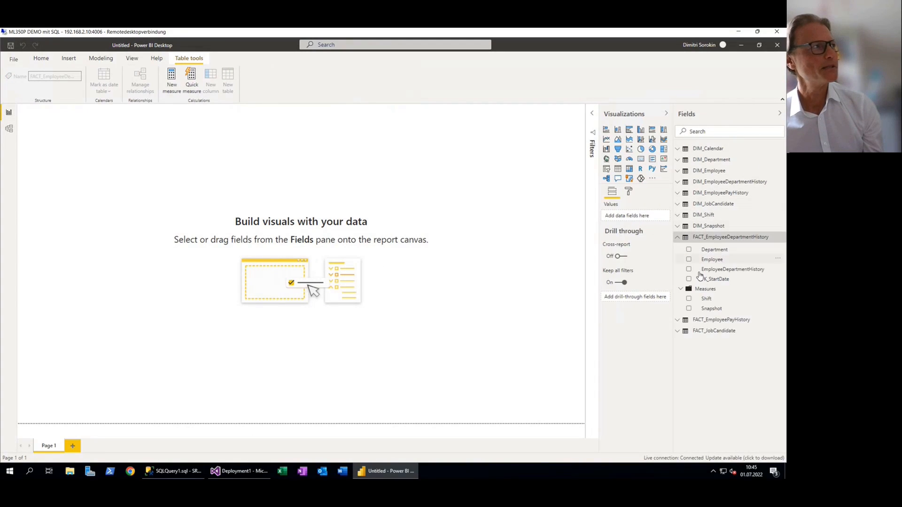
pyautogui.click(682, 289)
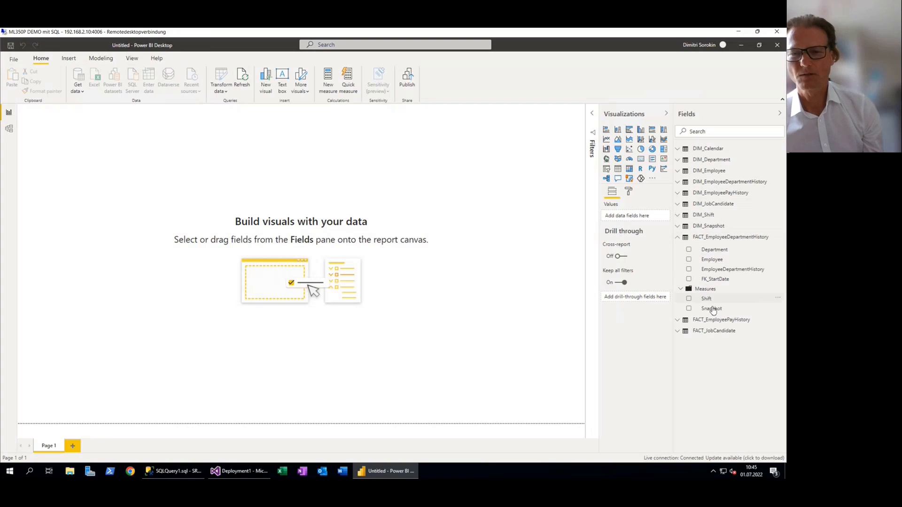
pyautogui.click(681, 291)
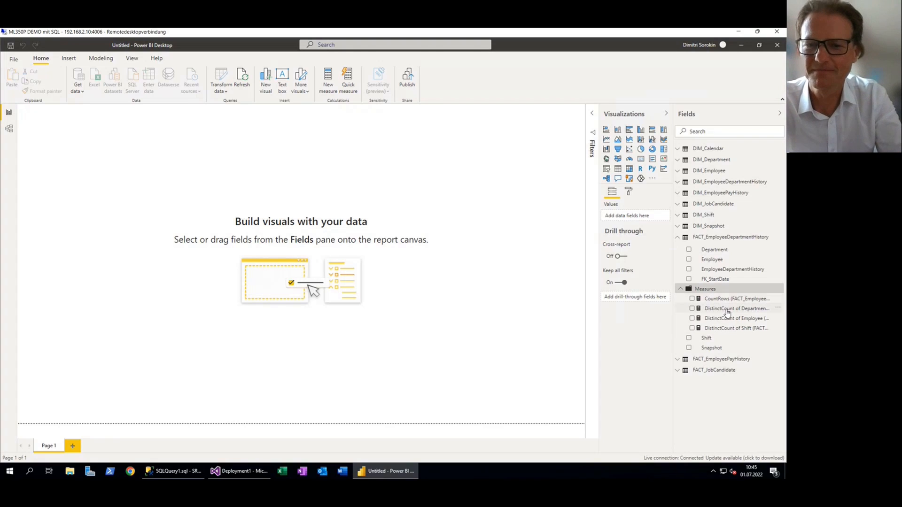
pyautogui.moveTo(726, 313)
pyautogui.mouseDown()
pyautogui.moveTo(331, 209)
pyautogui.moveTo(727, 320)
pyautogui.mouseUp()
pyautogui.moveTo(398, 227); pyautogui.dragTo(377, 211)
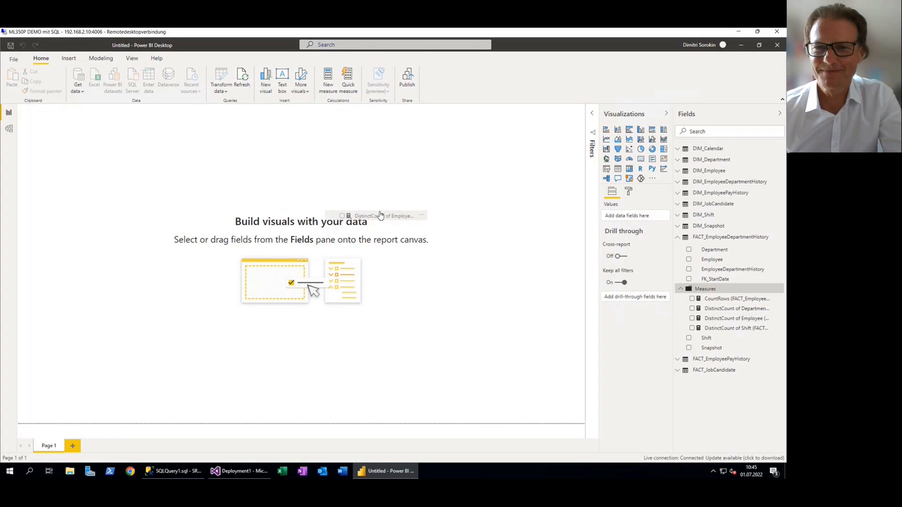
# Add the Name field from DIM_Department to the employee count visual and convert it to a table
pyautogui.click(684, 162)
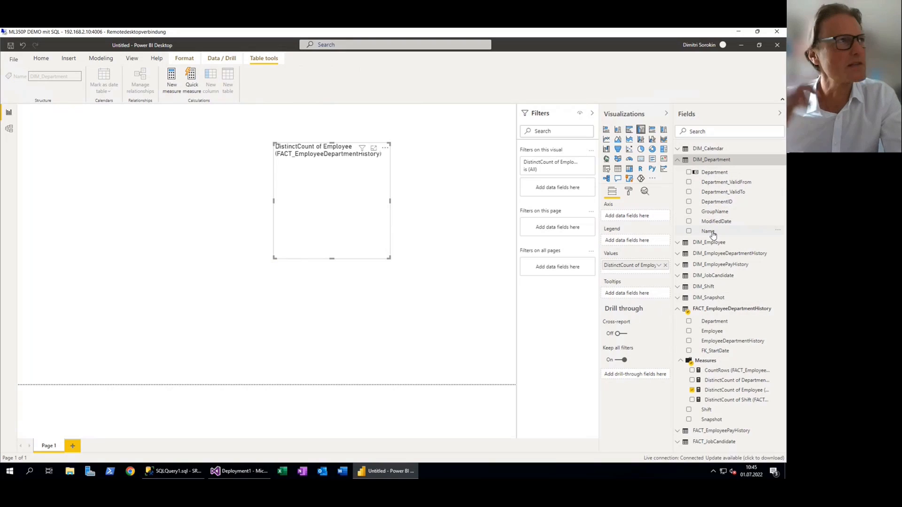
pyautogui.moveTo(446, 176); pyautogui.dragTo(337, 172)
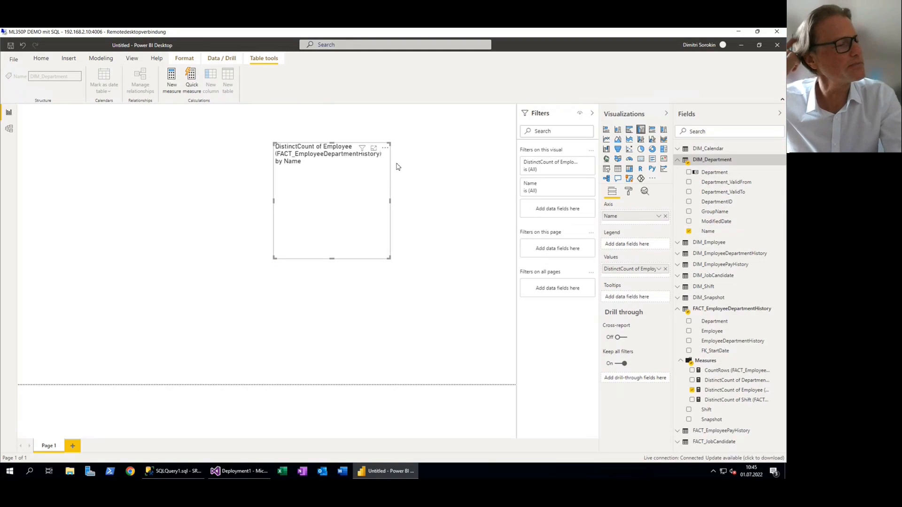
pyautogui.click(620, 172)
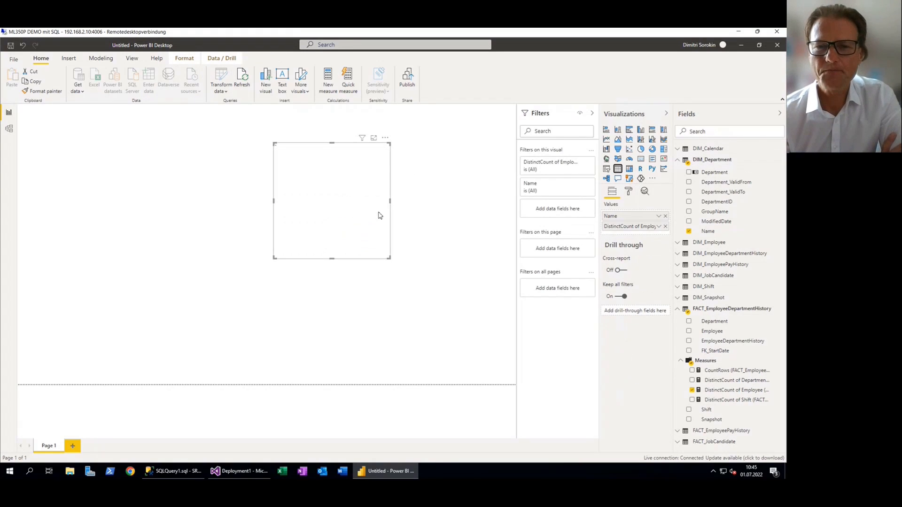
# Resize the table visual so all department rows and the total fit, trimming its excess width
pyautogui.moveTo(391, 201); pyautogui.dragTo(441, 202)
pyautogui.moveTo(275, 259); pyautogui.dragTo(187, 326)
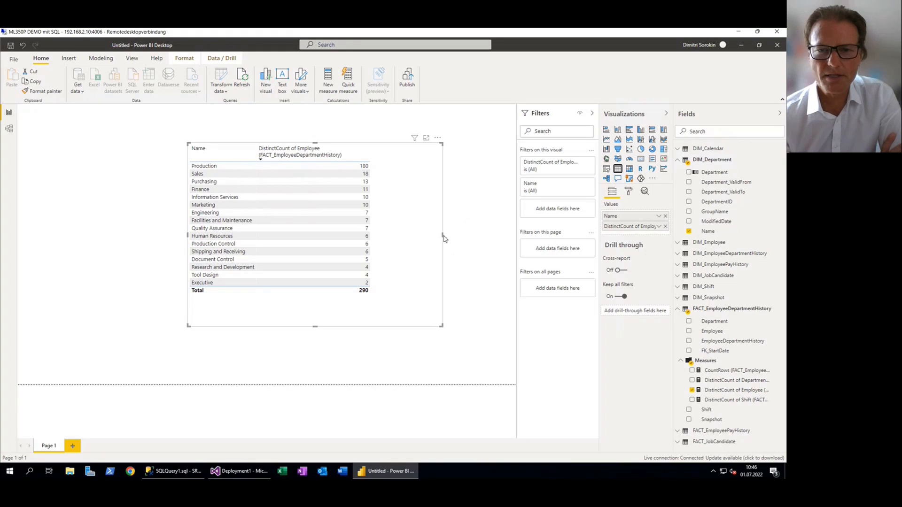
pyautogui.moveTo(443, 235); pyautogui.dragTo(394, 235)
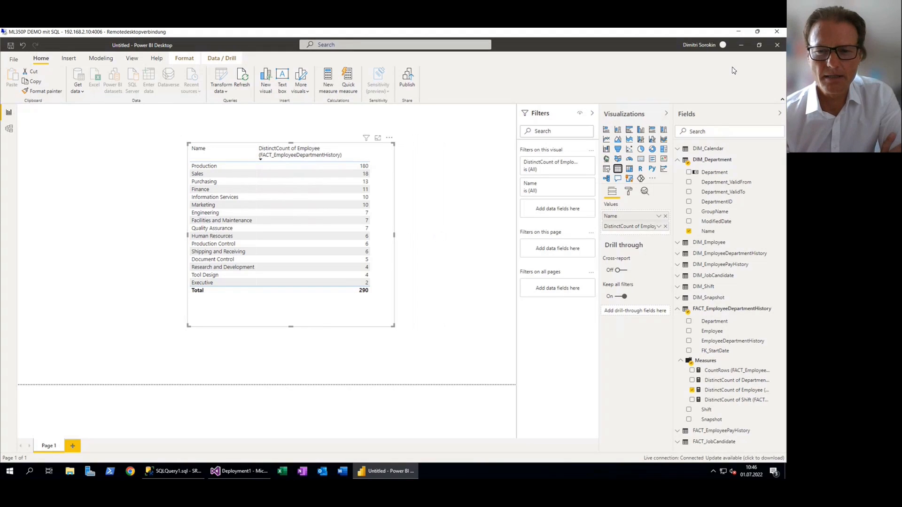
# Close the Power BI report without saving and request disconnection of the remote desktop session
pyautogui.click(778, 45)
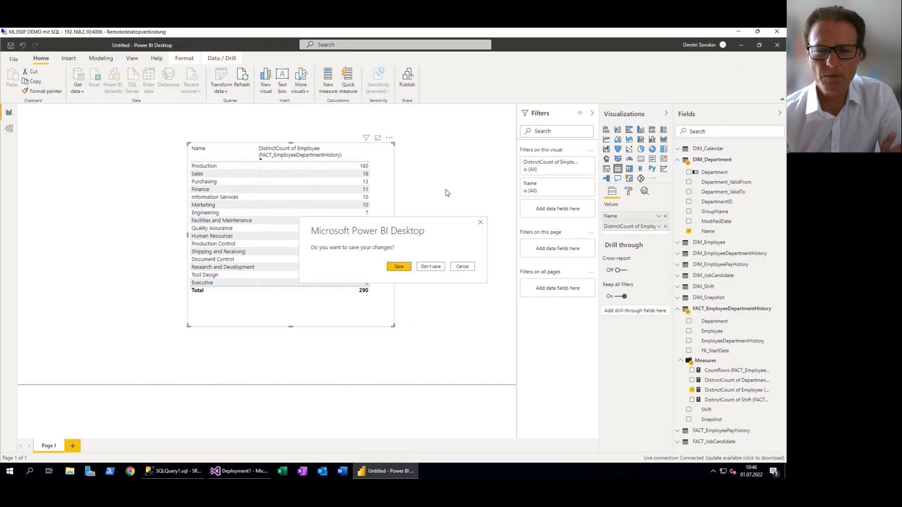
pyautogui.click(428, 267)
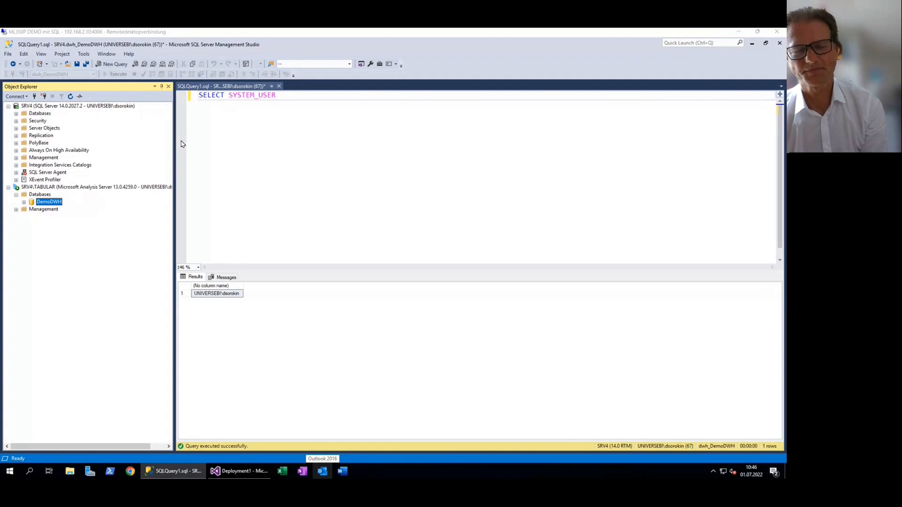
pyautogui.moveTo(173, 471)
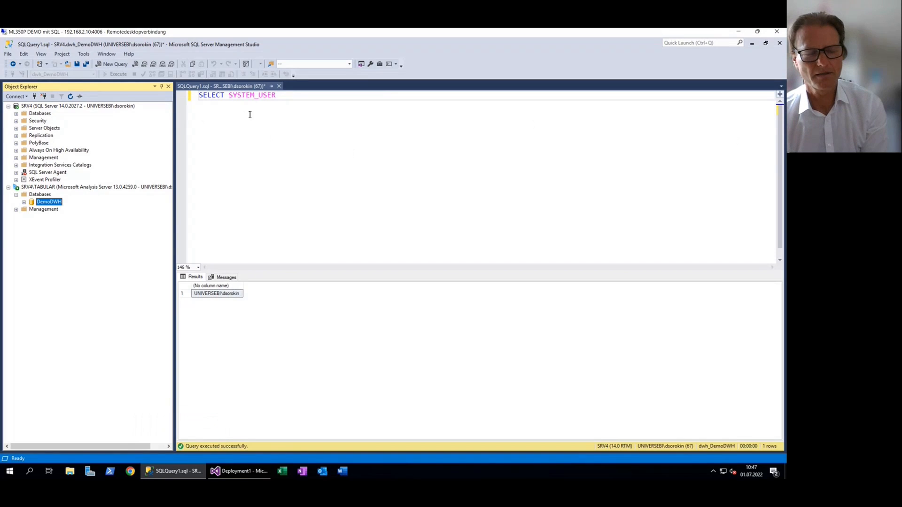
pyautogui.click(777, 34)
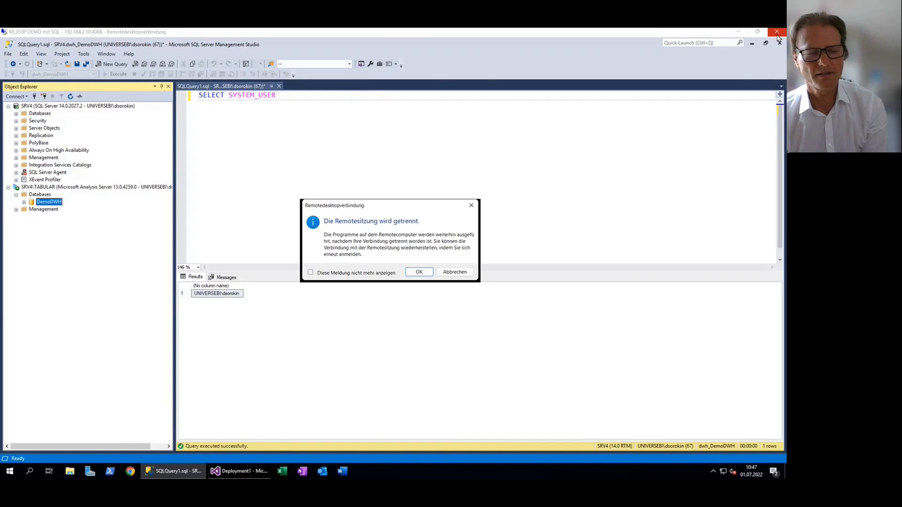